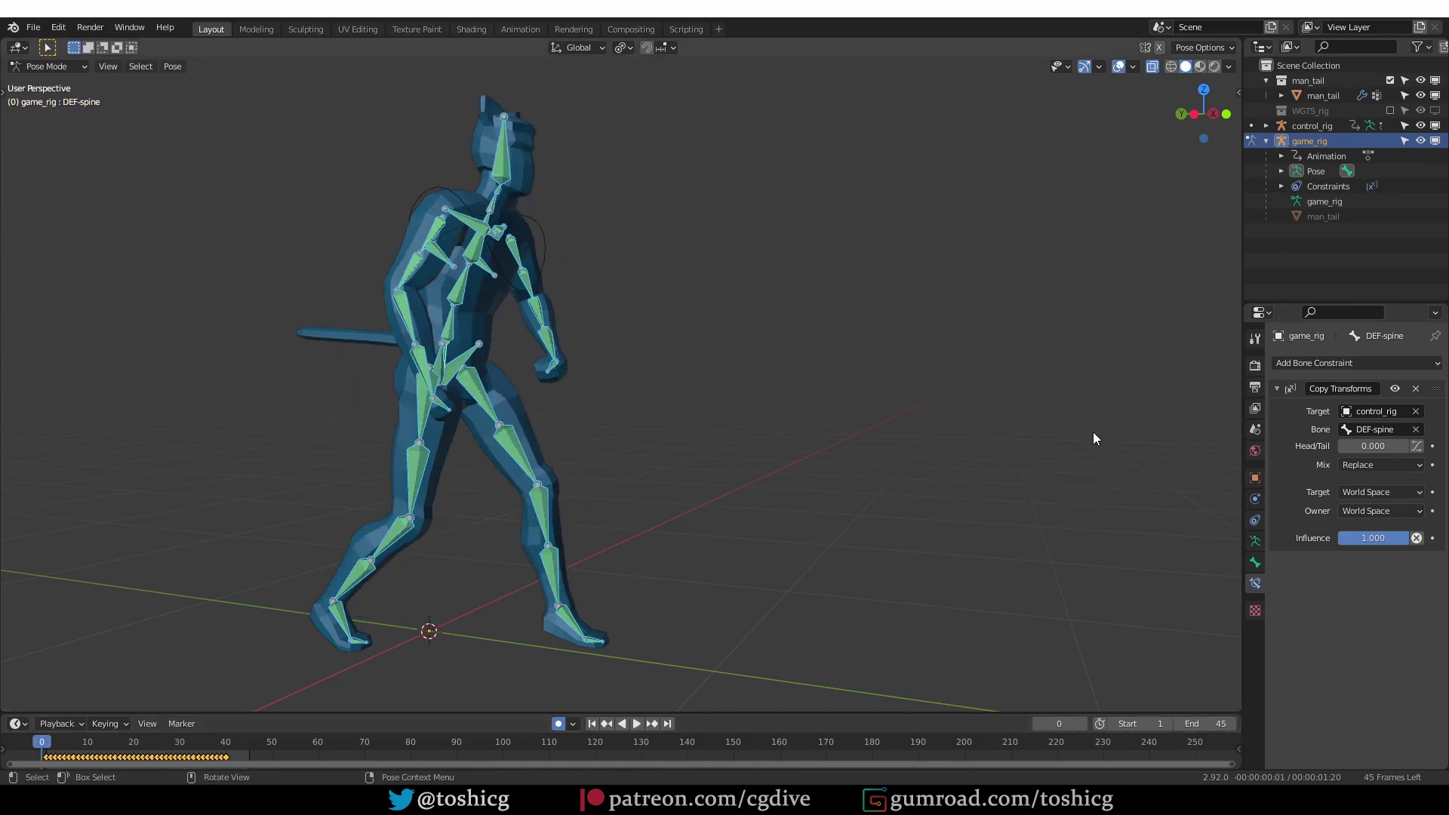
Play the animation and, with overlays hidden, compare the frame 43 deformation with DEF-spine's Copy Transforms constraint switched off and on
key(space)
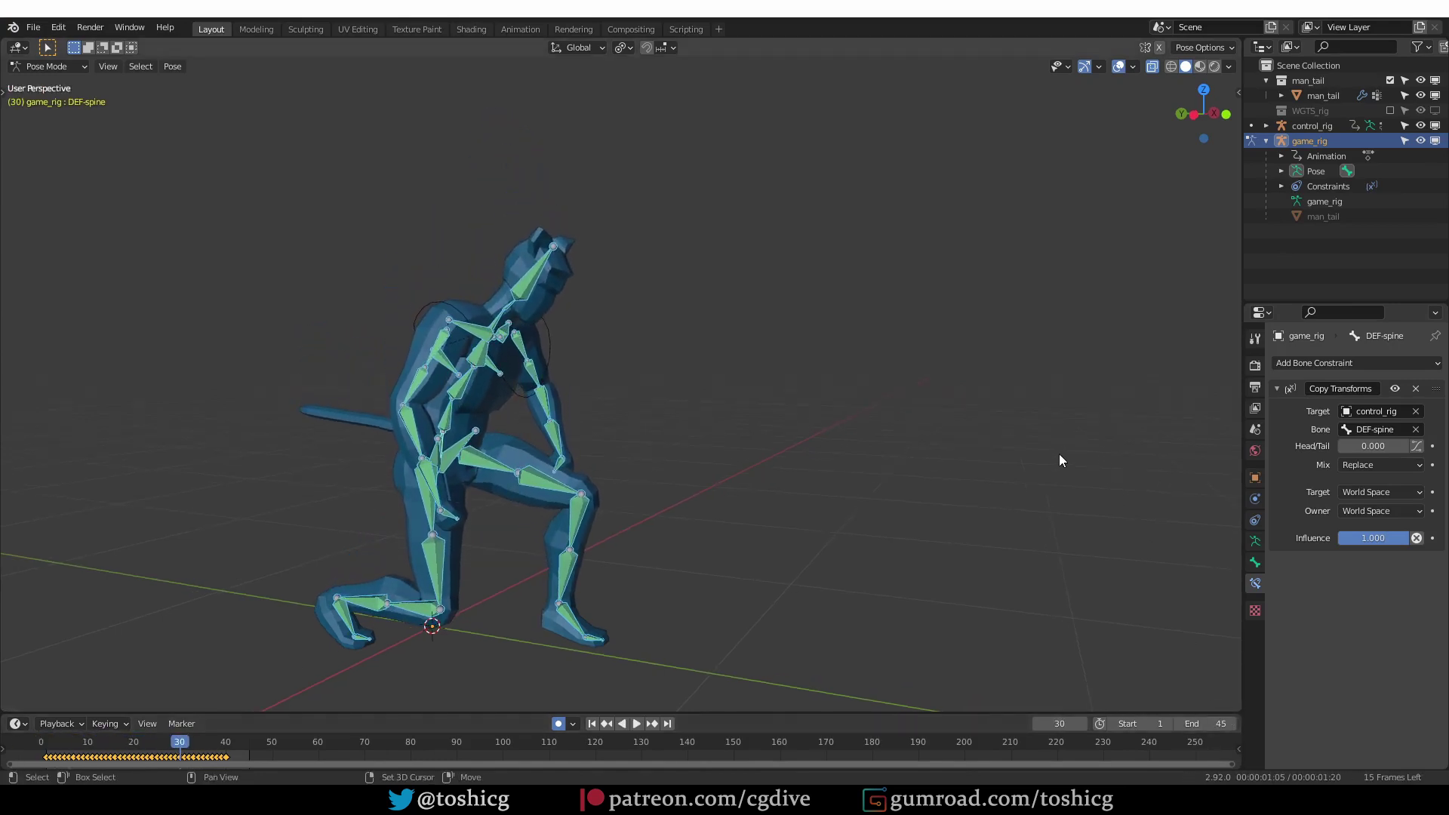
key(space)
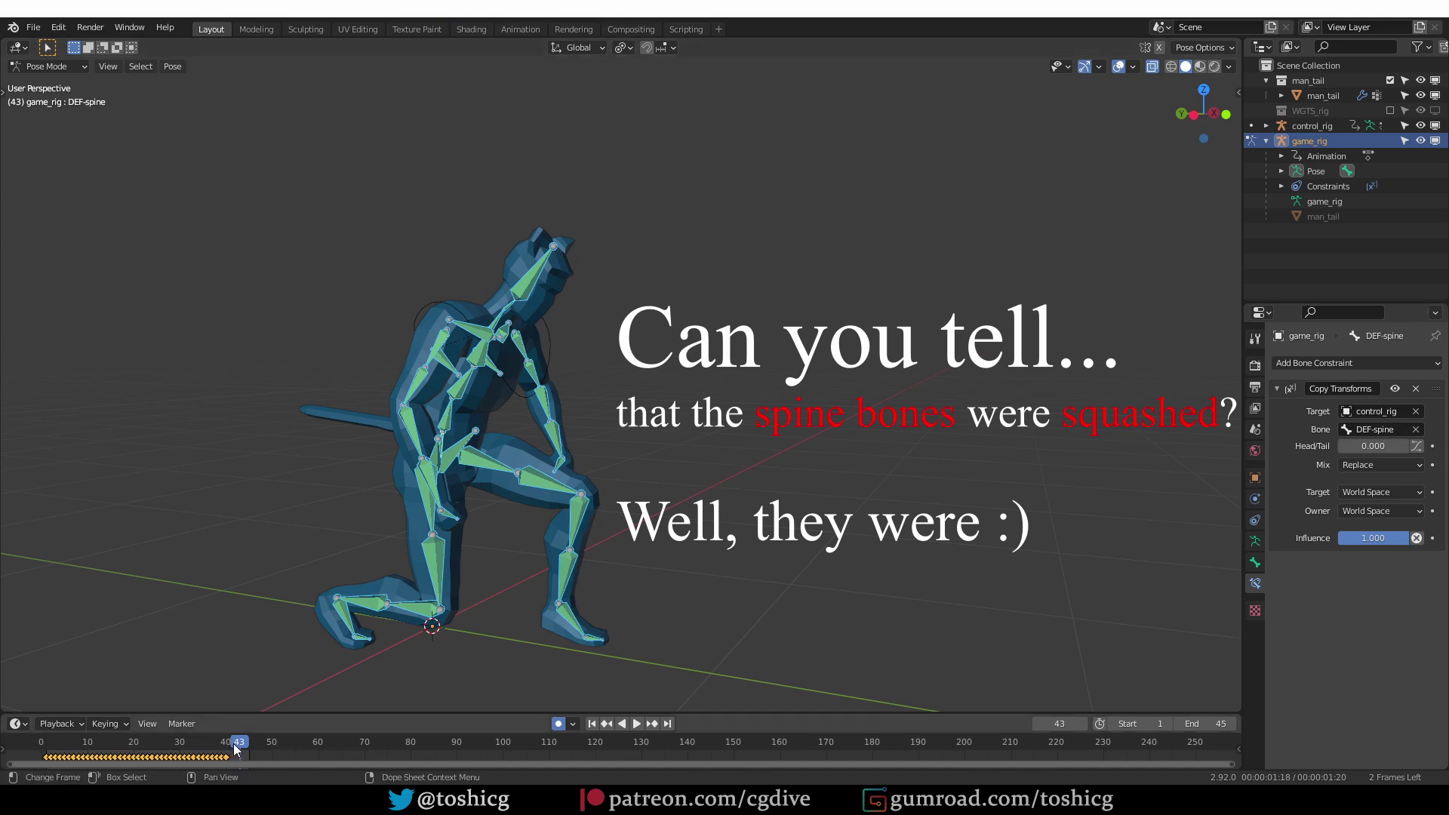
click(1395, 388)
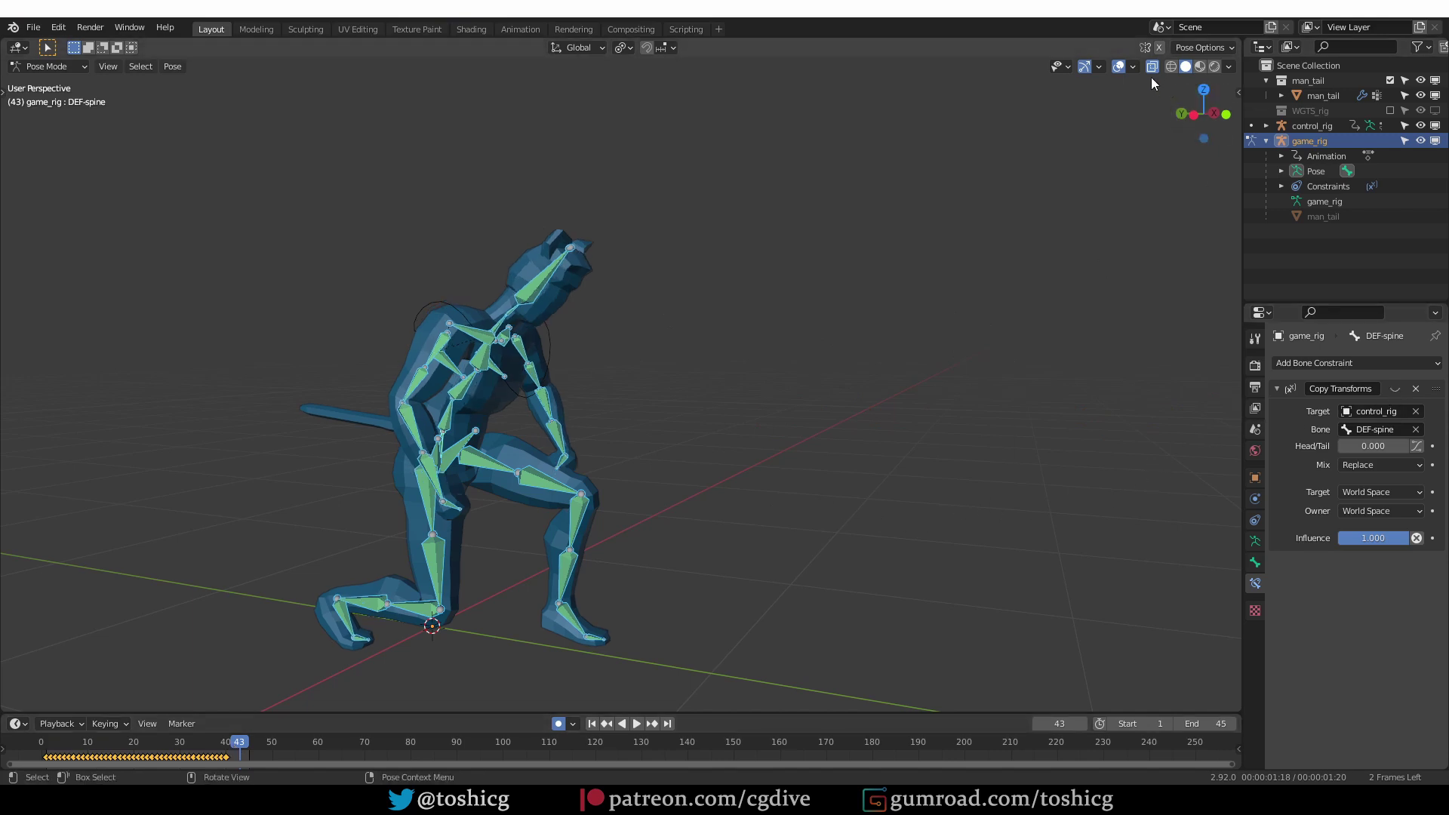
click(1118, 66)
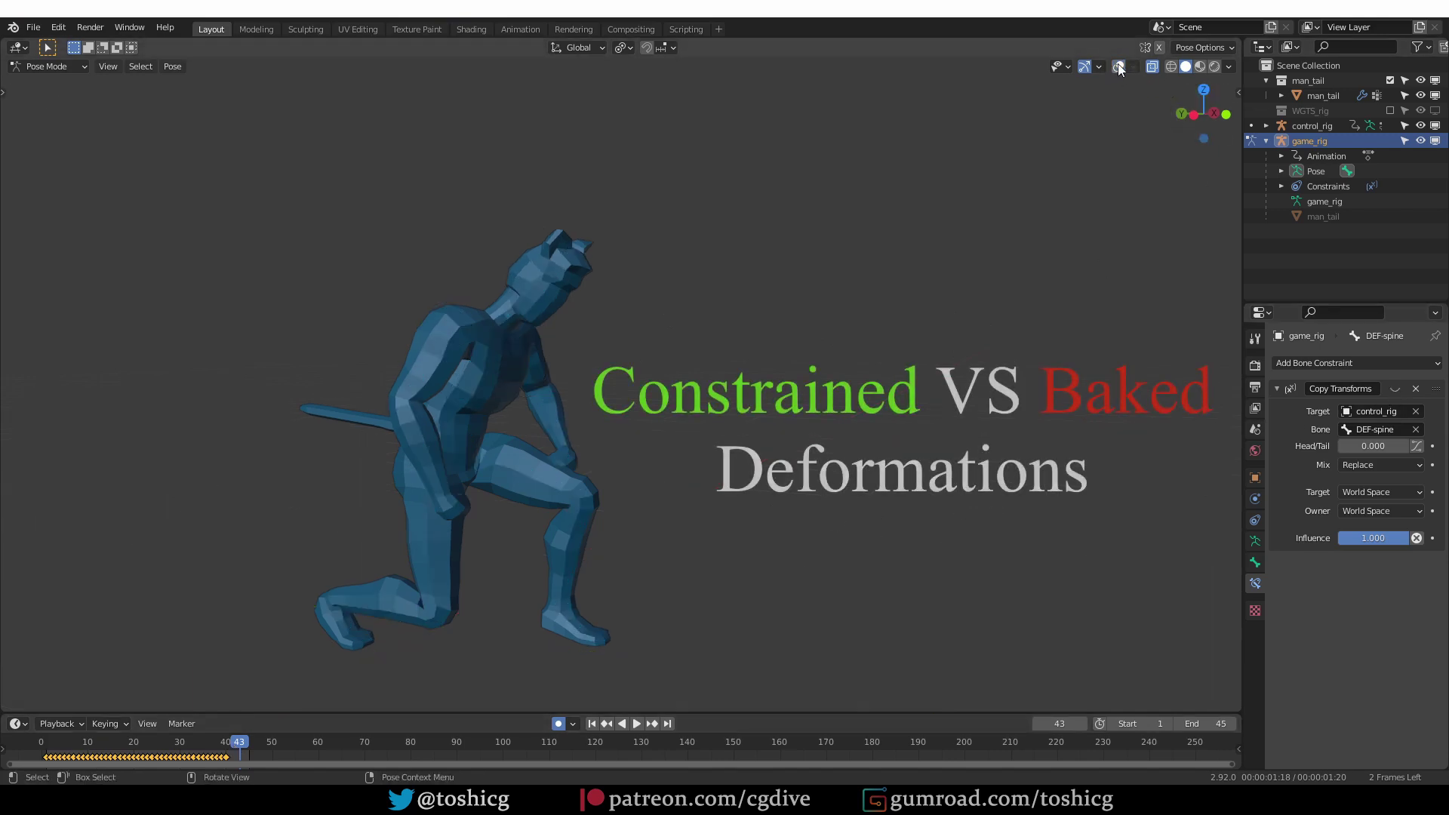
click(1395, 389)
click(1395, 388)
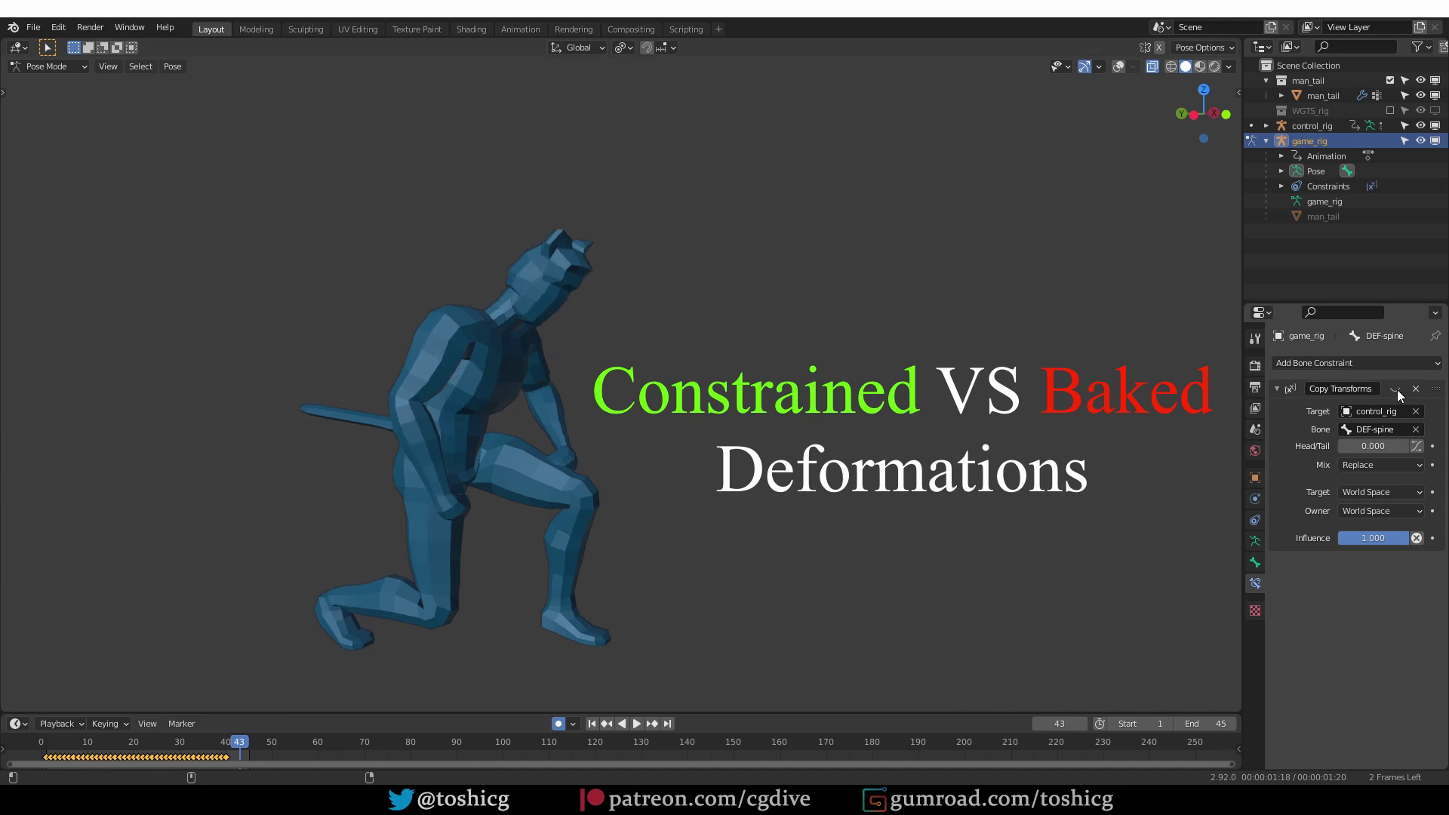
click(1395, 389)
click(1395, 389)
click(1395, 389)
click(1395, 389)
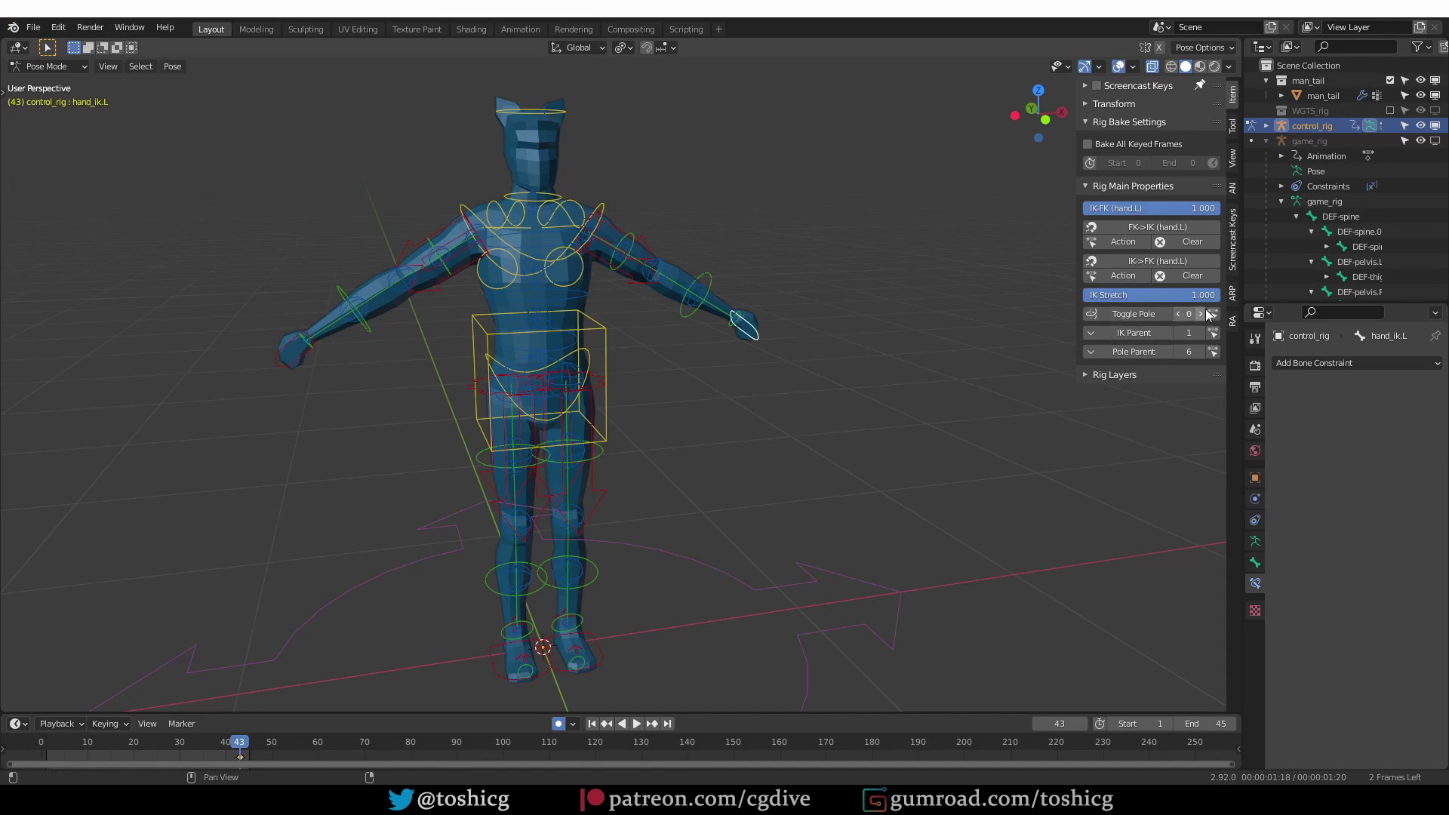
Set IK Stretch to 0 for the left hand IK control and display only the control rig's deform bone layer
drag(1212, 302, 1084, 302)
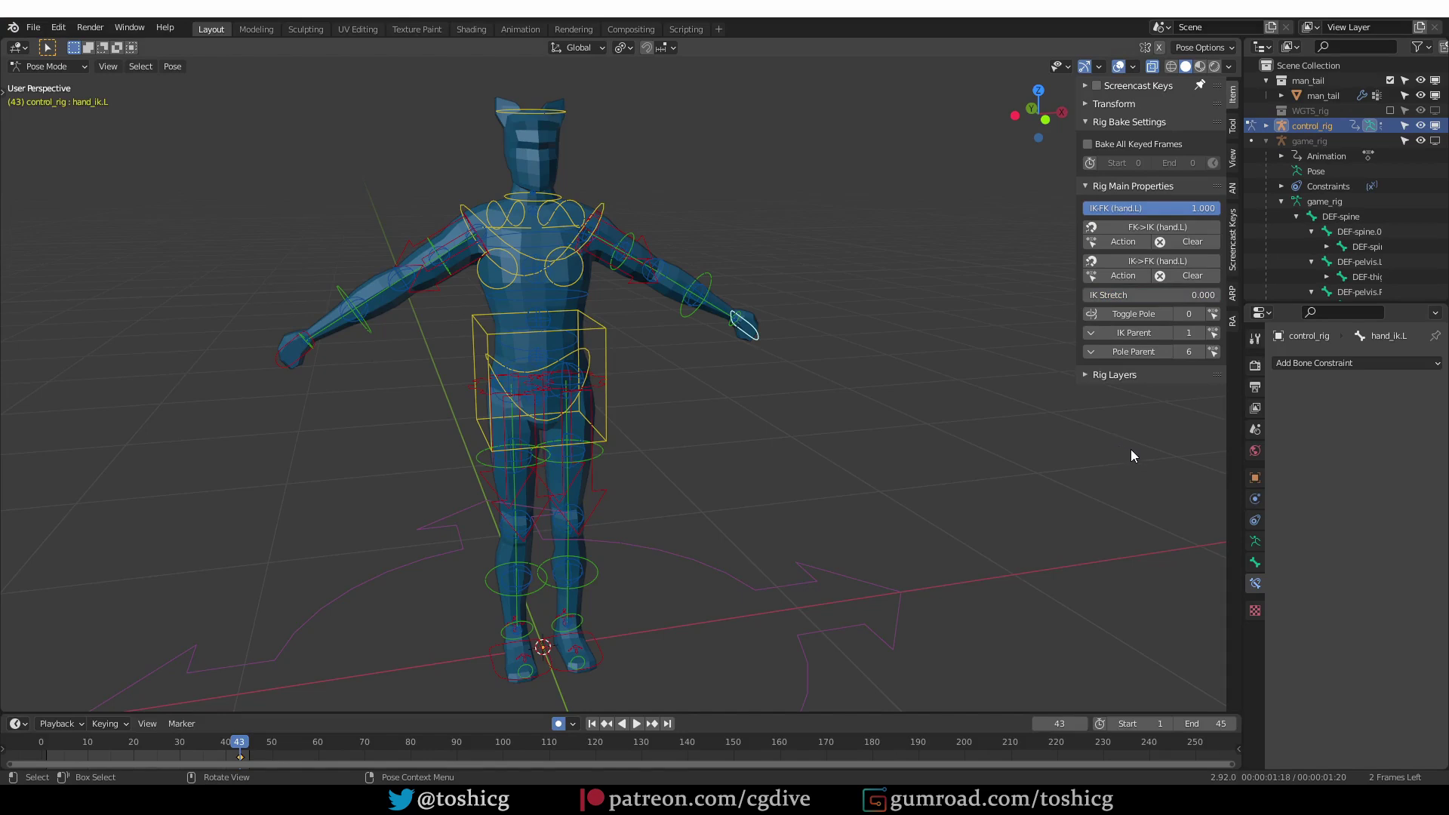
click(1255, 541)
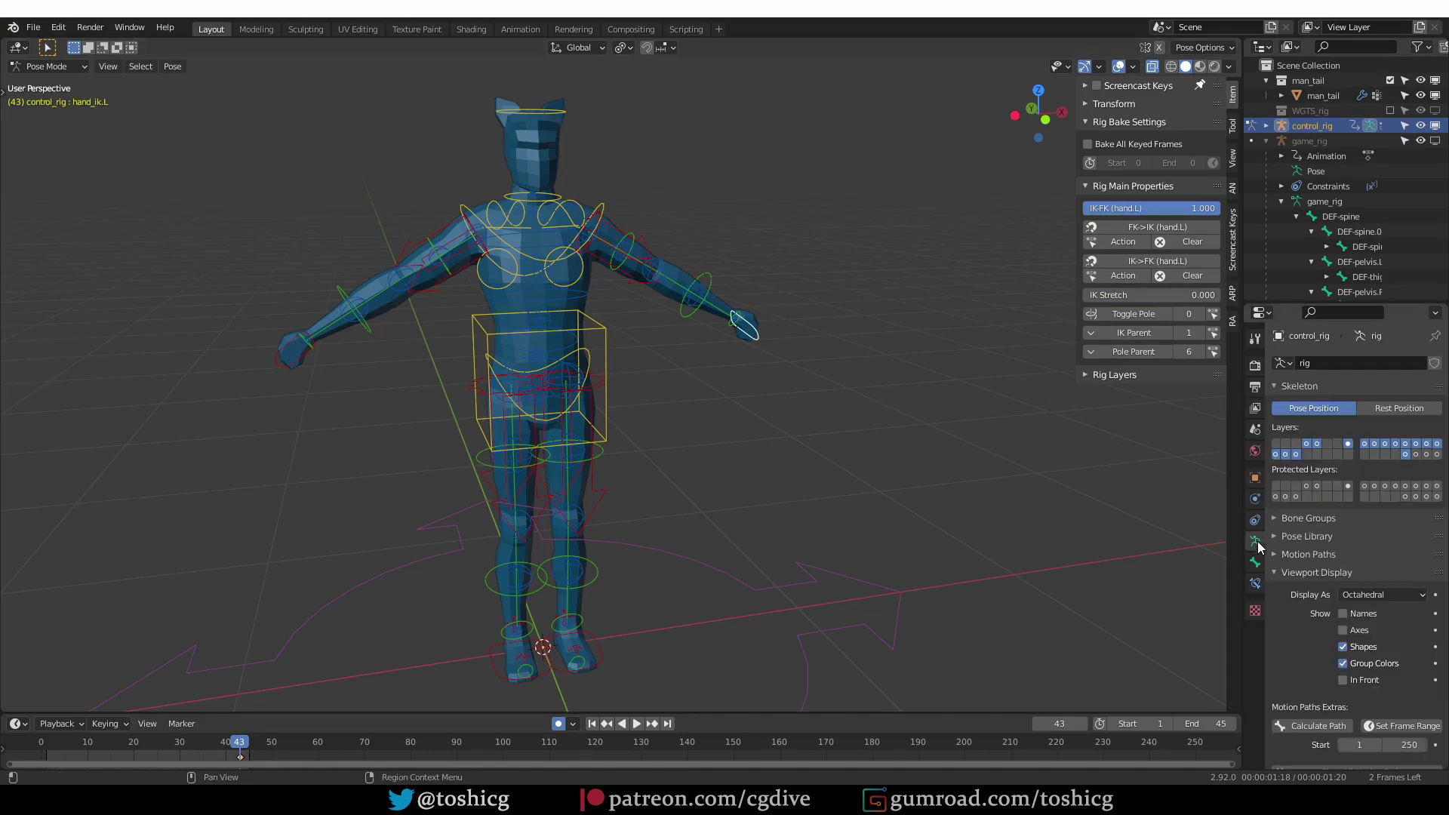
click(1415, 454)
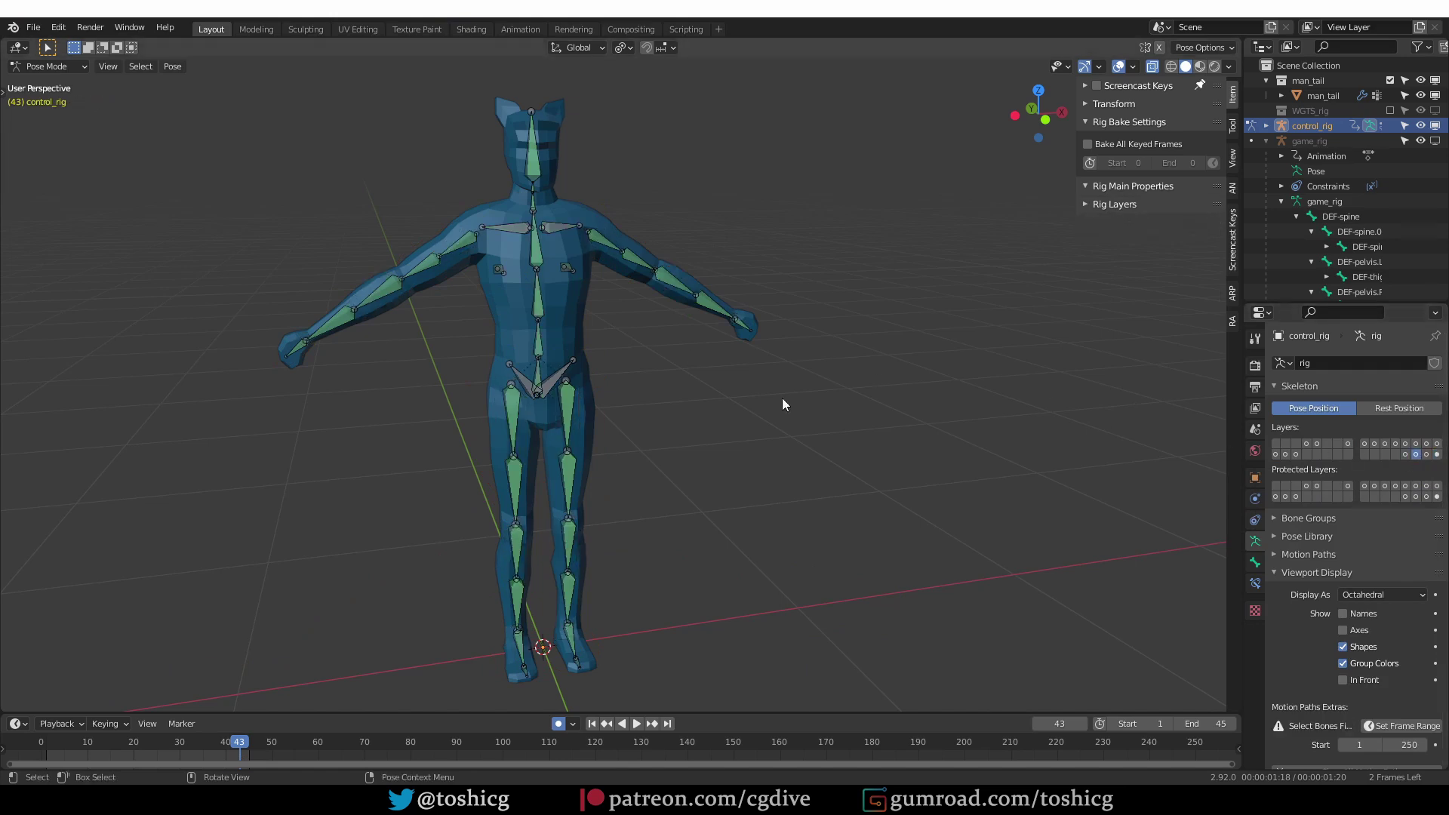
Inspect DEF-spine's bone constraints, and disable the Stretch To constraint on DEF-spine.001
click(541, 377)
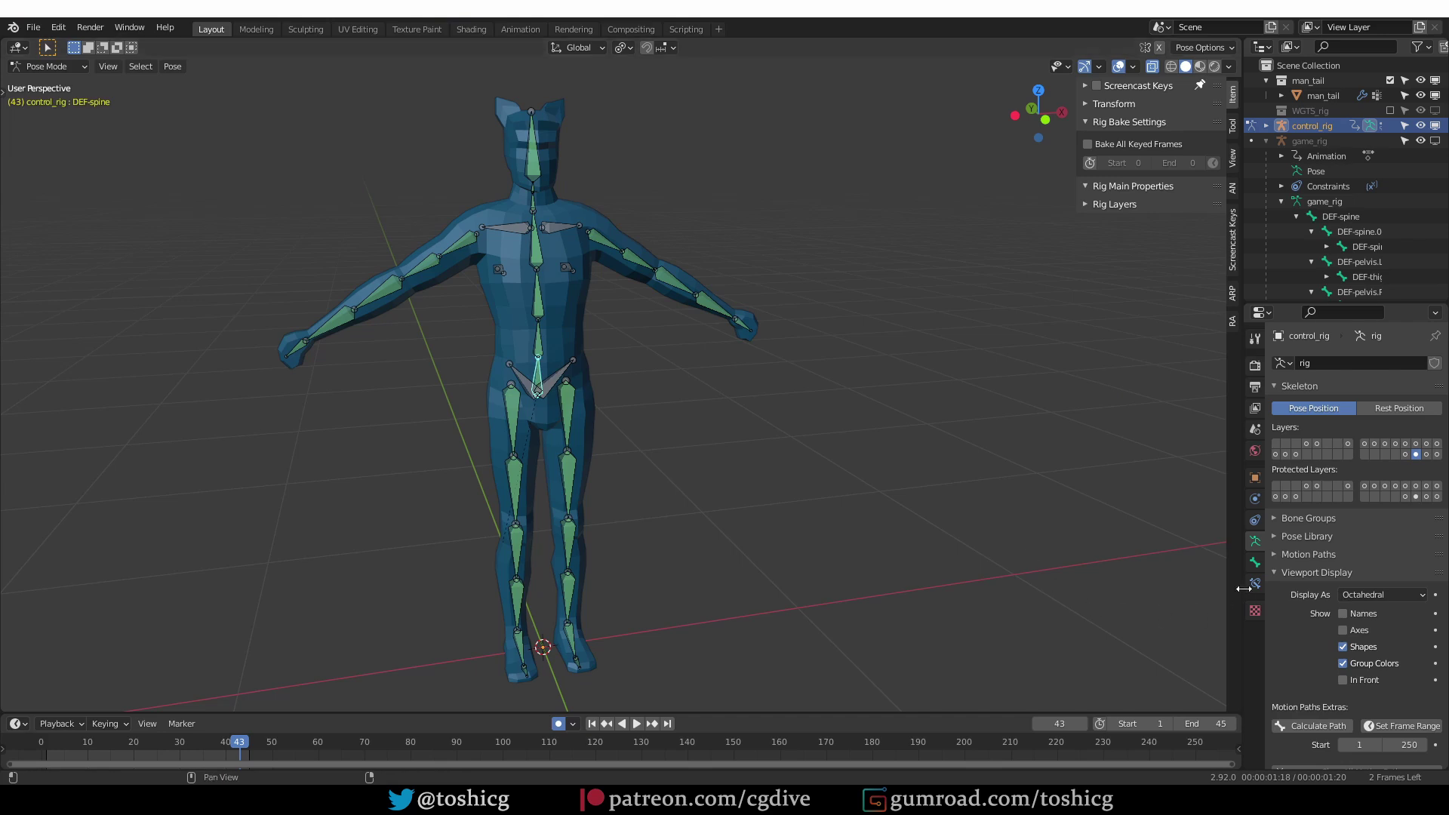
click(1255, 562)
click(1255, 584)
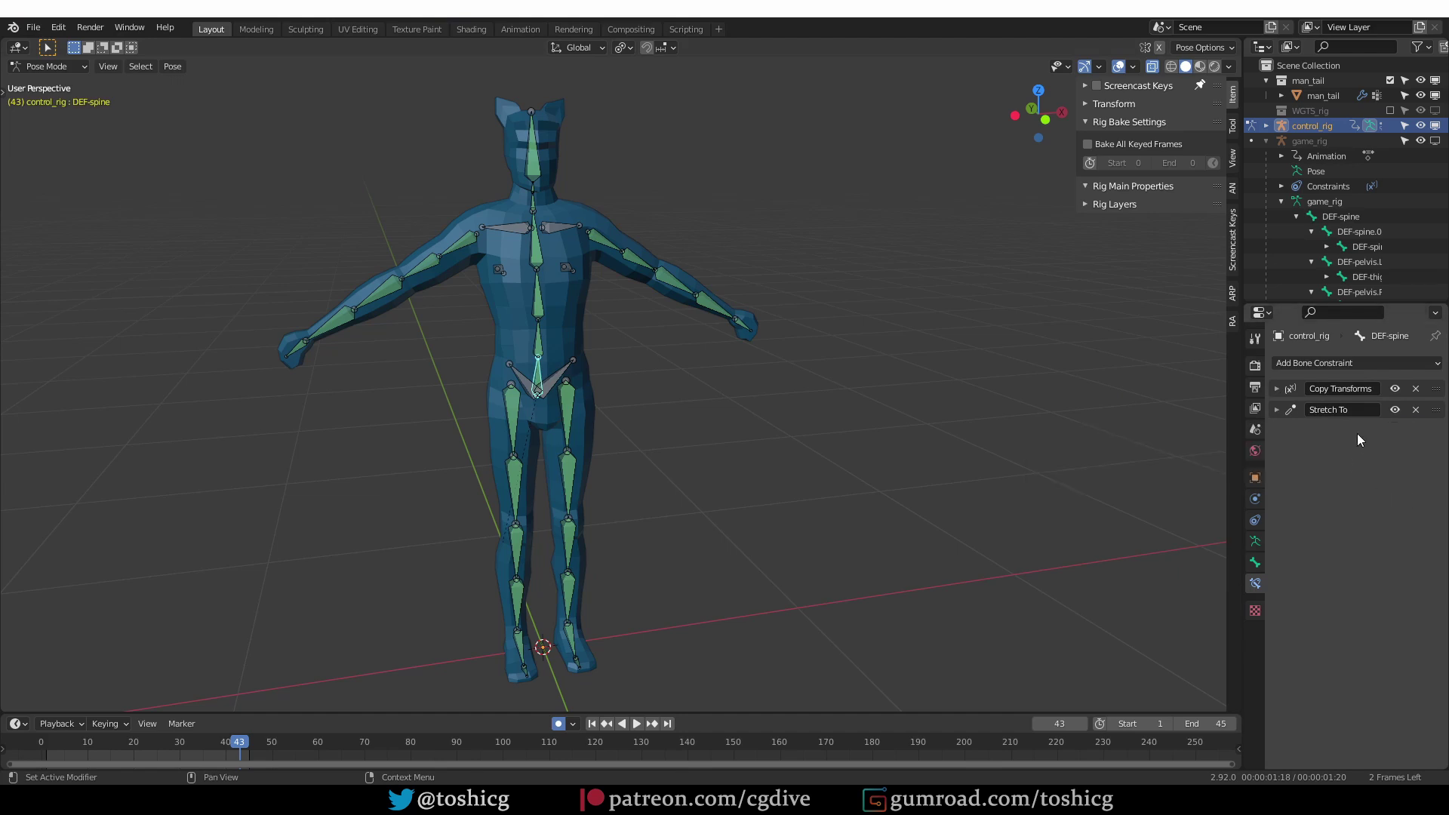
click(540, 325)
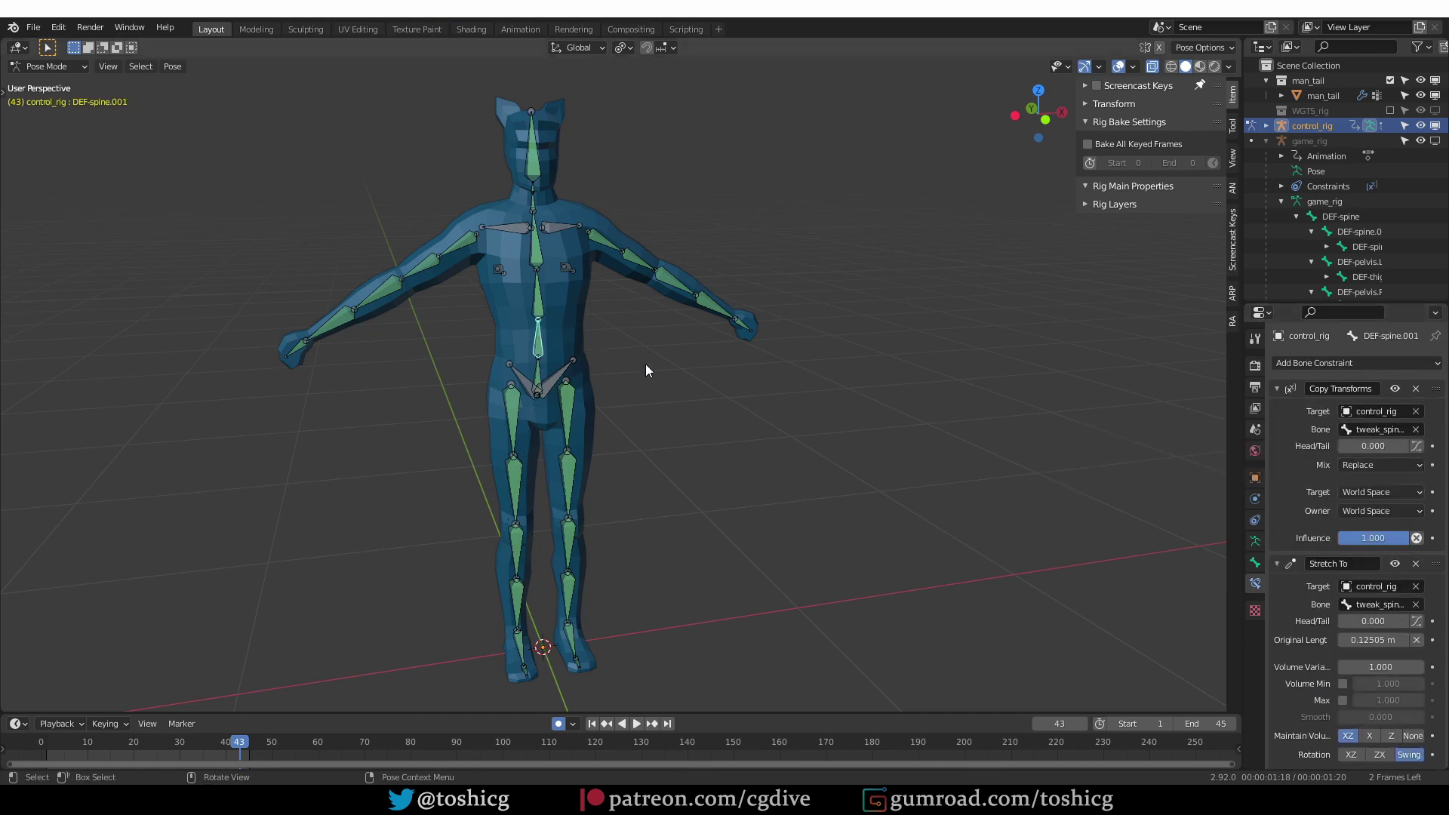
drag(1276, 388, 1283, 459)
click(1394, 410)
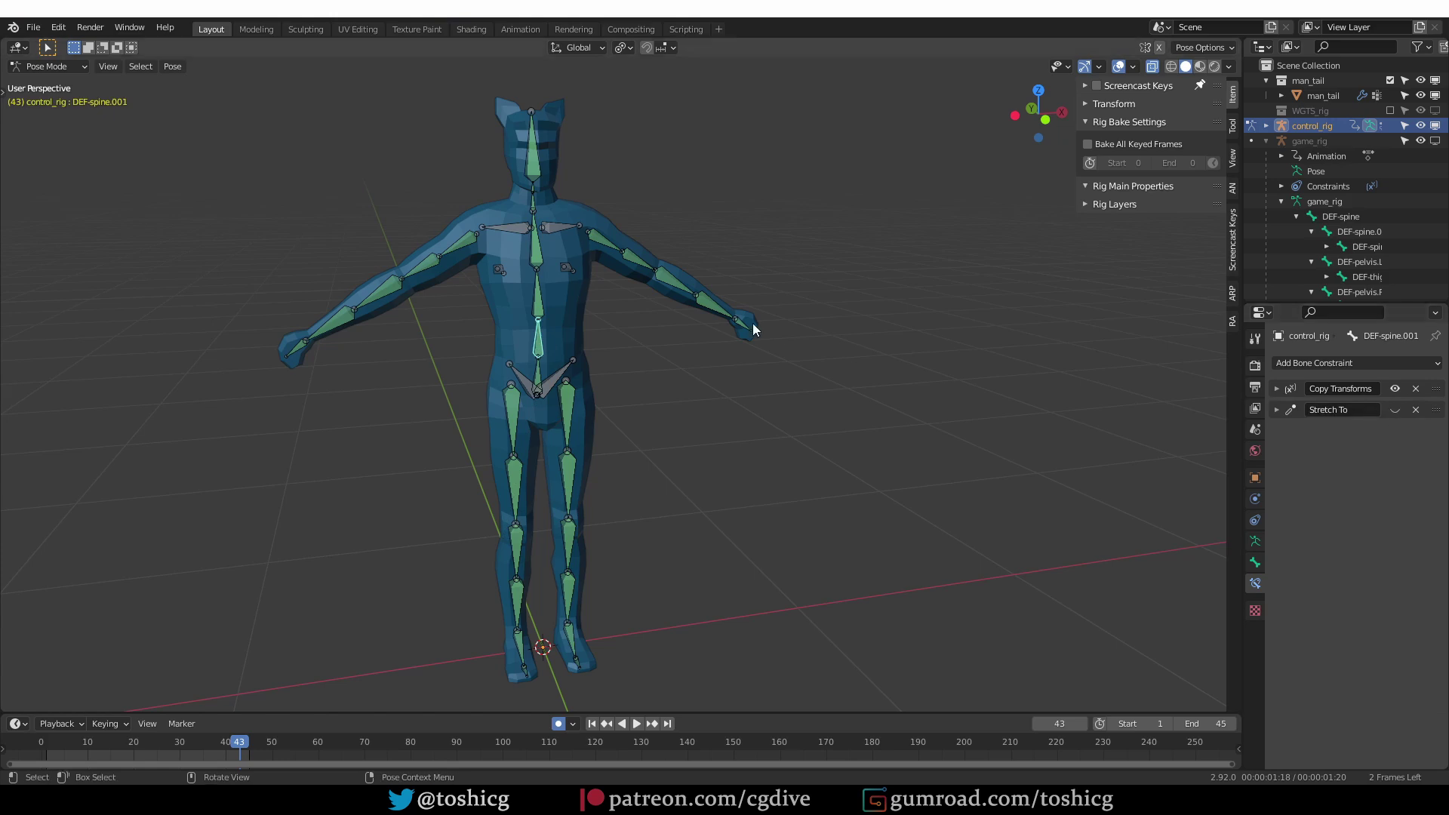
Collapse the constraints of the next spine bone up and disable the Stretch To constraint on DEF-spine.003
click(541, 294)
drag(1276, 388, 1279, 449)
click(540, 242)
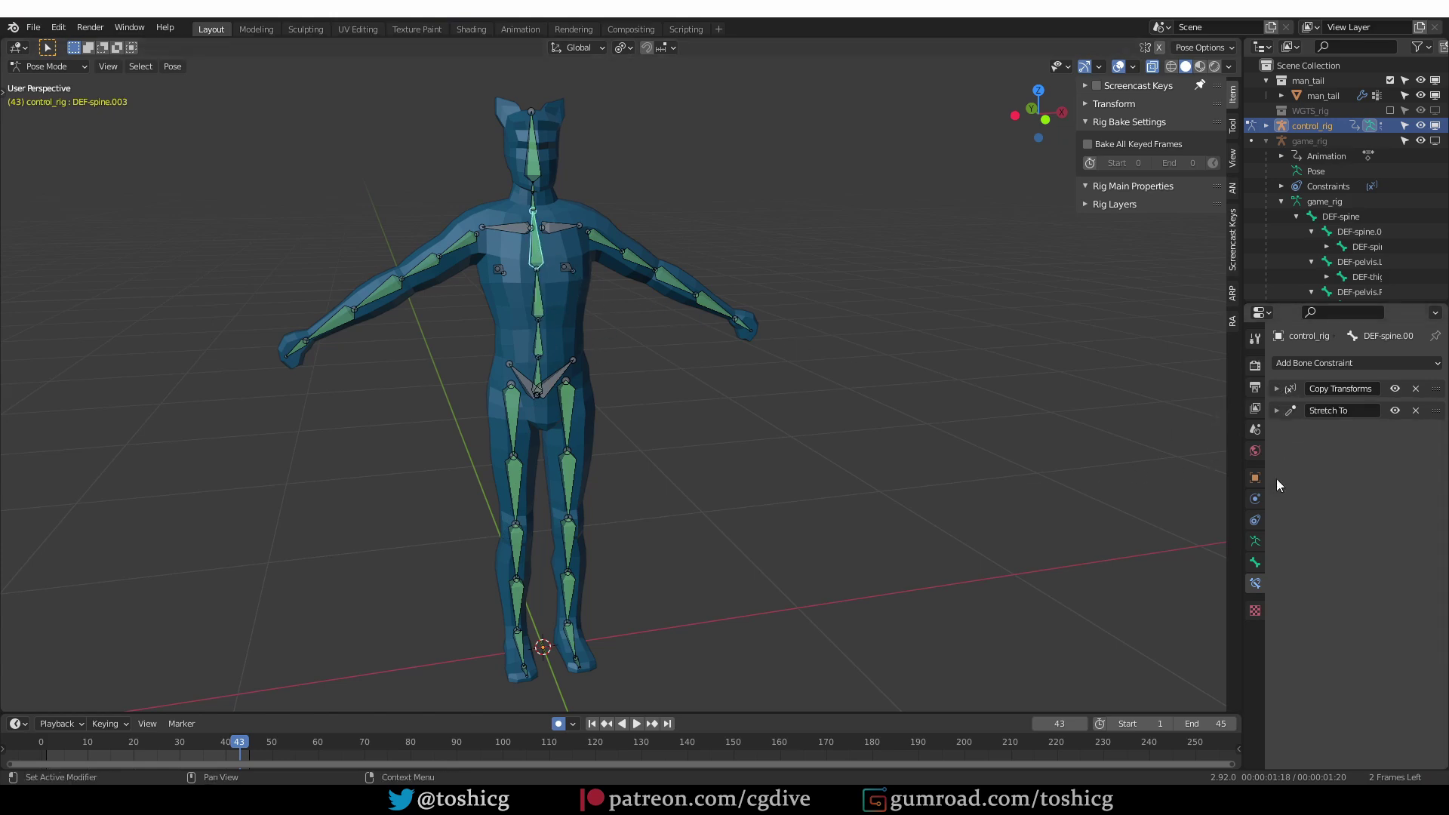
click(1394, 410)
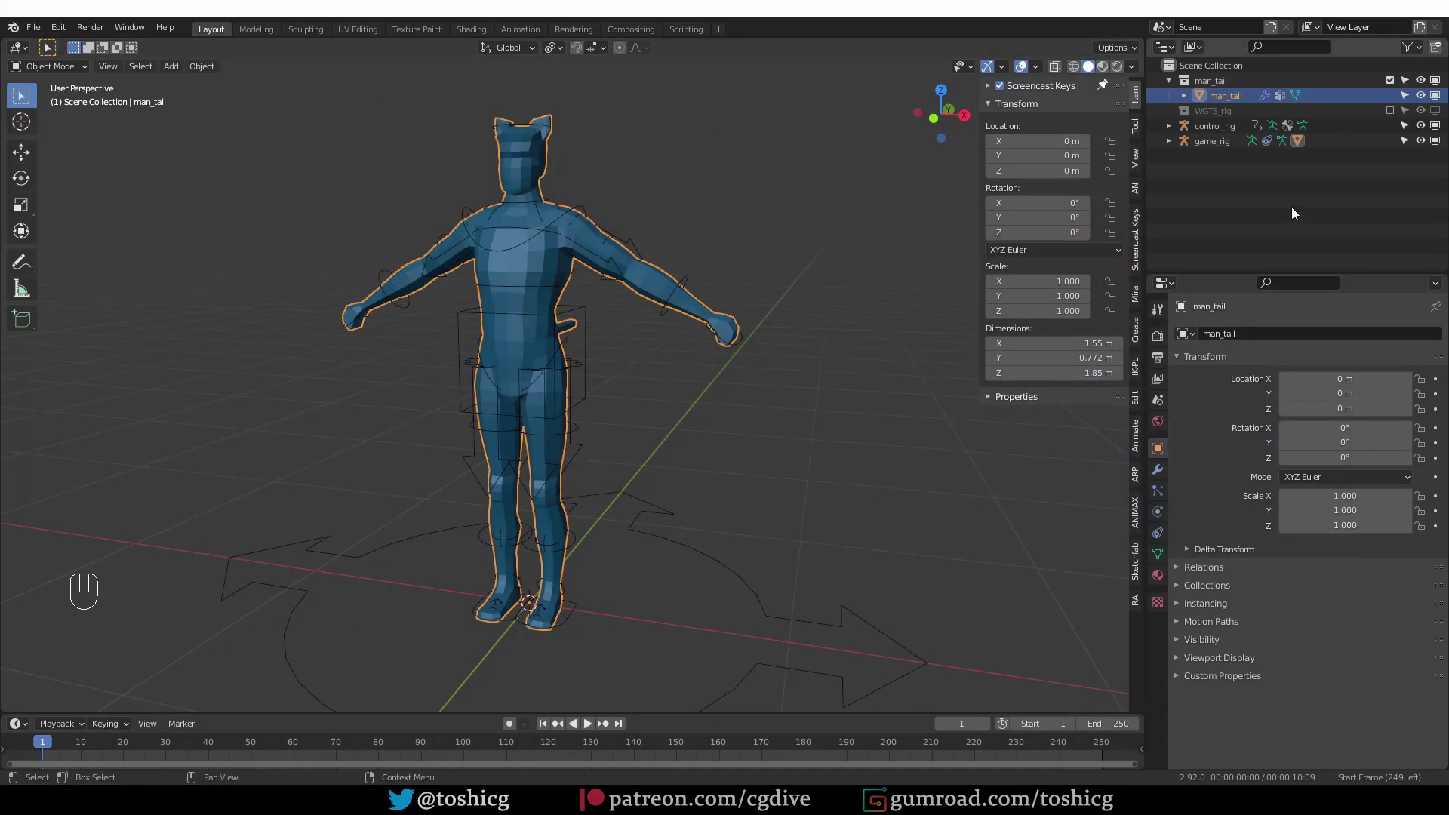
Hide the man_tail mesh and select the game_rig armature
key(h)
click(1208, 141)
key(d)
key(g)
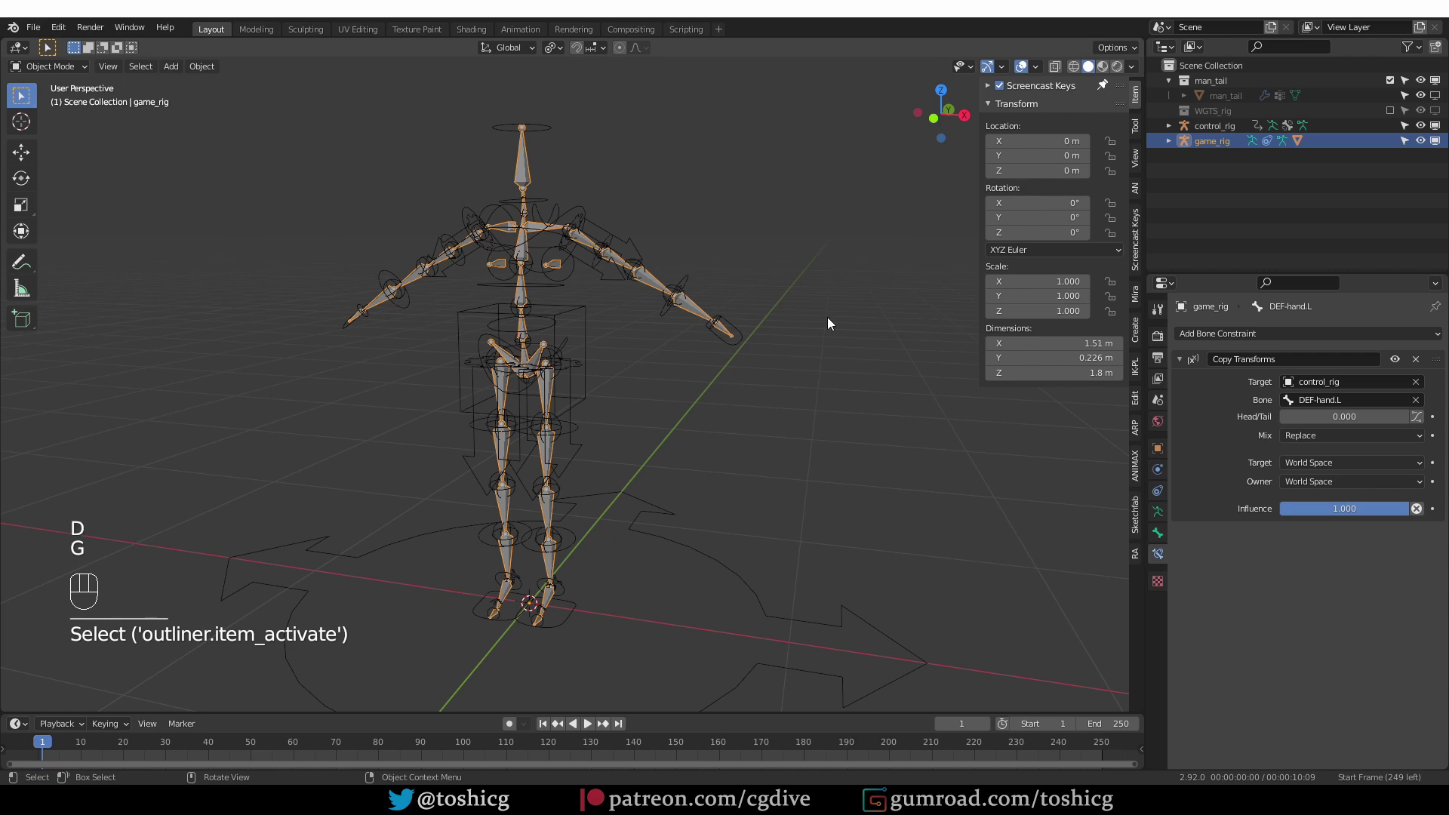
Put control_rig in Pose Mode and try moving the hand_ik.L control to check how game_rig follows, cancelling the move
click(1216, 127)
key(Tab)
click(739, 336)
key(g)
right_click(715, 386)
Unhide the man_tail mesh and test its deformation by moving the left hand IK control, cancelling the move
click(1434, 95)
key(g)
right_click(783, 374)
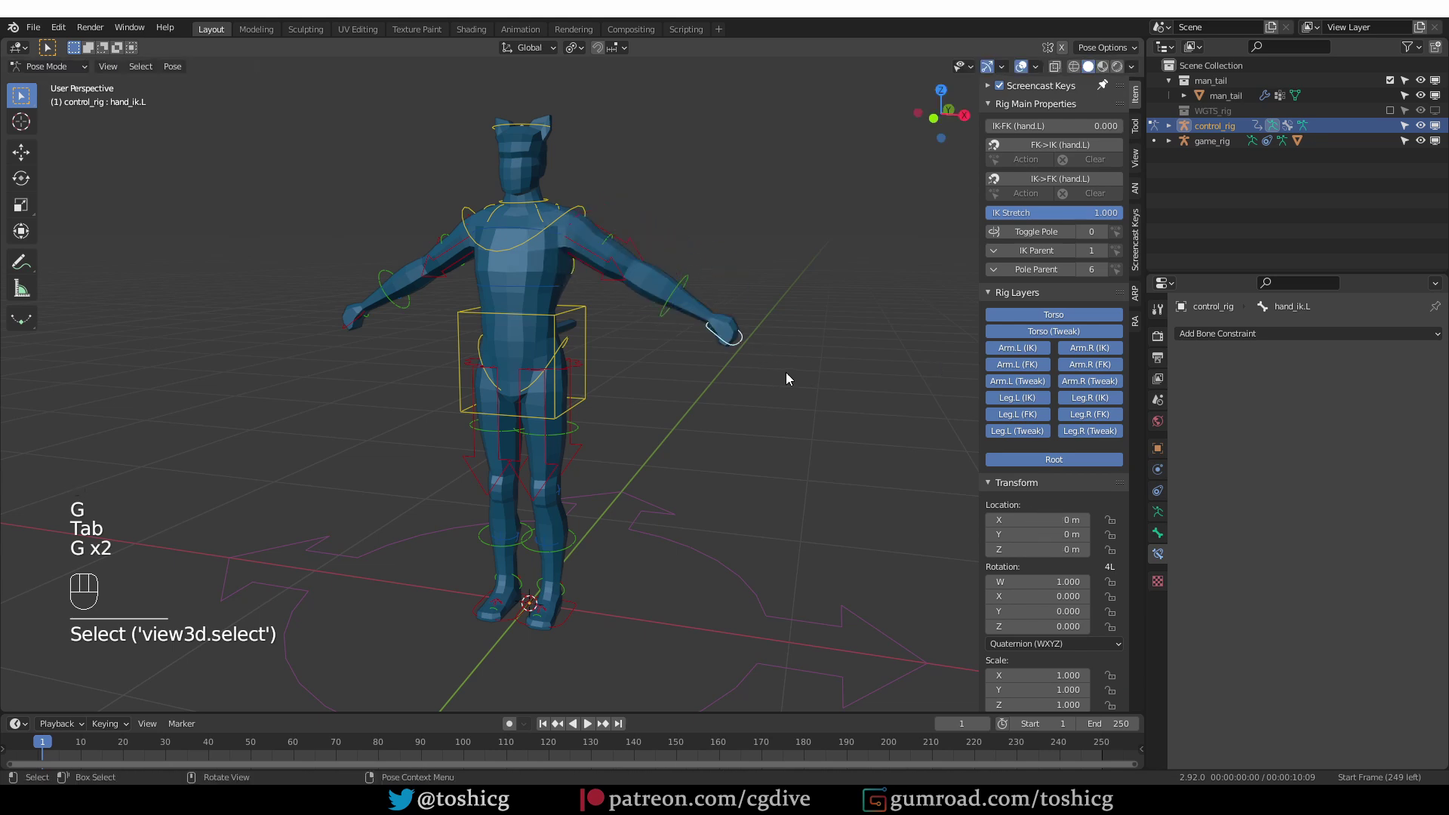
Expand game_rig's bone hierarchy down to the thigh bones to examine how the bones are parented
click(1168, 141)
click(1182, 187)
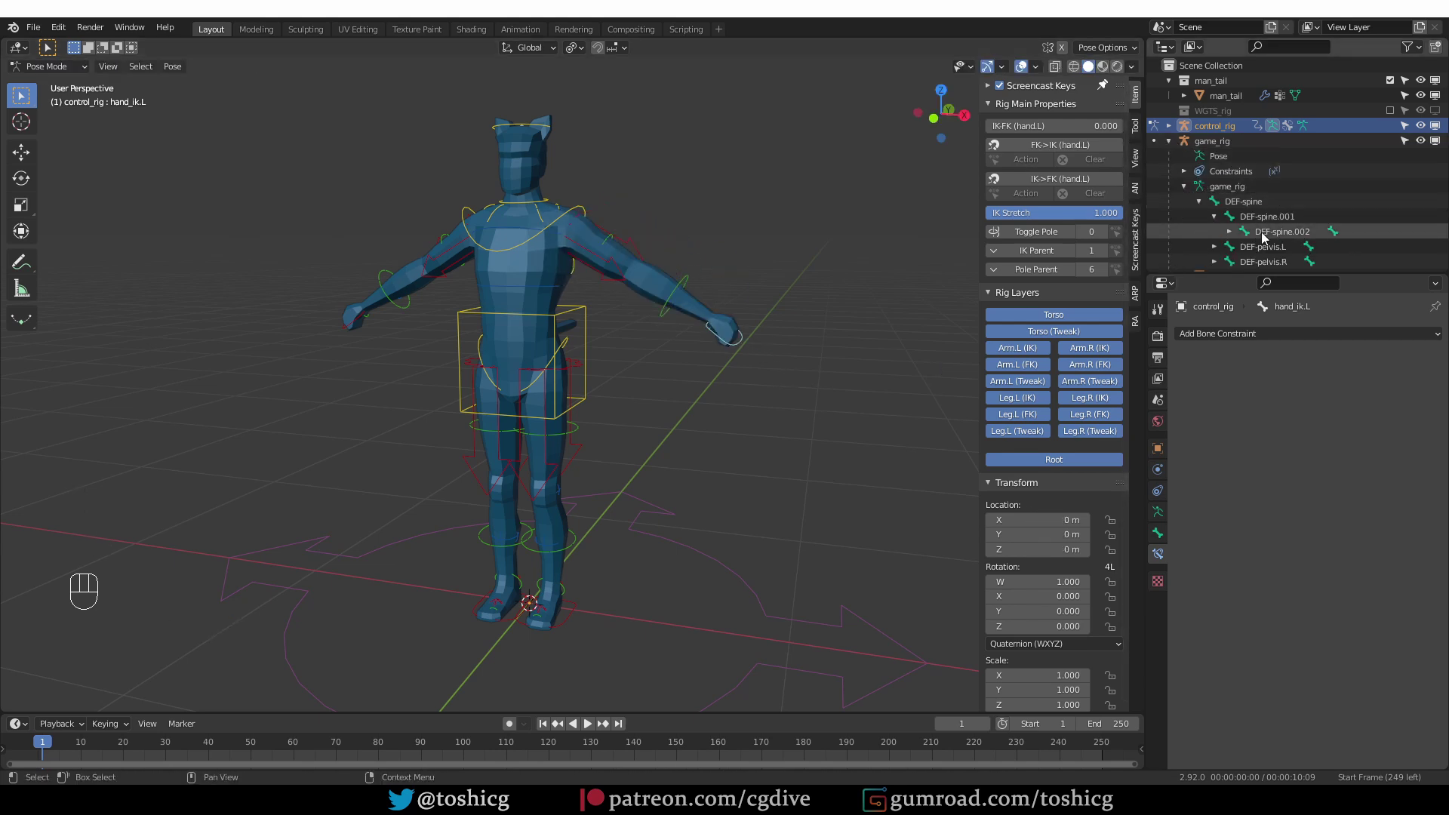
scroll(1257, 223, down, 1)
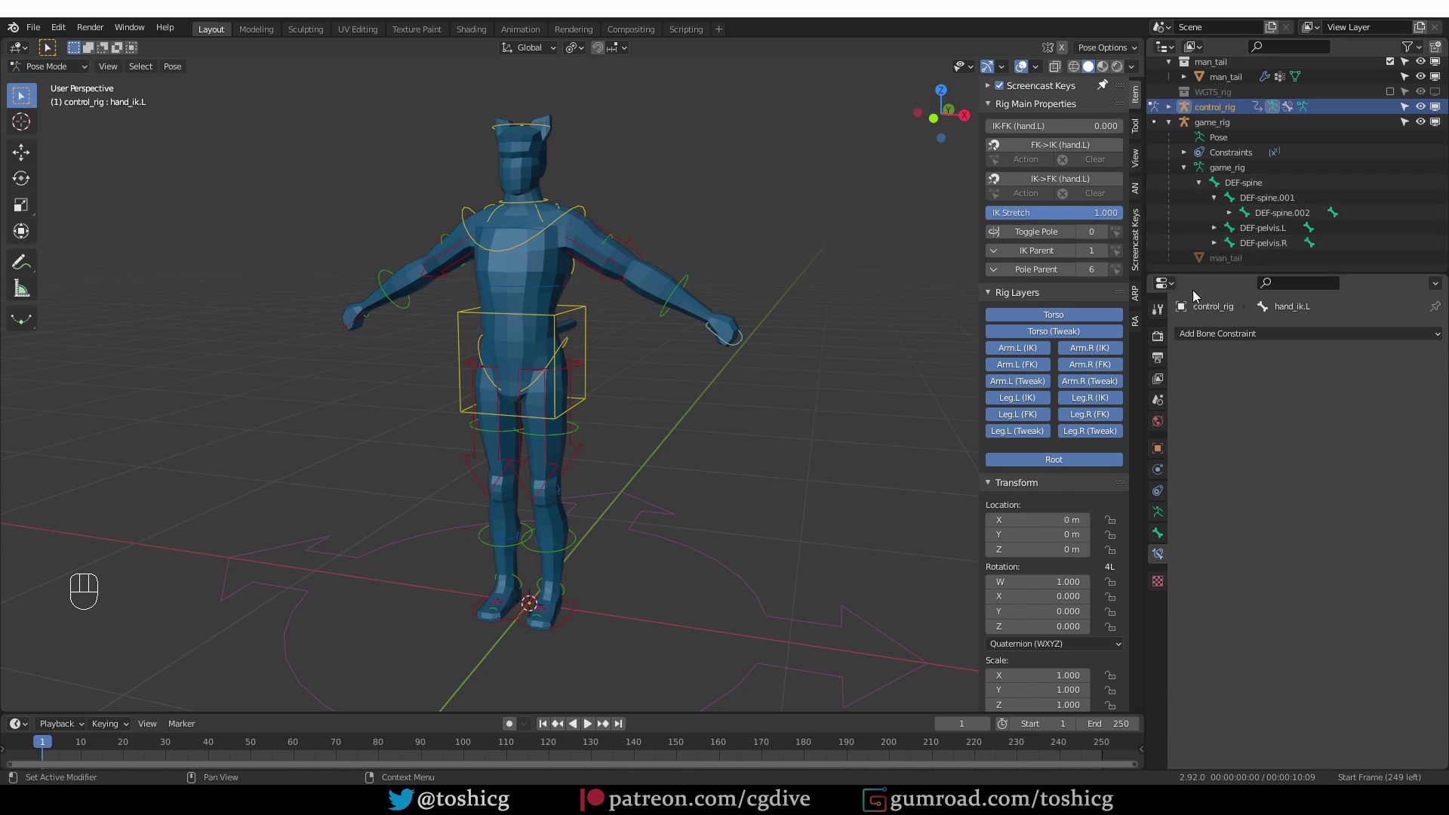
click(1213, 227)
scroll(1214, 234, down, 2)
click(1213, 227)
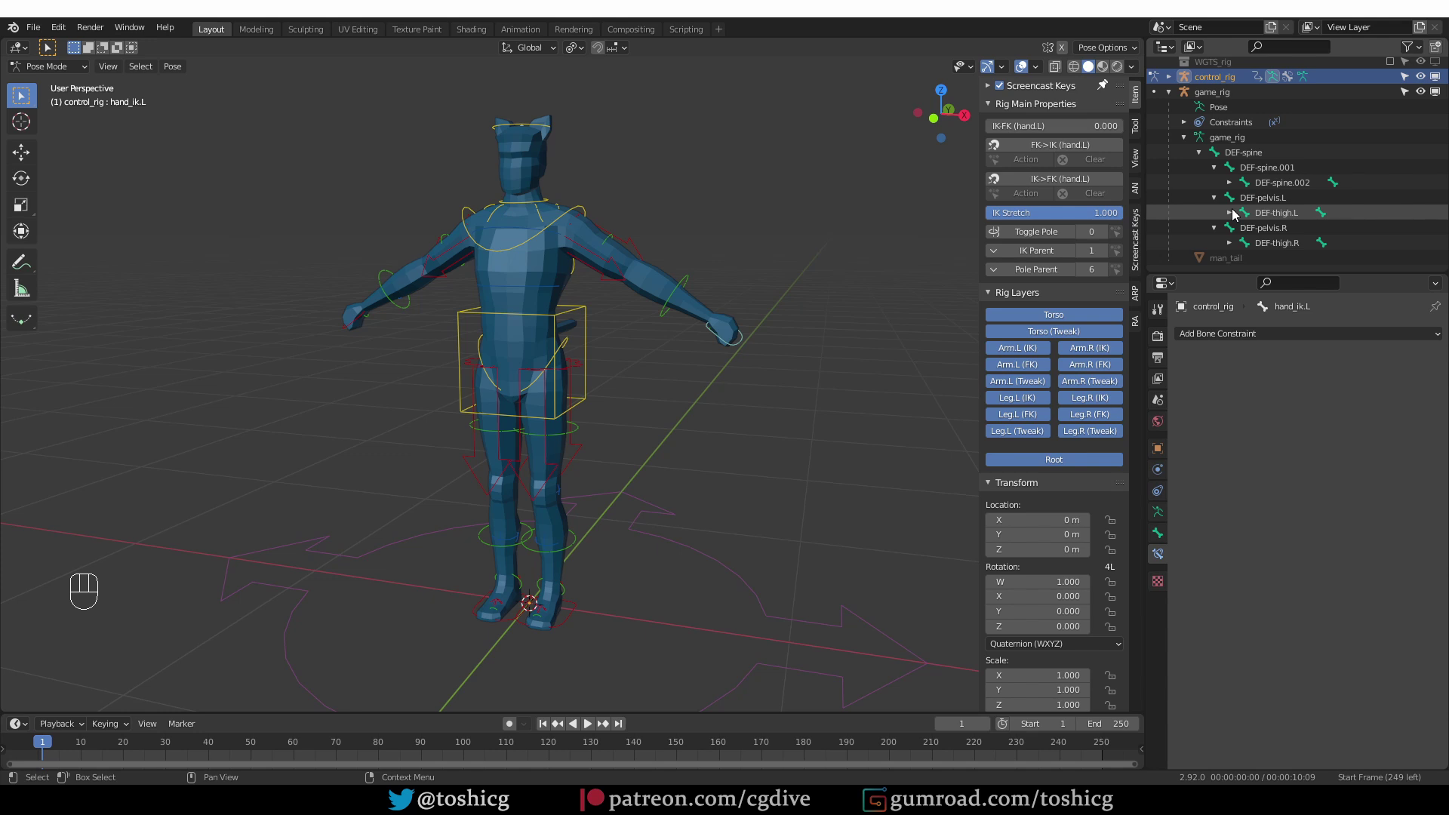
Return control_rig to Object Mode, isolate game_rig in local view and enter Edit Mode on it
key(Tab)
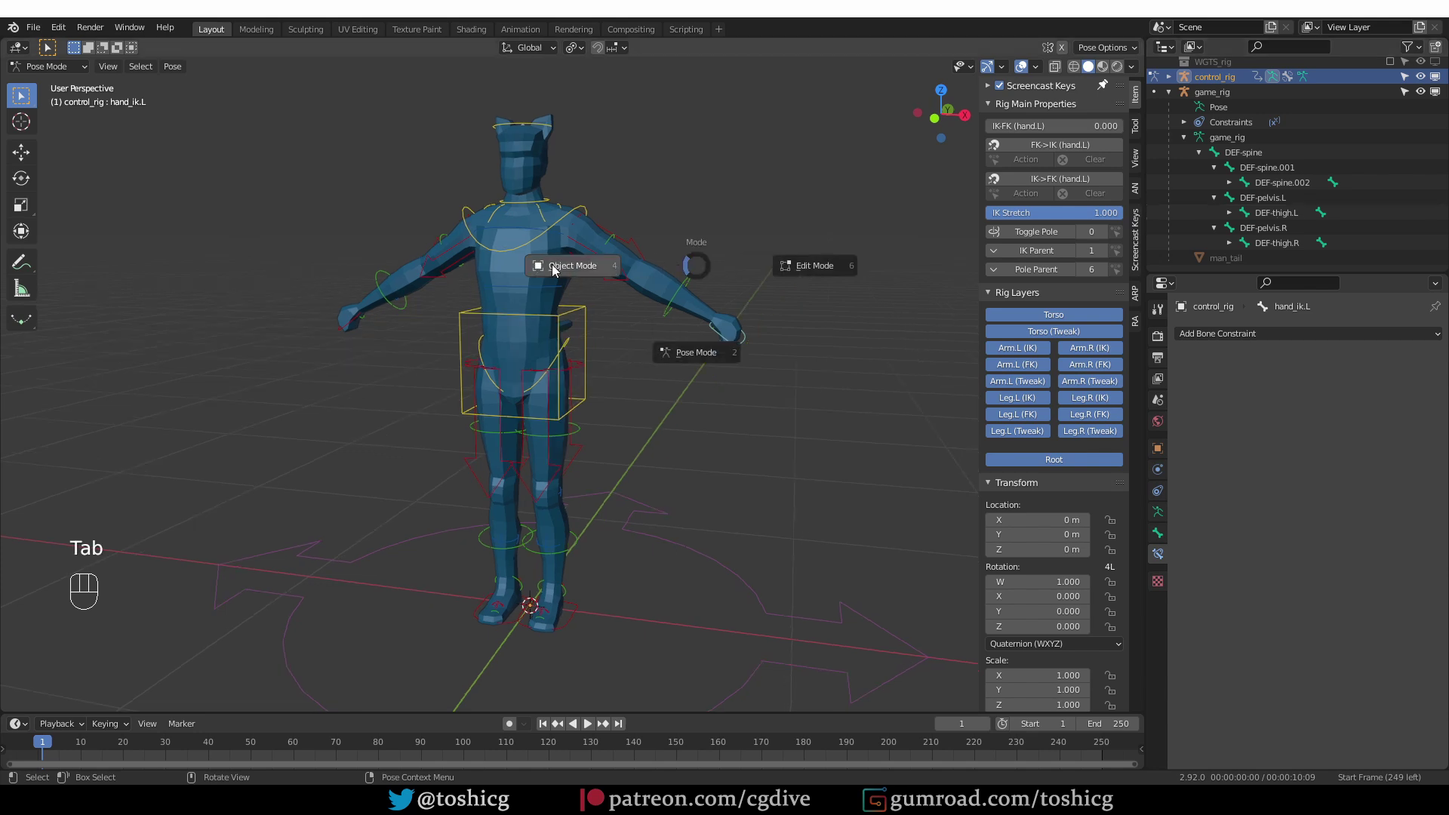
key(ctrl+z)
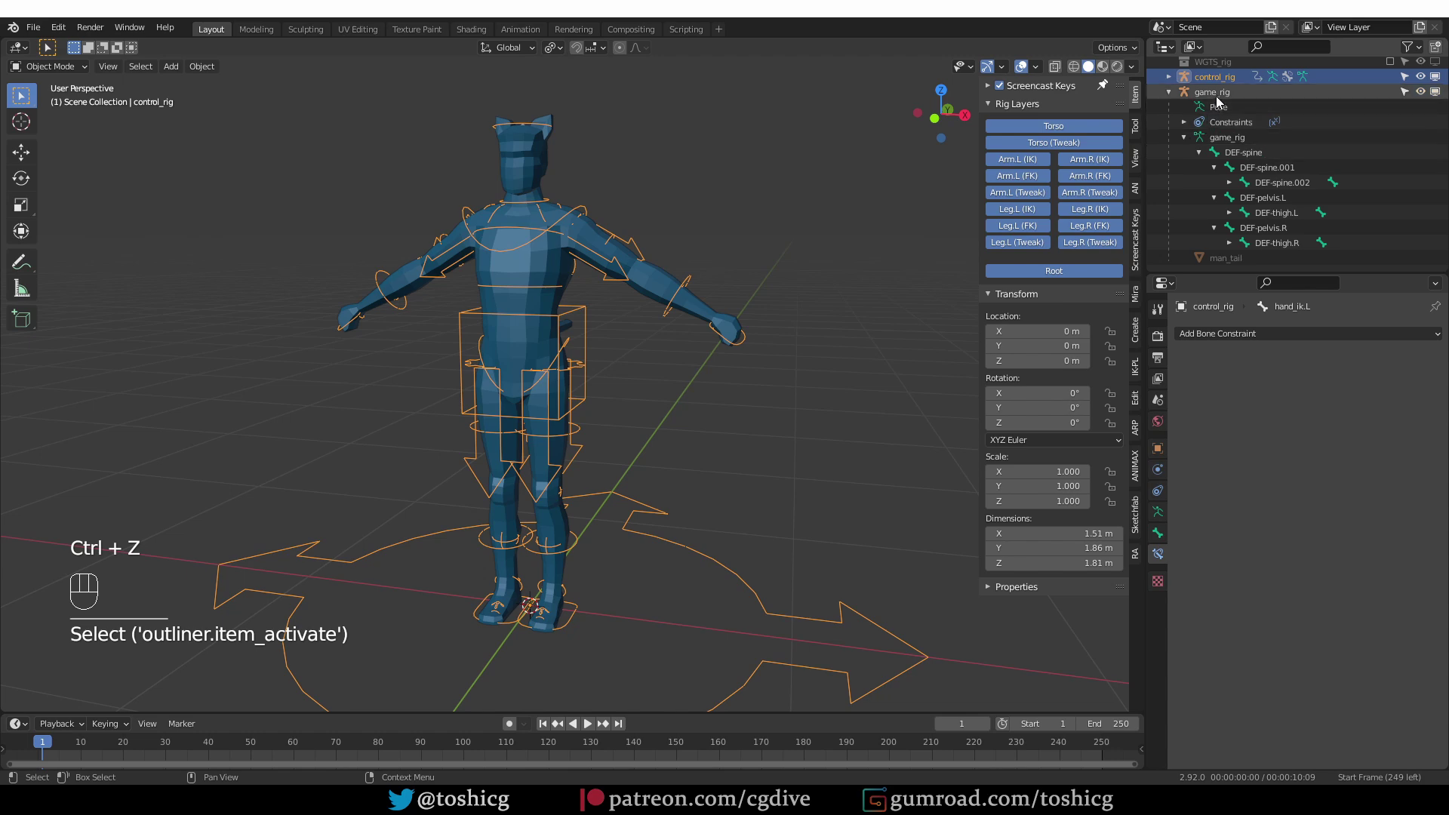
key(KP_Divide)
key(Tab)
Select all bones of game_rig and clear their parents with the Clear Parent option
key(a)
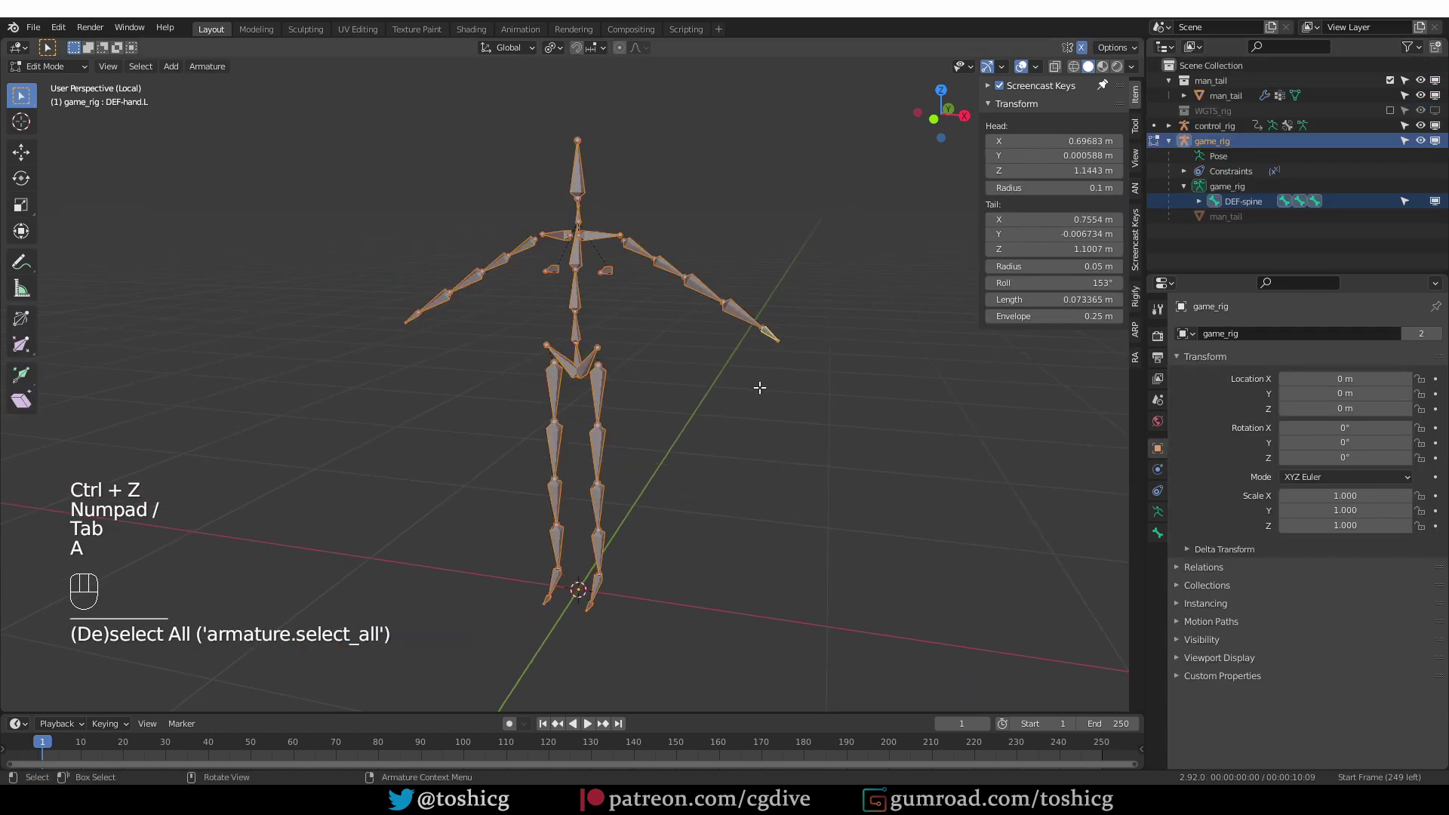
key(alt+p)
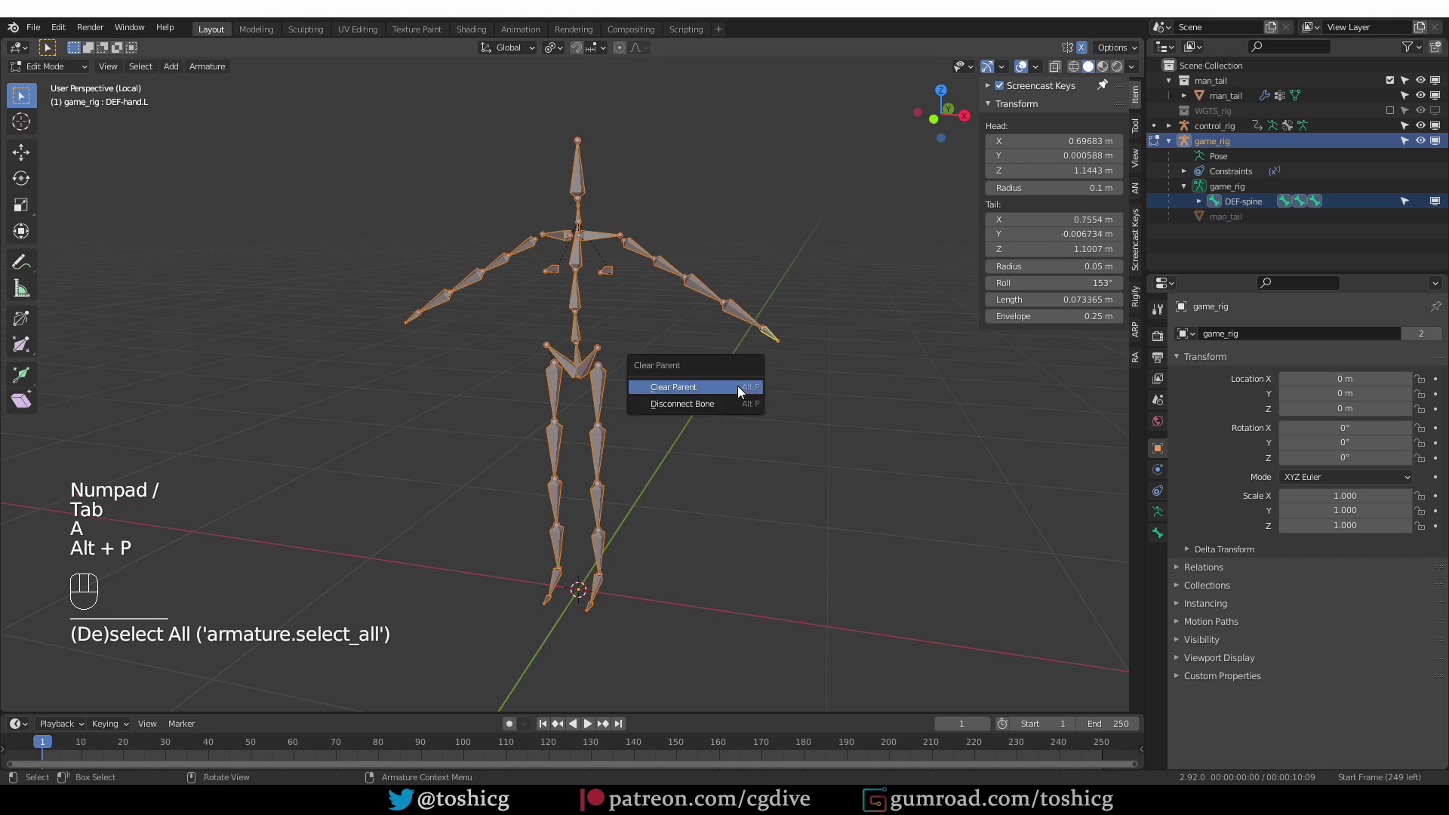
click(709, 388)
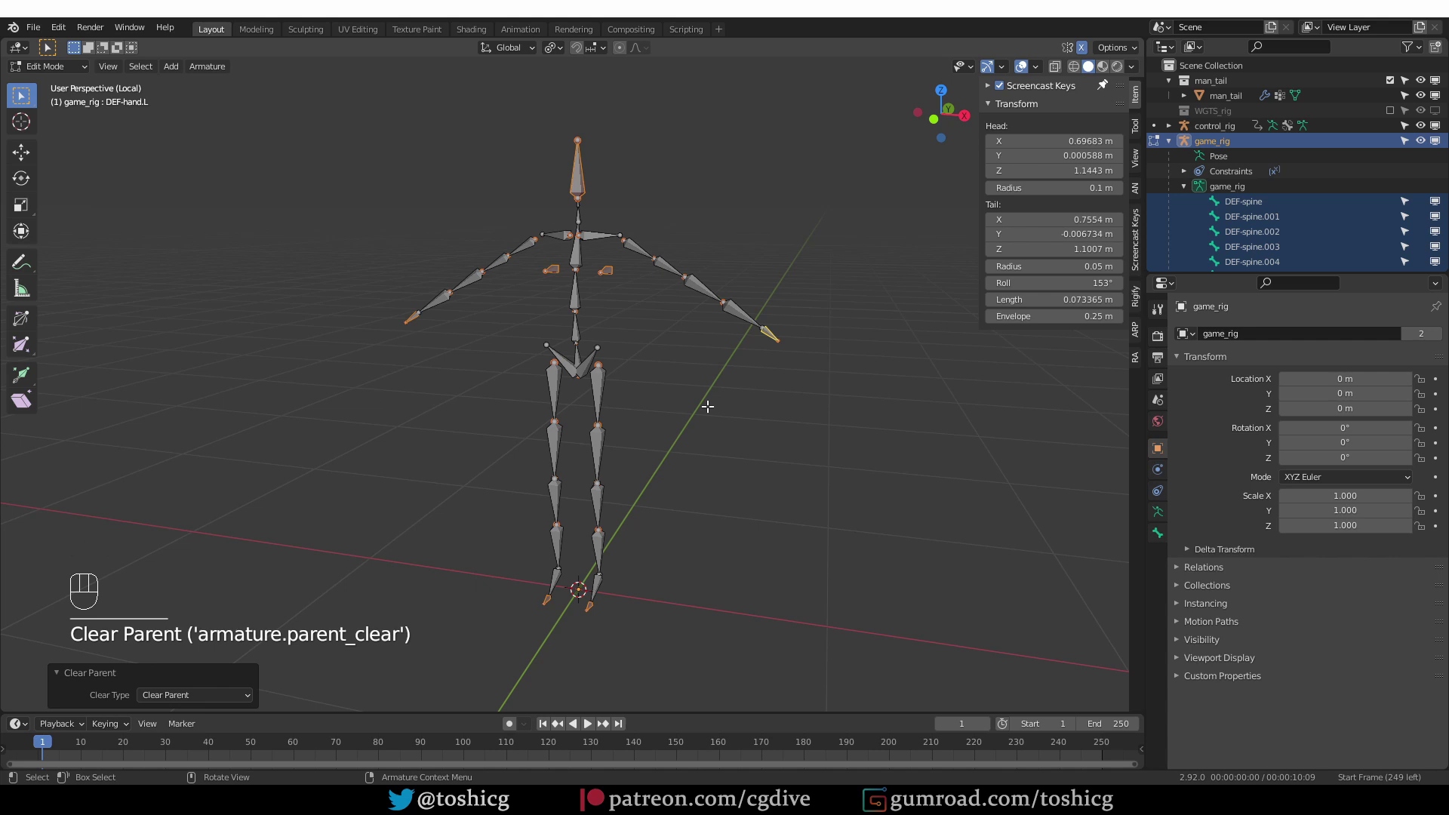
Enlarge the outliner and examine game_rig's flattened bone list, selecting DEF-spine.005
drag(1279, 275, 1279, 556)
click(1257, 234)
scroll(1219, 242, down, 2)
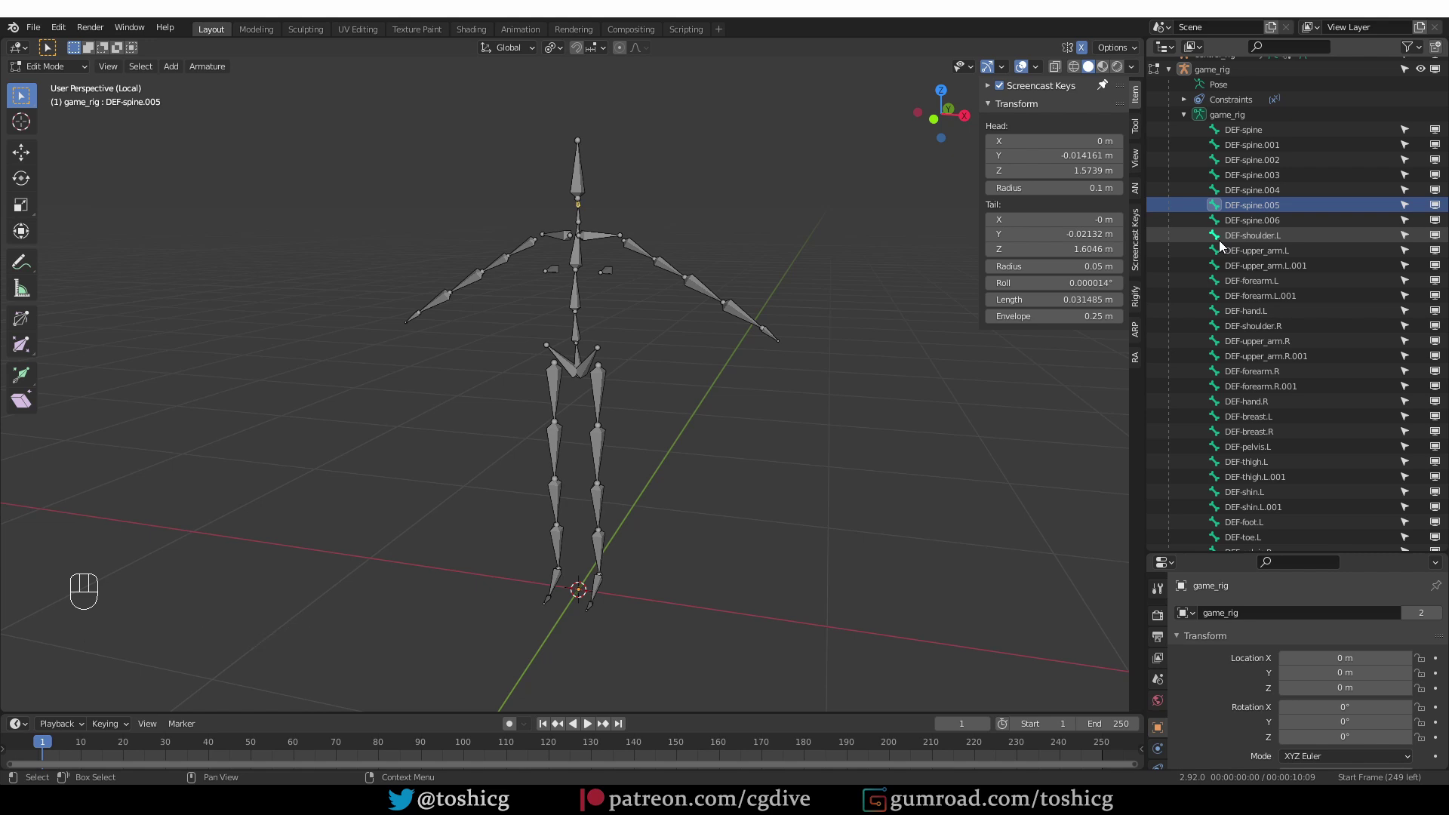
scroll(1220, 240, up, 2)
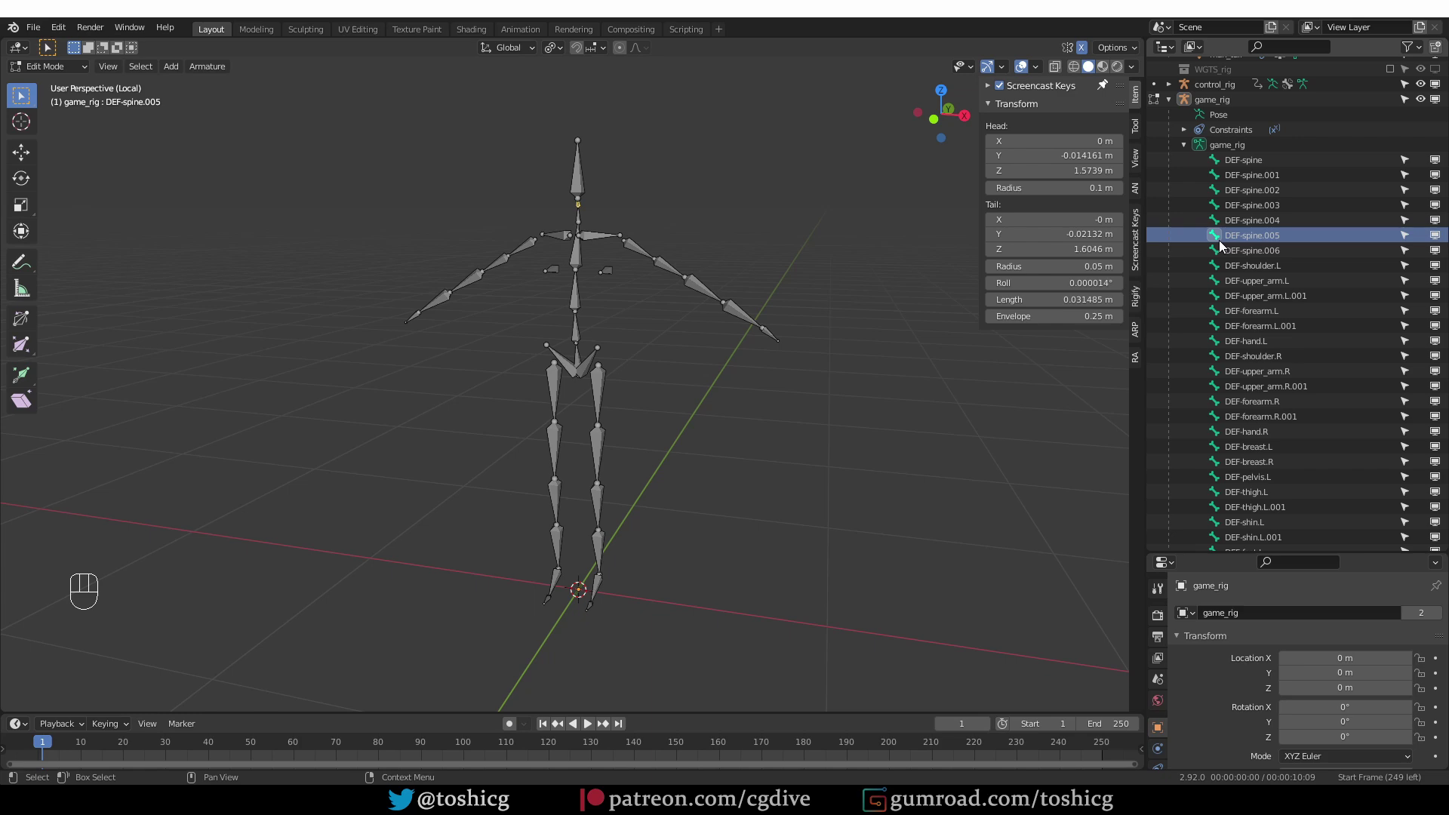
Return game_rig to Object Mode and exit local view
key(Tab)
click(624, 309)
key(KP_Divide)
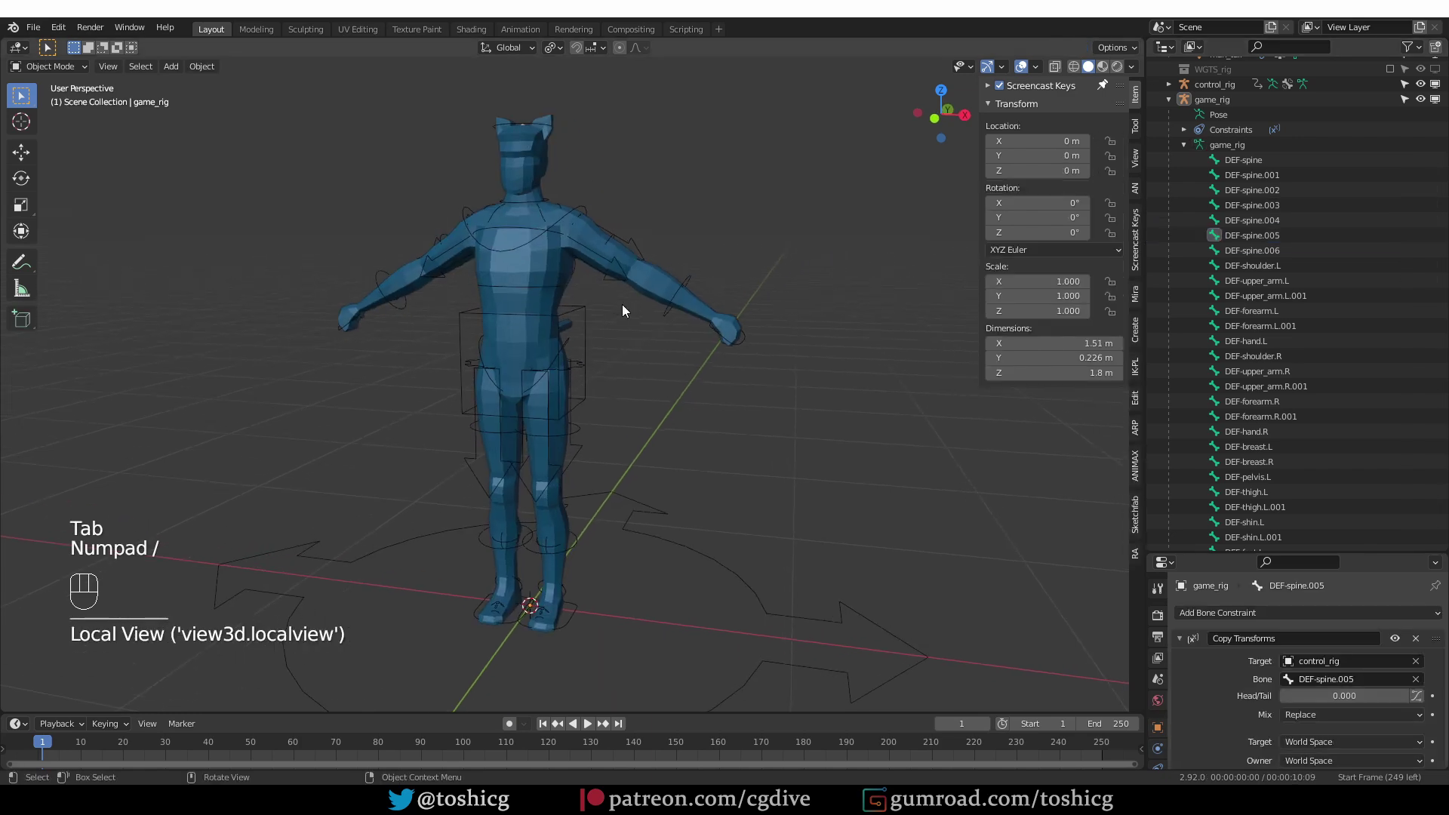
Put control_rig in Pose Mode and test the unparented game_rig by moving the hand_ik.L control, cancelling each move
click(743, 335)
key(Tab)
key(g)
key(g)
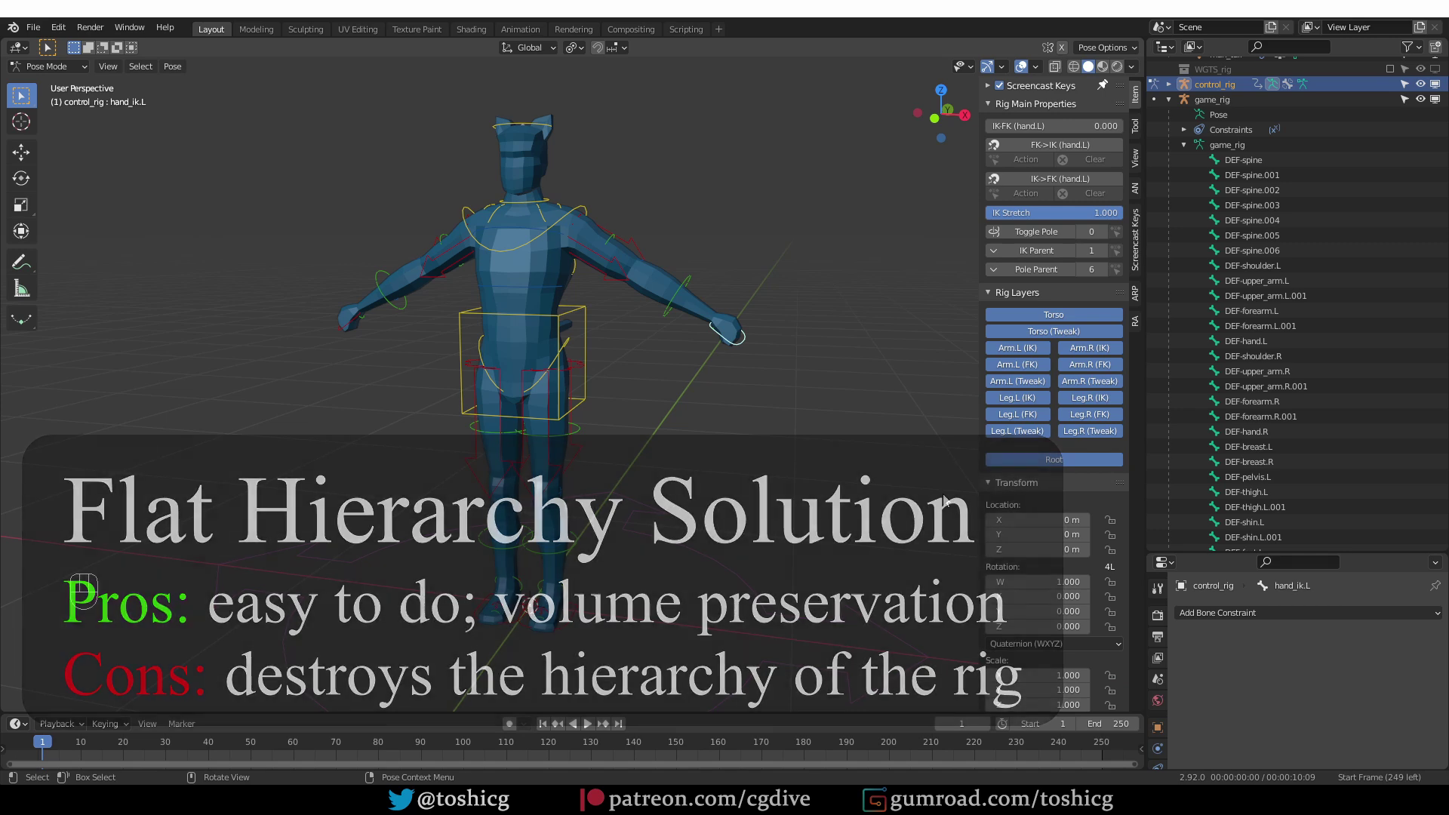
scroll(791, 377, down, 2)
shift+middle_drag(790, 377, 739, 398)
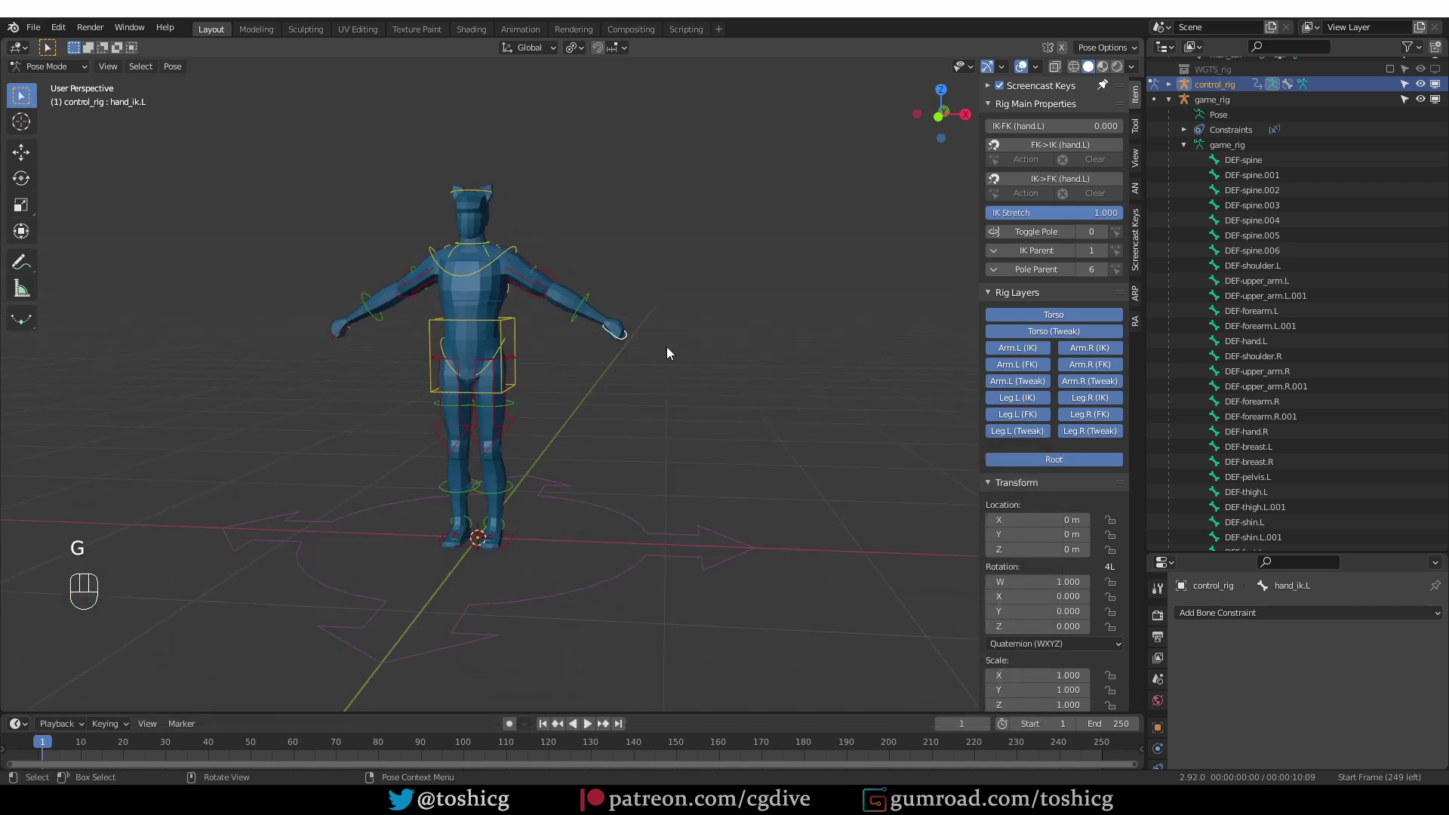
key(g)
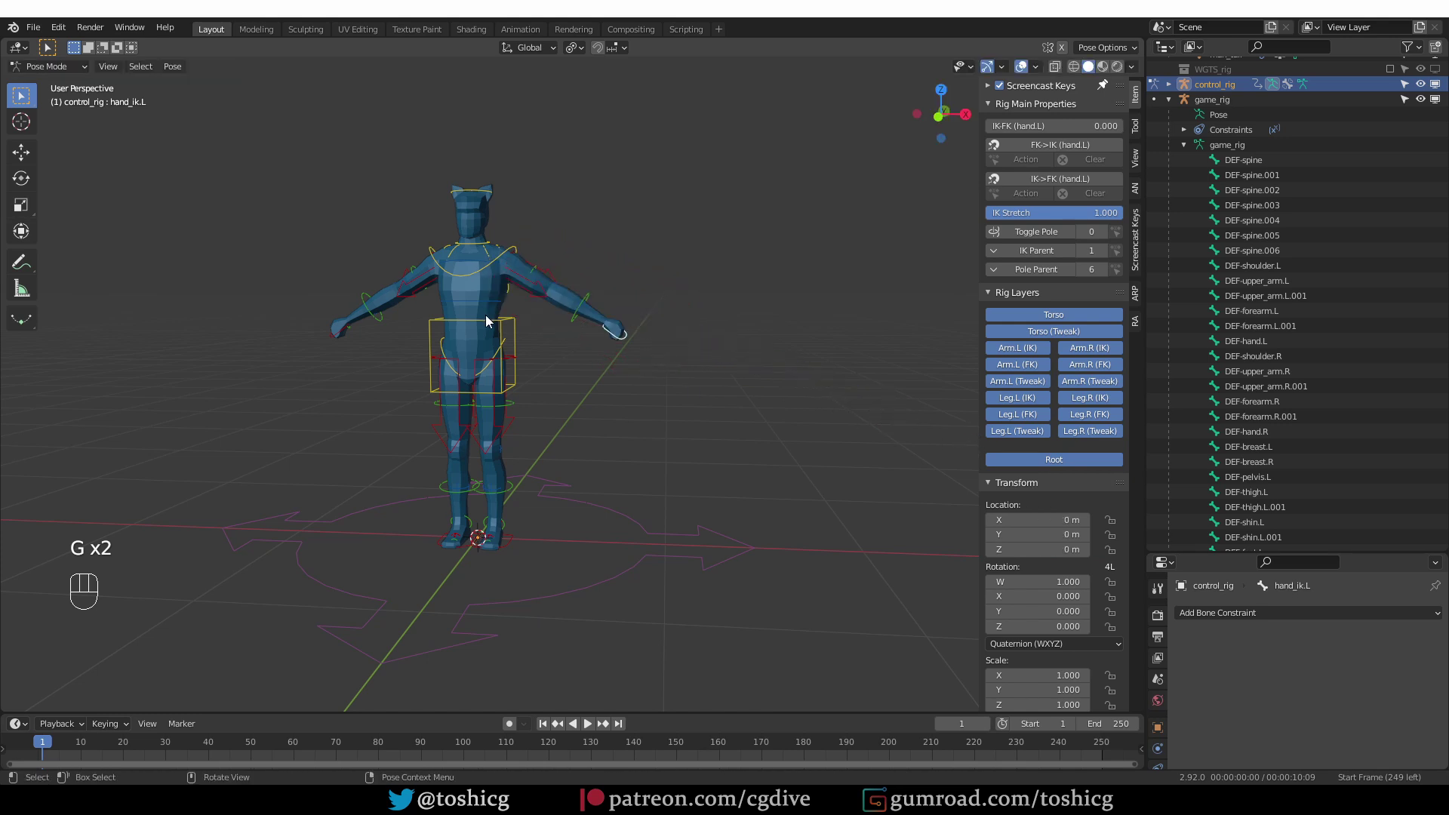
Test the torso deformation by moving the chest control downward, cancelling the move
click(496, 261)
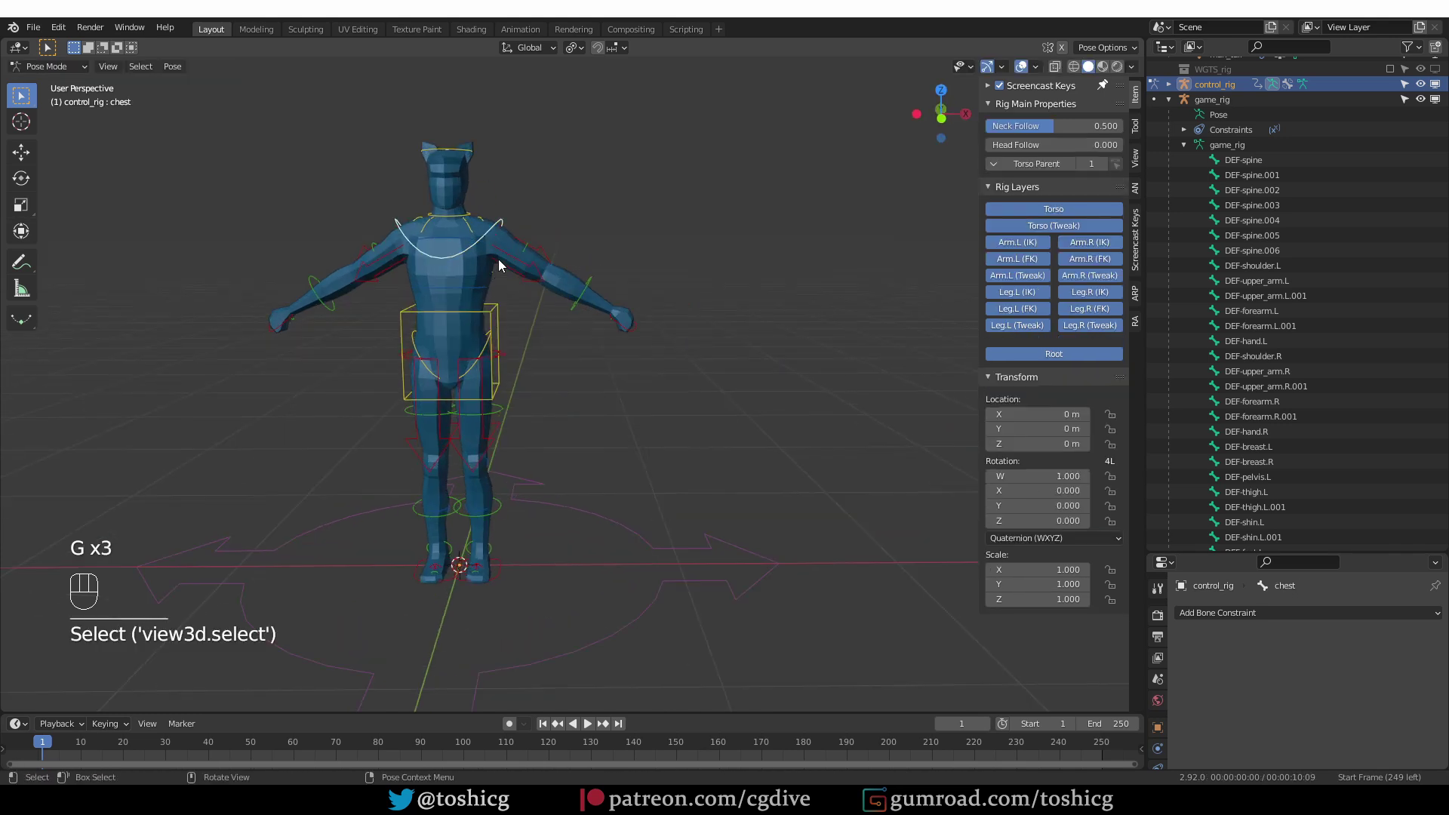
key(g)
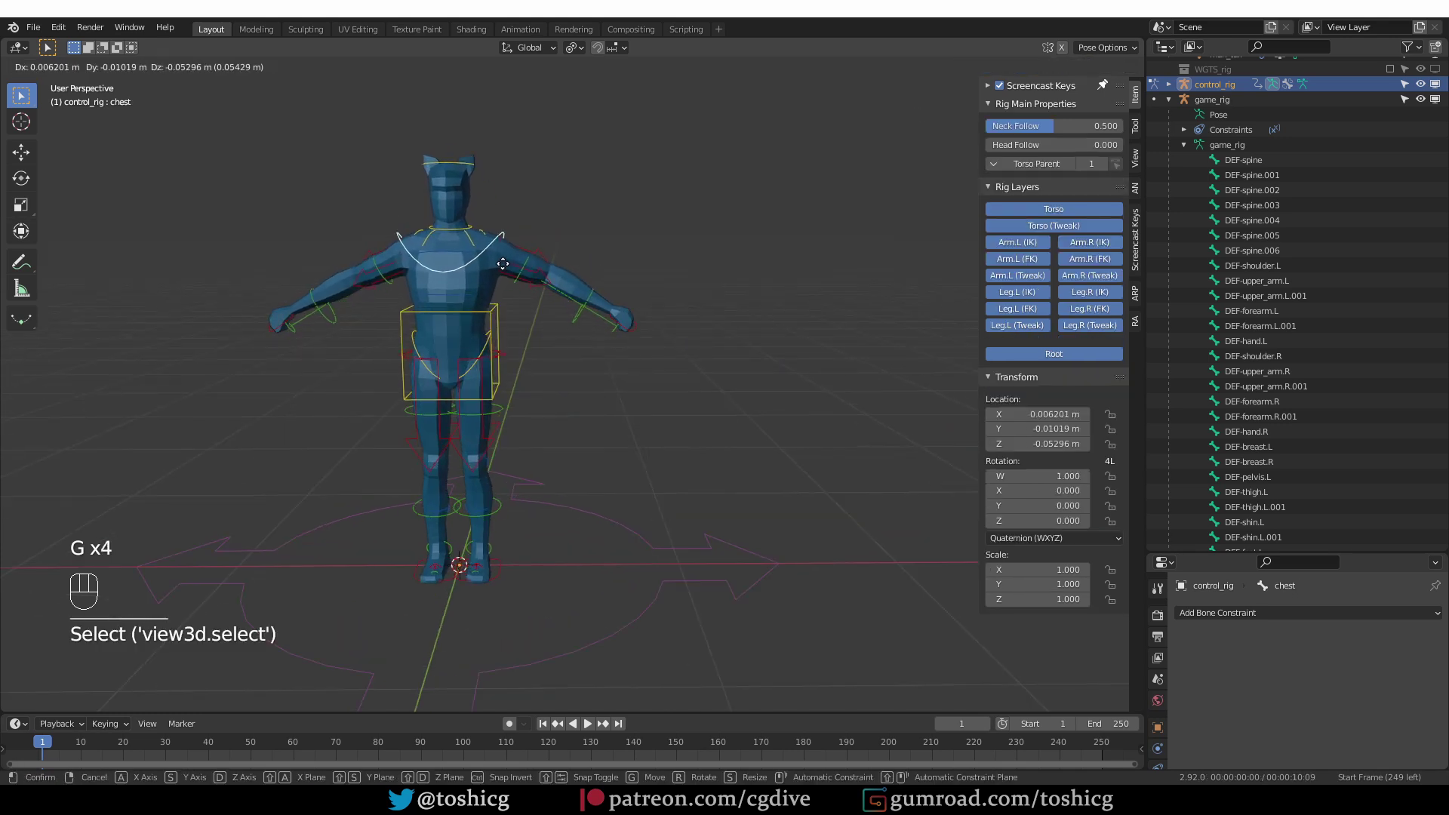
key(Escape)
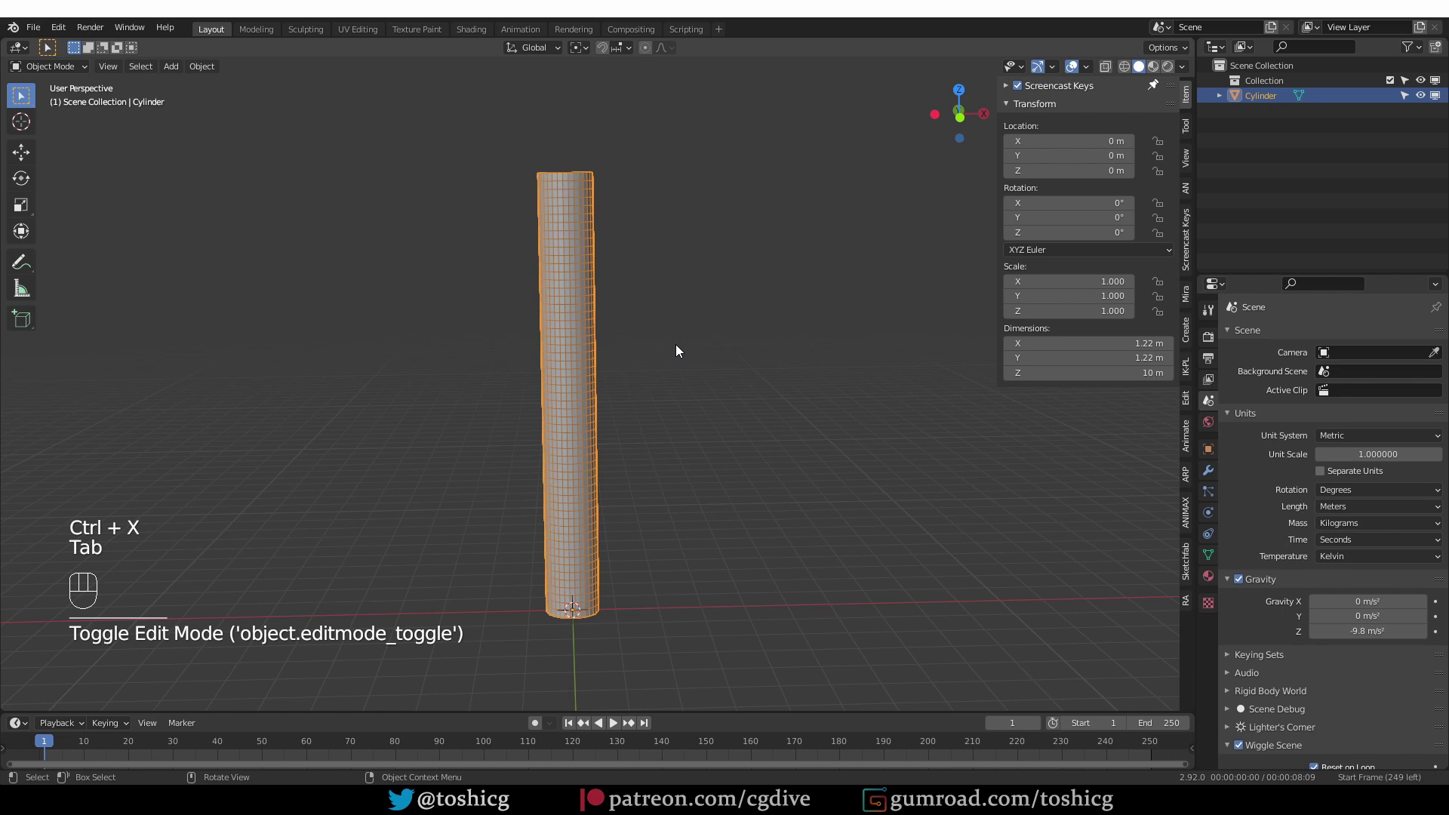
Add a single-bone armature at the cylinder's base and set it to display in front of the mesh
key(shift+a)
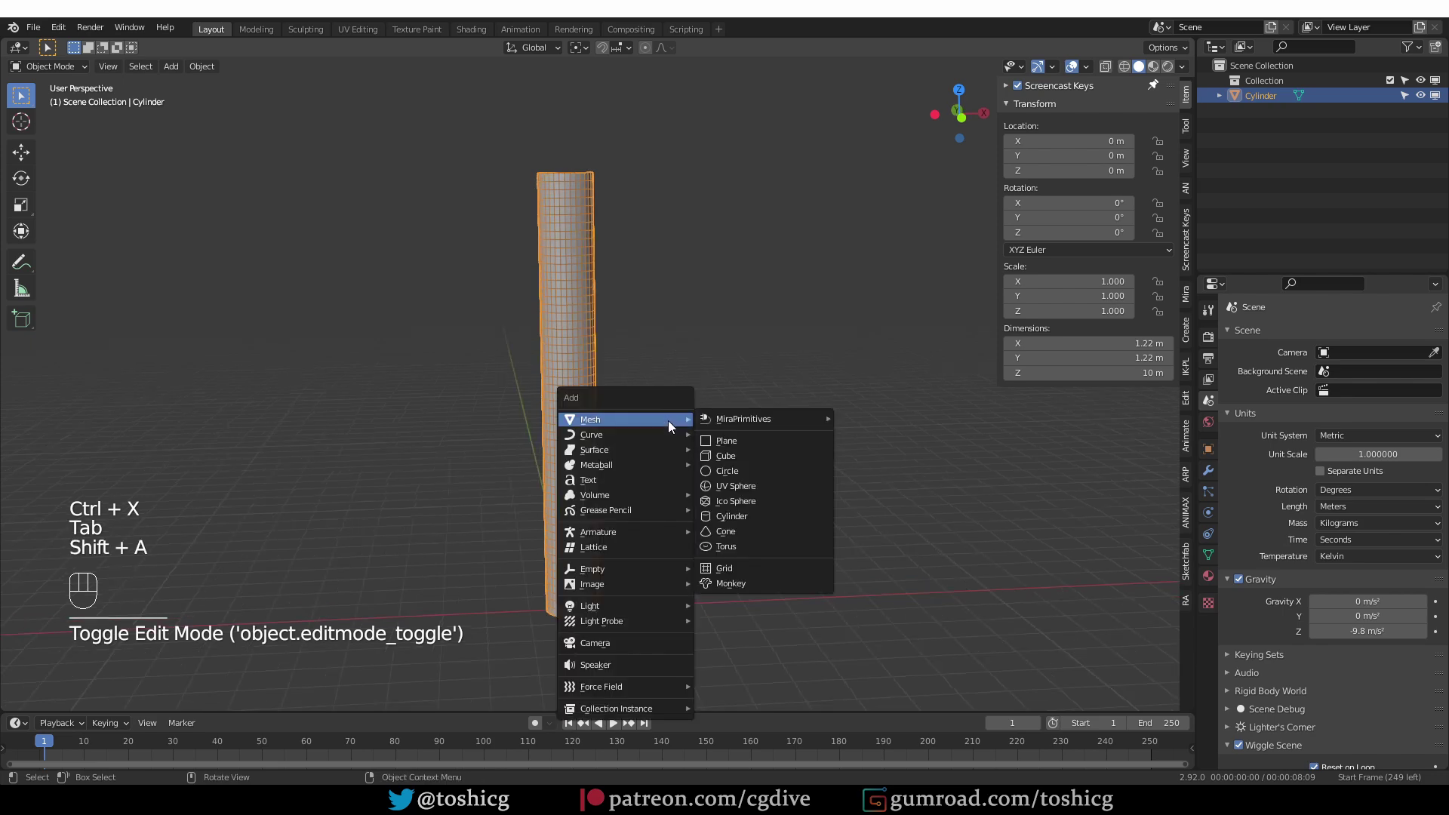
click(725, 528)
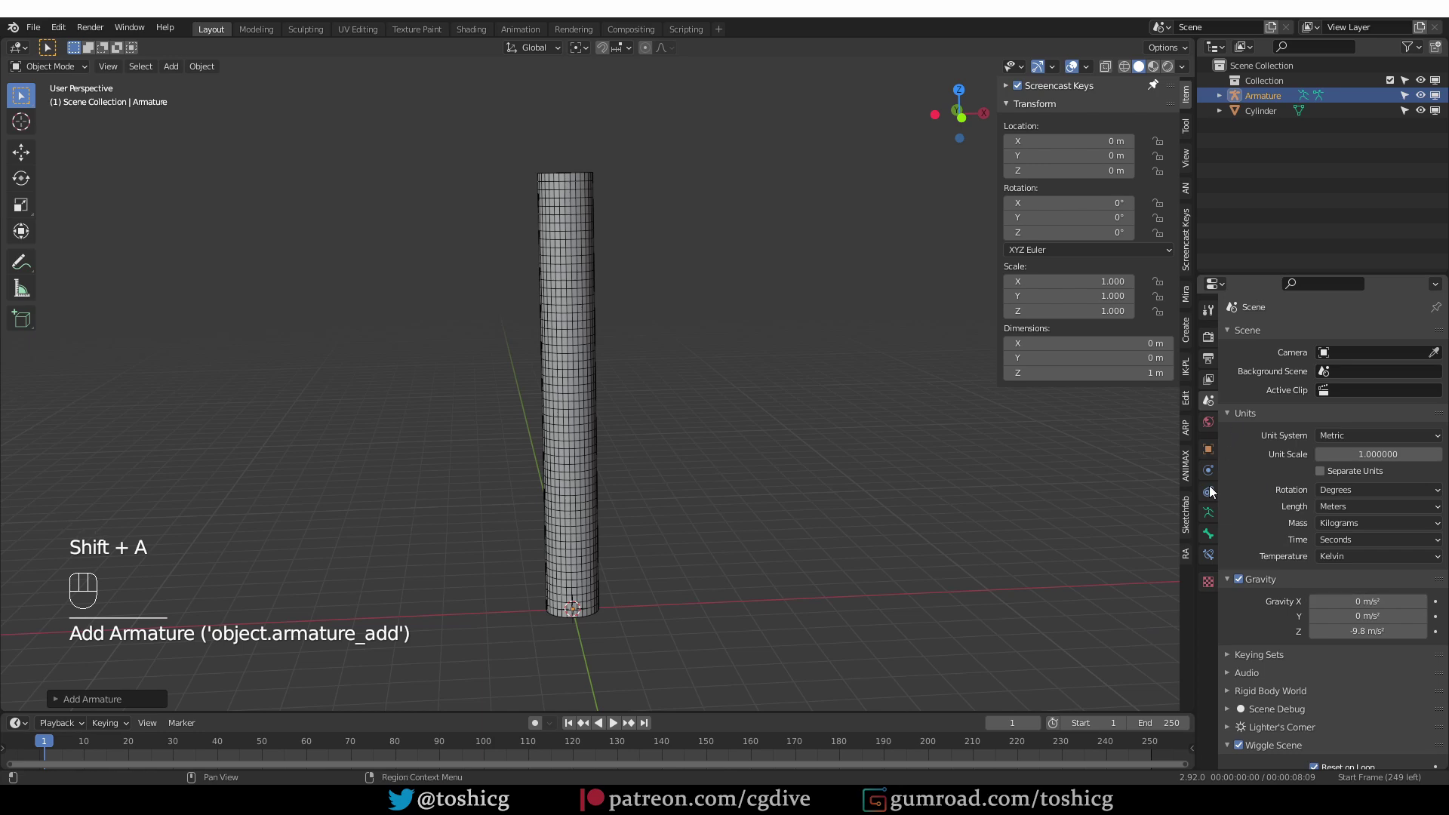
click(1208, 512)
click(1275, 544)
click(1314, 651)
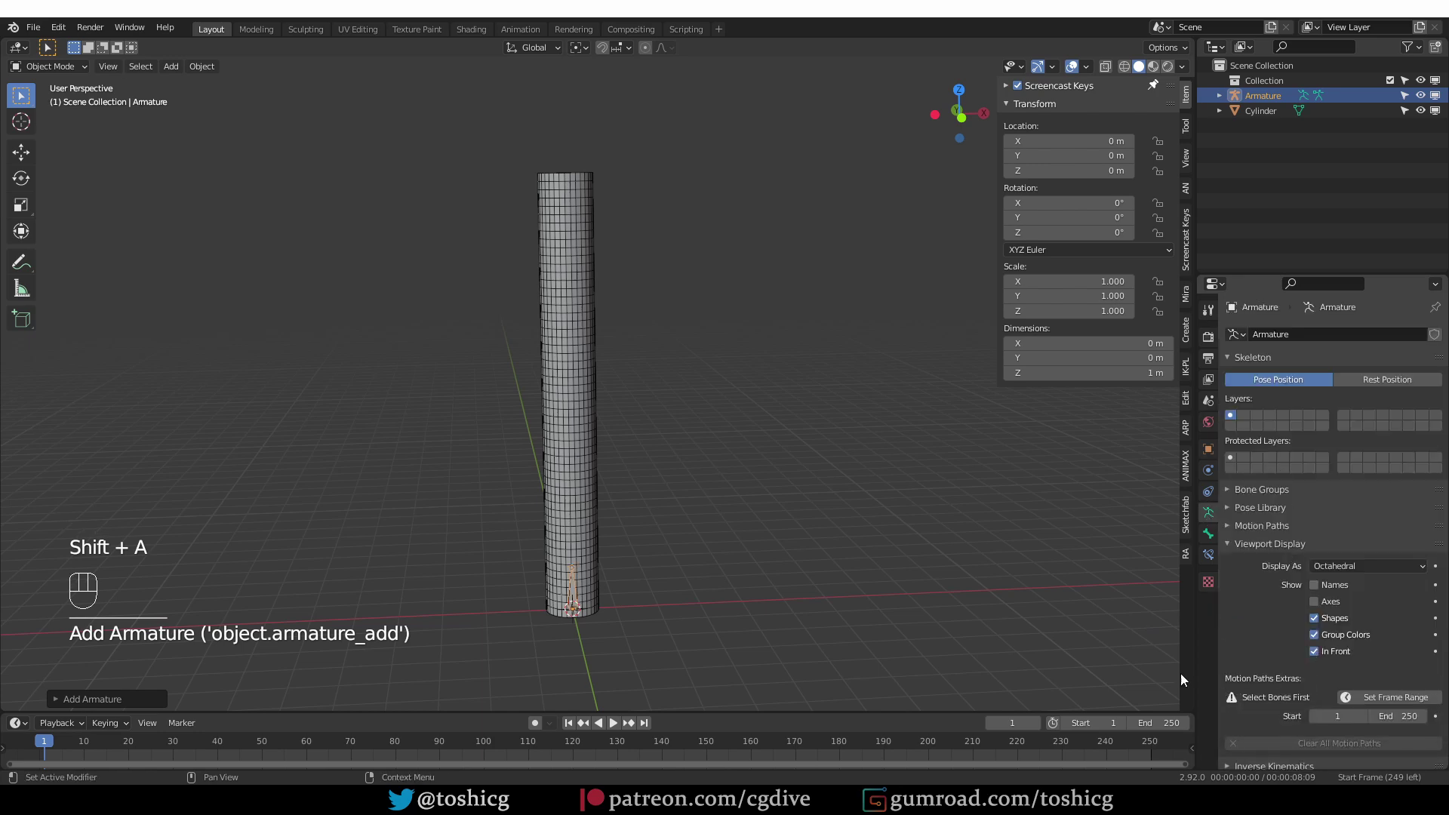
In Edit Mode, move the bone's tip up along Z to about 10.2 m, just above the cylinder's top
key(Tab)
click(572, 567)
key(g)
key(g)
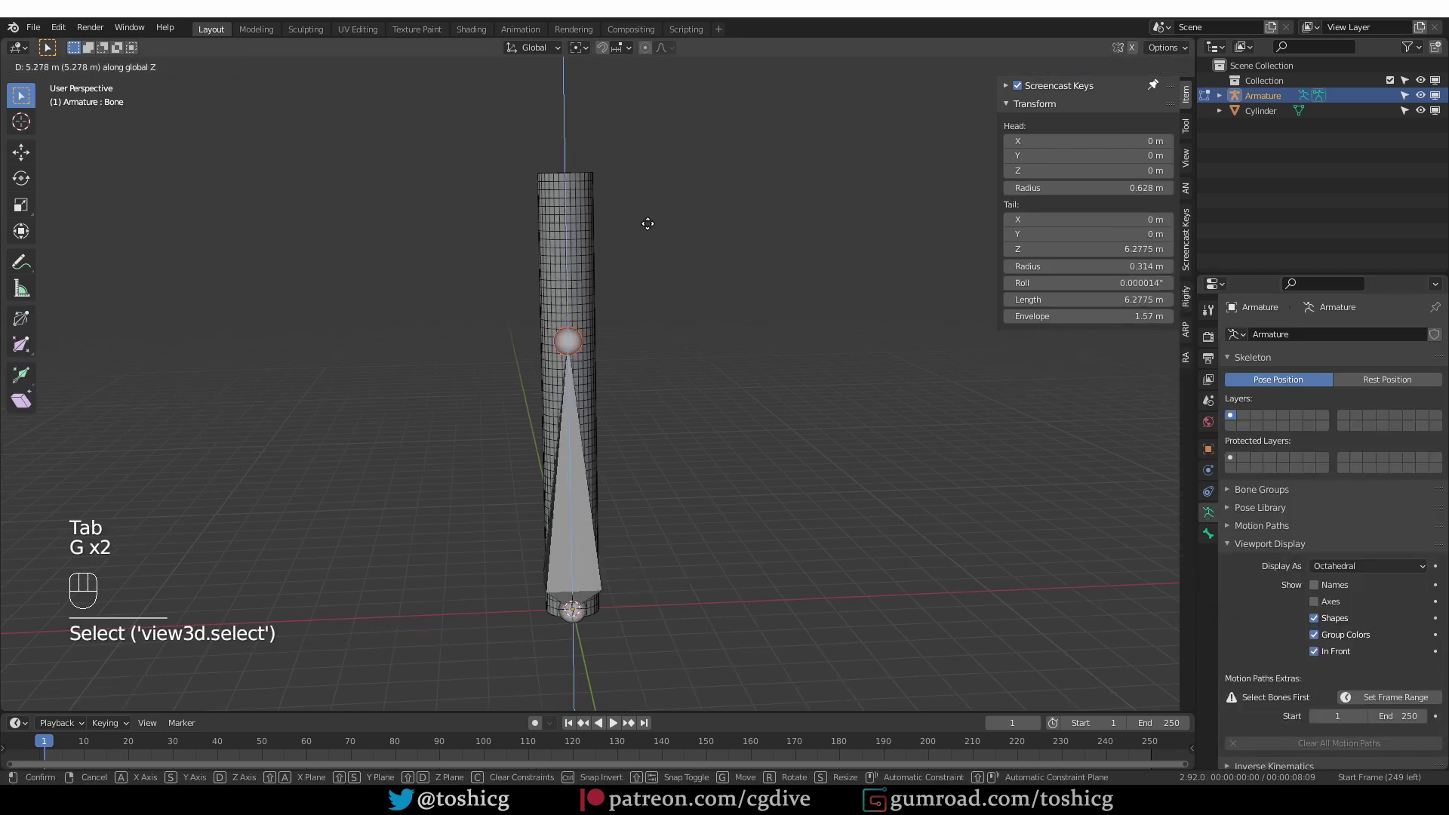
click(650, 82)
Subdivide the long bone with 2 cuts
click(562, 351)
right_click(663, 271)
click(663, 271)
click(75, 694)
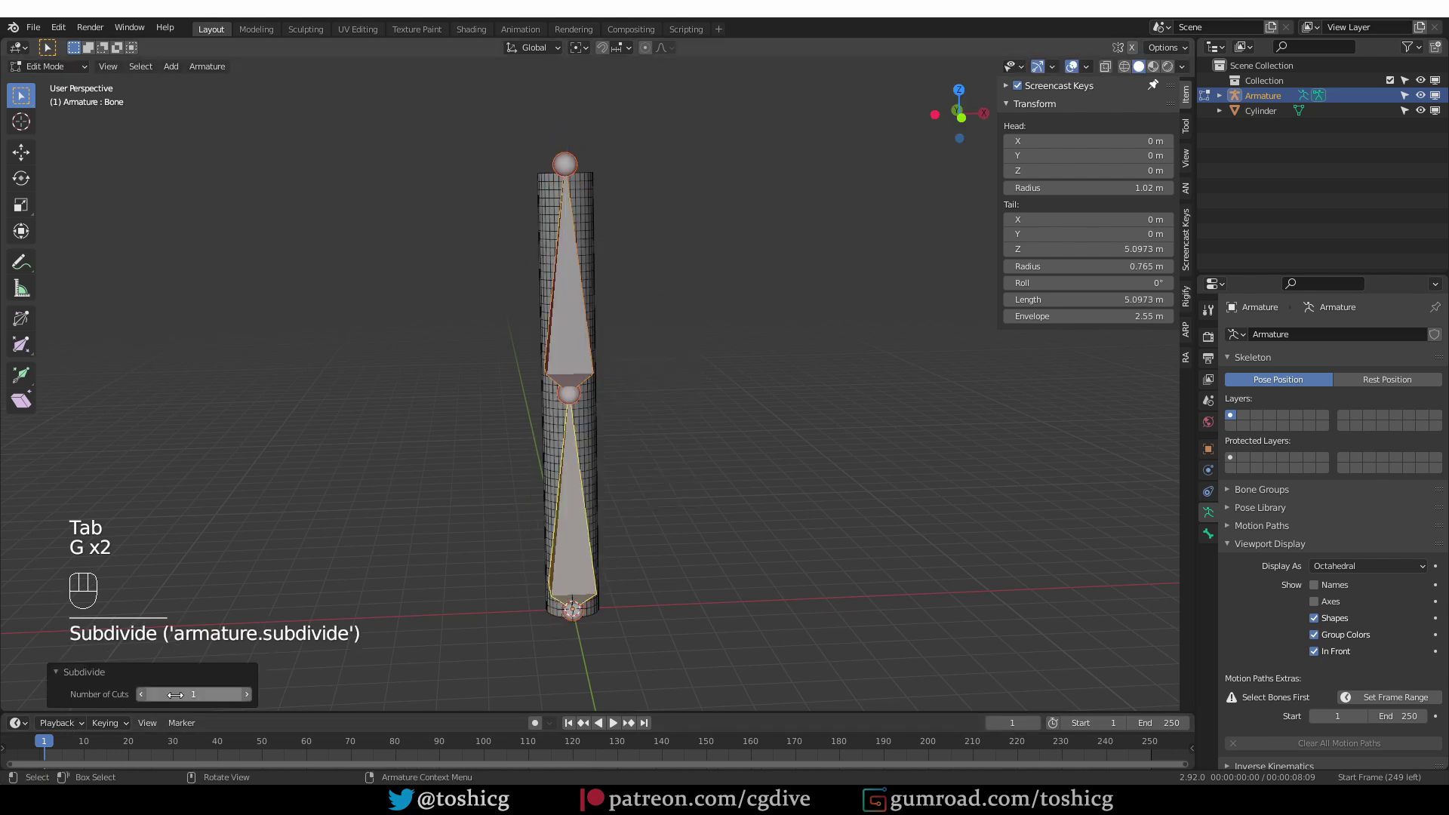
click(247, 695)
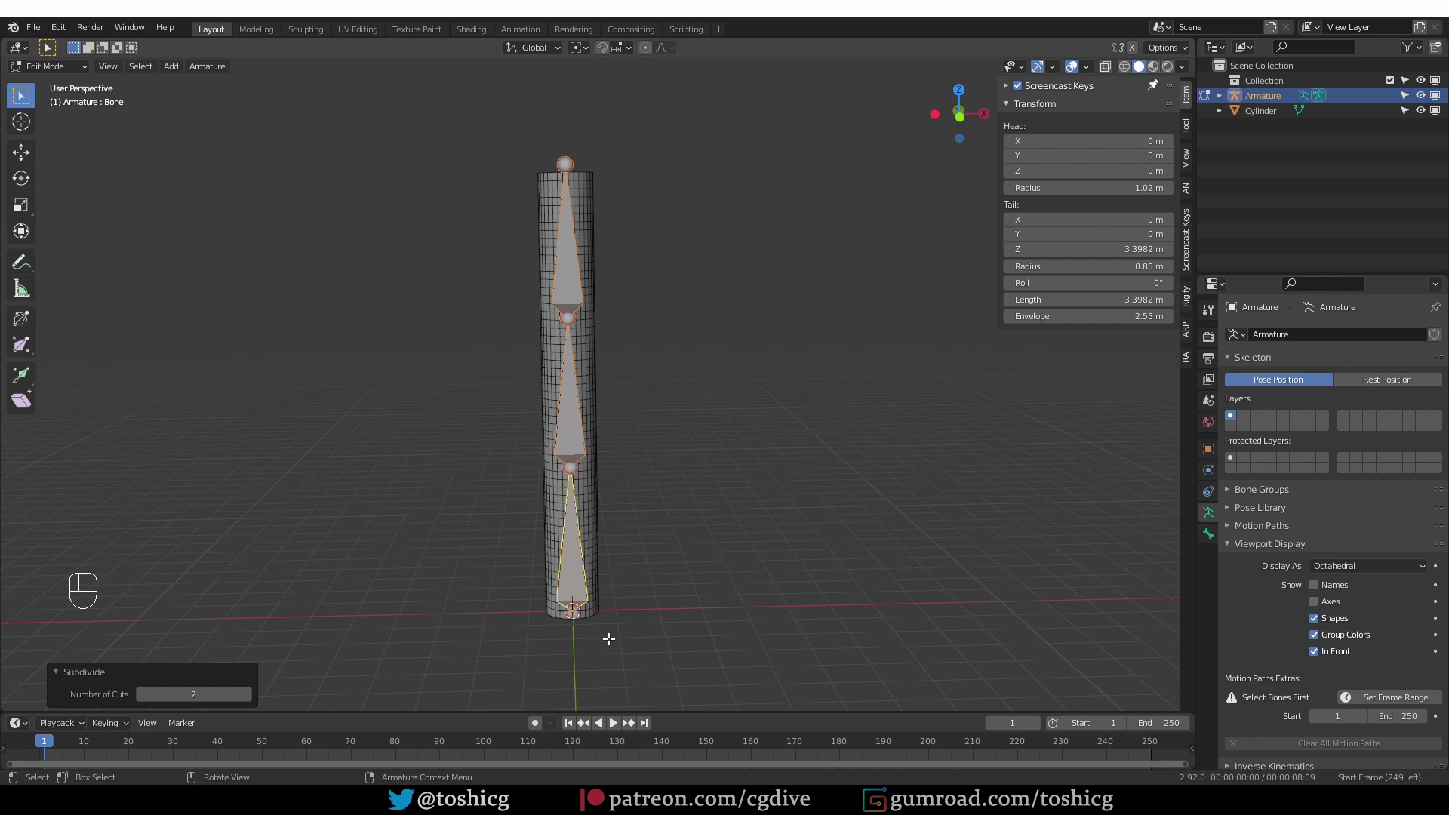
Isolate the armature and extrude a horizontal control bone about 1.16 m along X from the chain's base joint
key(KP_Divide)
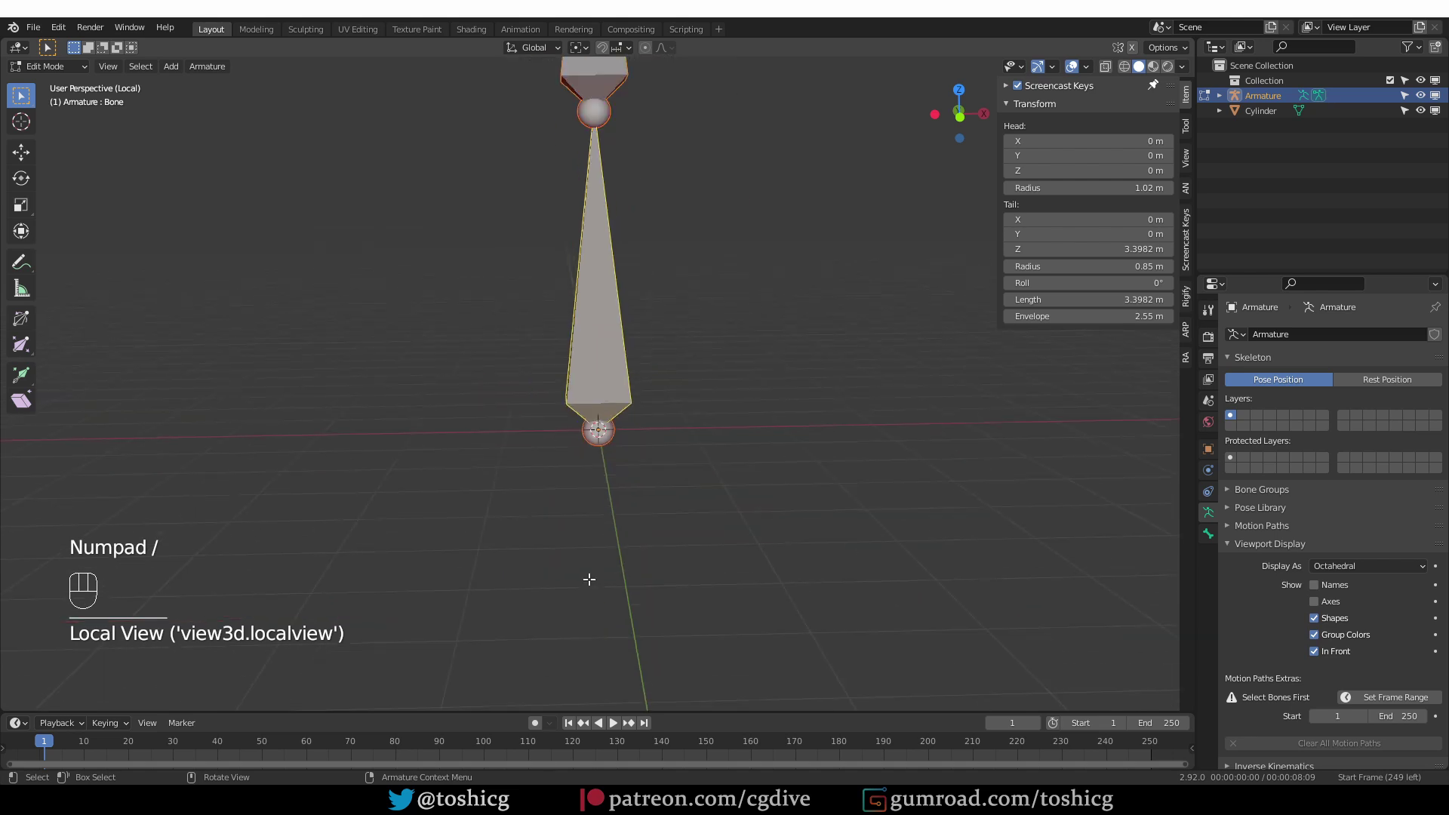
shift+middle_drag(589, 585, 585, 589)
shift+middle_drag(601, 451, 596, 554)
scroll(581, 574, up, 2)
click(565, 560)
key(e)
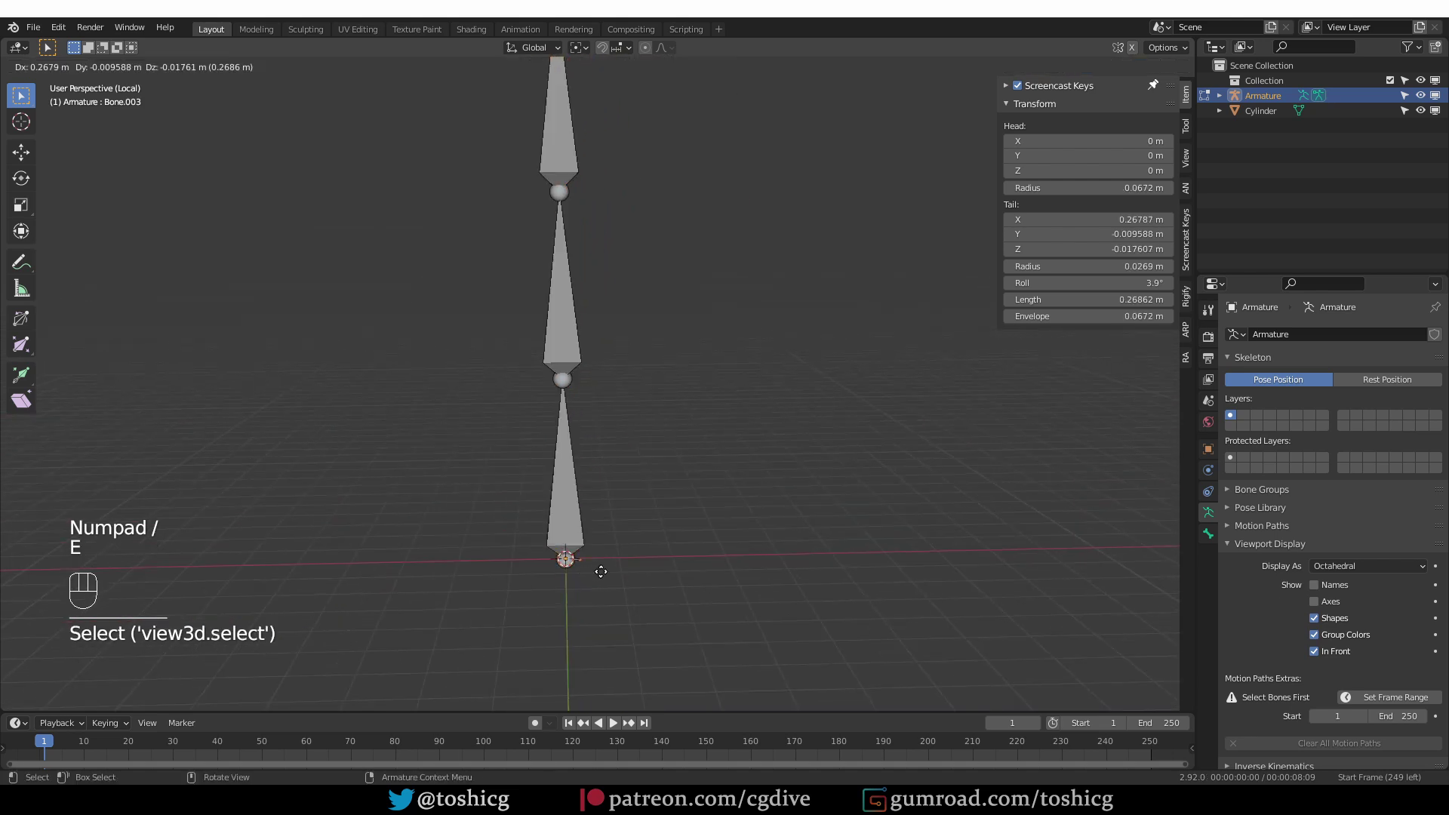
key(x)
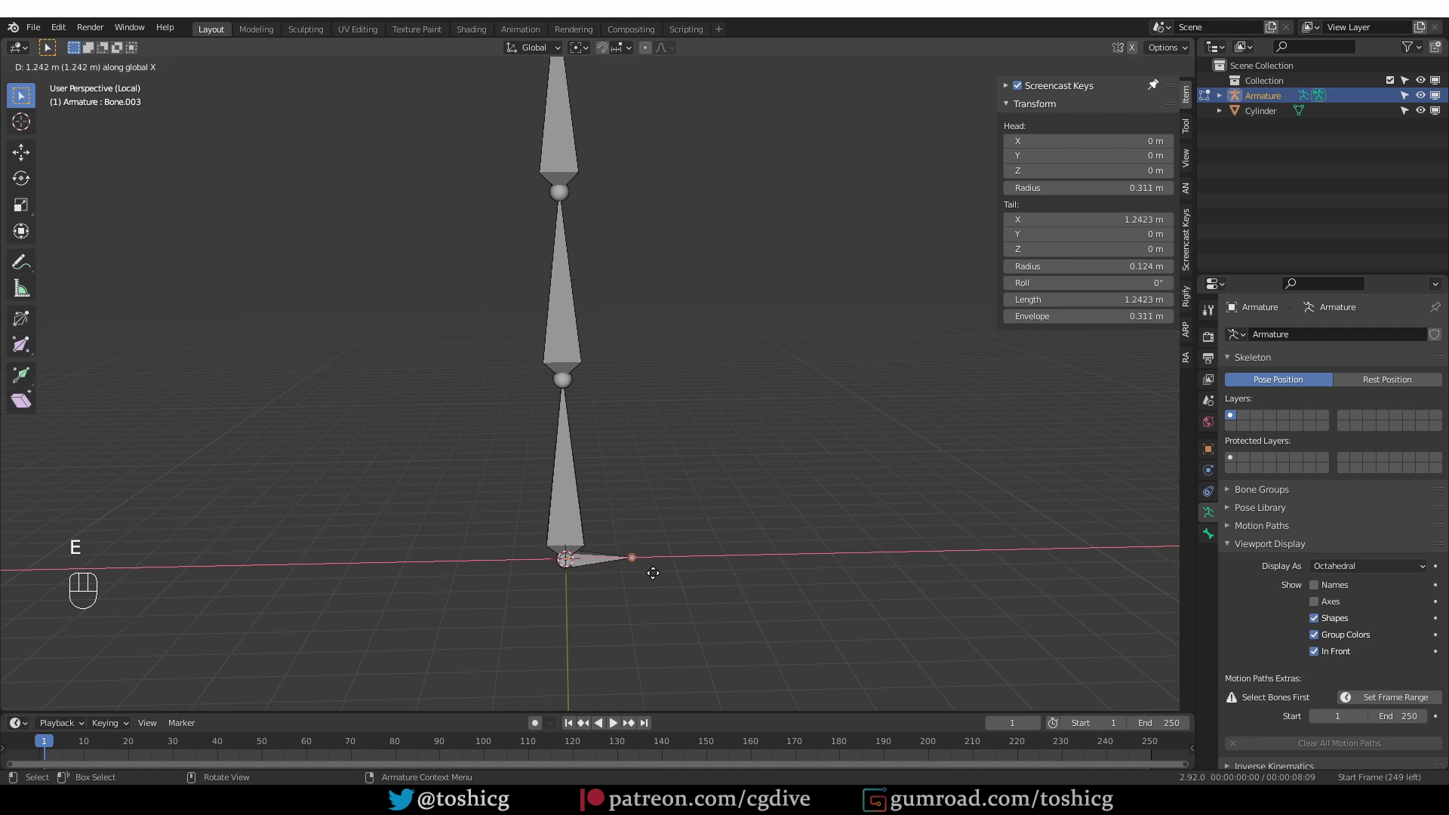
click(637, 569)
Clear the parent of the horizontal bone at the chain's base
alt+click(631, 572)
key(alt+p)
click(638, 574)
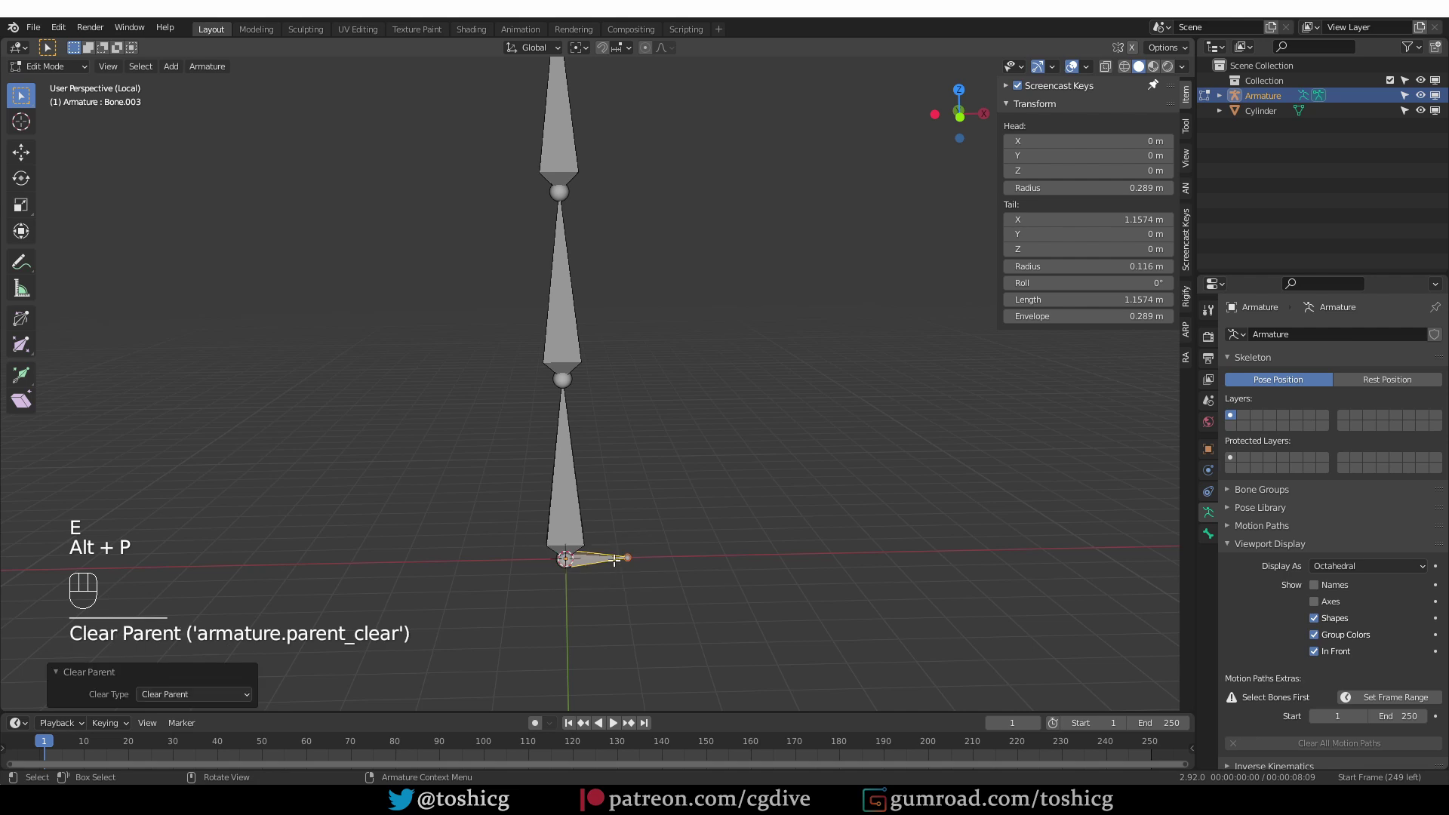
Set snapping to Vertex and place duplicates of the horizontal bone at the chain's two middle joints and its top end
click(621, 47)
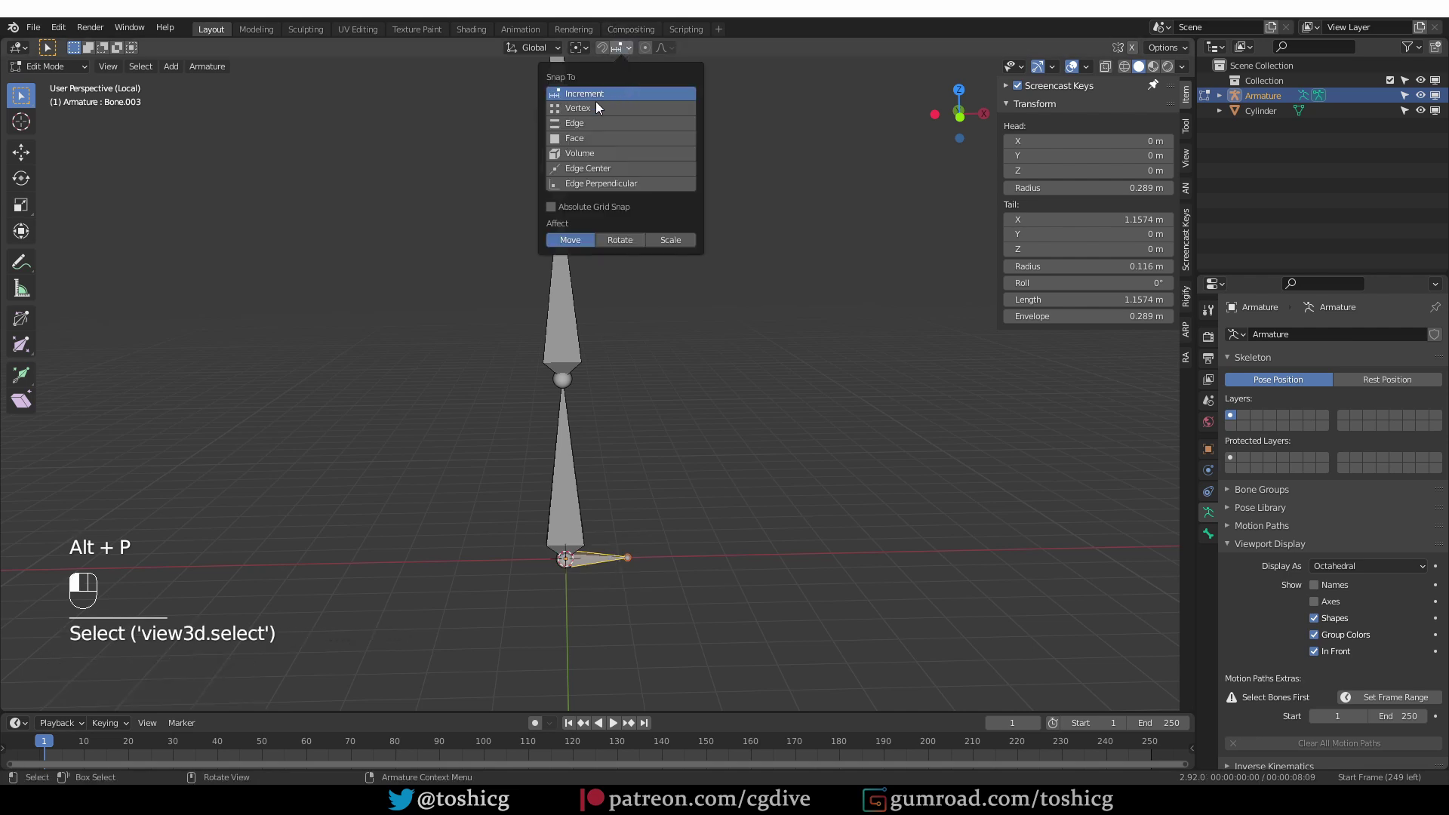
click(599, 108)
shift+middle_drag(599, 541, 595, 576)
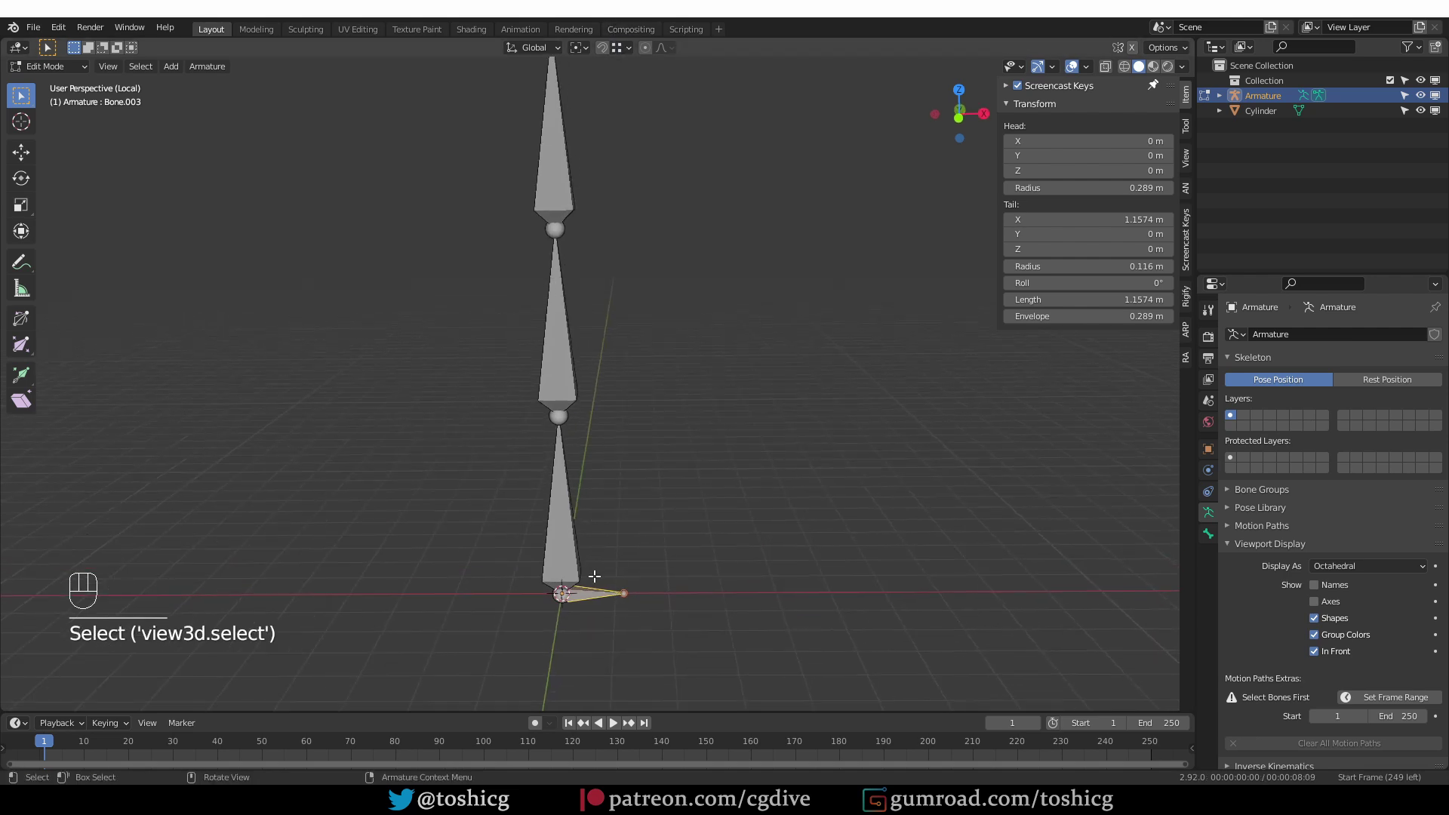
key(shift+d)
ctrl+click(575, 405)
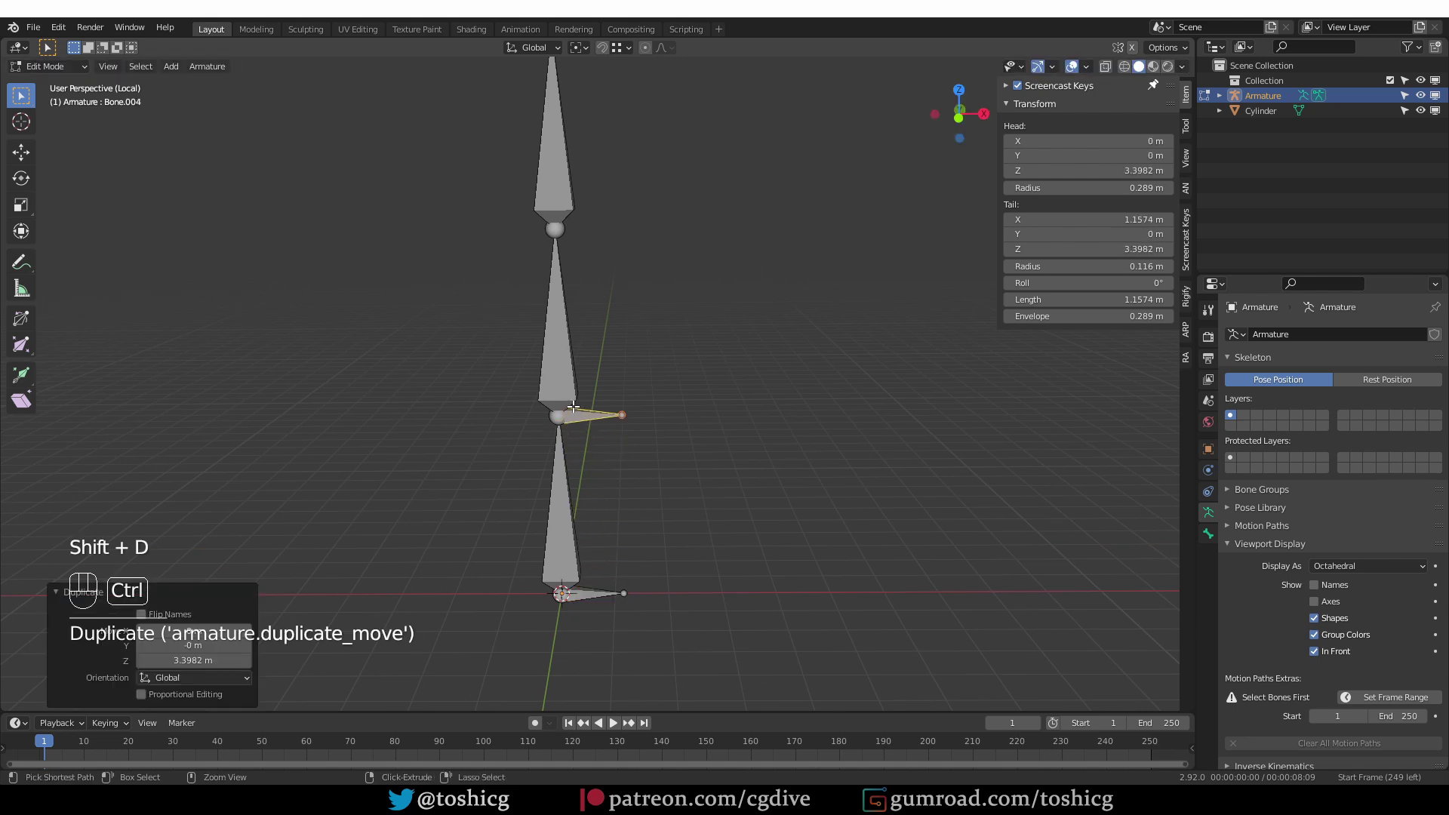
shift+middle_drag(585, 381, 607, 549)
key(shift+d)
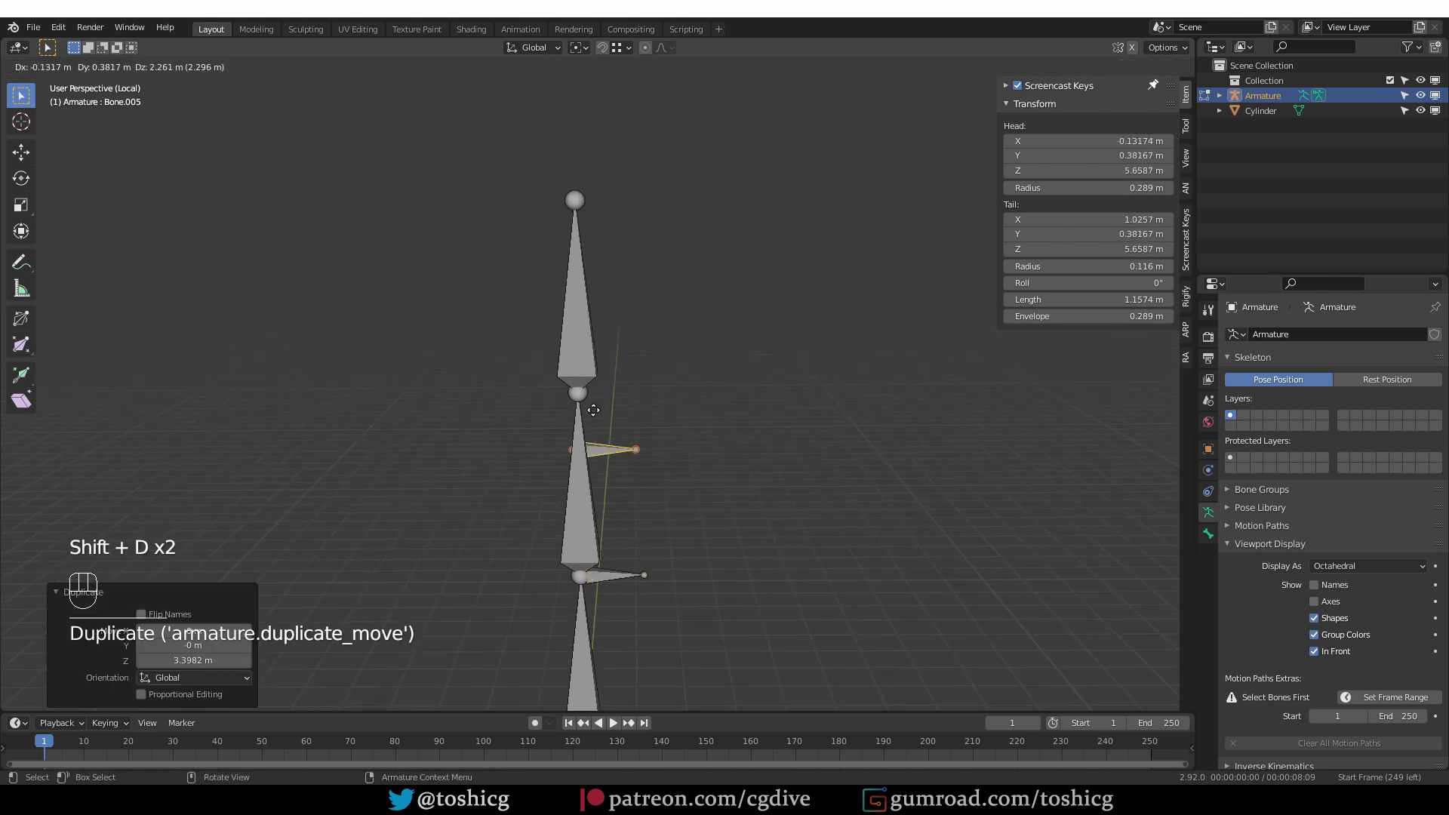
ctrl+click(586, 384)
key(shift+d)
ctrl+click(579, 199)
shift+middle_drag(647, 718, 652, 597)
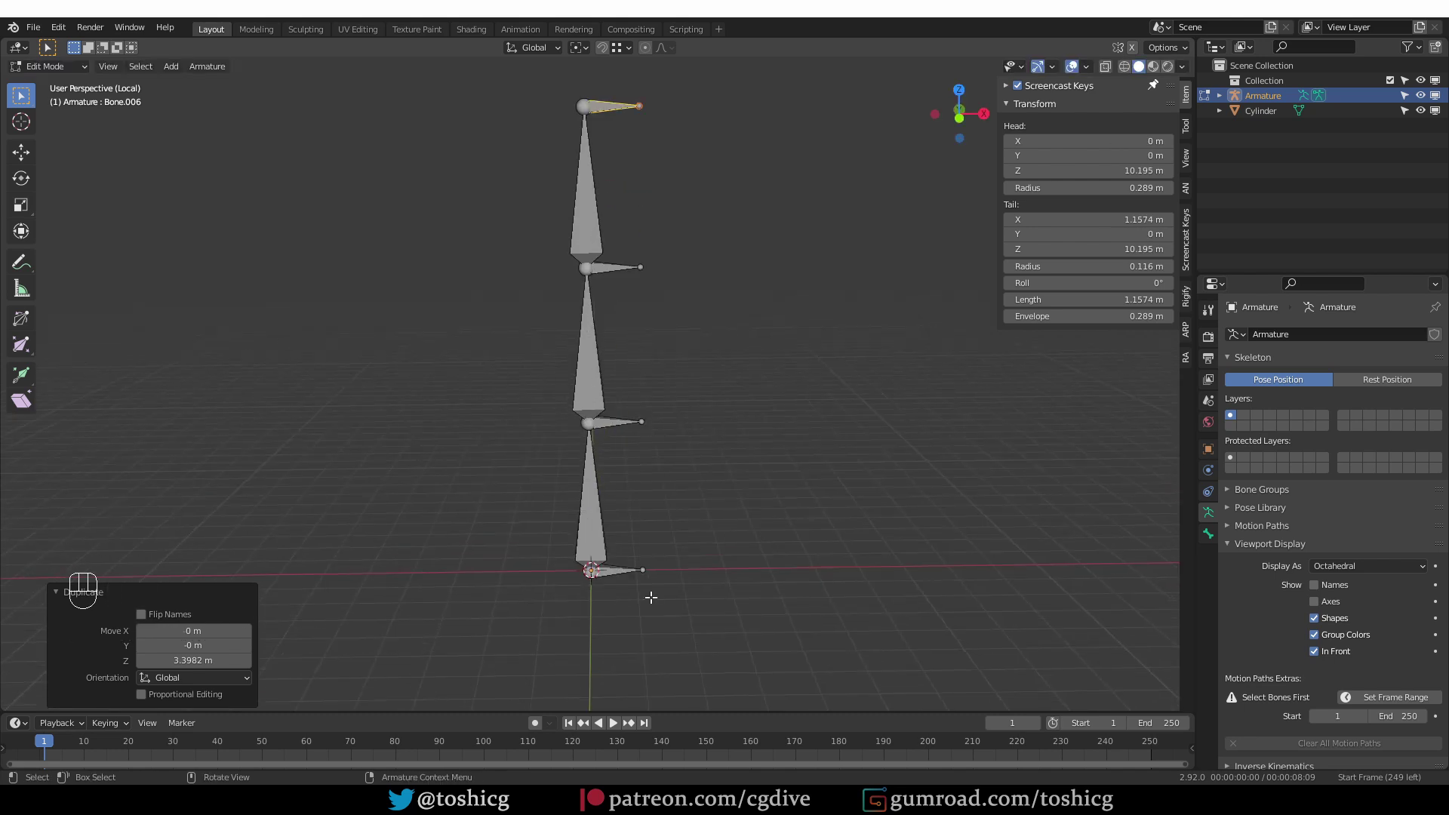
Parent each of the three vertical bones to the horizontal bone at its own base, using Keep Offset
click(593, 565)
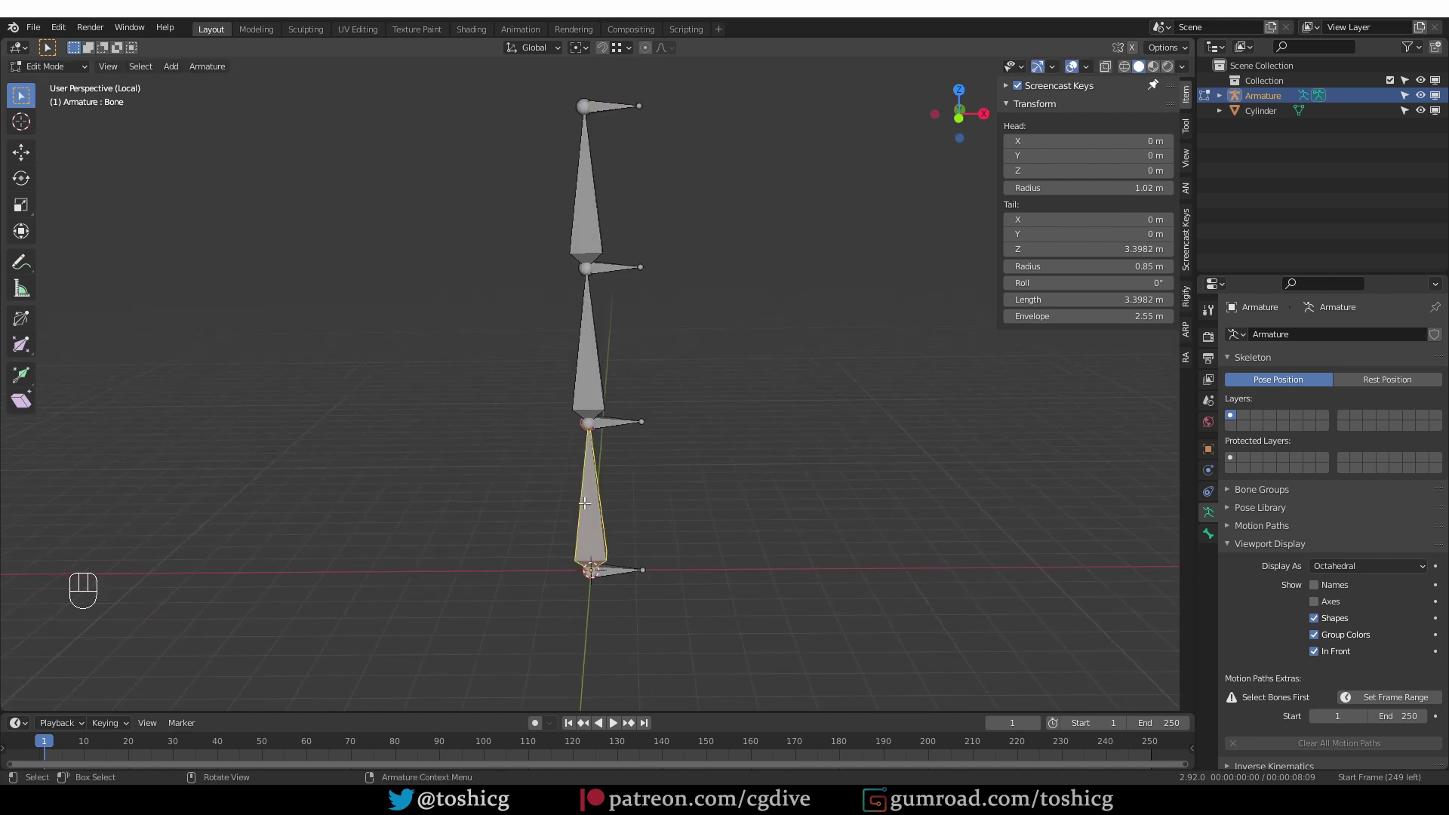
shift+click(620, 575)
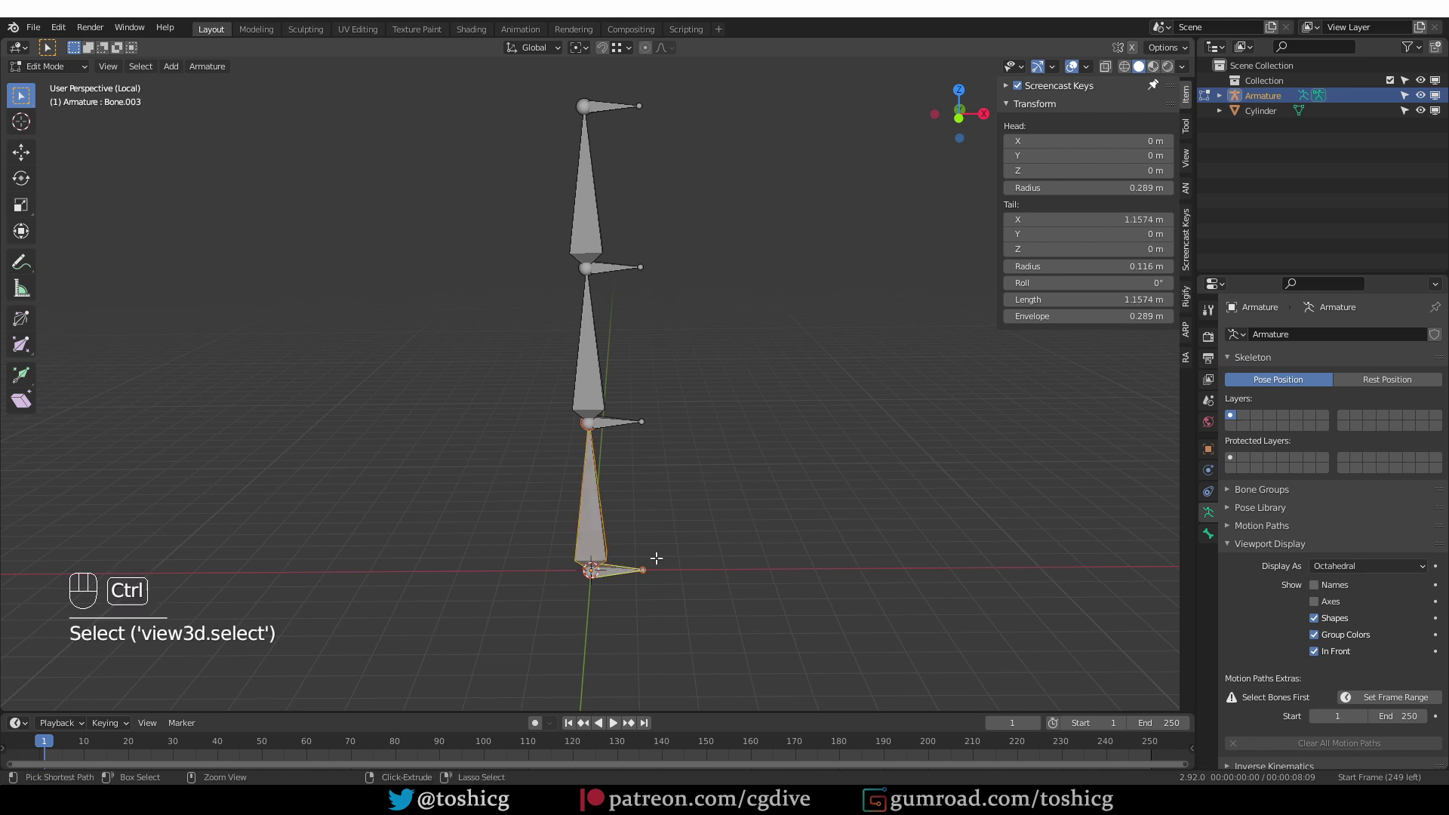
key(ctrl+p)
click(655, 559)
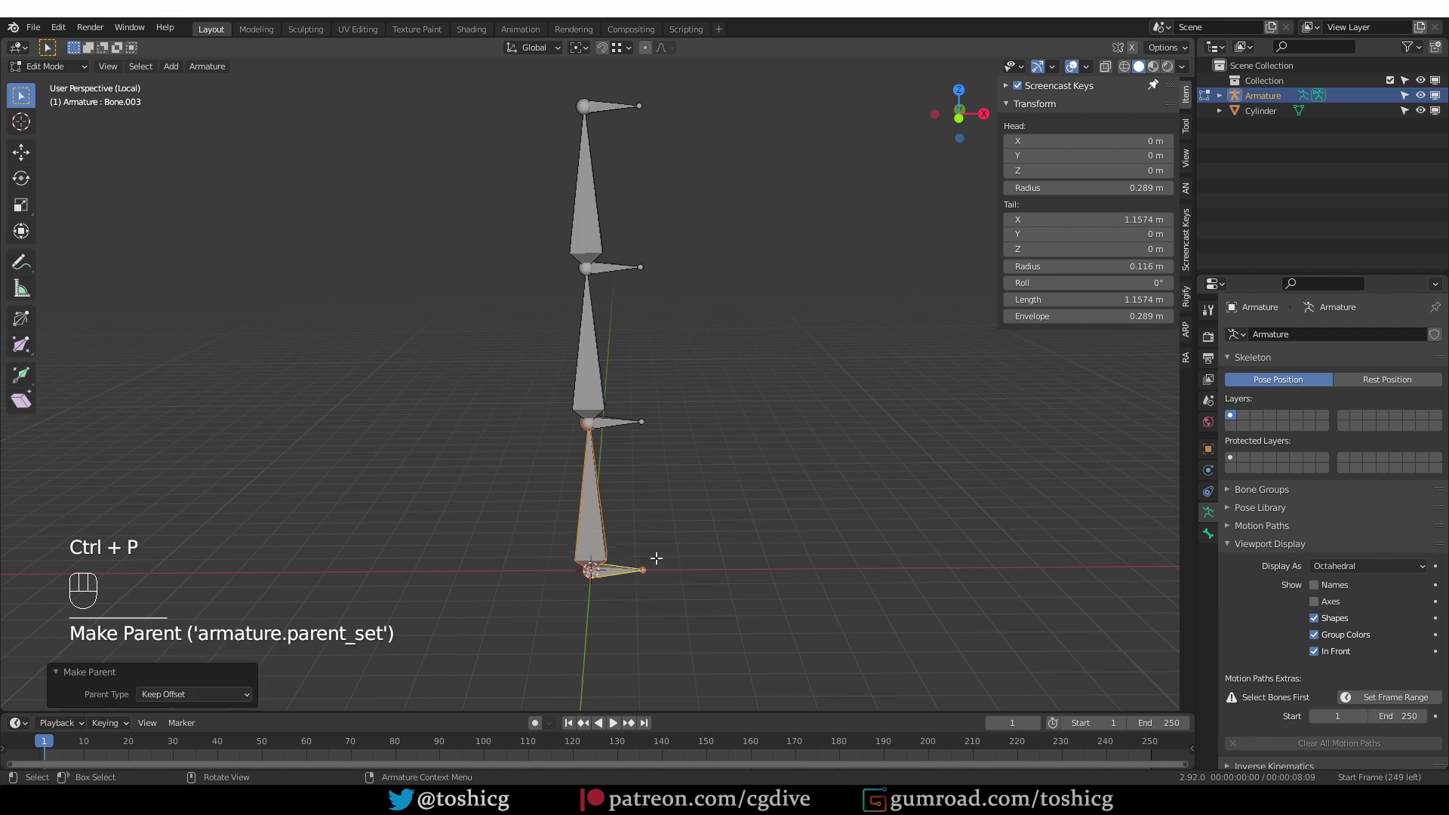
click(631, 466)
key(ctrl+p)
shift+click(613, 182)
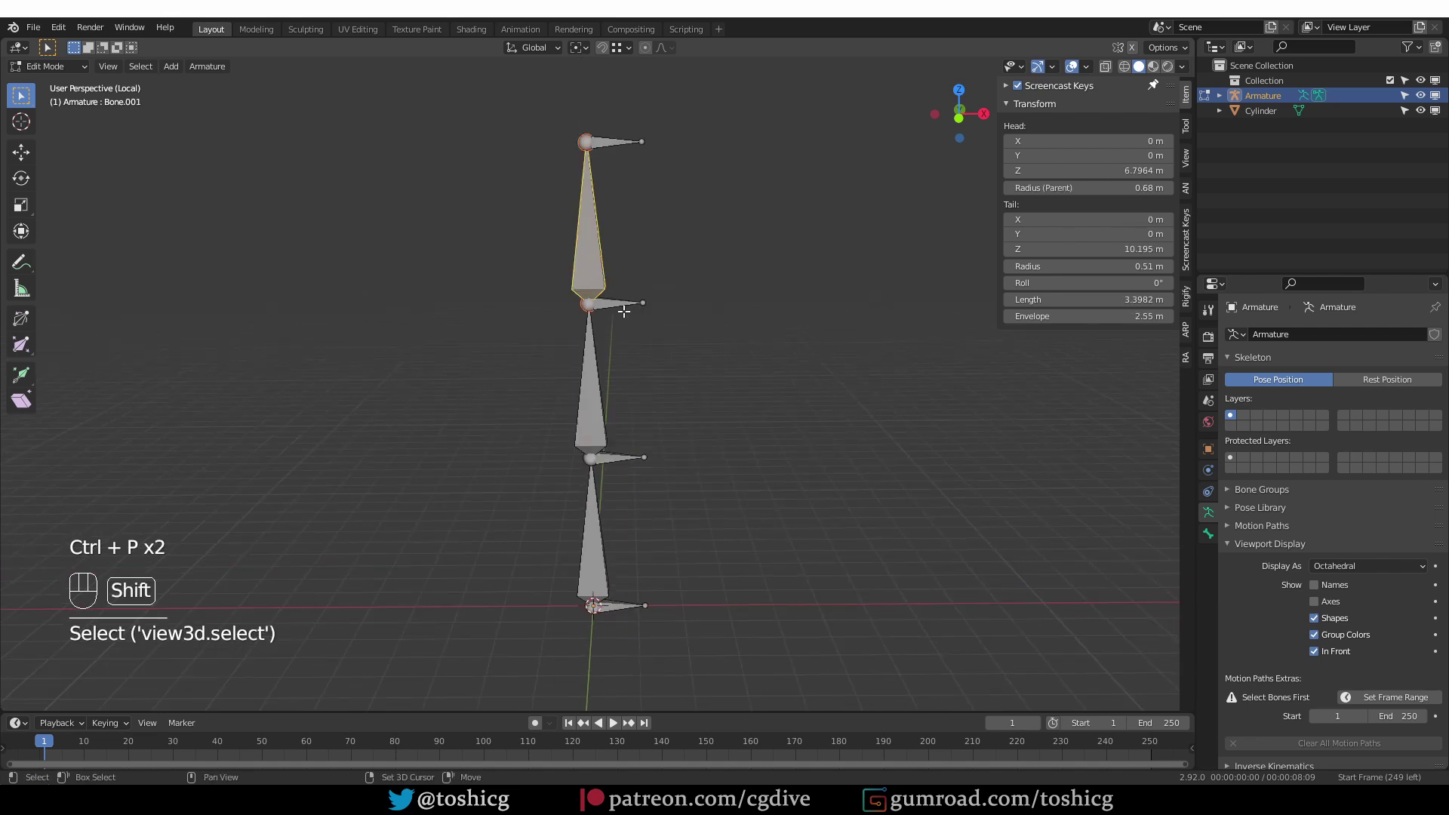
key(ctrl+p)
click(619, 190)
In Pose Mode, add Damped Track and Stretch To constraints to the top vertical bone, targeting the topmost horizontal control
key(Tab)
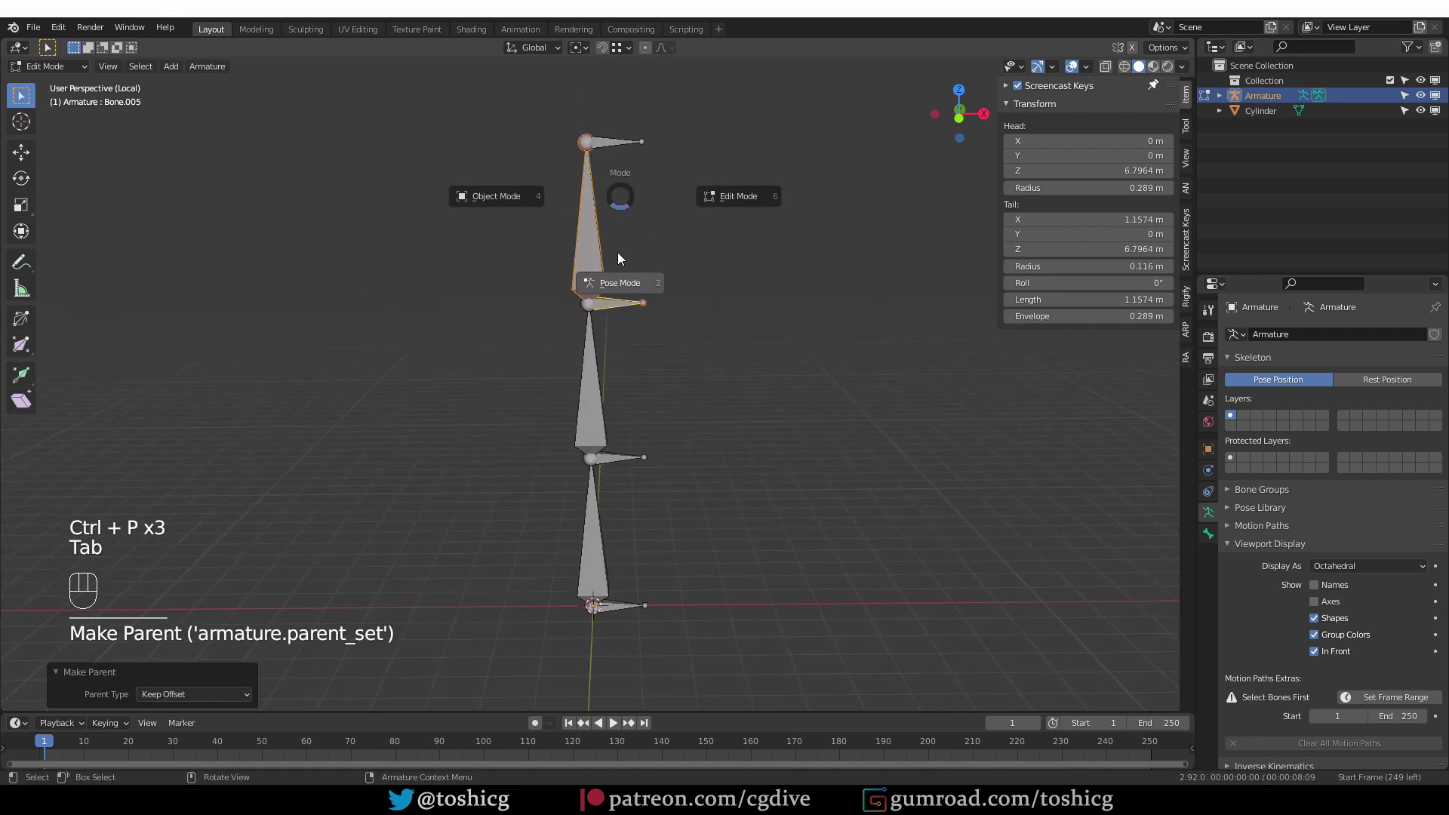
click(620, 137)
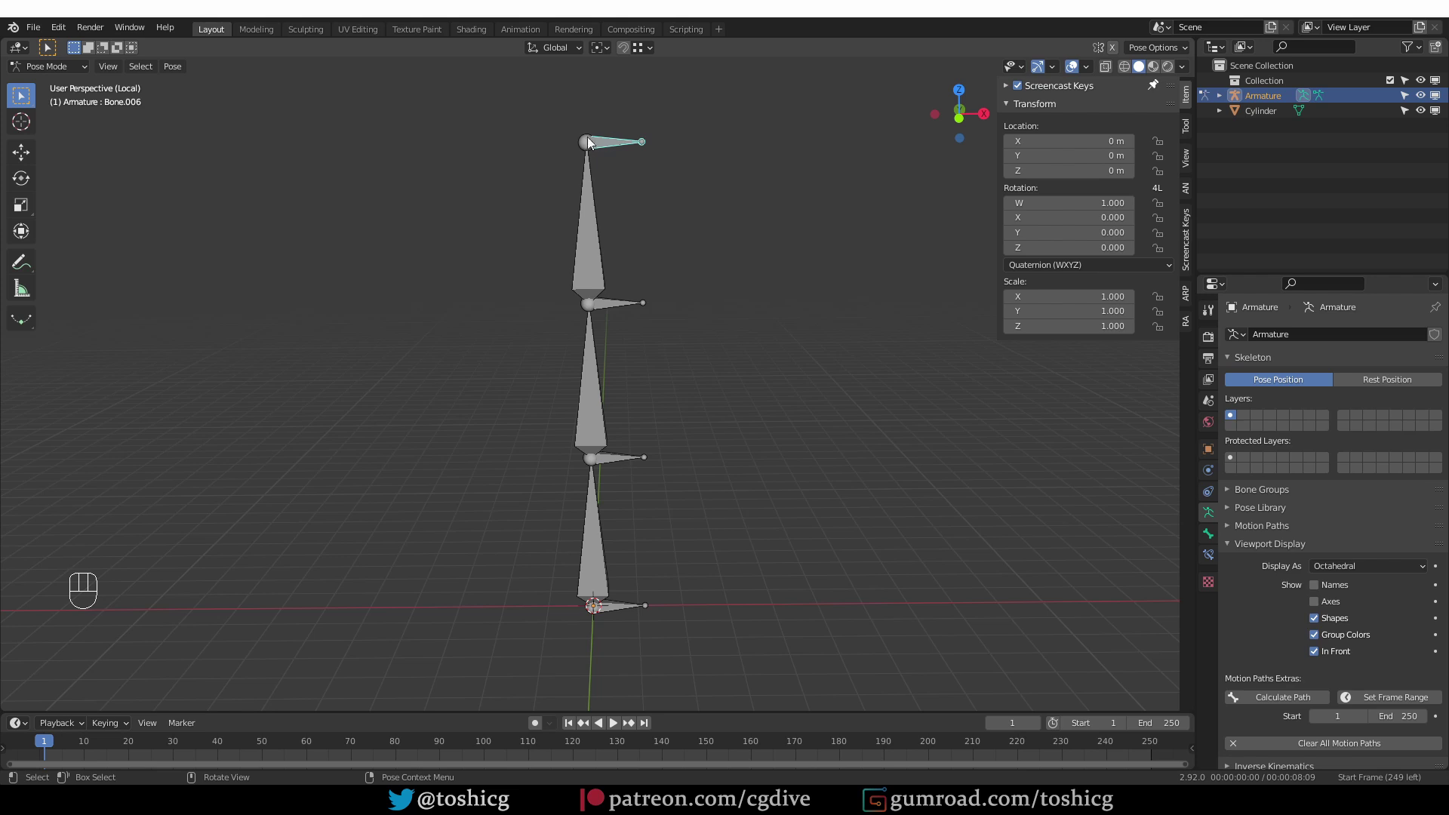
shift+click(599, 220)
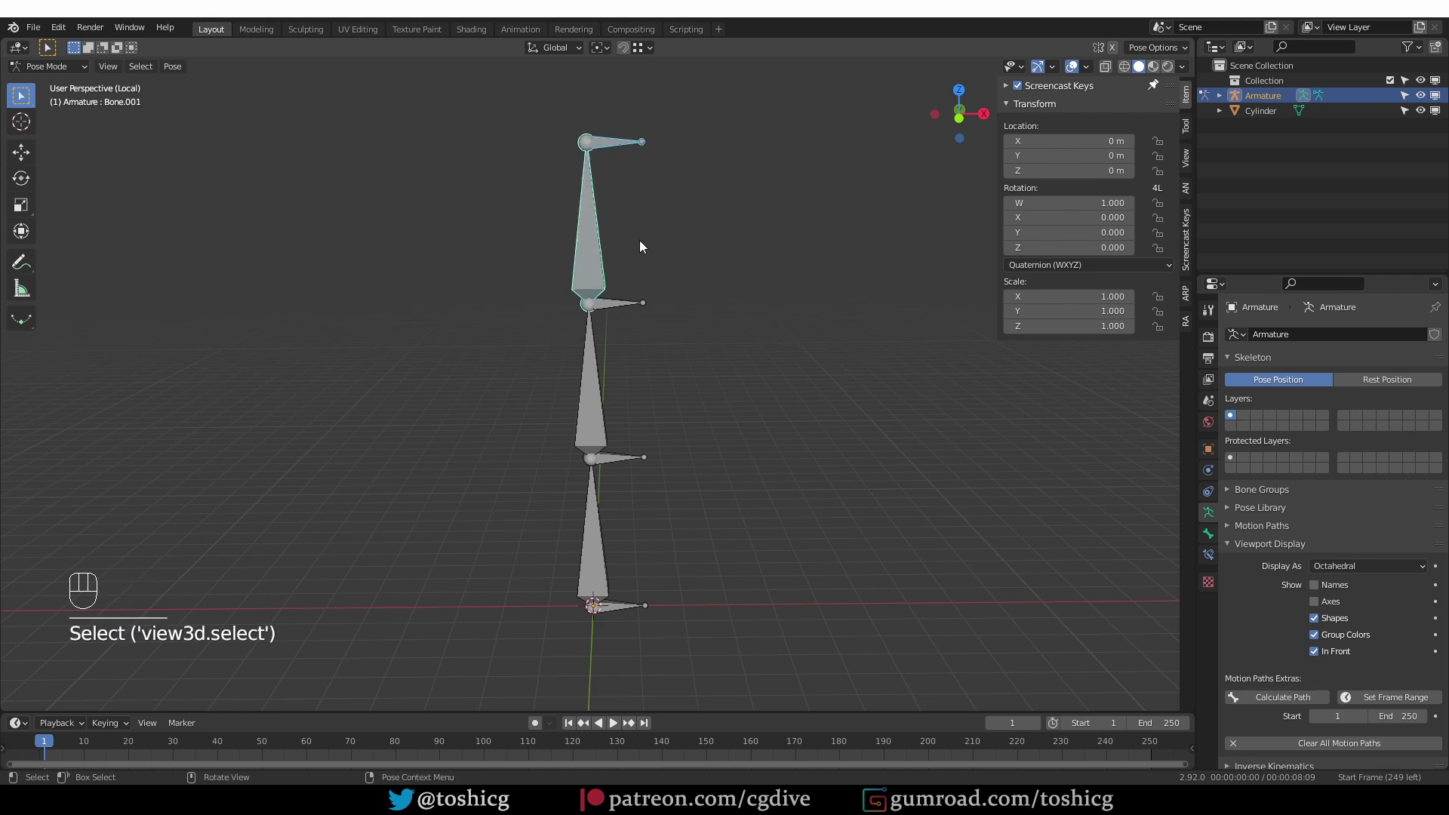
key(shift+ctrl+c)
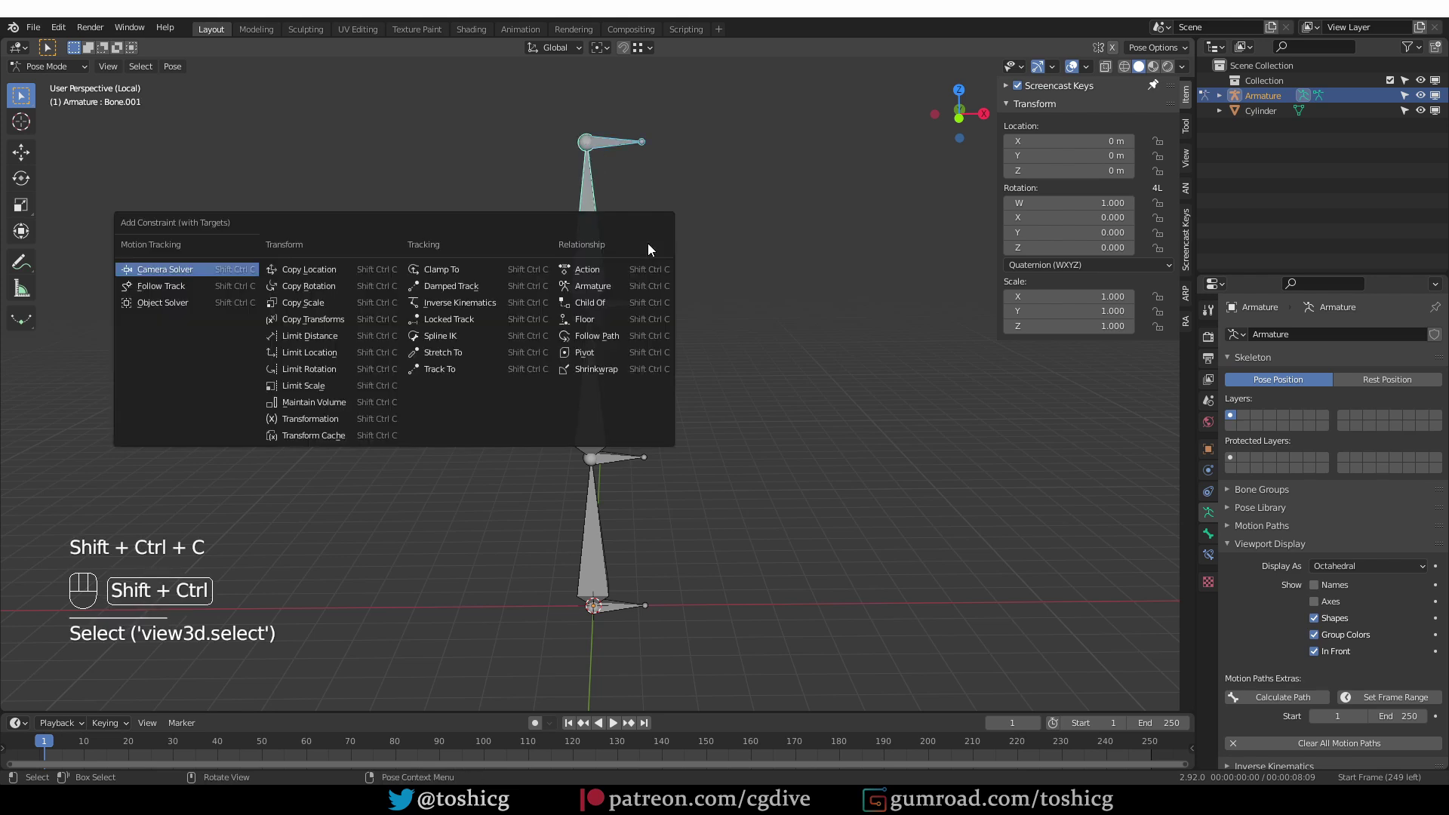
click(508, 283)
key(shift+ctrl+c)
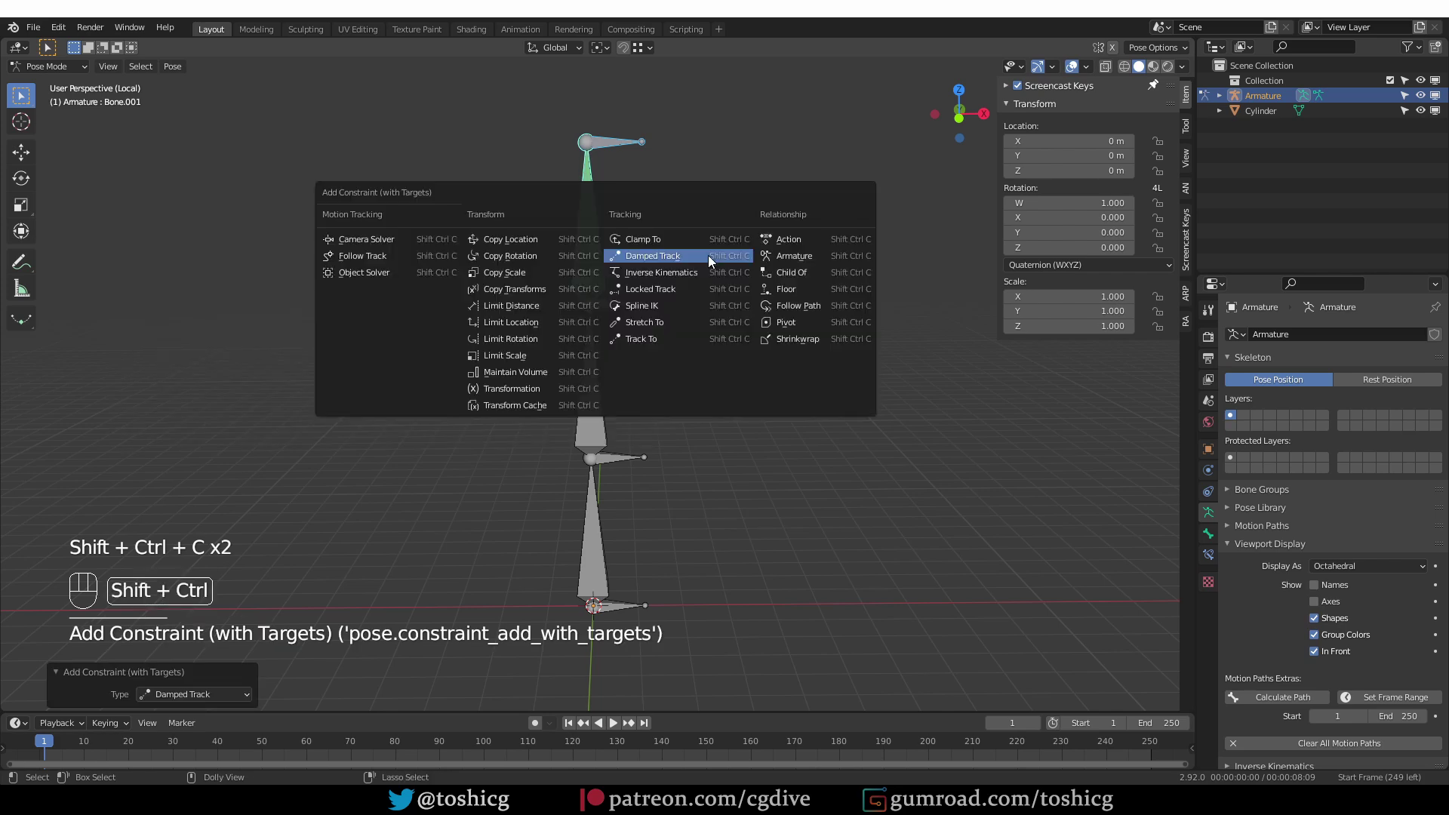
click(677, 308)
Add Stretch To constraints to the middle and lowest vertical bones, each targeting the horizontal control at its tip
click(616, 302)
shift+click(595, 354)
key(shift+ctrl+c)
click(611, 305)
click(622, 458)
key(shift+ctrl+c)
click(596, 499)
key(ctrl+z)
key(shift+ctrl+c)
click(599, 460)
Test the stretchy chain by moving the top, upper-middle and base controls, cancelling each move
click(615, 142)
key(g)
key(g)
key(g)
click(626, 305)
key(g)
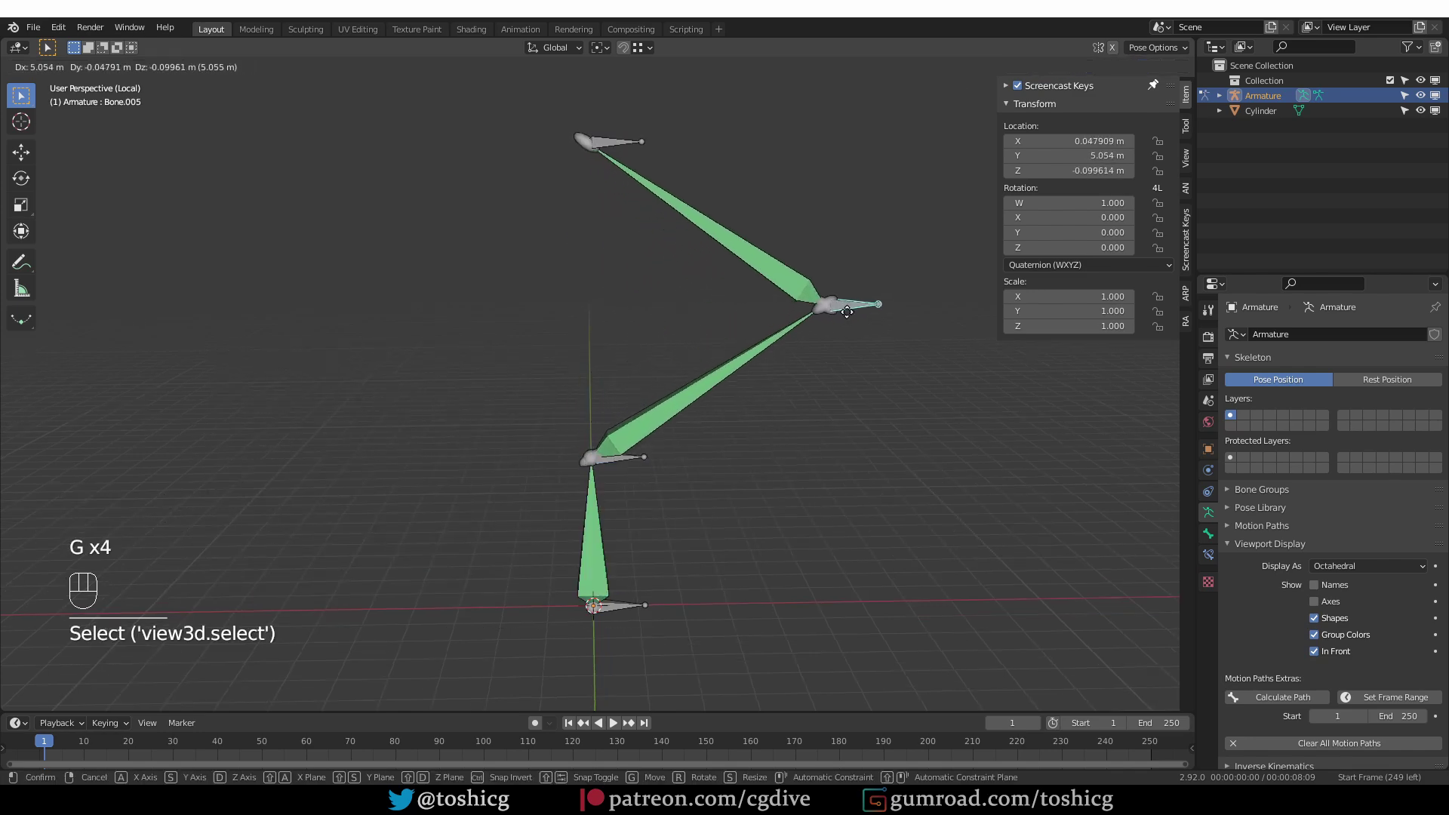
right_click(672, 470)
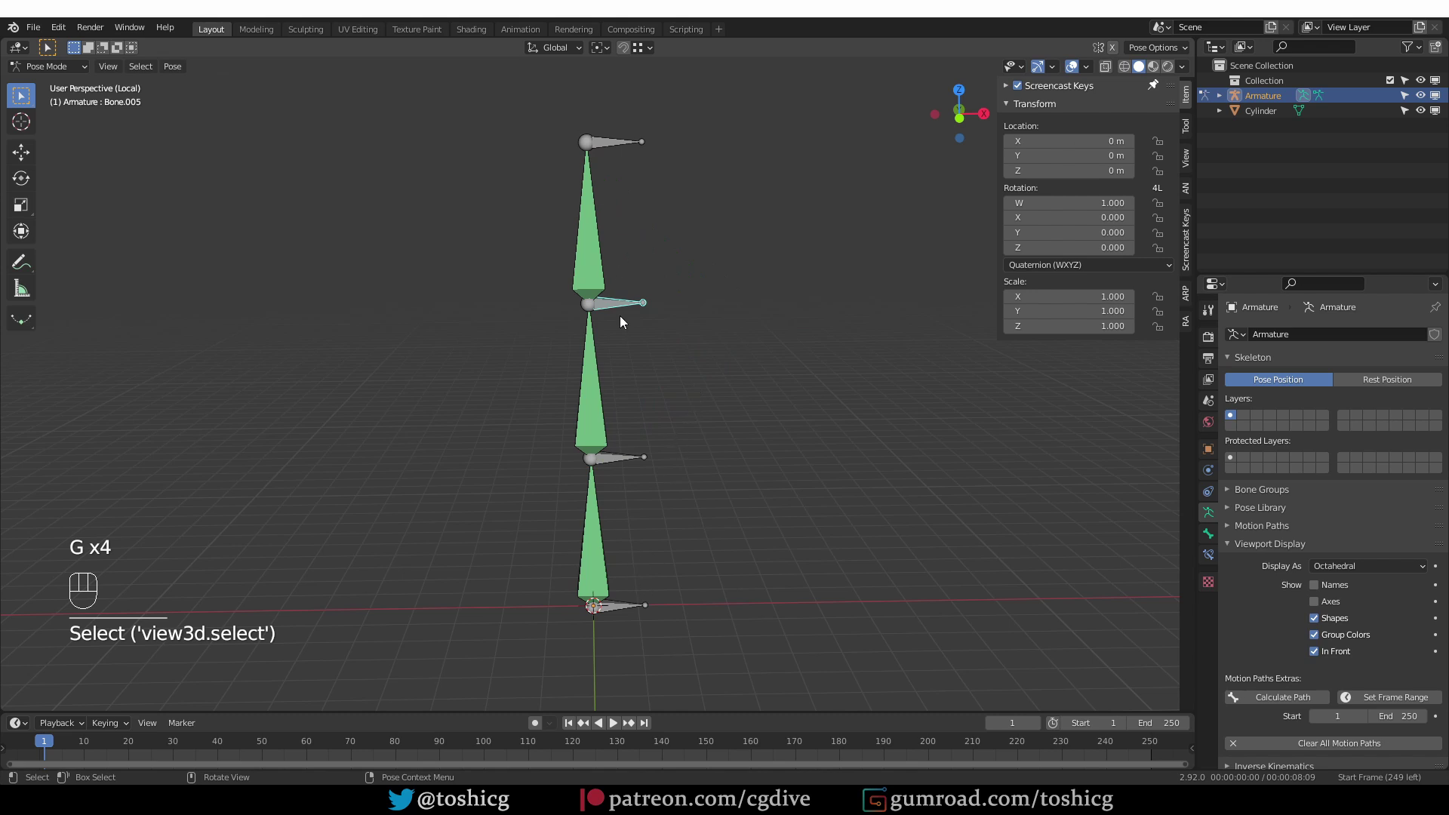
click(632, 605)
key(g)
right_click(653, 572)
Disable Deform on all four horizontal control bones at once
middle_drag(653, 571, 661, 504)
shift+click(617, 436)
shift+click(612, 321)
shift+click(608, 224)
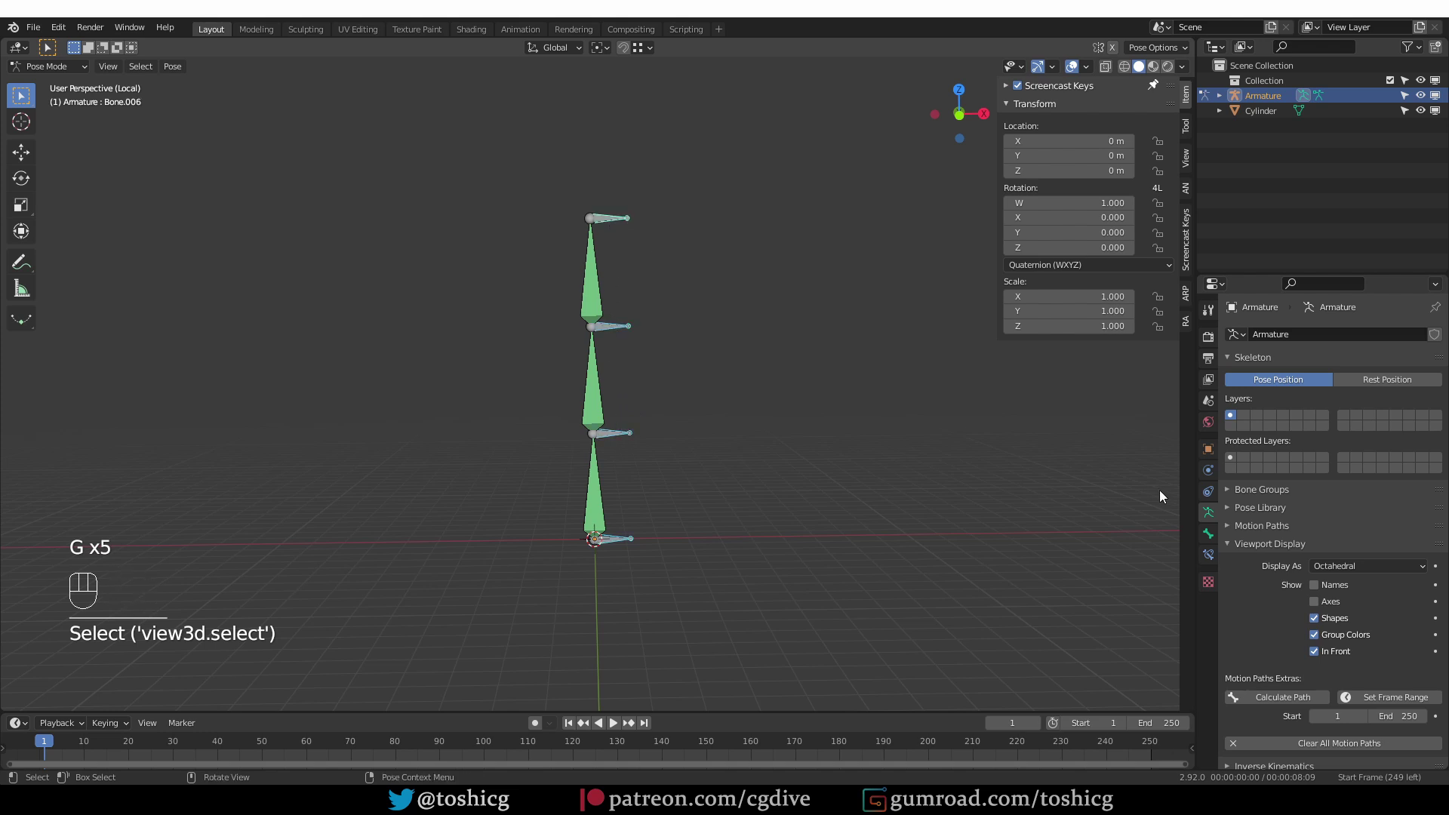
click(1208, 534)
click(1234, 355)
alt+click(1239, 429)
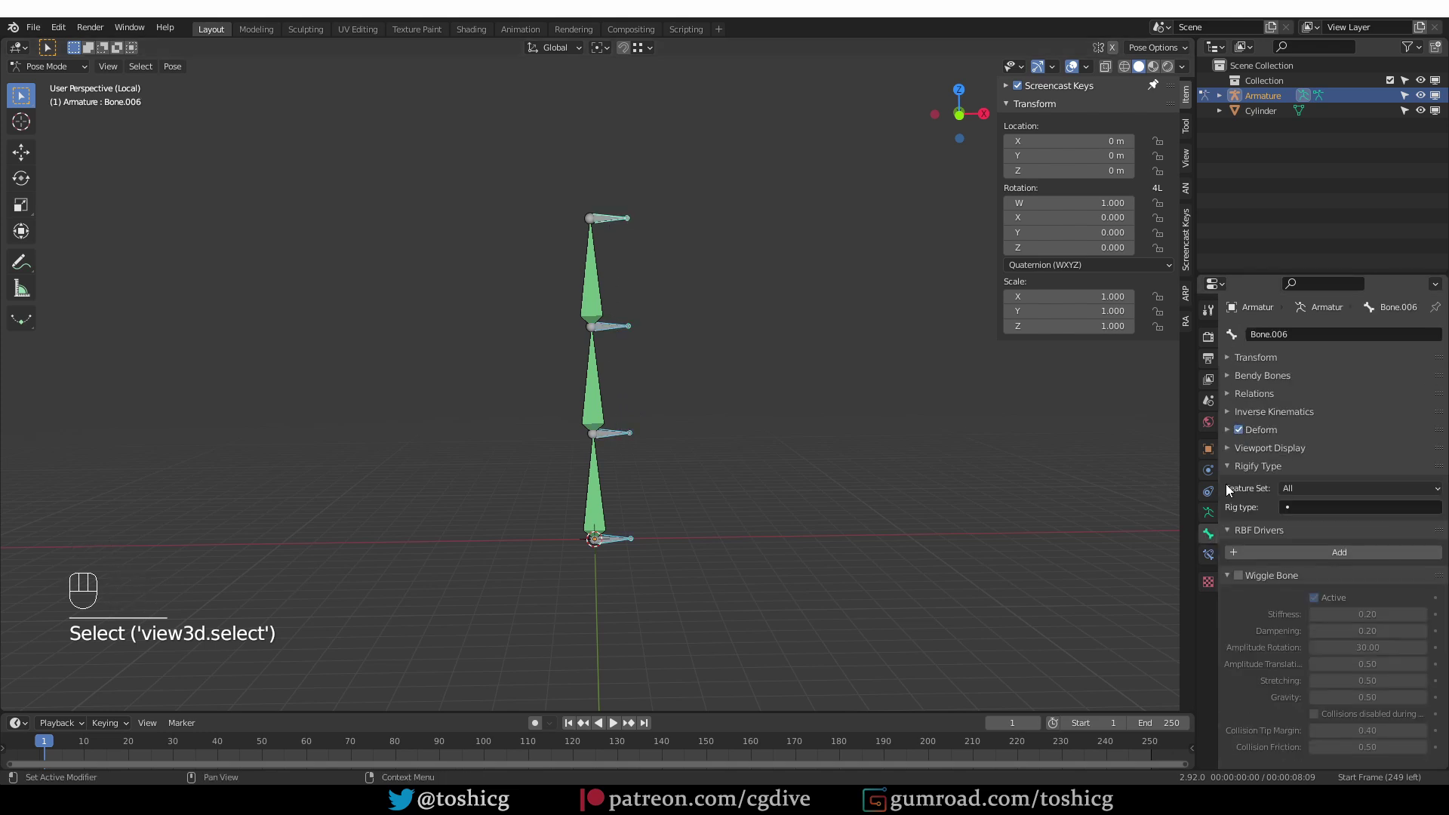
alt+click(1238, 429)
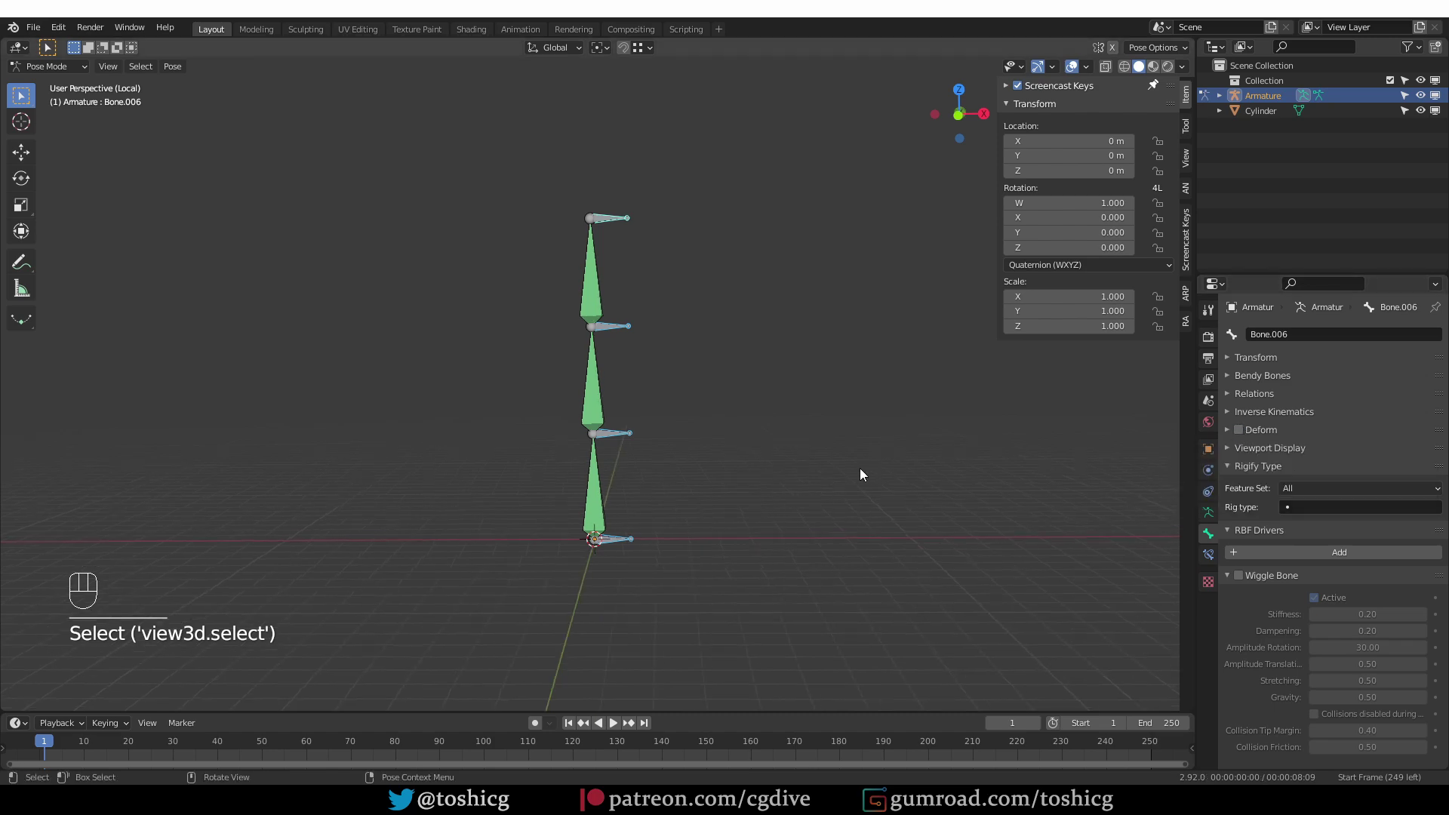
Exit local view, return to Object Mode and parent the cylinder to the armature with automatic weights
key(KP_Divide)
key(Tab)
click(575, 368)
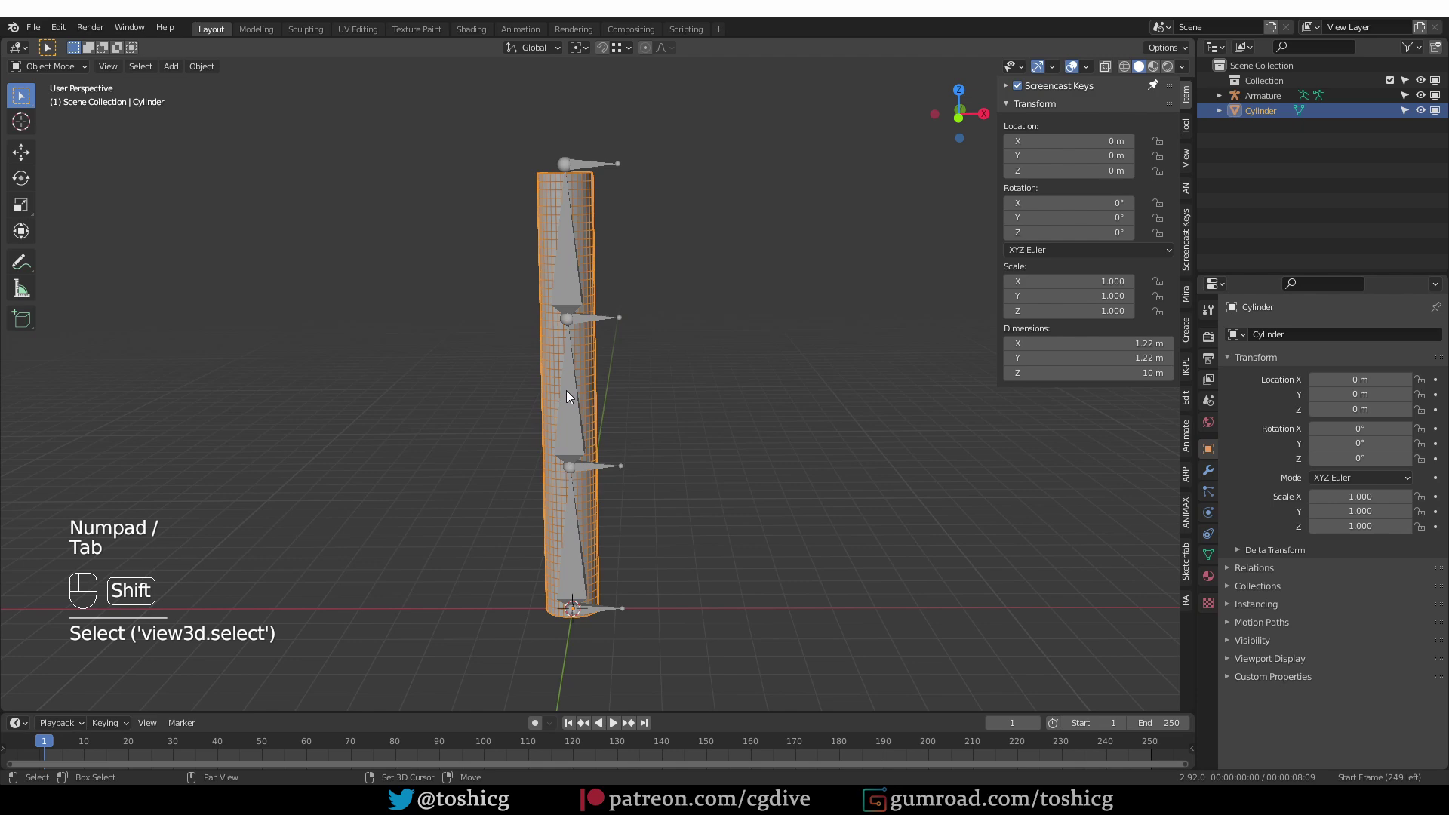
shift+click(566, 392)
key(ctrl+p)
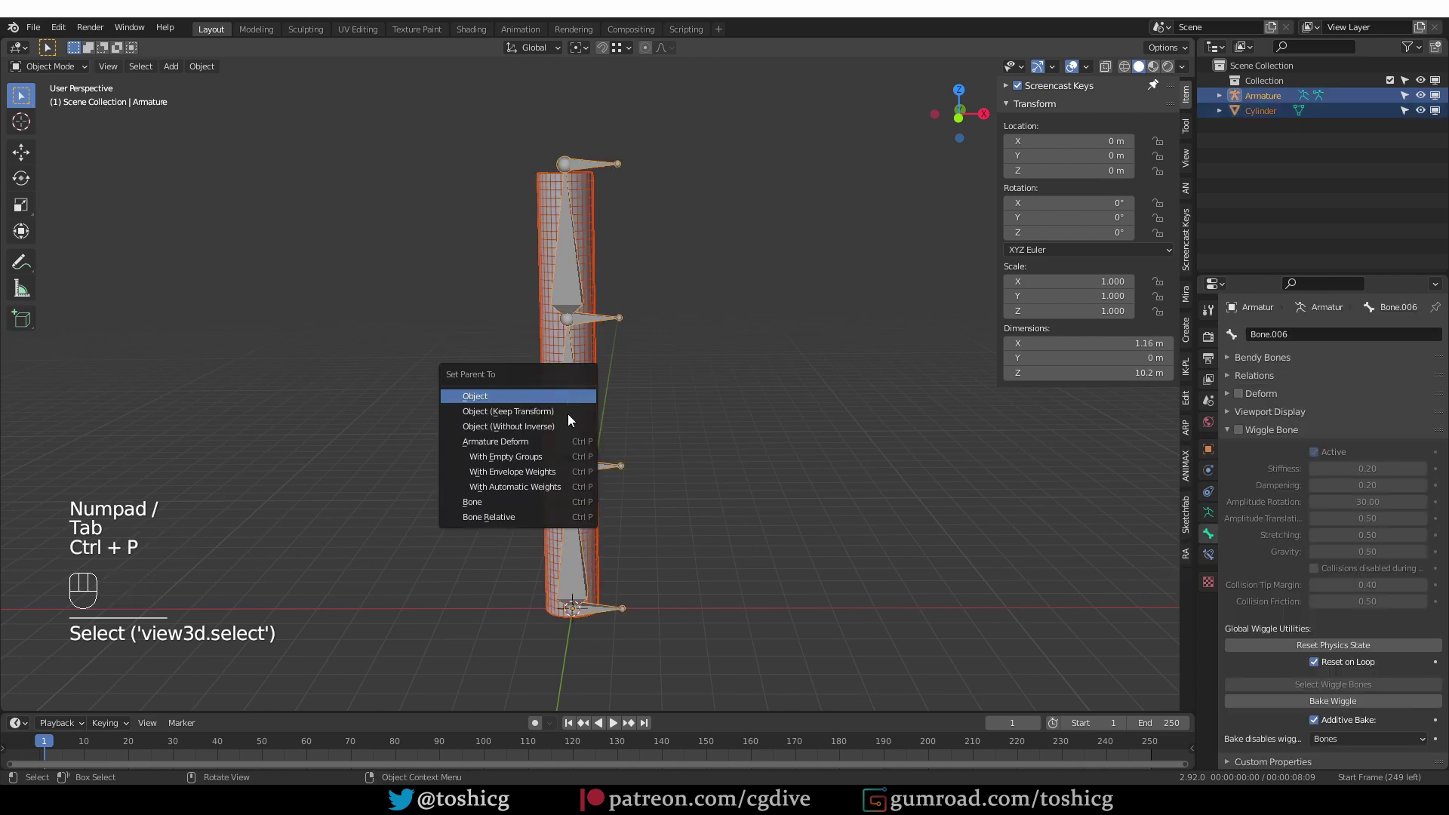
click(556, 487)
Duplicate the rigged cylinder with its armature and place the copy about 10 m away along X
scroll(585, 446, down, 2)
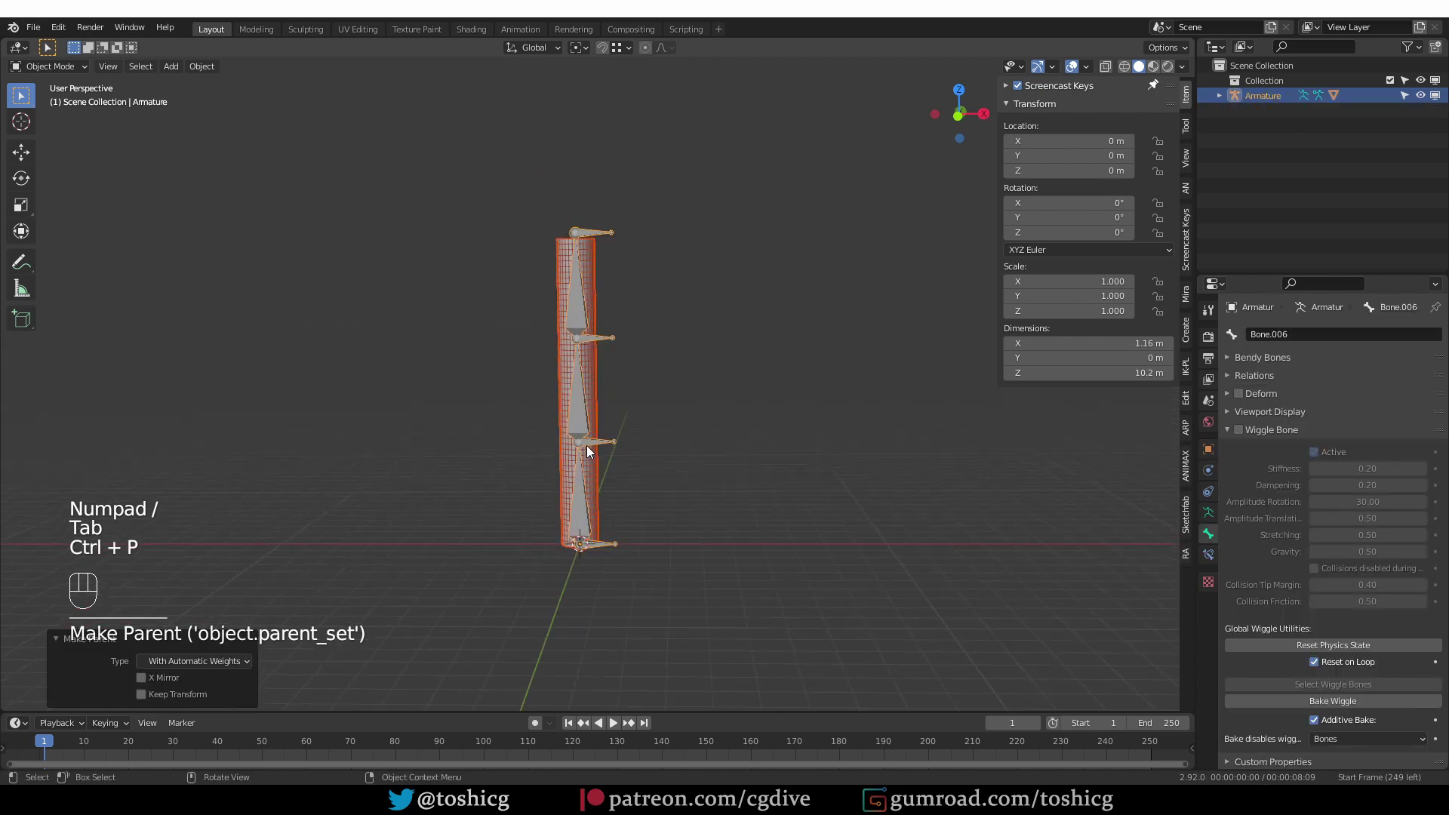
key(shift+d)
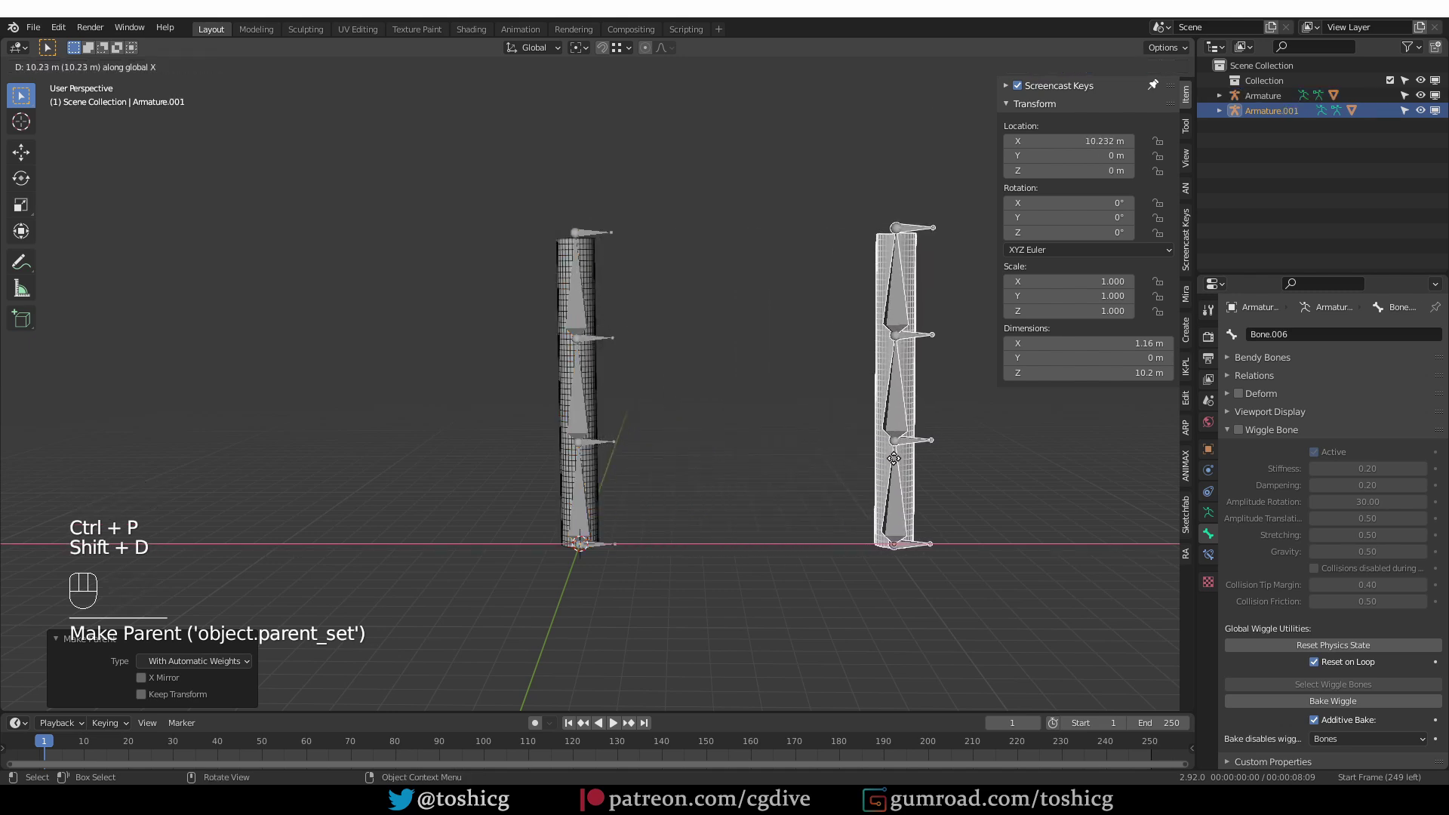
click(888, 458)
Clear the parent of the original cylinder with the Clear Parent option
click(578, 500)
middle_drag(590, 486, 581, 487)
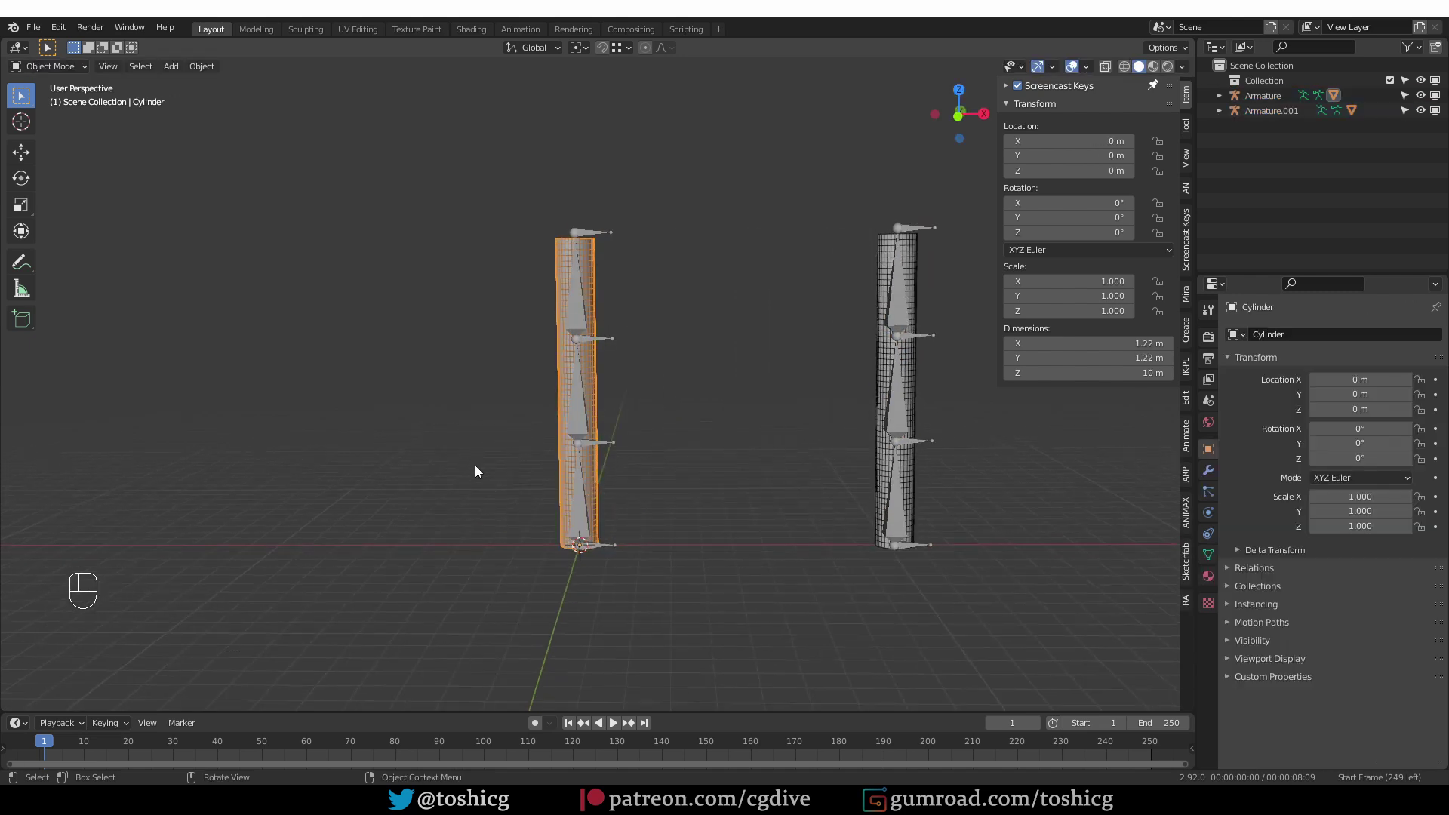
middle_drag(486, 343, 516, 362)
key(alt+p)
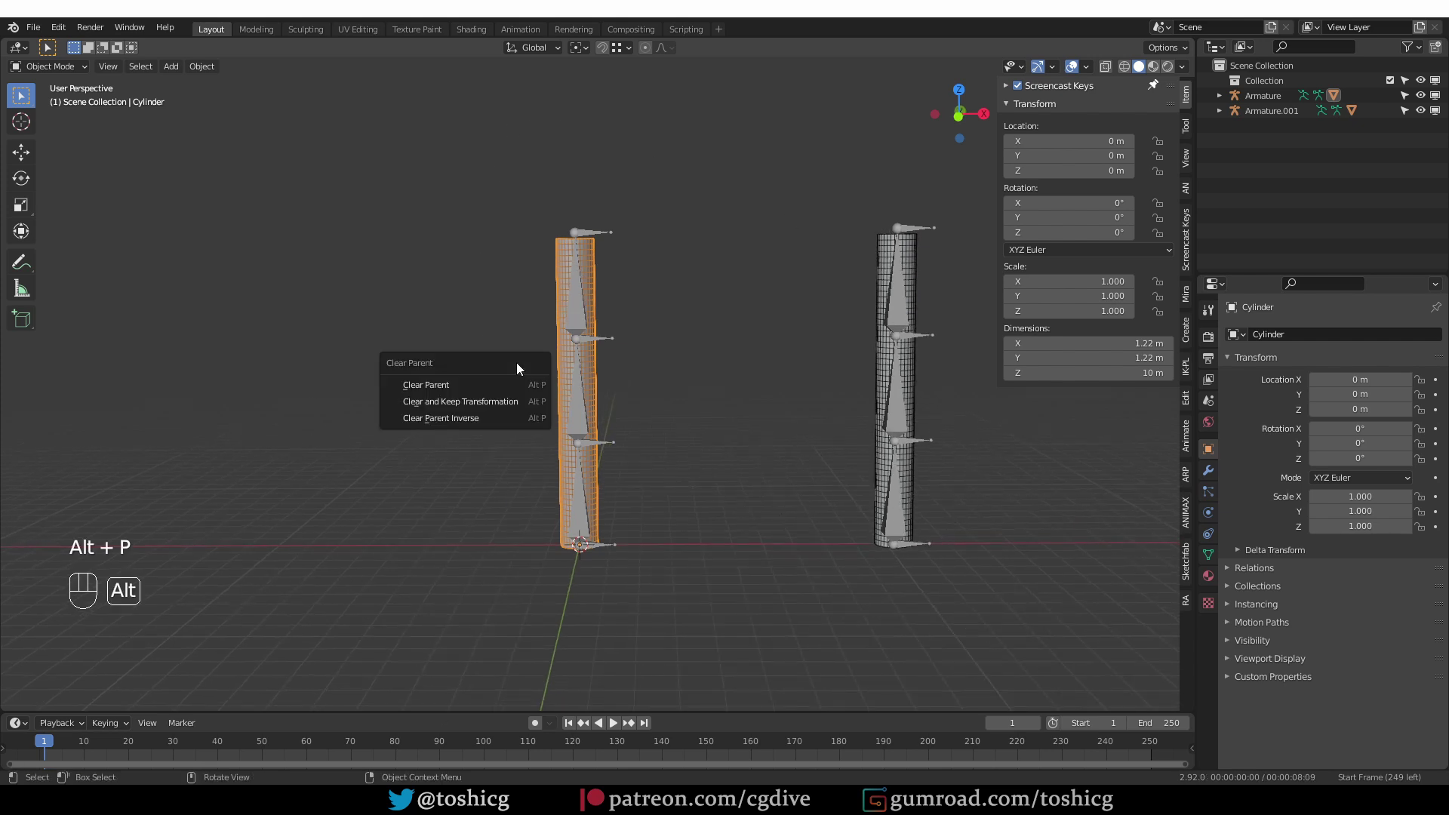
click(479, 382)
Delete all vertex groups from the original cylinder and check its modifiers
click(1208, 554)
click(1434, 413)
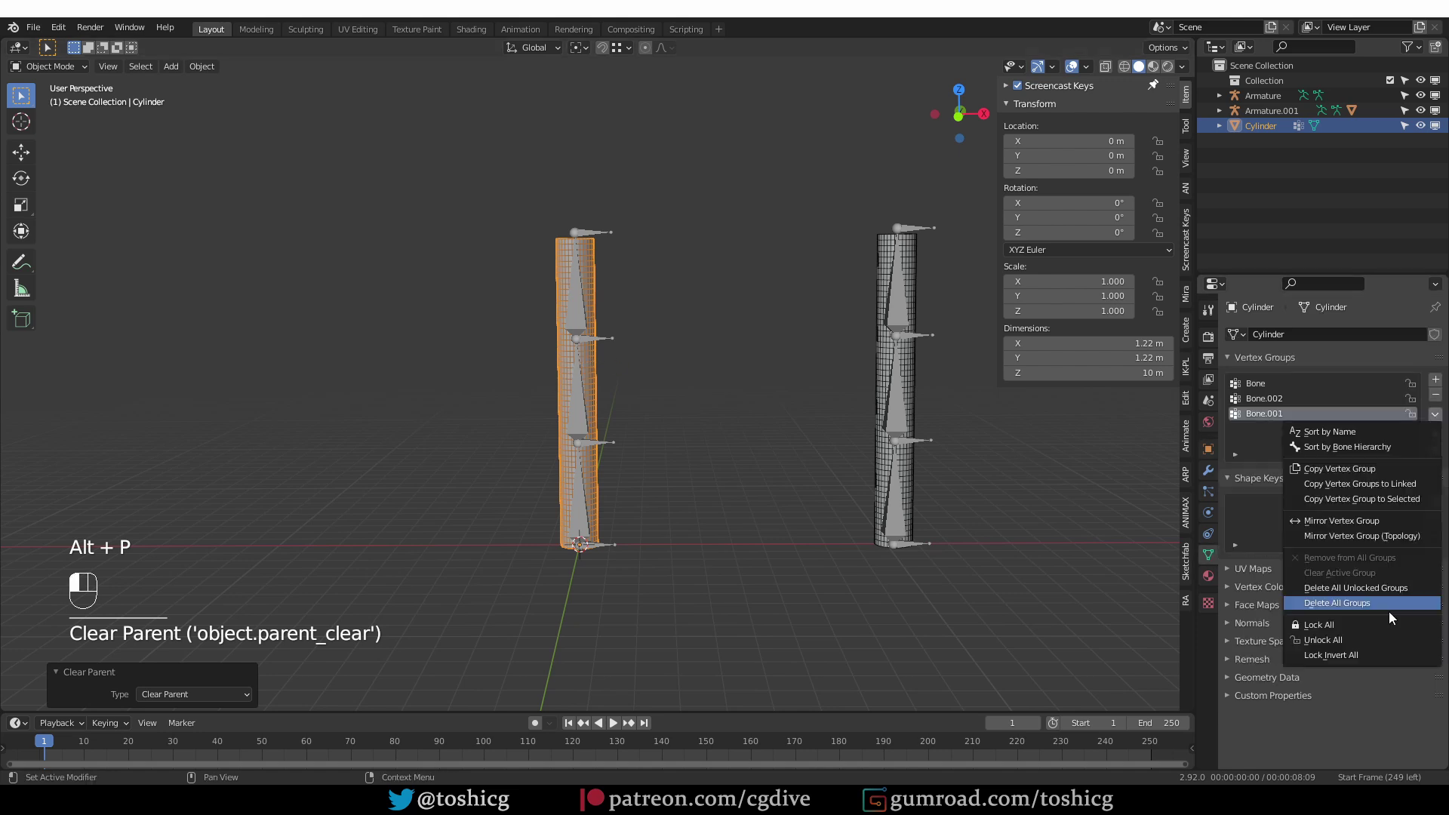
click(1372, 610)
click(1208, 470)
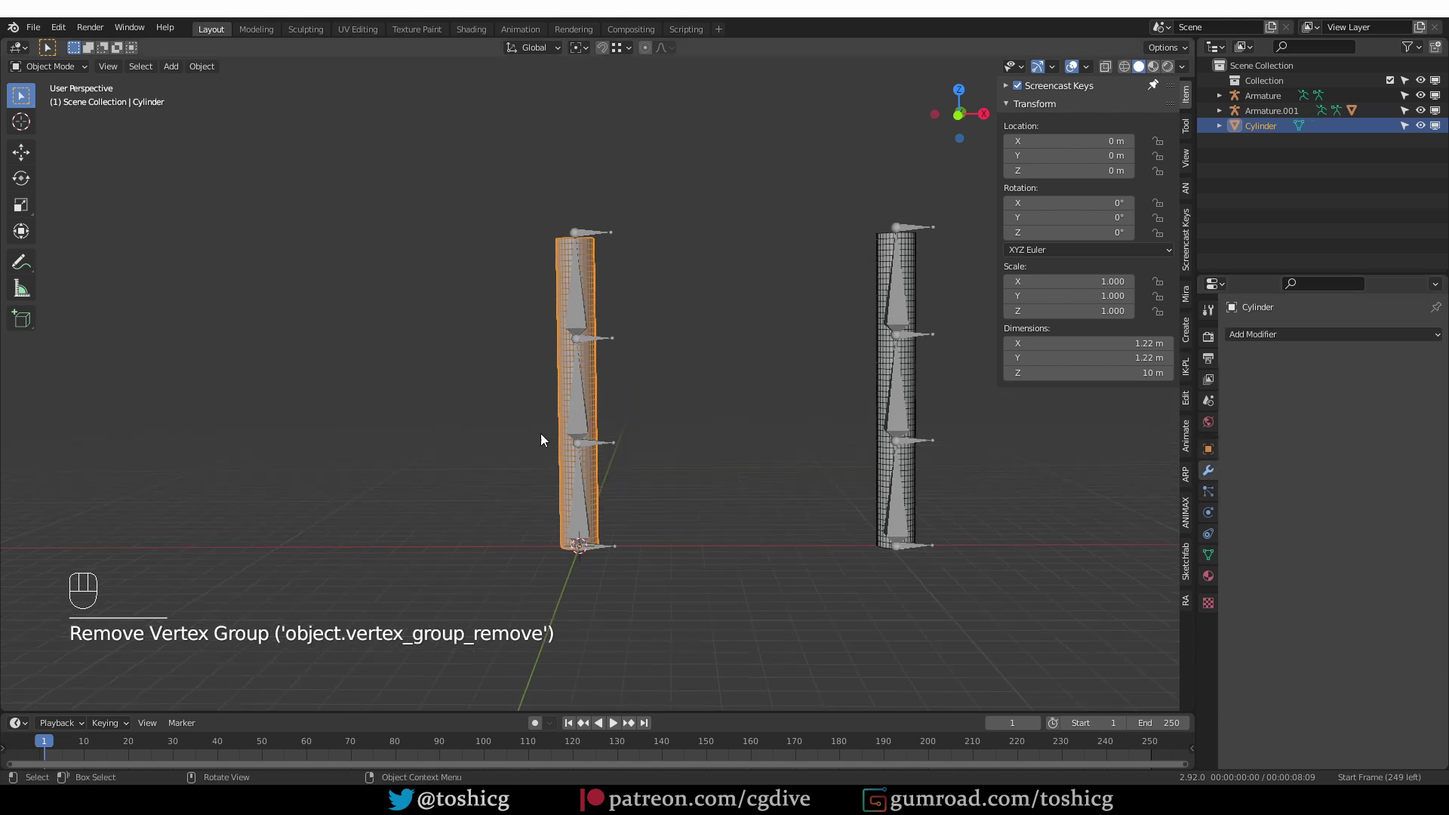
Duplicate the original armature's three vertical bones in Edit Mode, leaving the copies in place
click(565, 366)
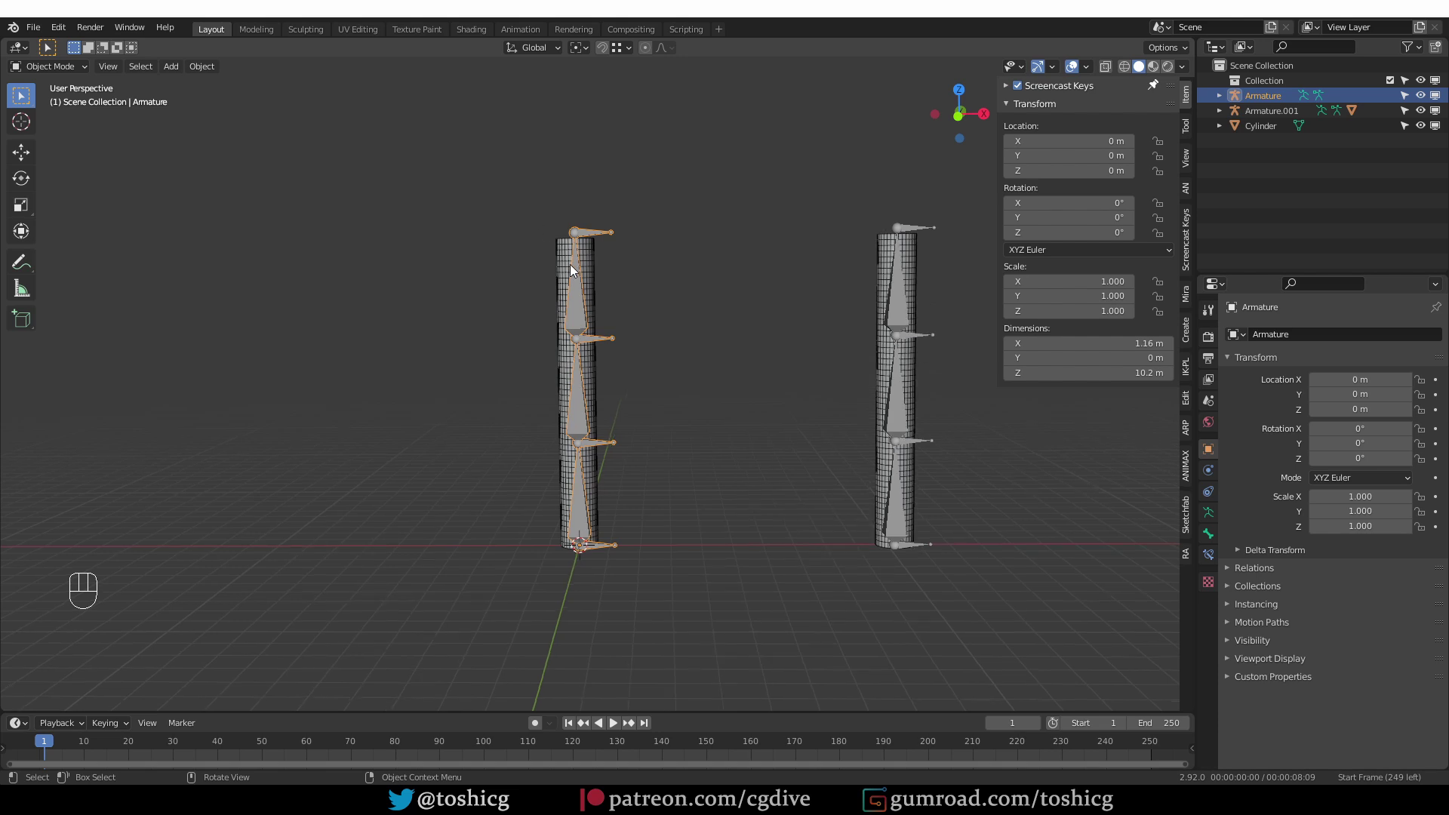
key(Tab)
click(683, 308)
click(578, 500)
shift+click(577, 392)
shift+click(587, 317)
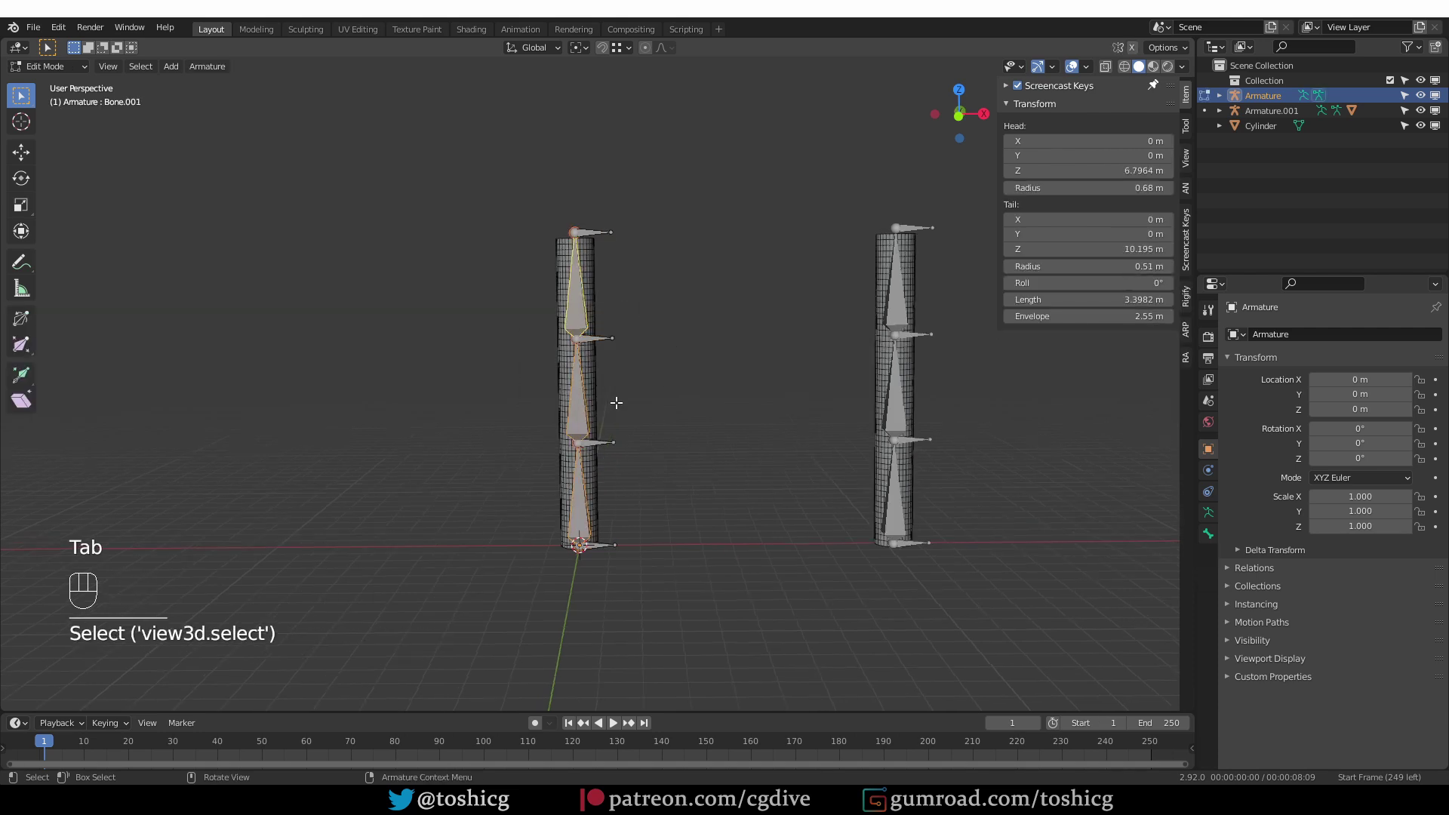
key(shift+d)
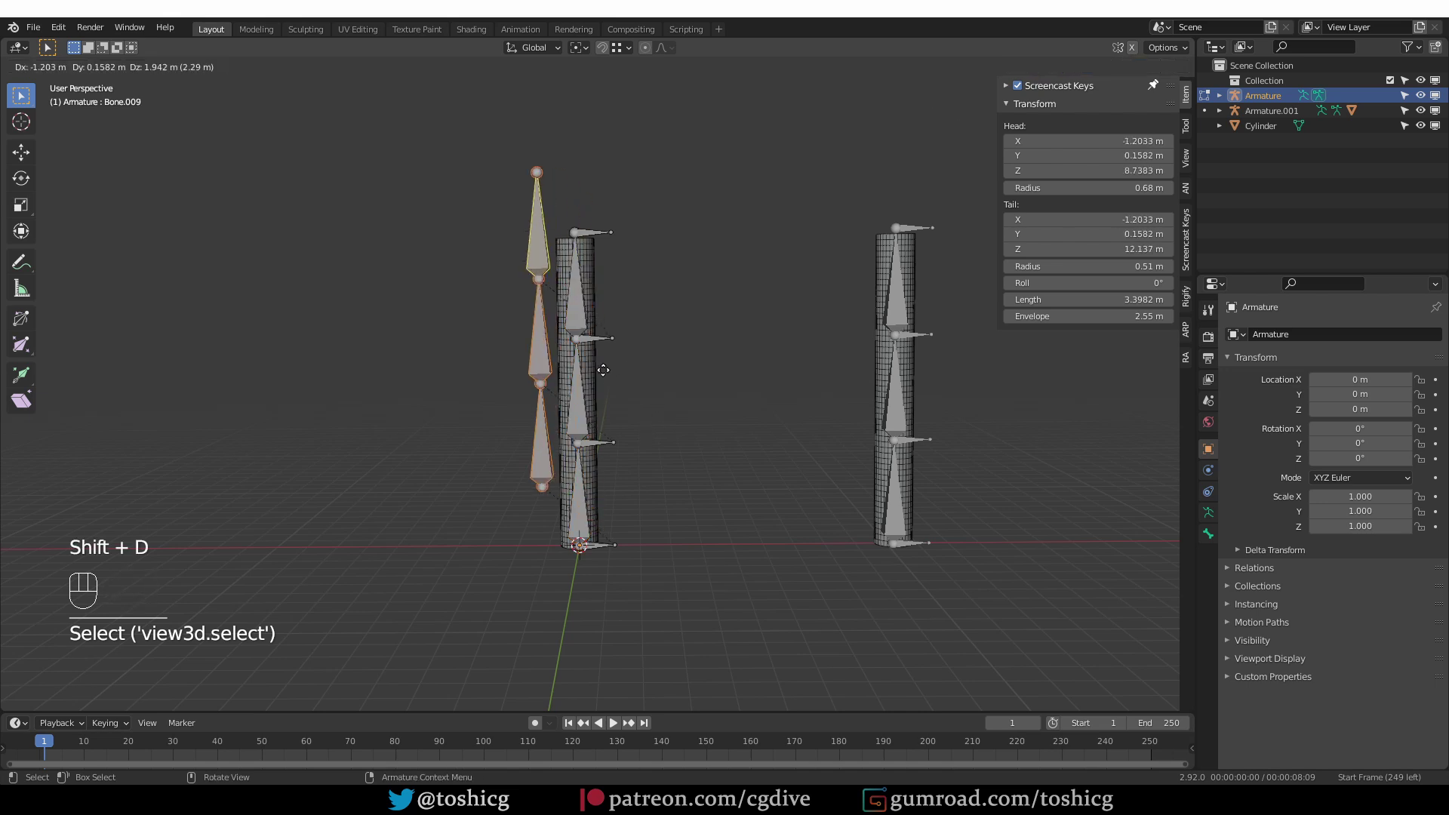
right_click(624, 437)
Move the duplicated bones to the second bone layer and show only that layer
key(m)
click(728, 478)
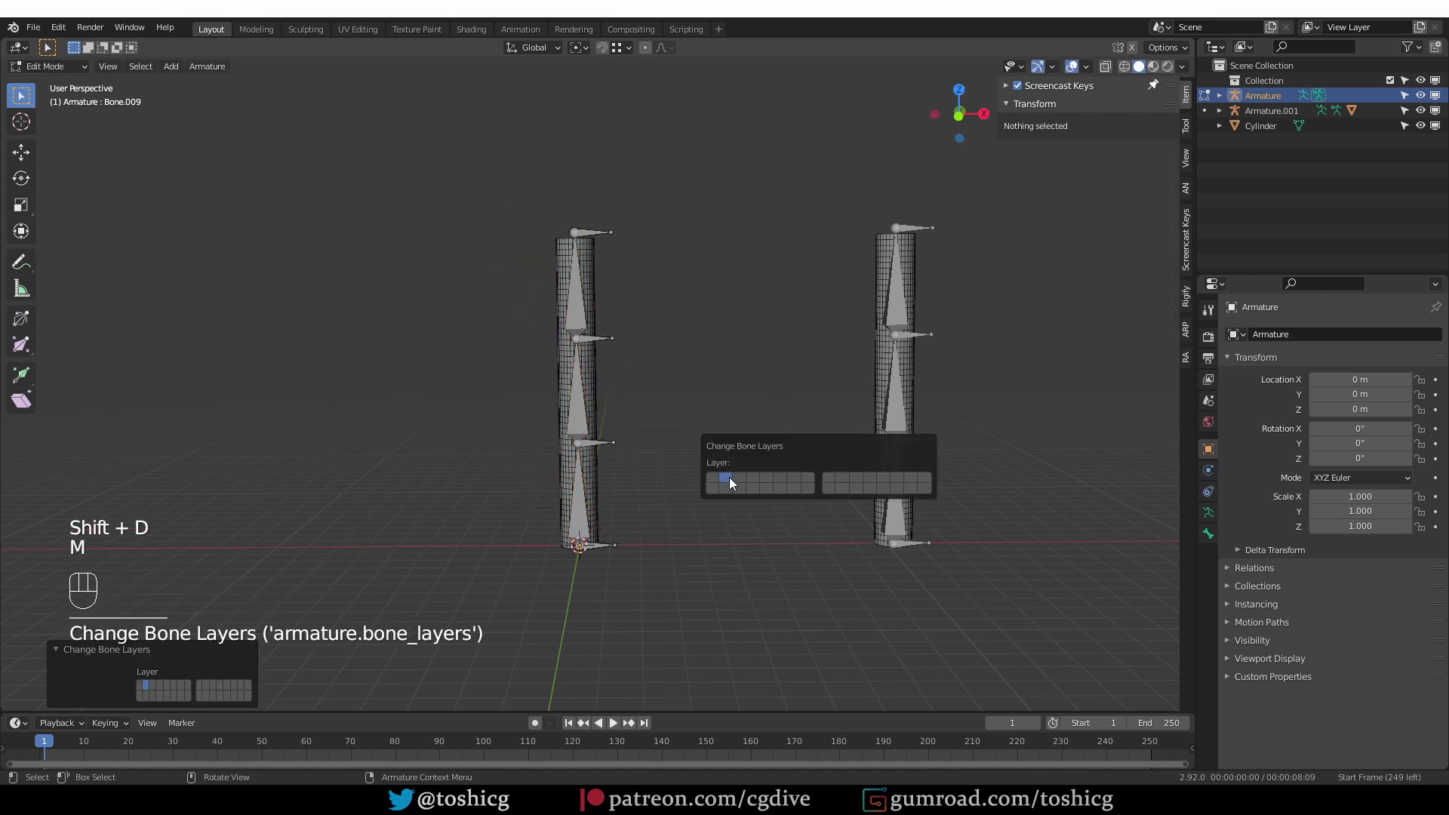
click(1208, 512)
click(1243, 415)
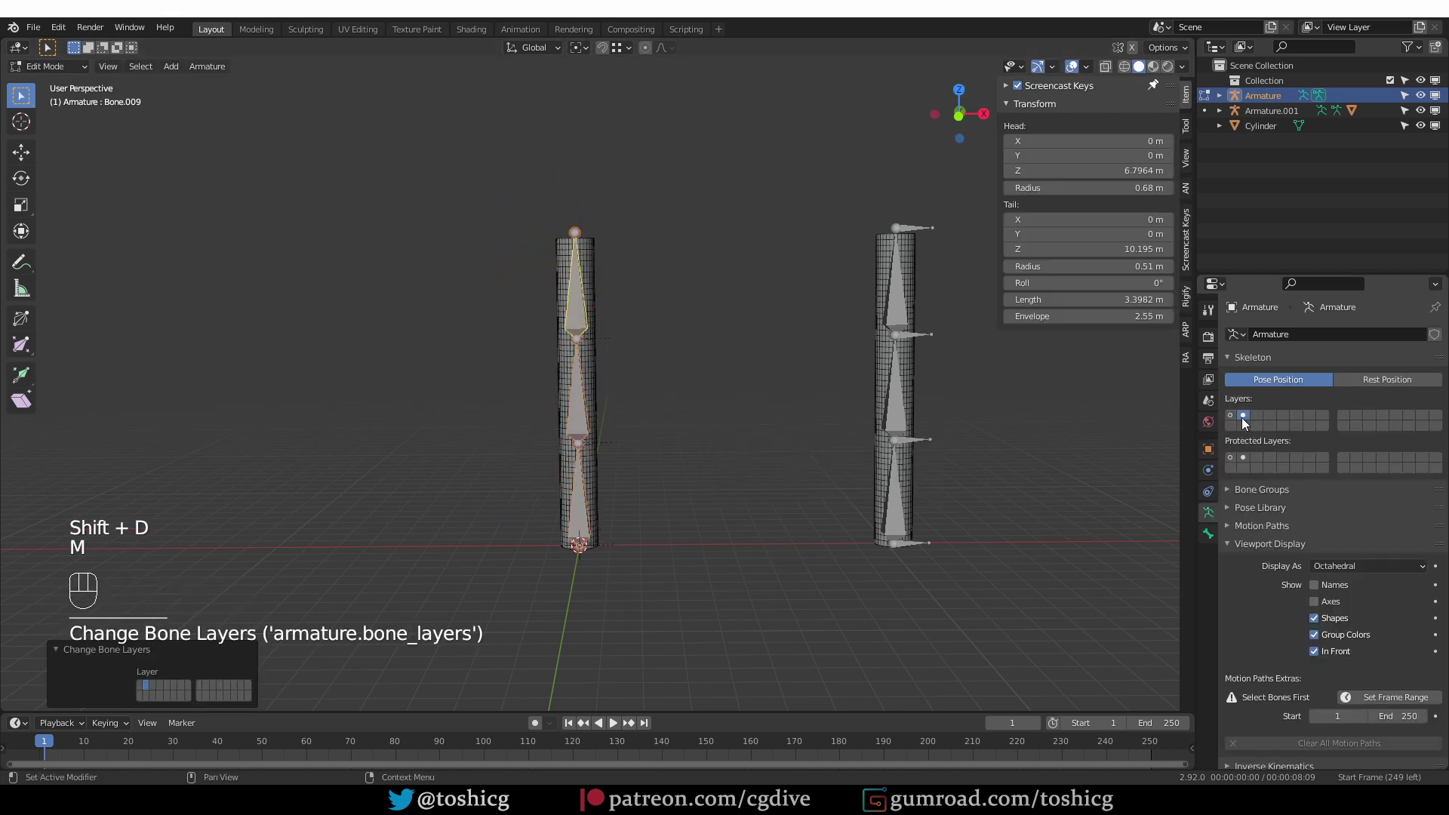
Test how the duplicated bones are linked by moving the middle, bottom and top ones, cancelling each move
click(587, 427)
key(g)
key(g)
right_click(657, 383)
click(578, 490)
key(g)
right_click(657, 521)
click(587, 325)
key(g)
right_click(659, 324)
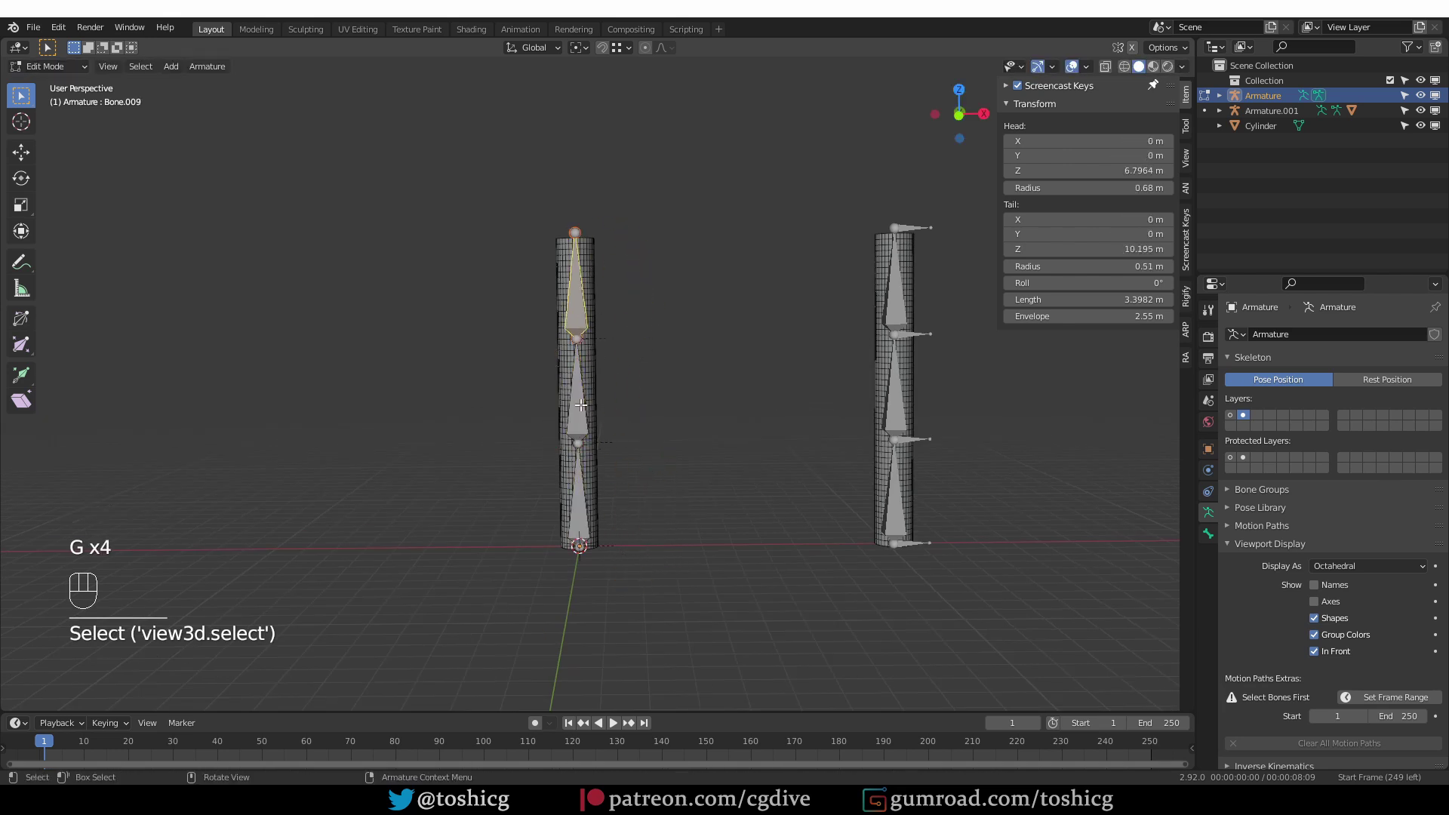
Switch to Pose Mode and clear the constraints from all three duplicated bones
click(1208, 533)
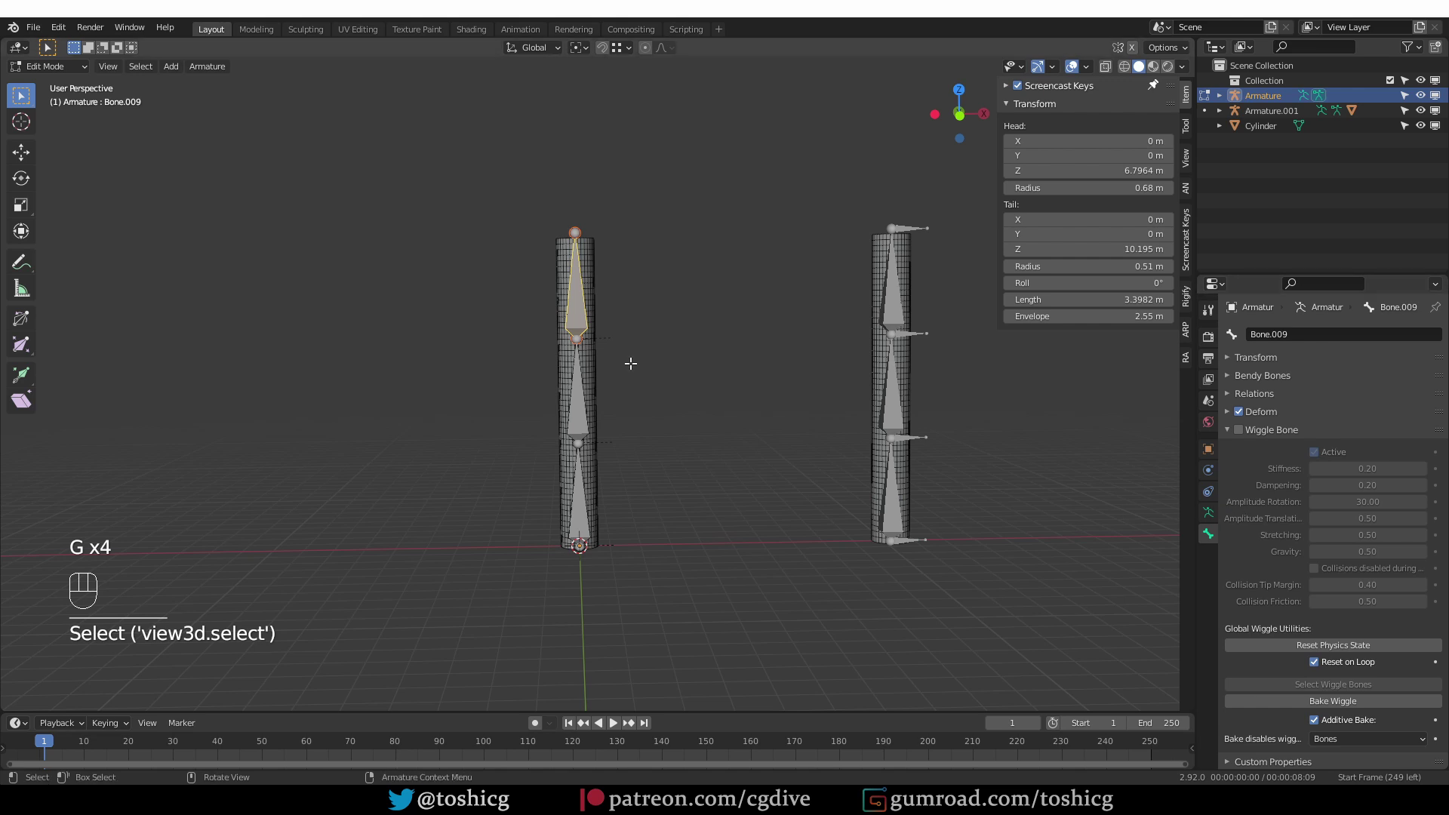
key(Tab)
key(a)
key(ctrl+alt)
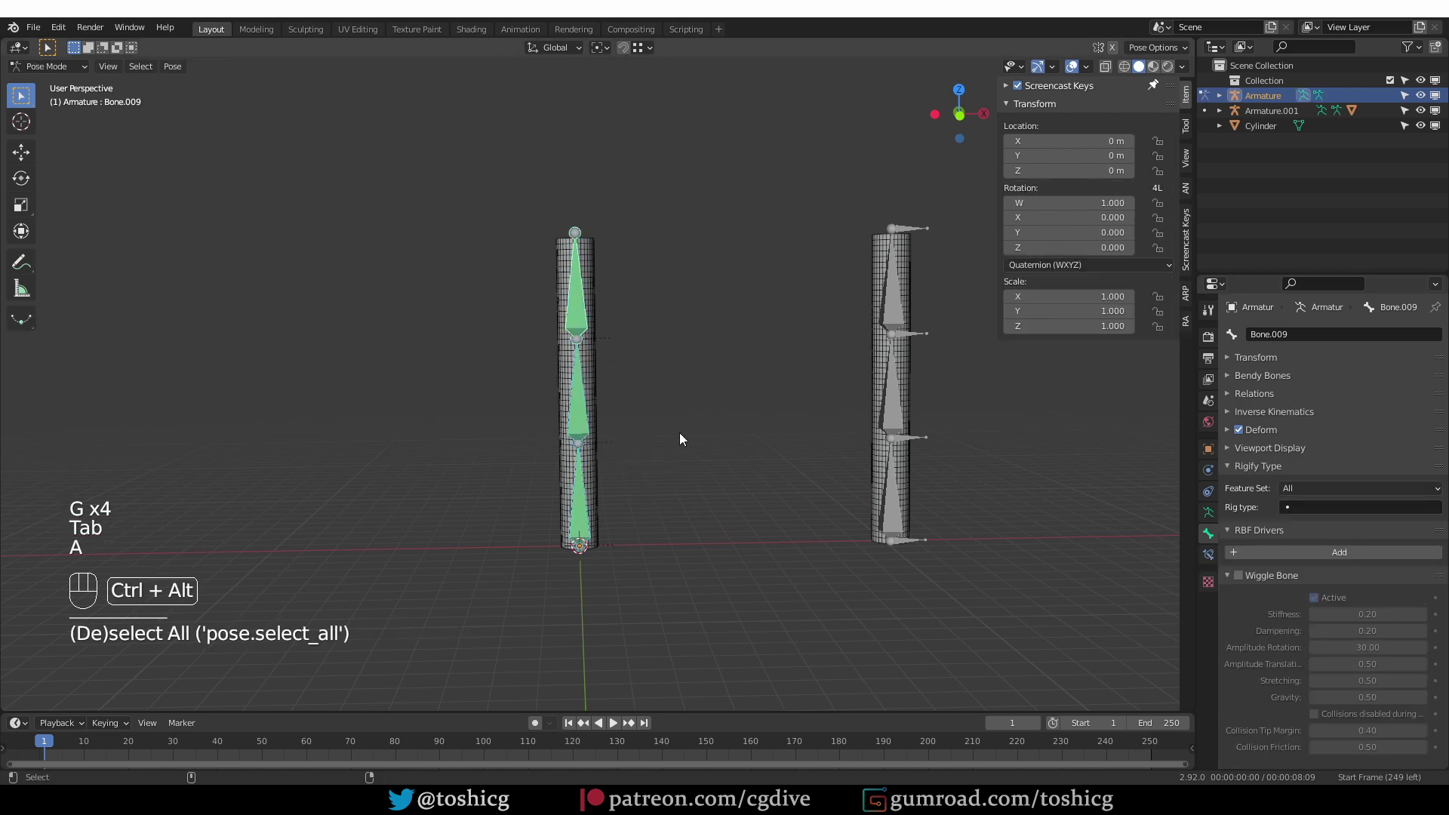
key(ctrl+alt+c)
click(568, 319)
Return to Edit Mode and annotate arrows from the top bone to the middle and from the middle to the bottom
key(Tab)
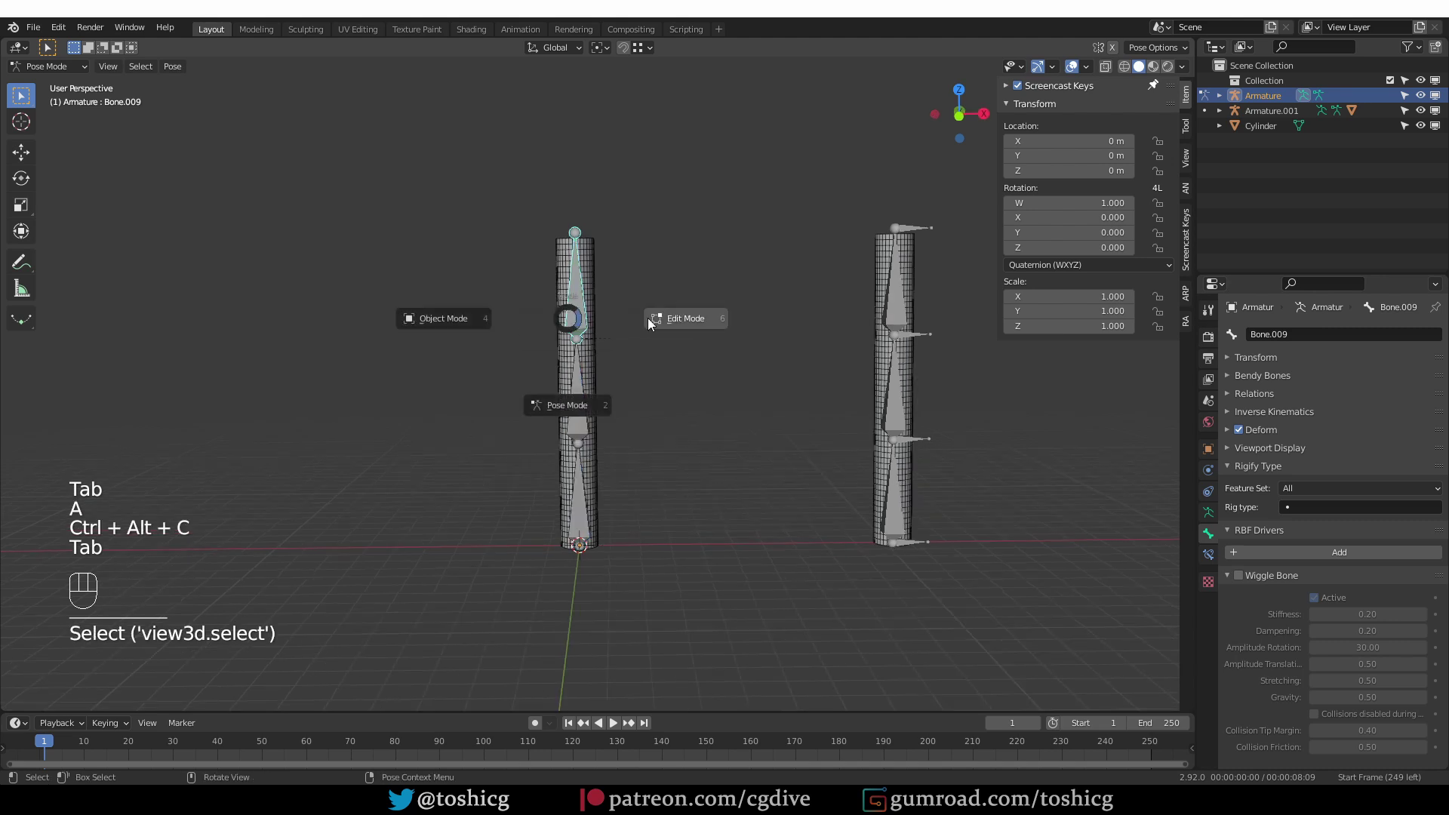
click(669, 370)
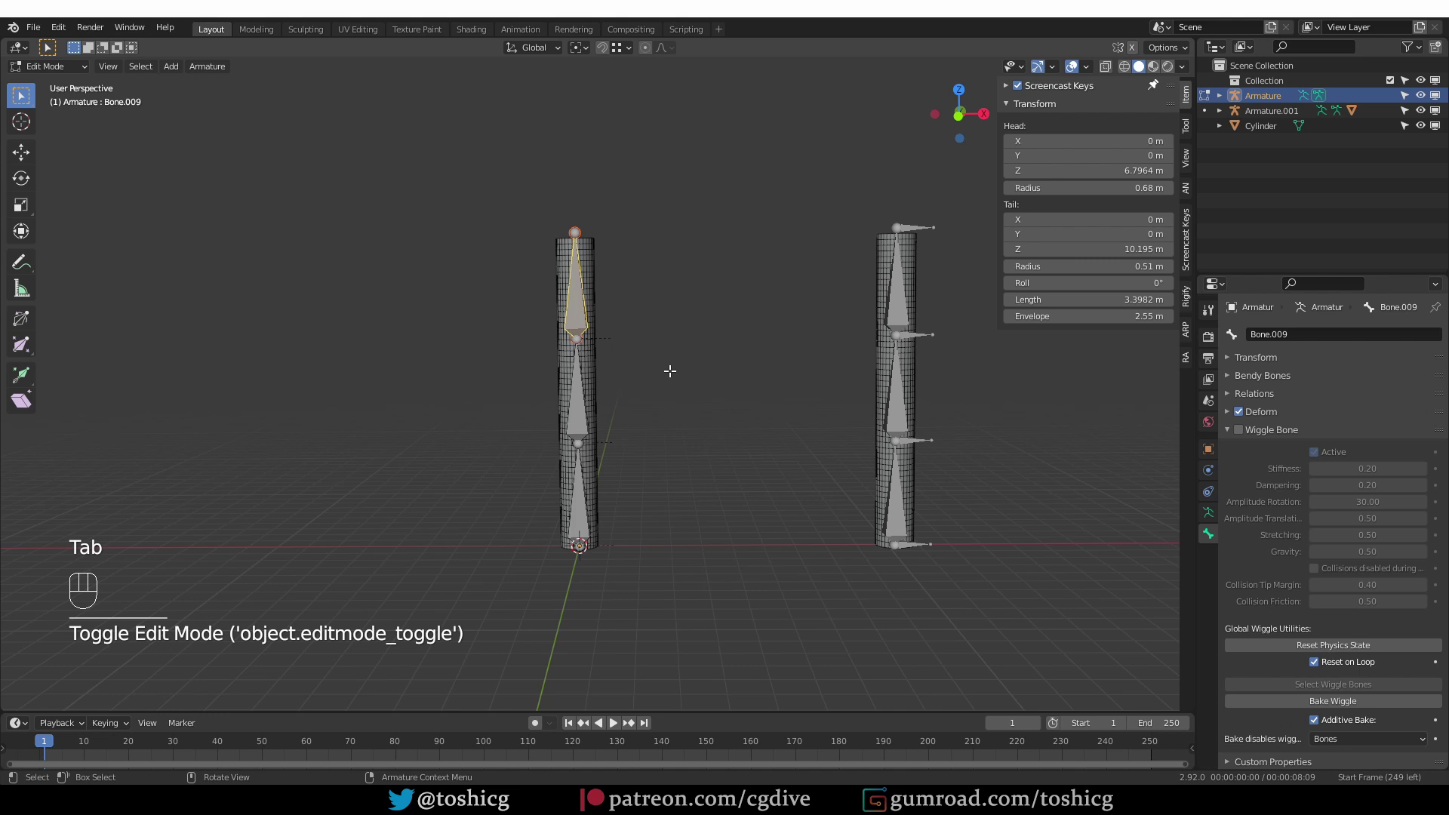
key(d)
mouse_move(583, 298)
mouse_down()
mouse_move(598, 323)
mouse_move(590, 367)
mouse_move(607, 364)
mouse_move(584, 479)
mouse_move(613, 488)
mouse_up()
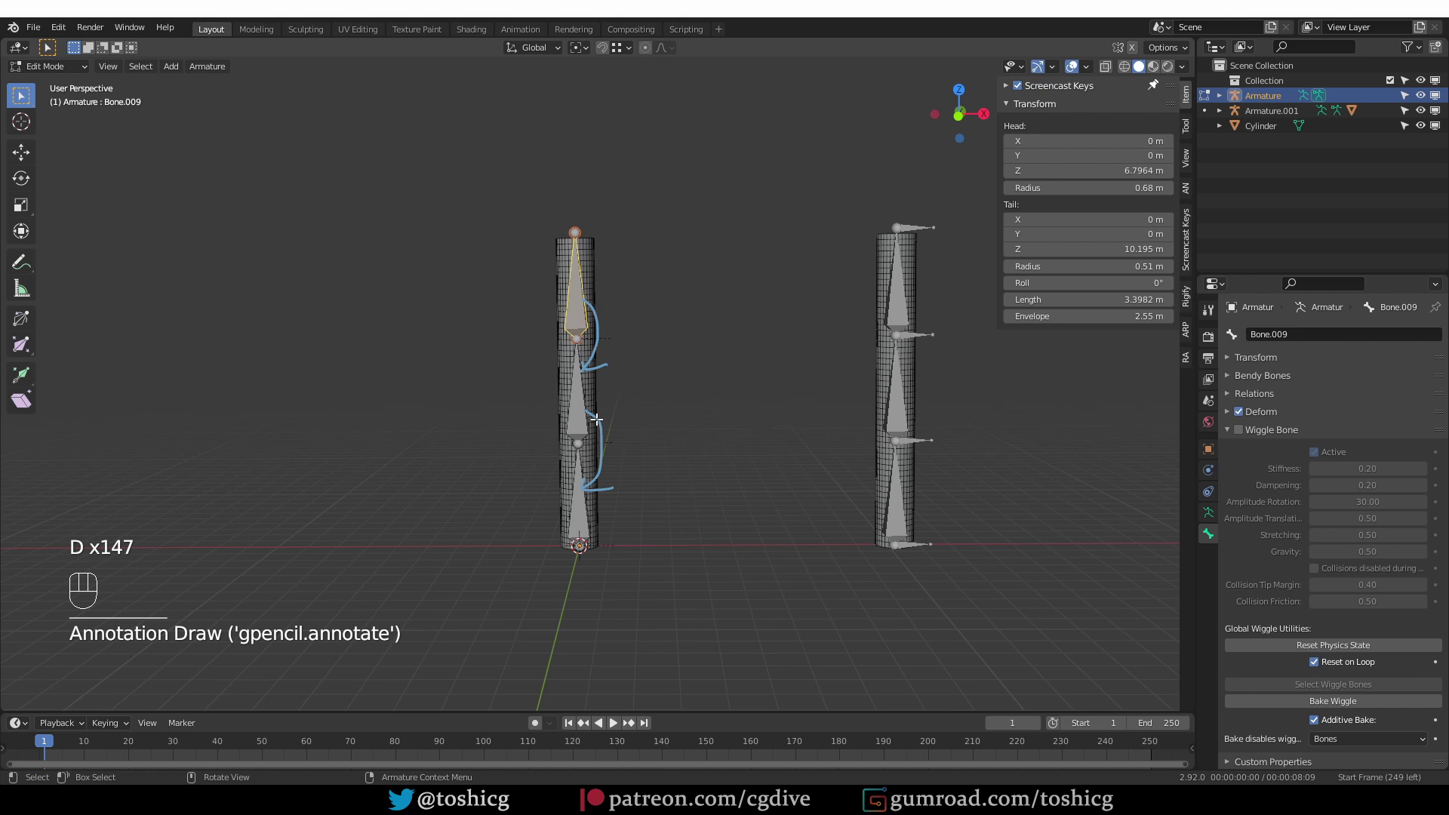
Parent the top bone to the middle bone and the middle bone to the bottom one, both with Keep Offset
shift+click(591, 371)
key(ctrl+p)
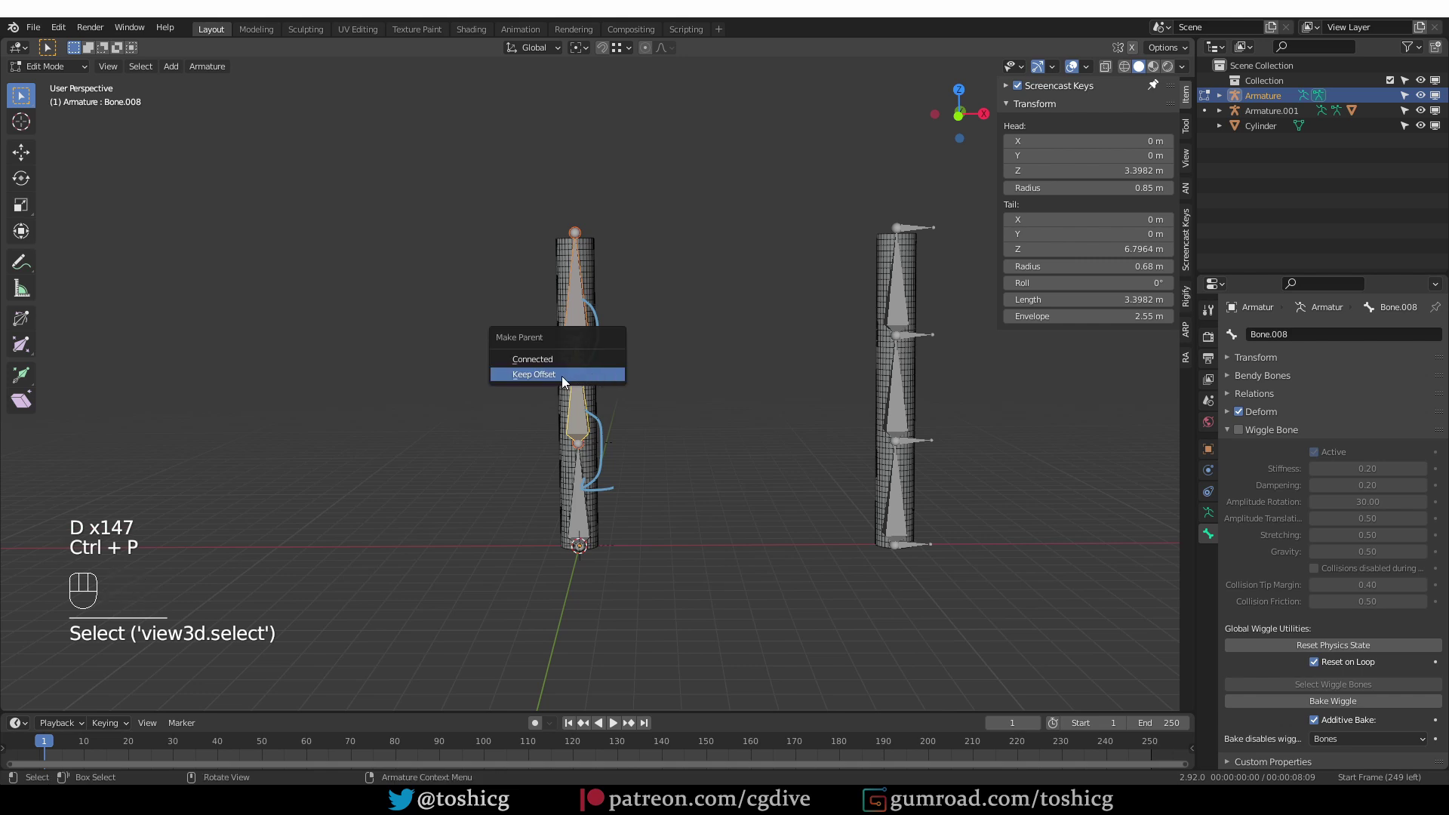
click(533, 374)
click(578, 407)
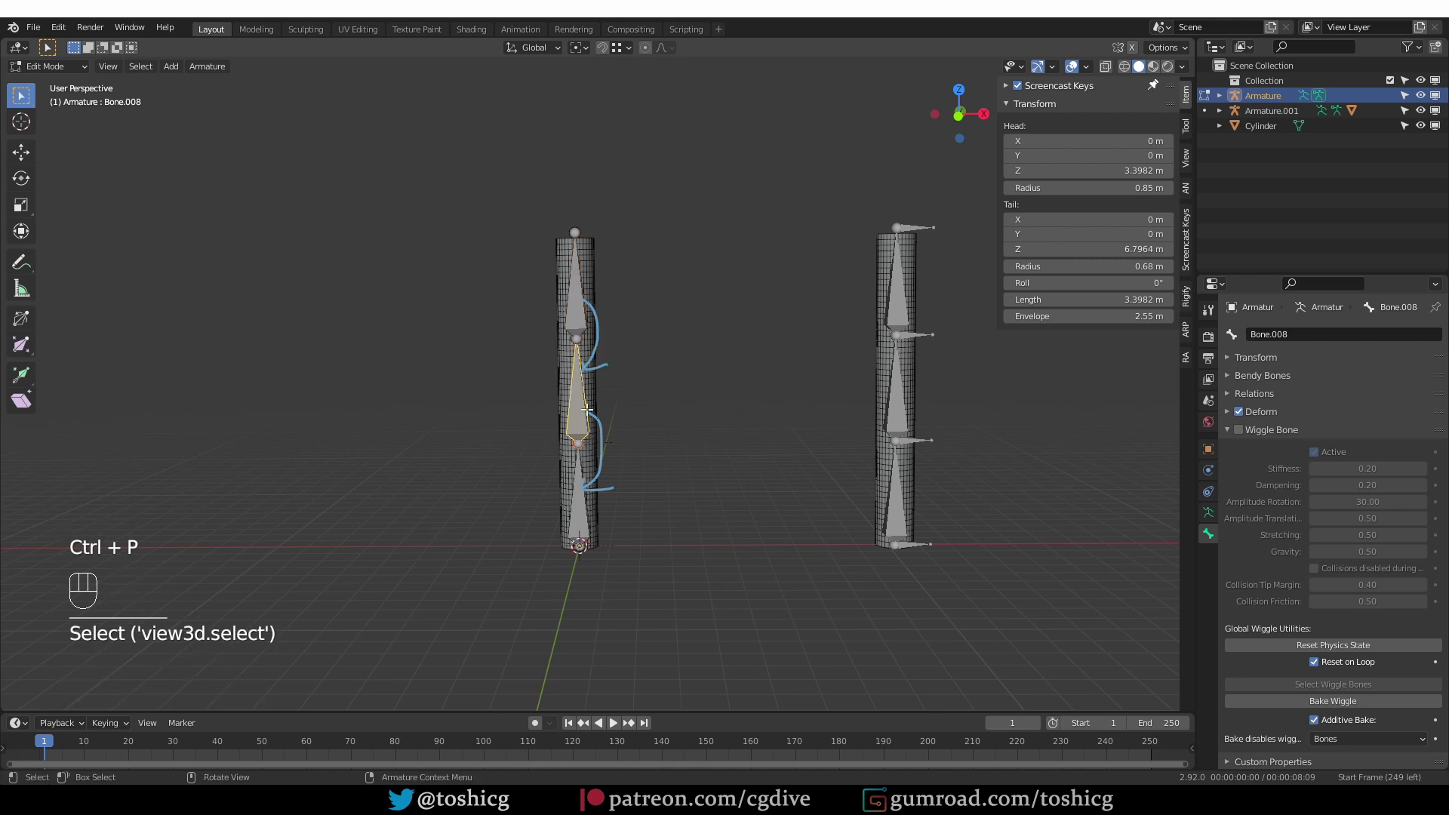
shift+click(579, 499)
key(ctrl+p)
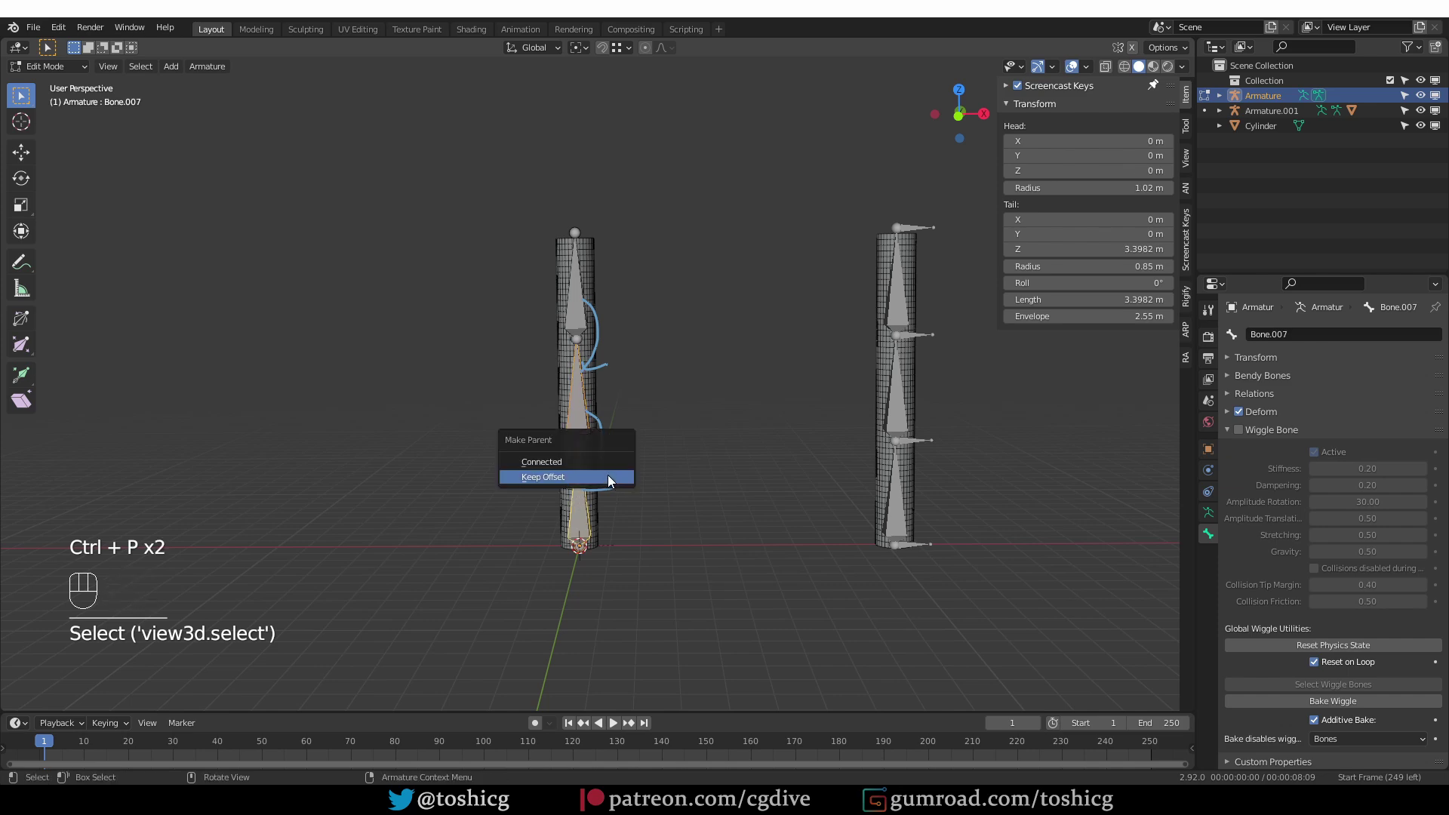
click(610, 479)
Test the new hierarchy in Pose Mode by rotating the bottom bone and moving the middle and top ones, cancelling each transform
key(Tab)
click(608, 528)
click(587, 505)
key(r)
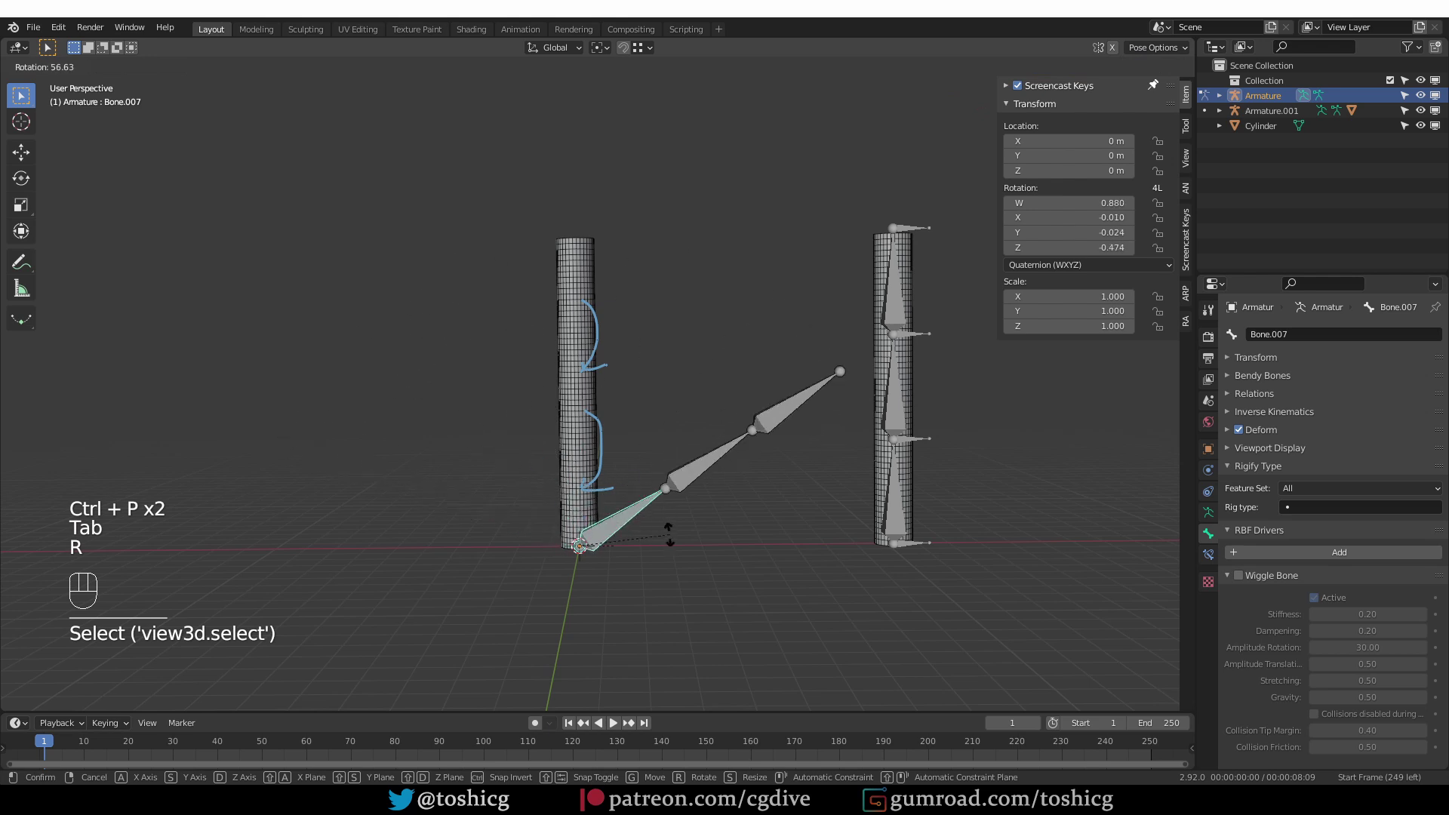
right_click(669, 534)
click(575, 423)
key(g)
right_click(599, 382)
drag(576, 299, 572, 291)
click(573, 292)
key(g)
right_click(623, 293)
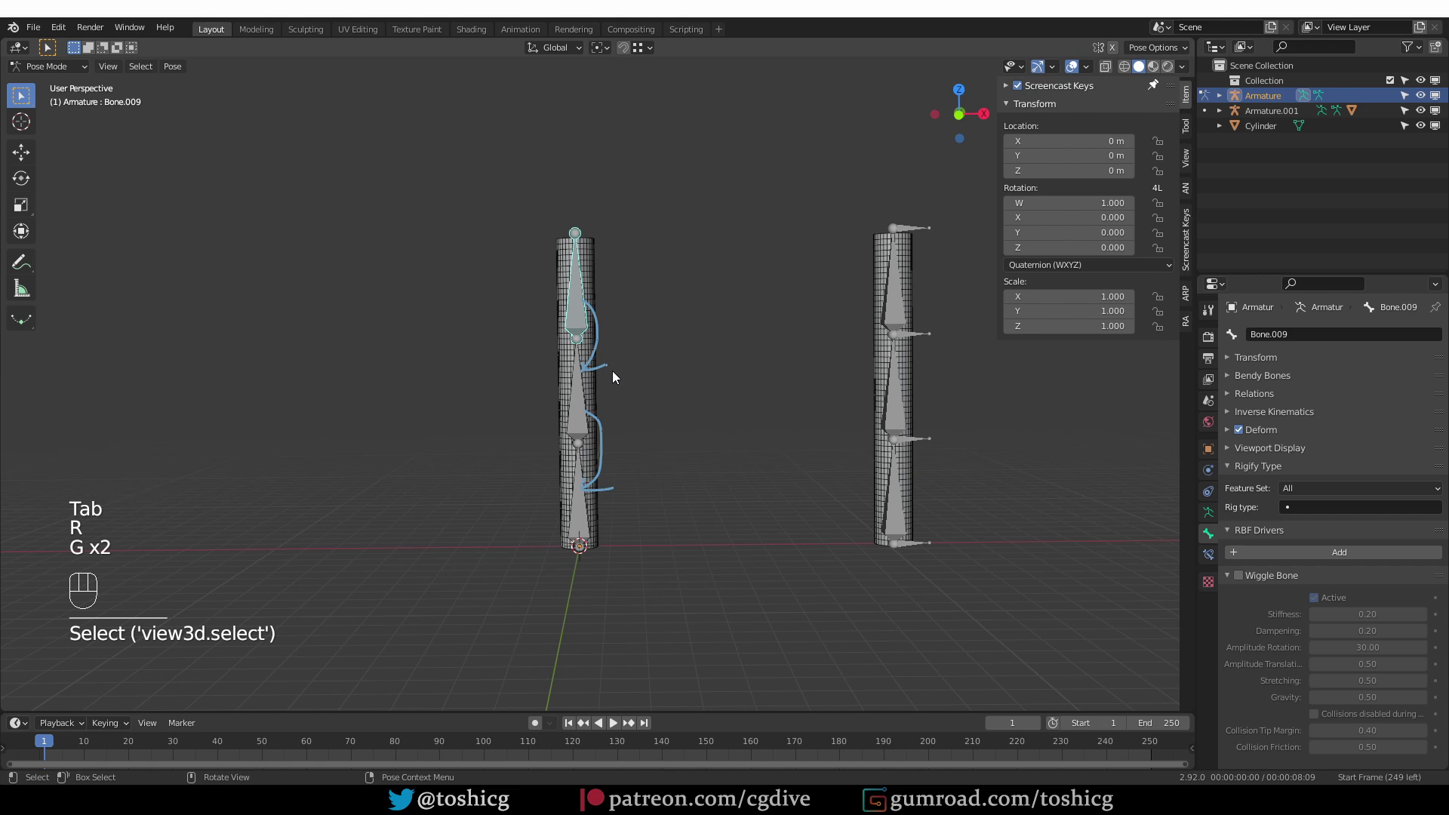
Clear the annotation arrows and disable Deform on all bones of the first bone layer
key(q)
key(q)
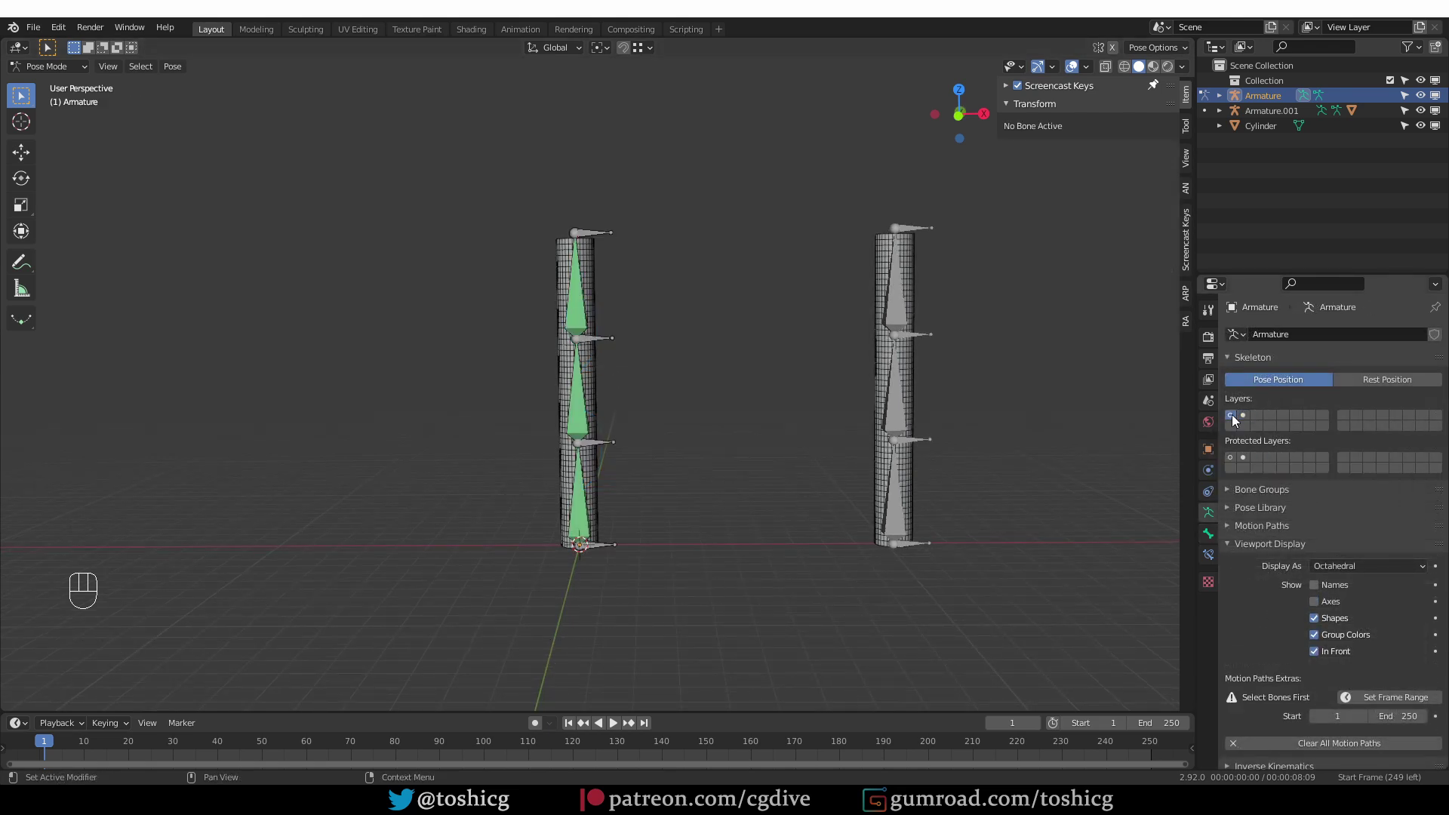
key(a)
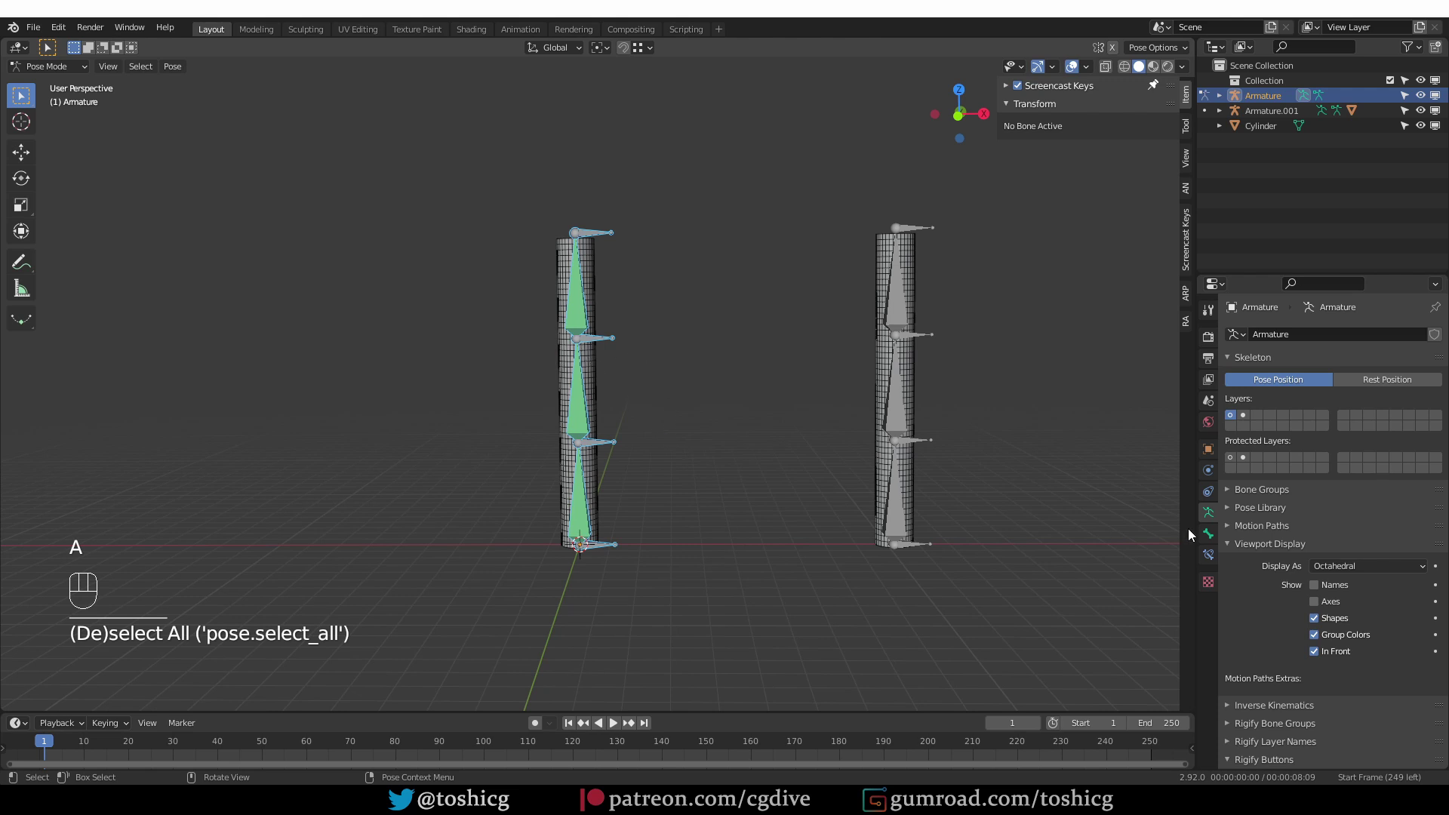
click(172, 67)
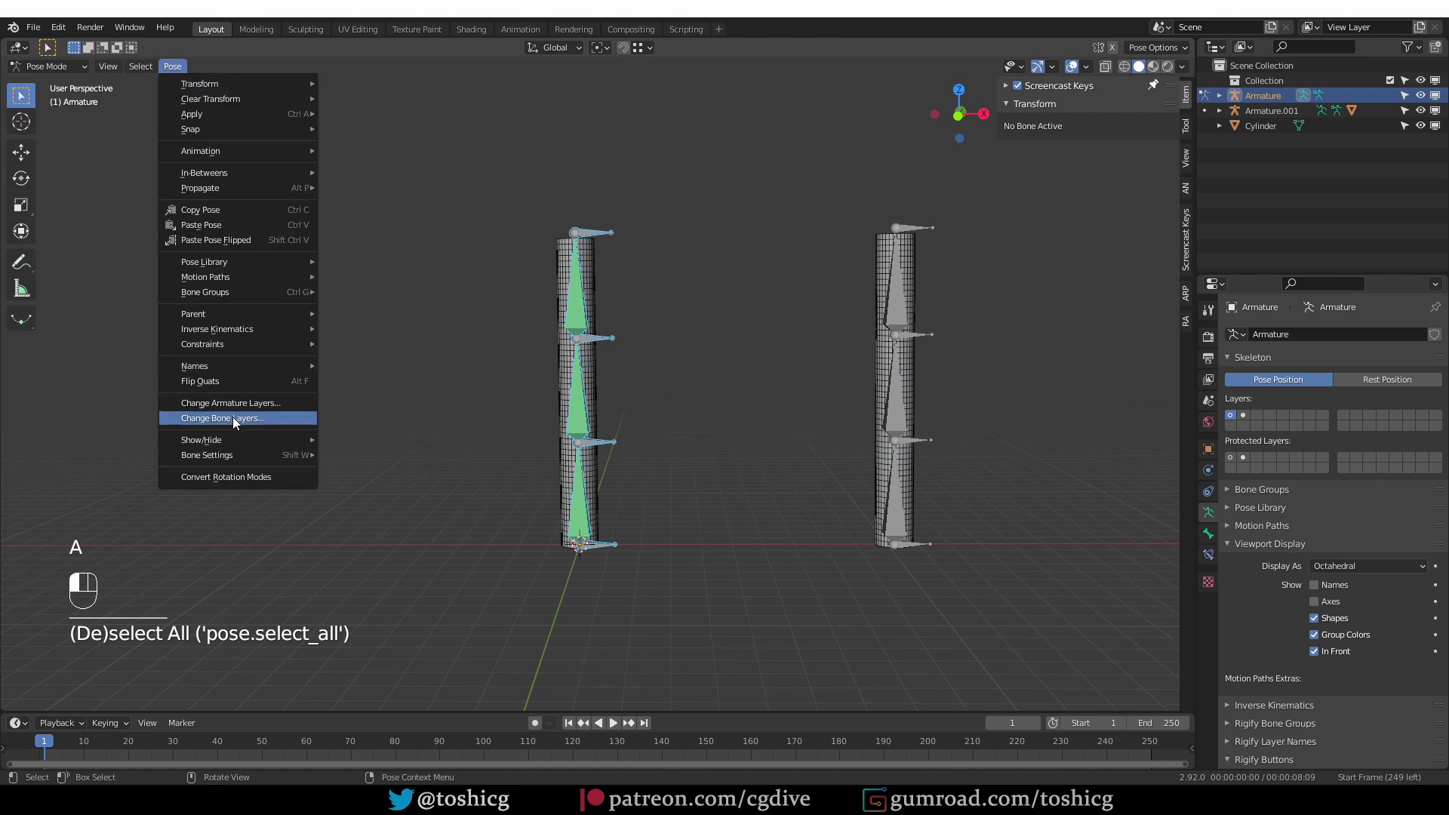
mouse_move(247, 449)
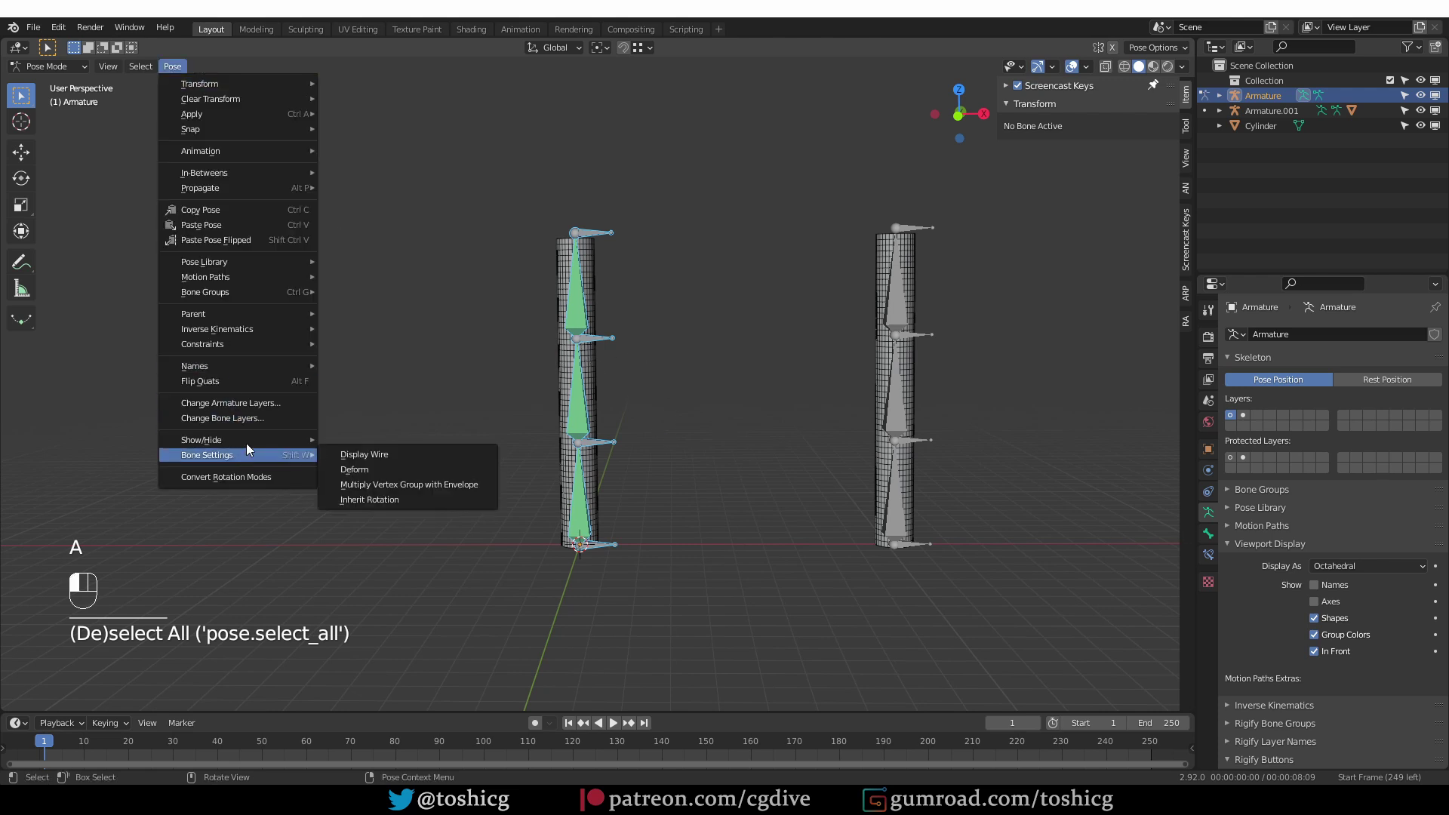
click(376, 467)
click(174, 692)
click(178, 745)
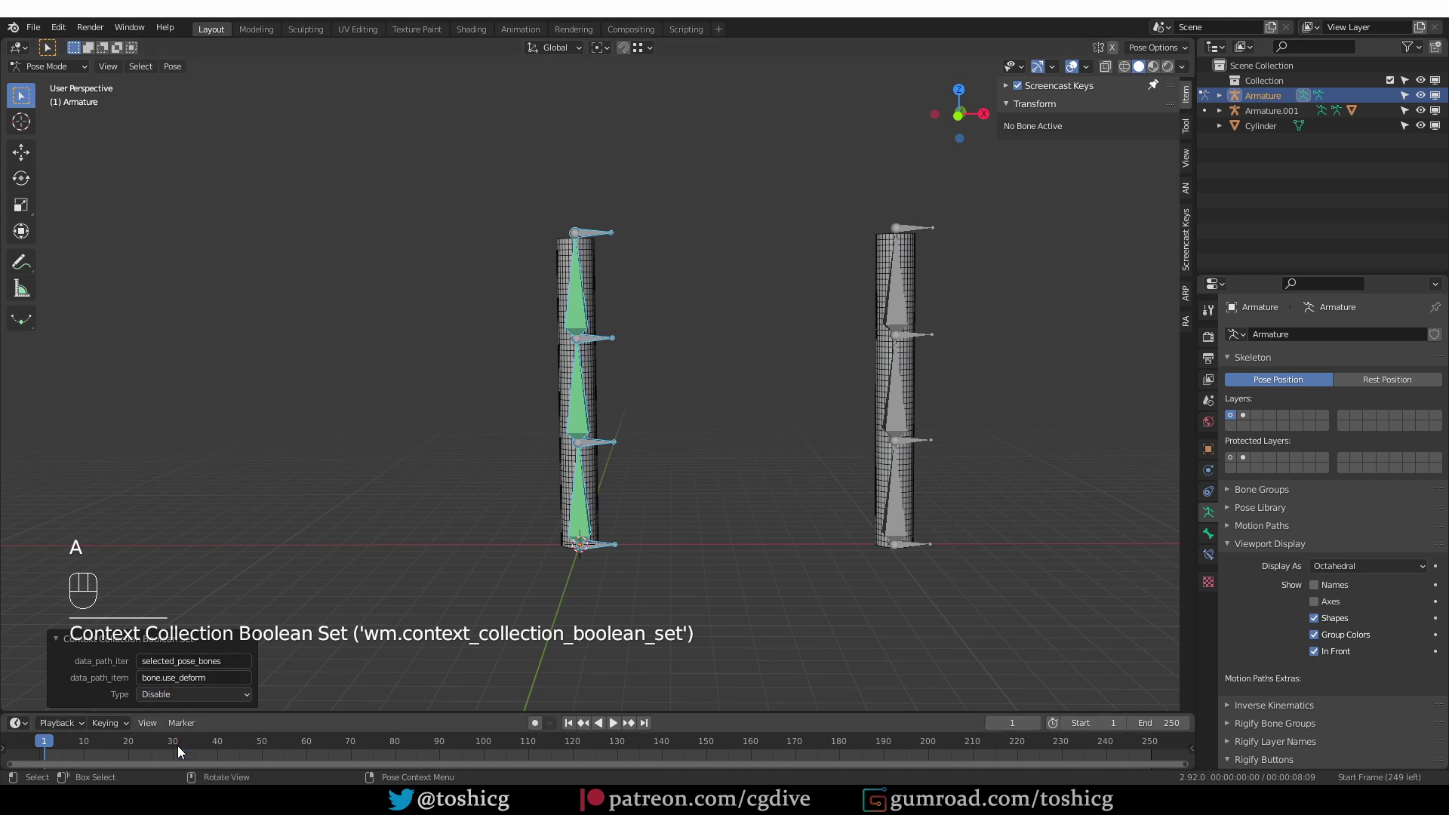
Show the second bone layer and check the Deform setting of each of its three bones
click(1244, 415)
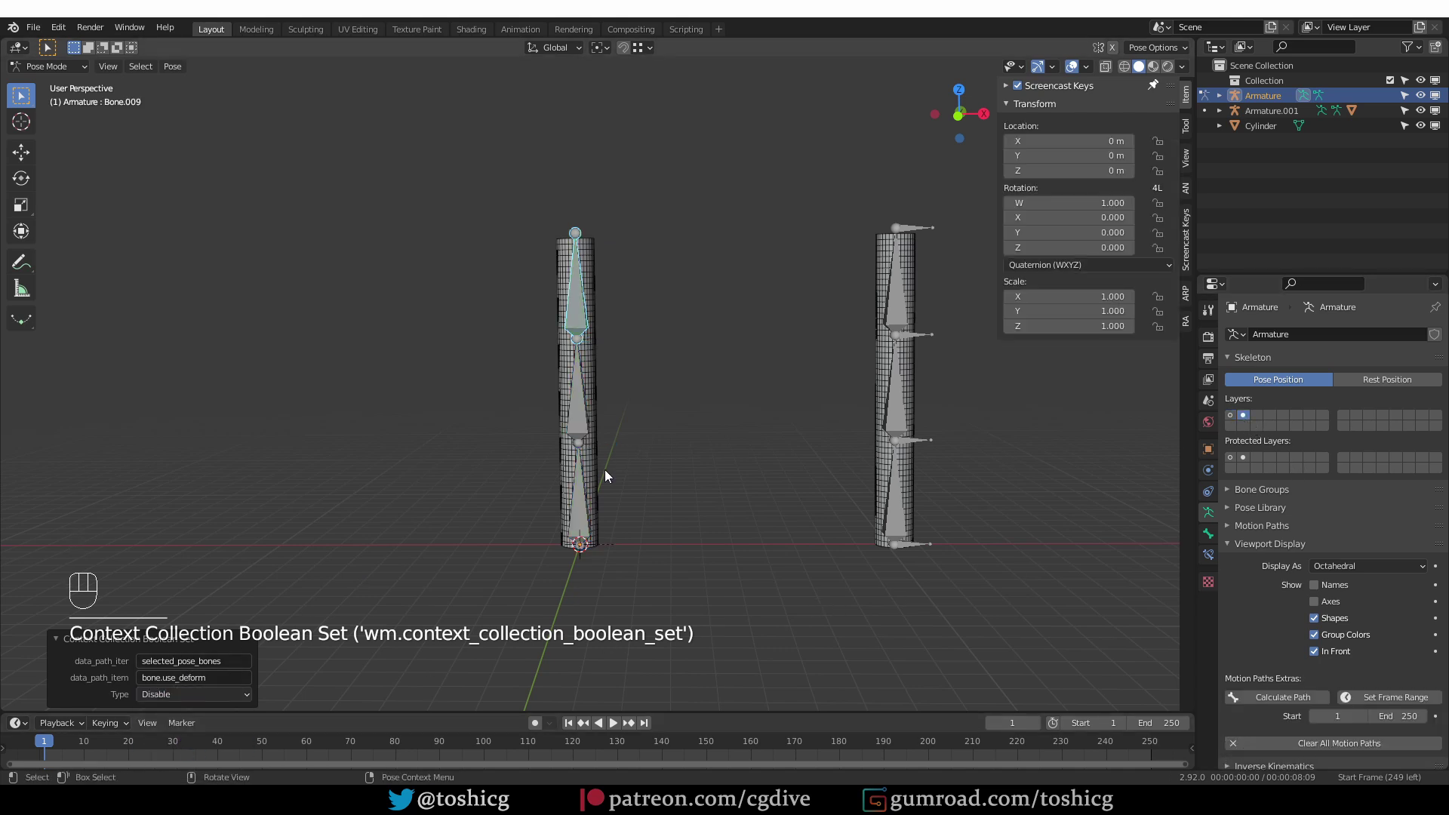
click(587, 484)
click(1208, 533)
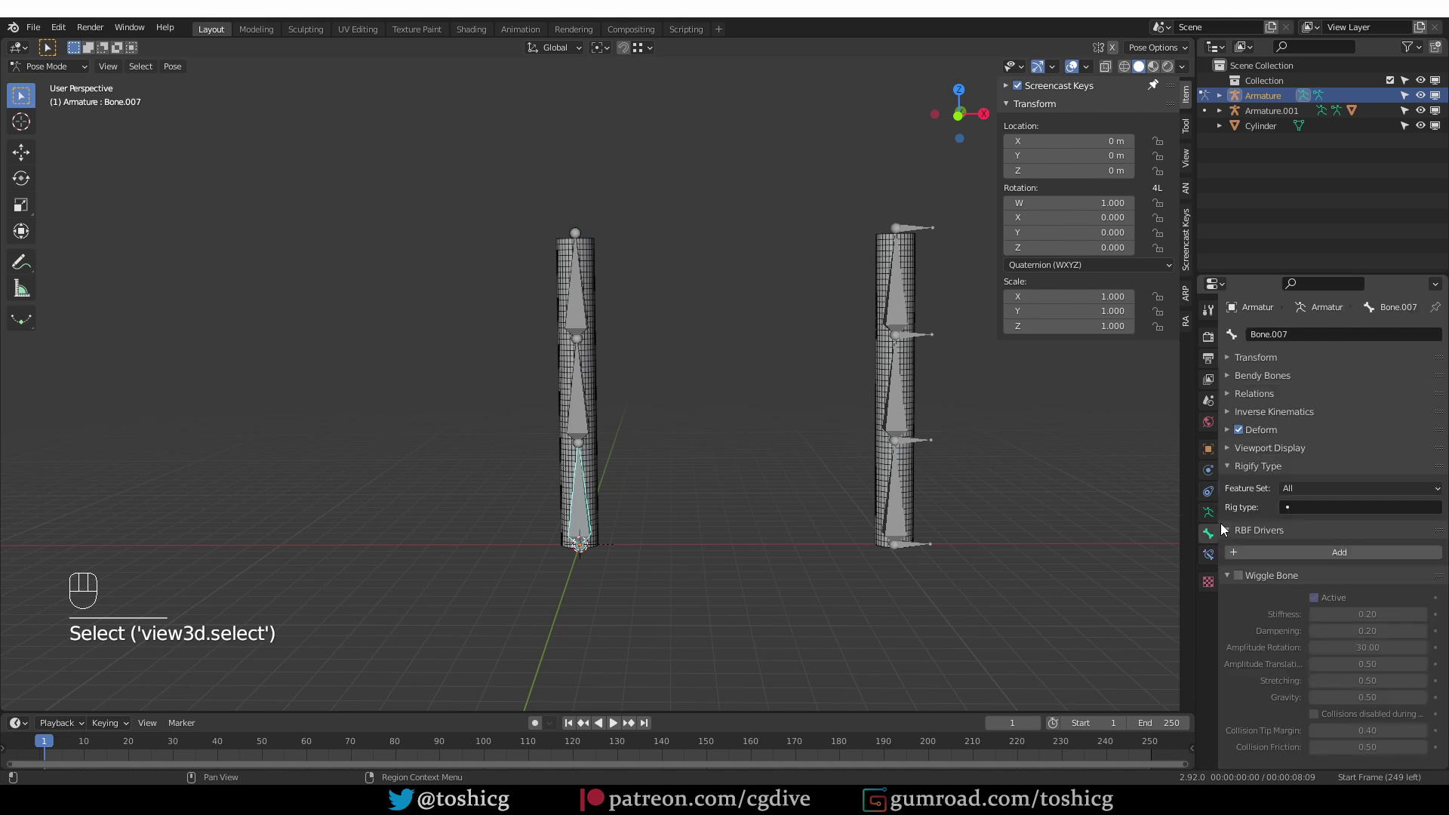
click(567, 371)
click(582, 317)
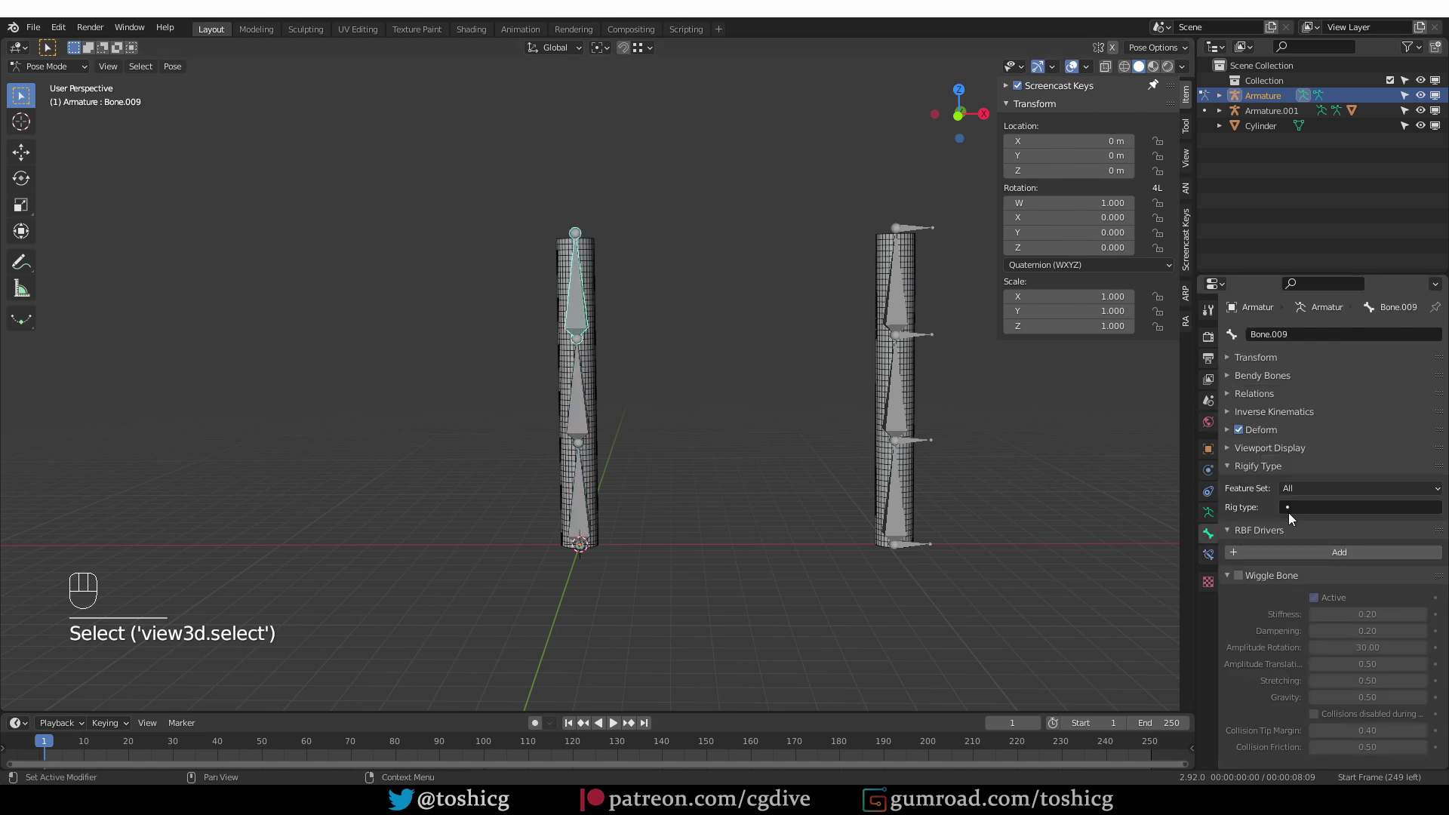
Show only the first bone layer and display the armature's bones as B-Bone
click(1208, 512)
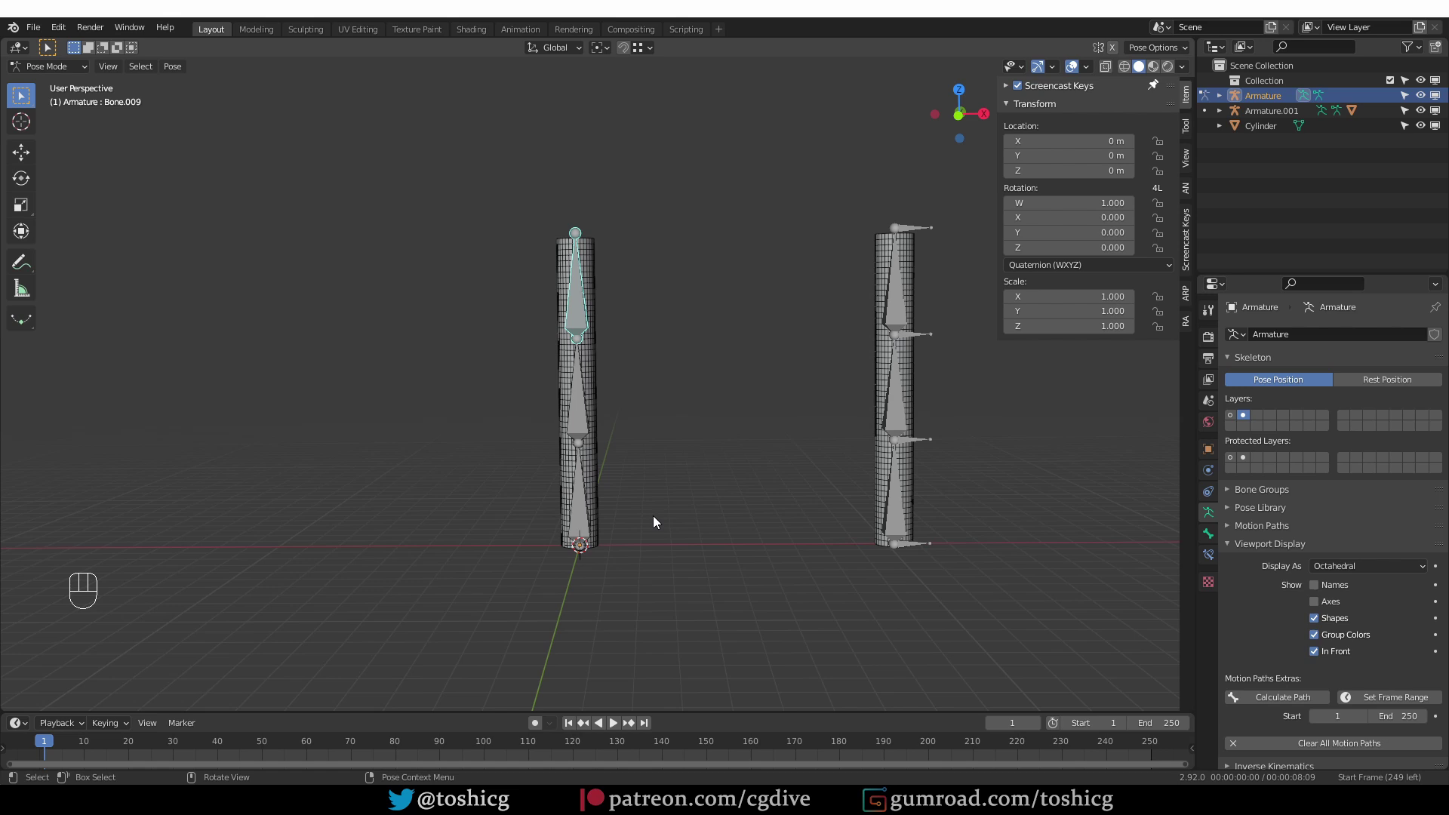
shift+click(1233, 417)
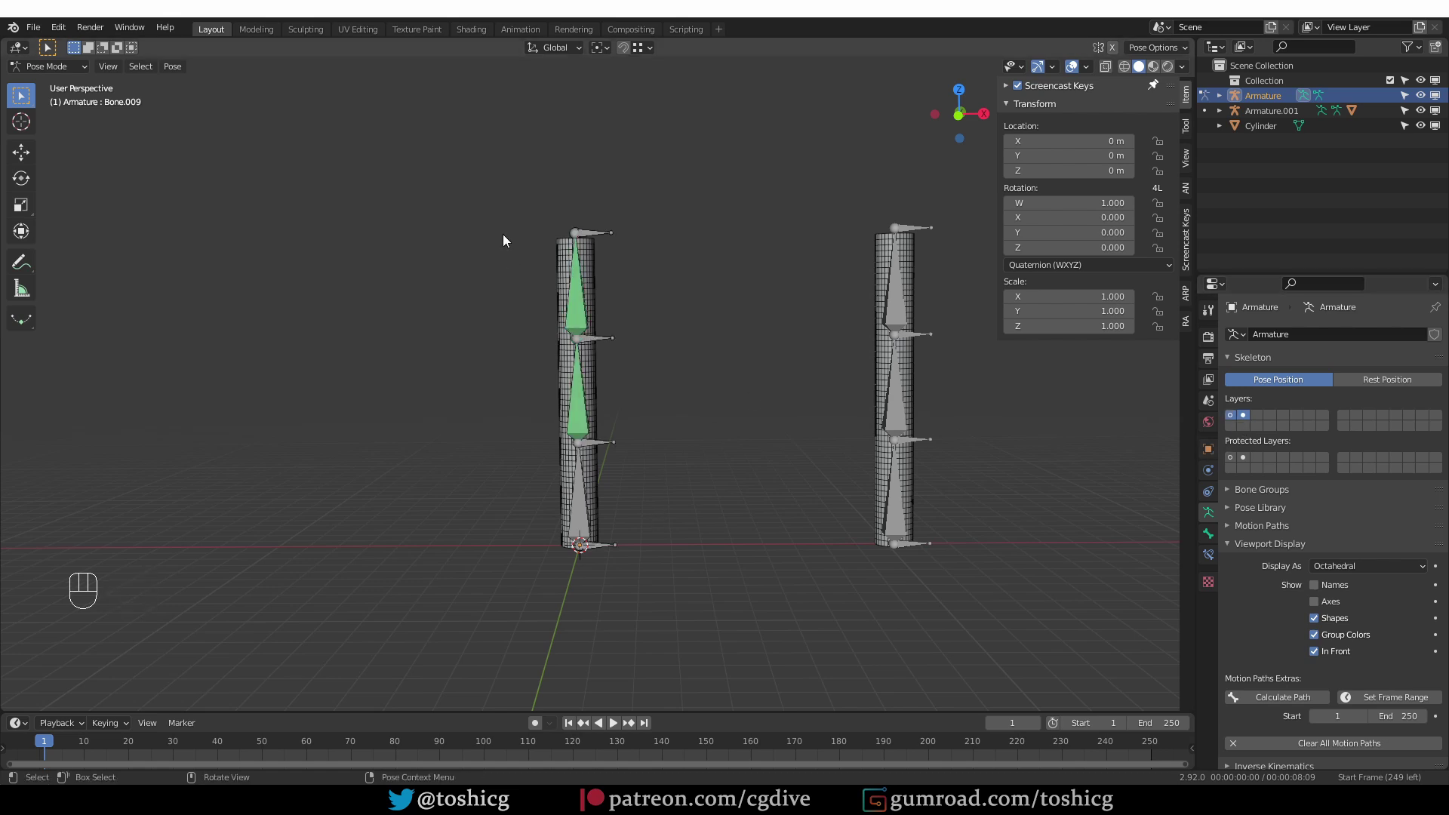
click(1232, 417)
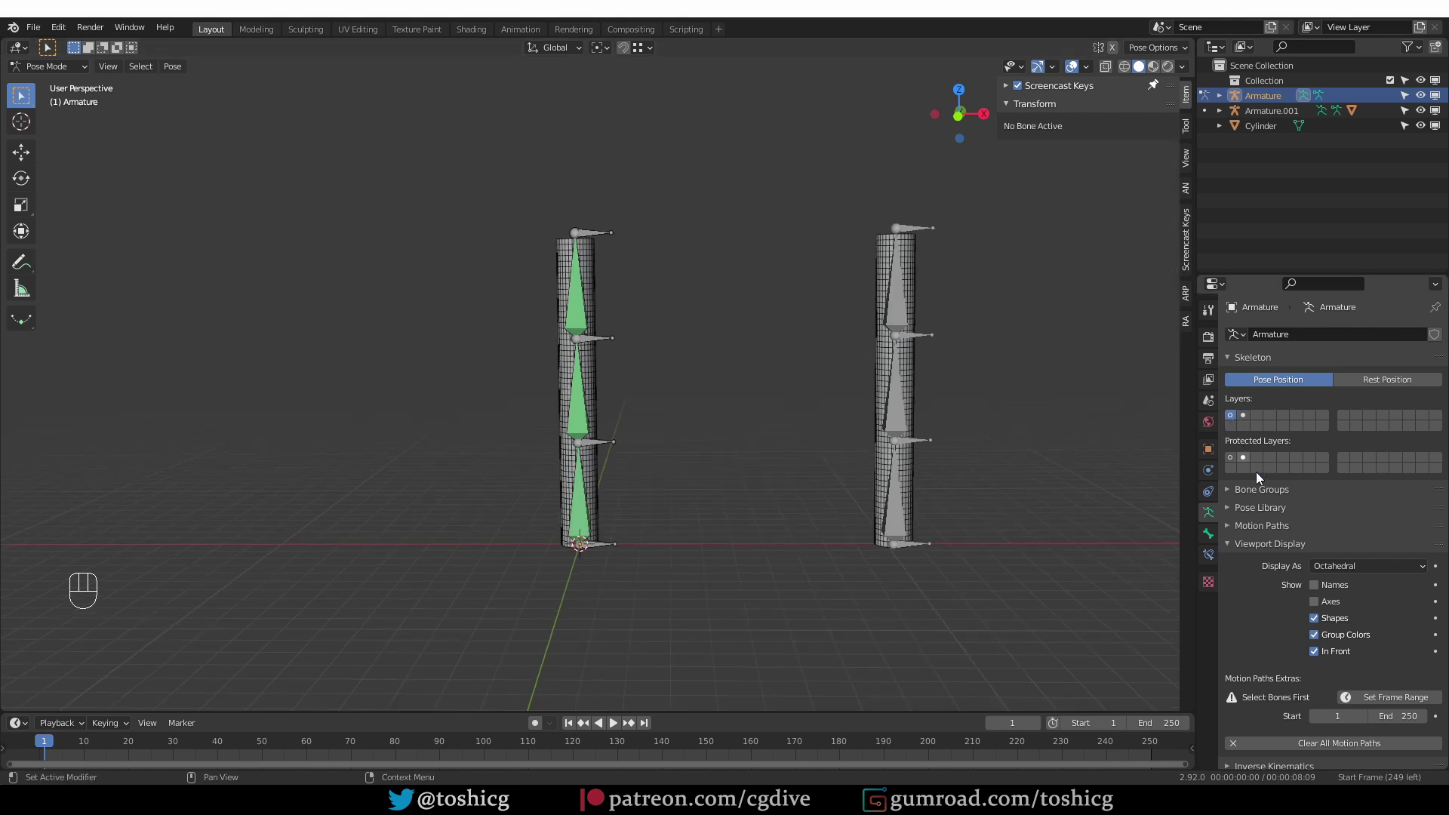
click(1352, 567)
click(1355, 614)
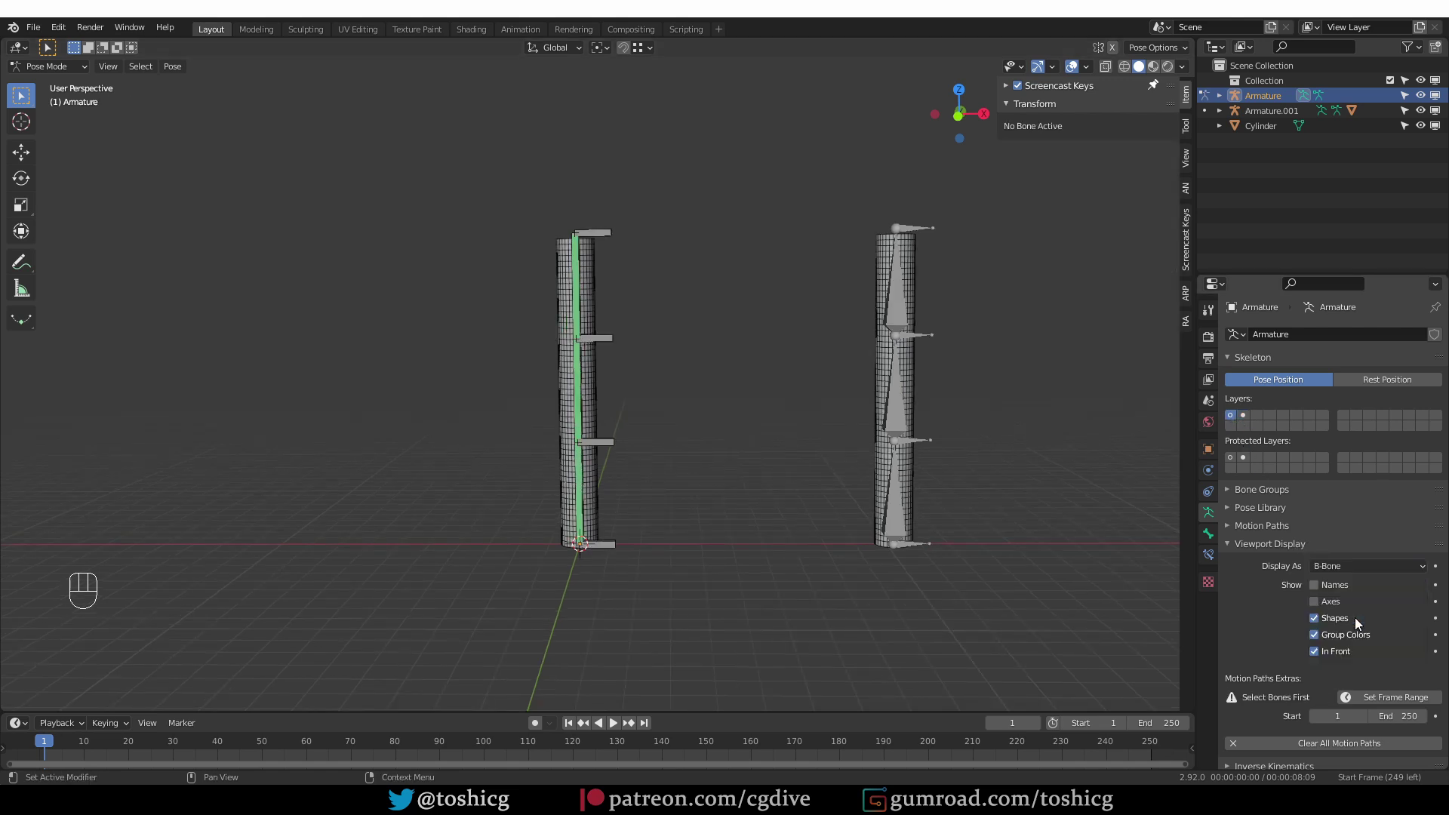
Enlarge the B-Bone display size of the first-layer bones by a factor of about 3.3
scroll(596, 473, up, 4)
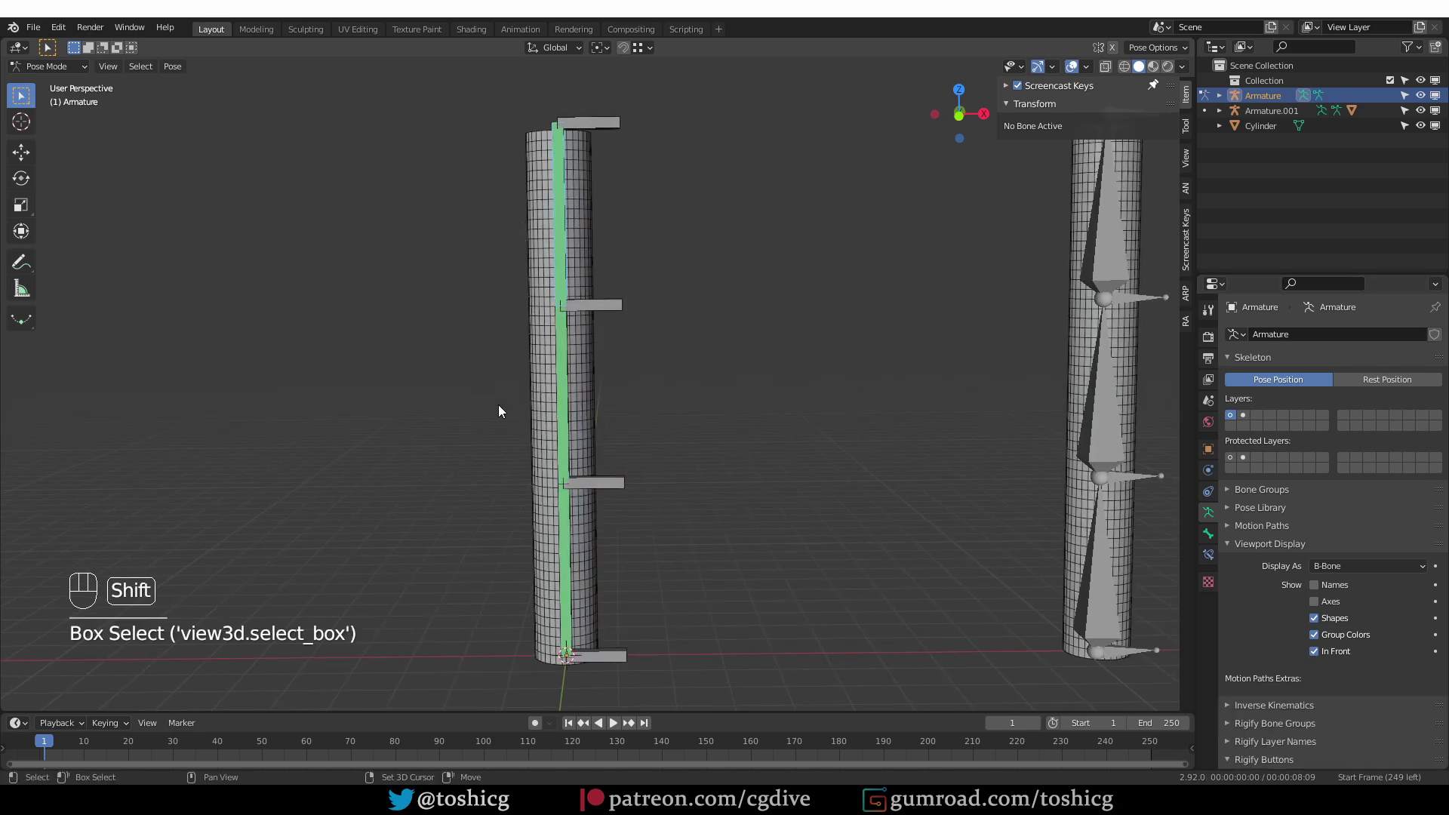
middle_drag(531, 524, 595, 552)
key(ctrl+alt+s)
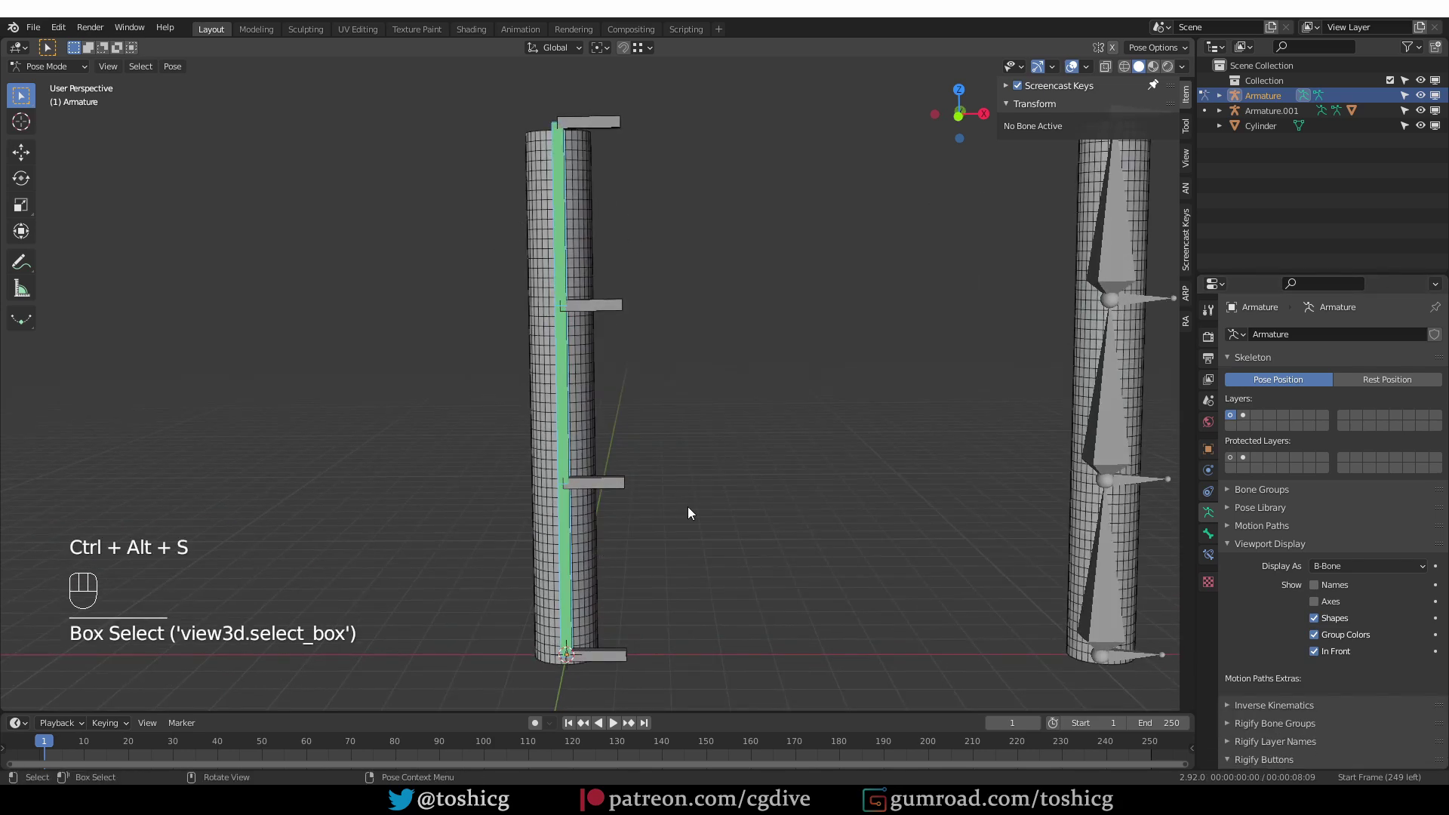
key(ctrl+alt+s)
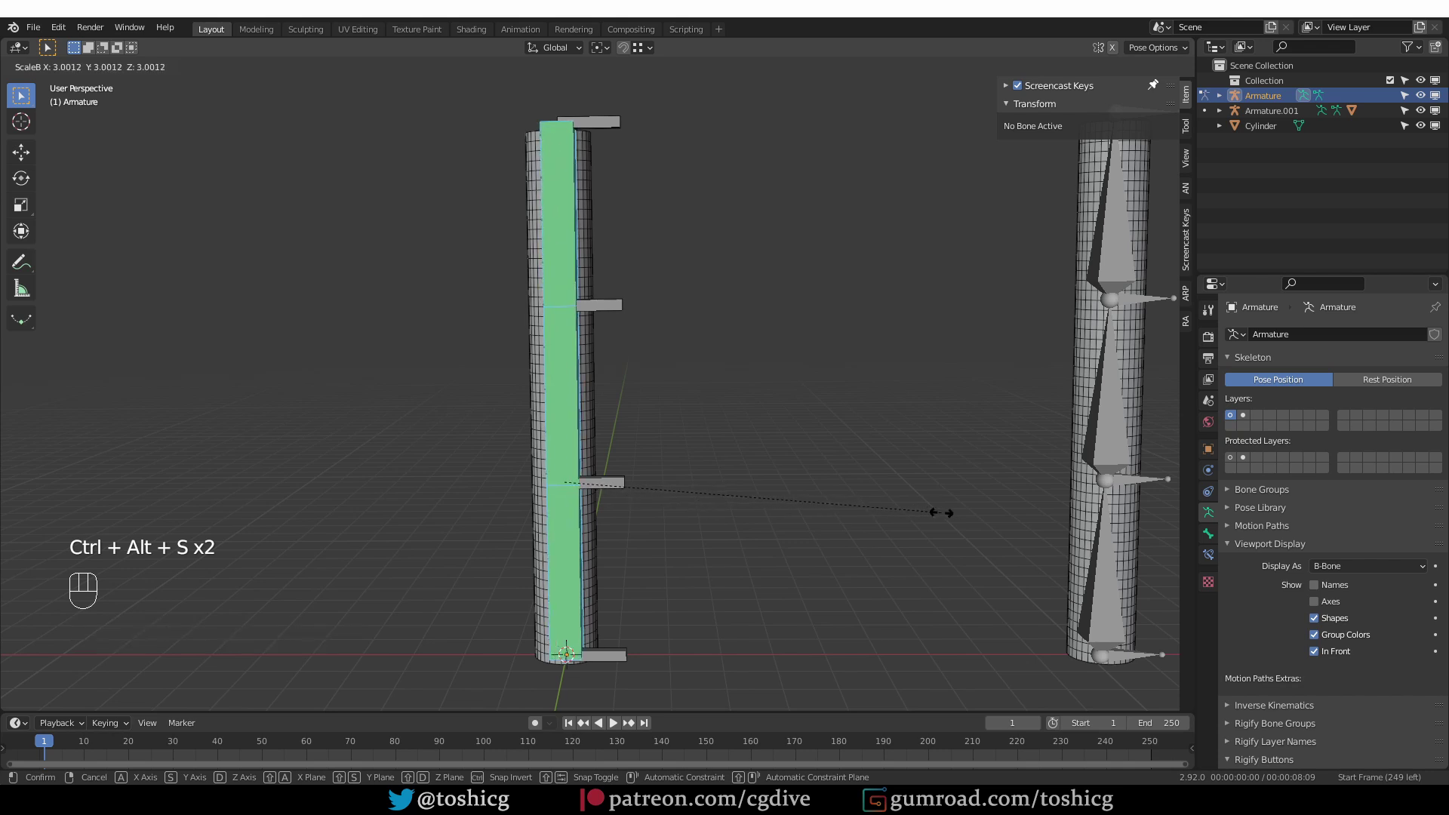
click(979, 512)
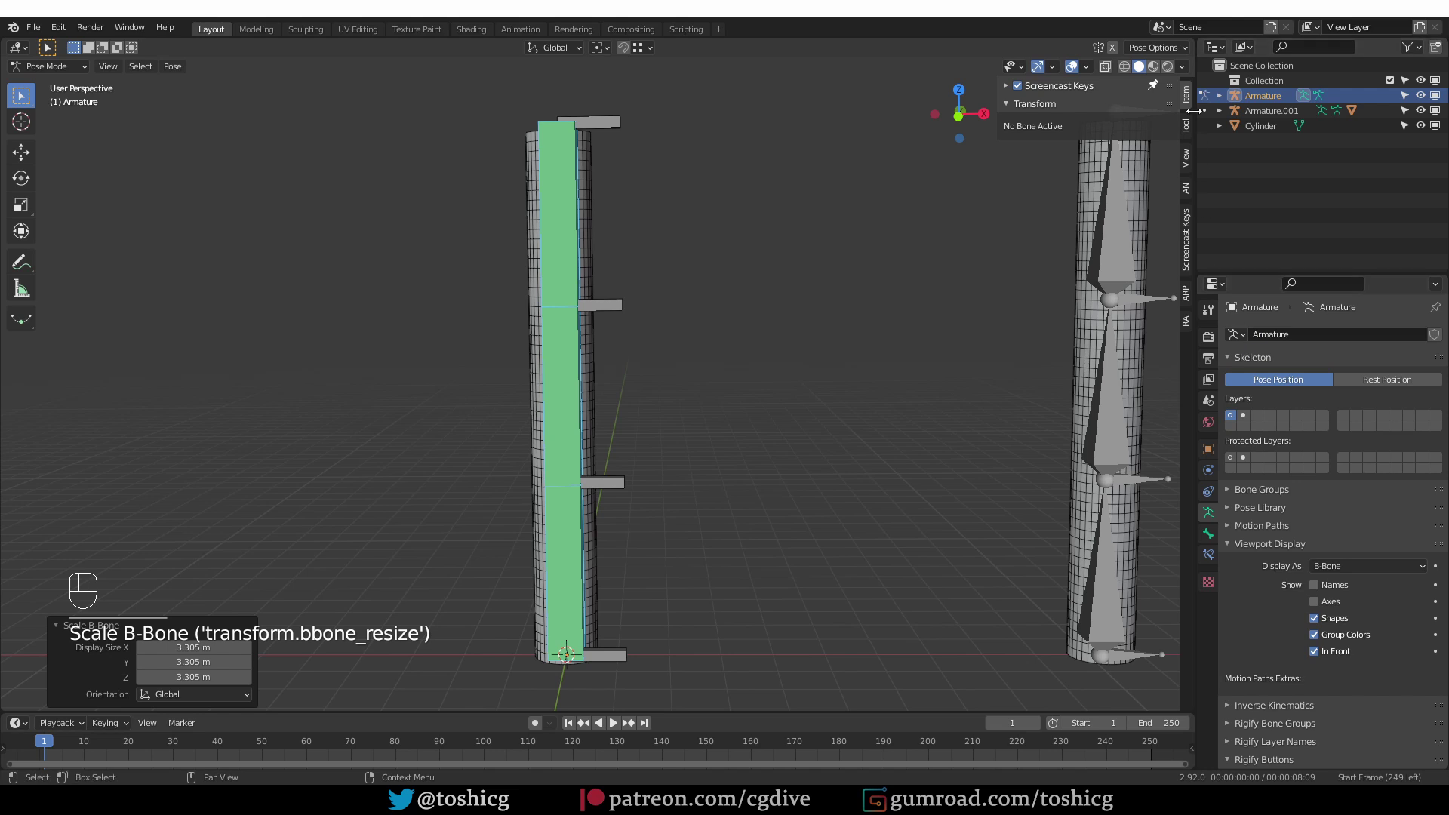
Enable X-Ray shading and show the second bone layer together with the first
click(1180, 67)
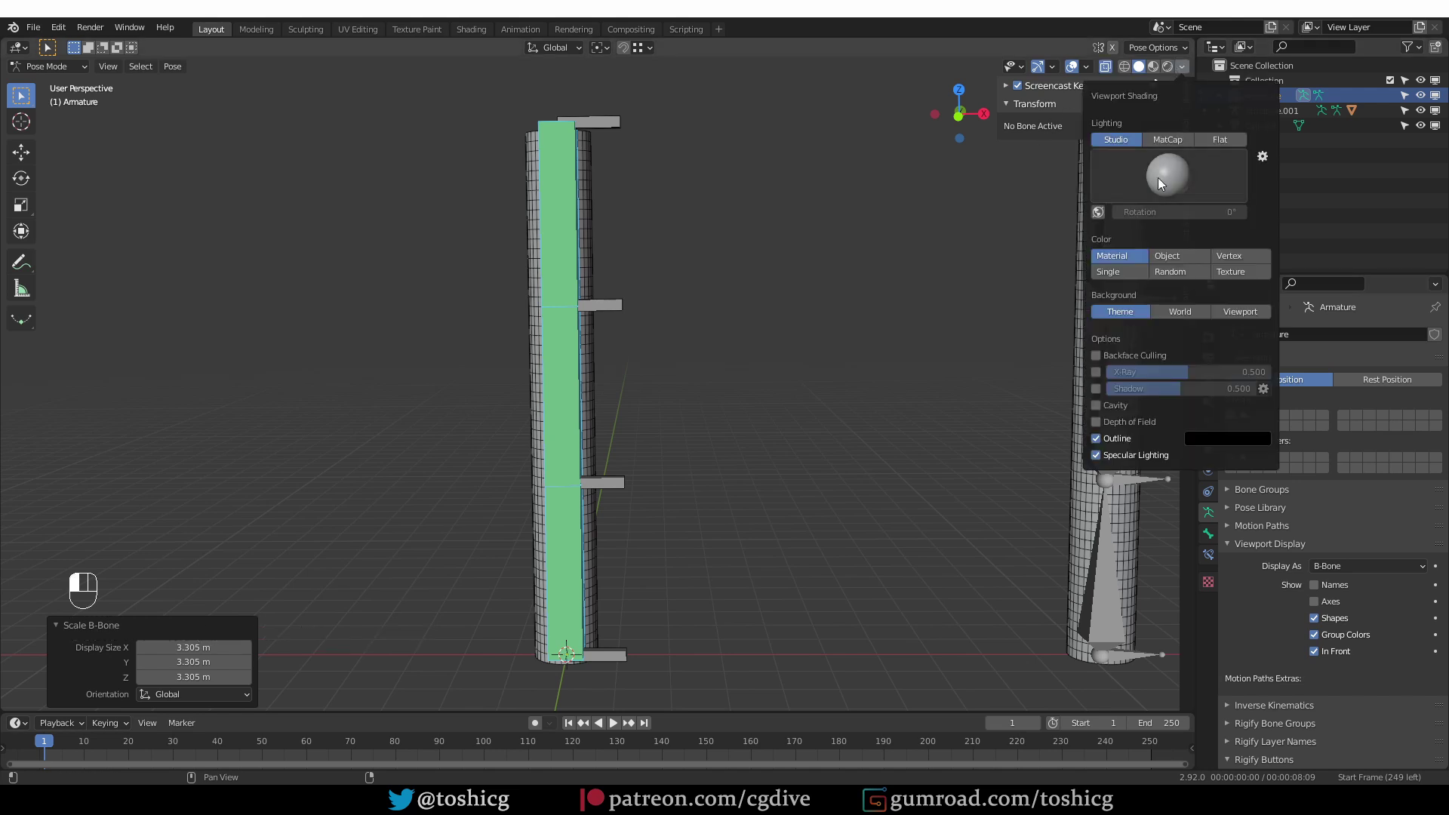
click(1095, 369)
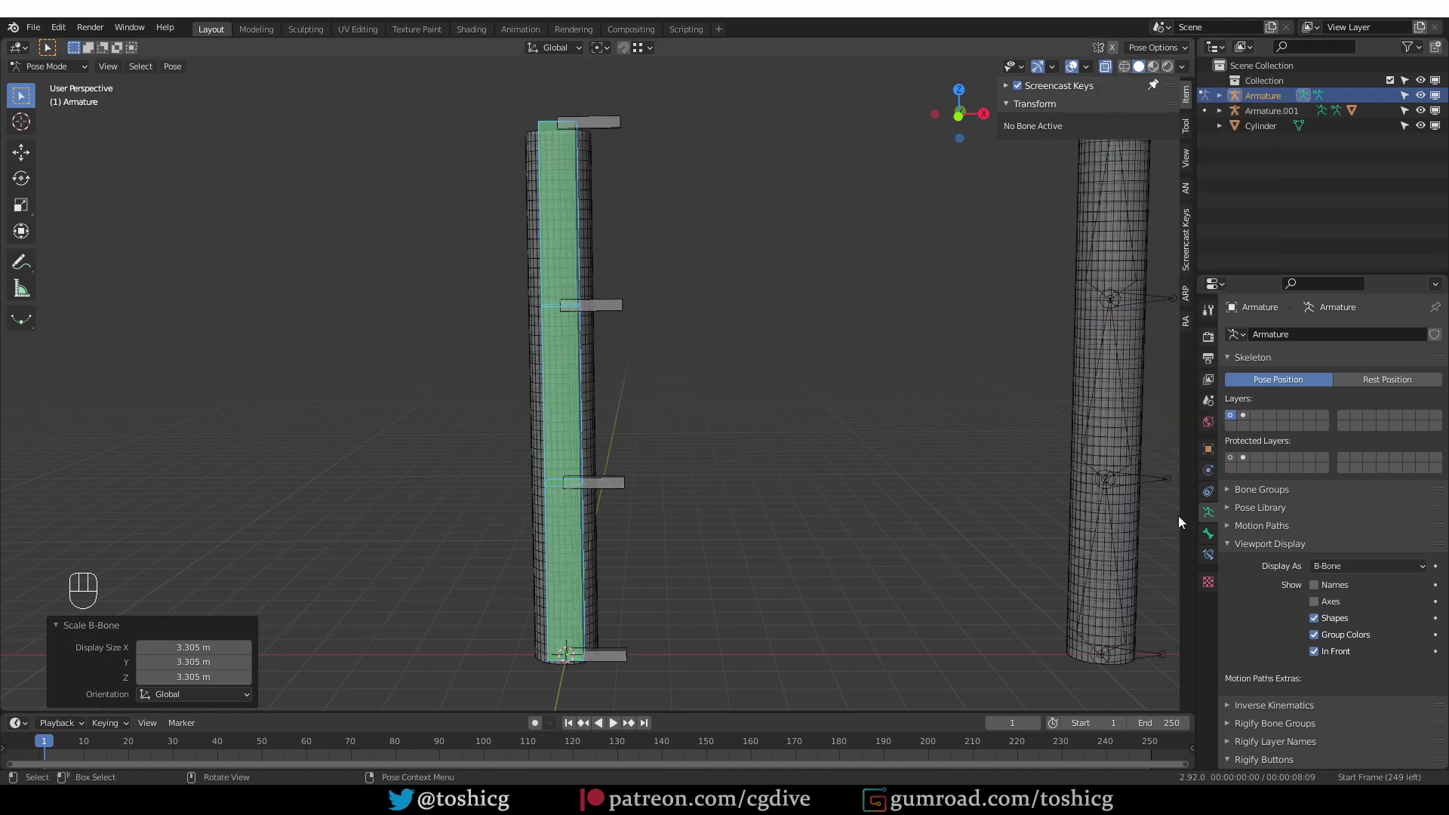
shift+click(1244, 414)
Add Copy Location and Copy Rotation constraints to the top deform bone, targeting the overlapping top stretchy bone
scroll(576, 273, up, 3)
click(618, 320)
middle_drag(618, 319, 617, 269)
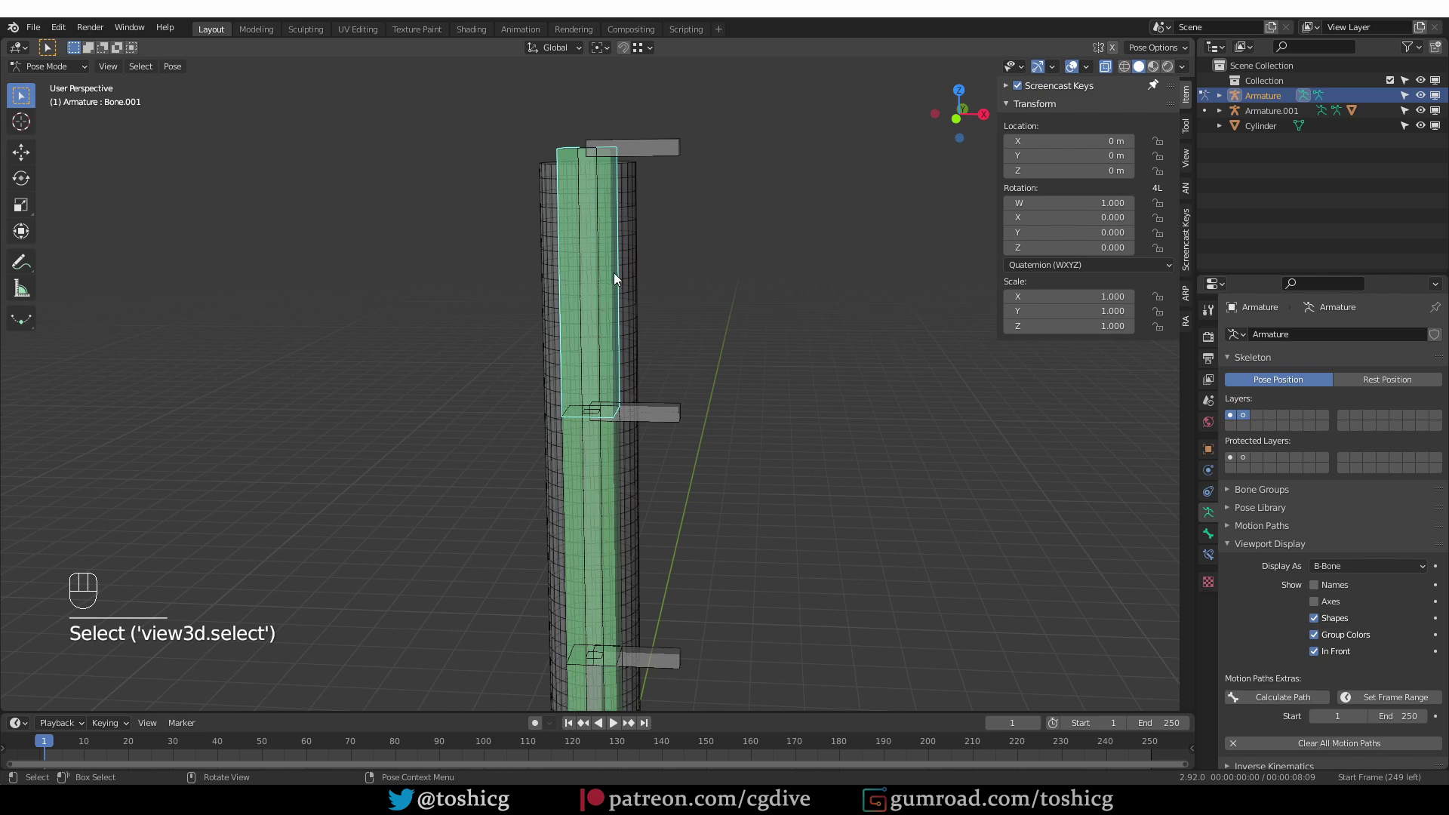
key(shift)
shift+click(595, 265)
key(shift+ctrl+c)
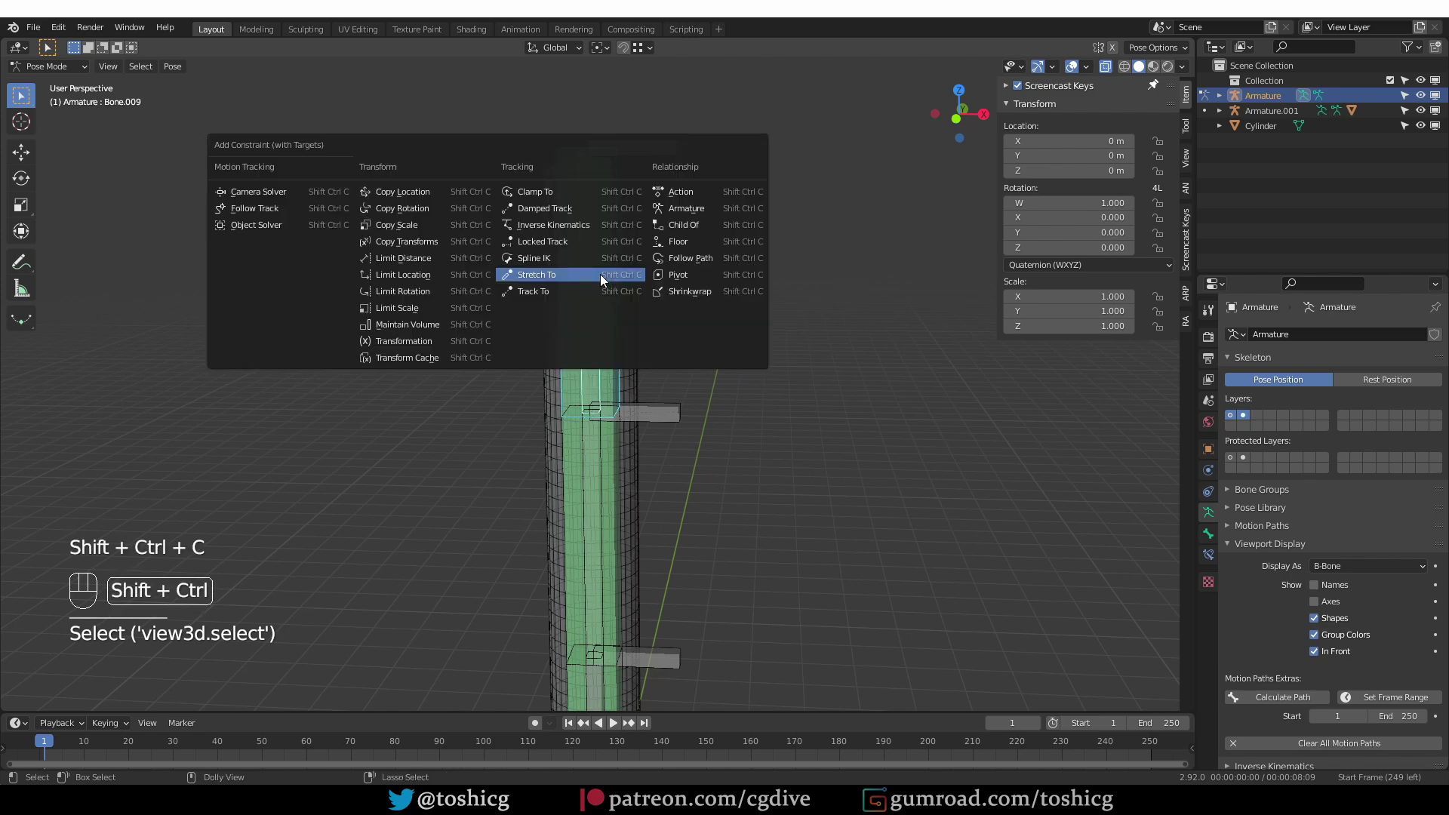
click(448, 193)
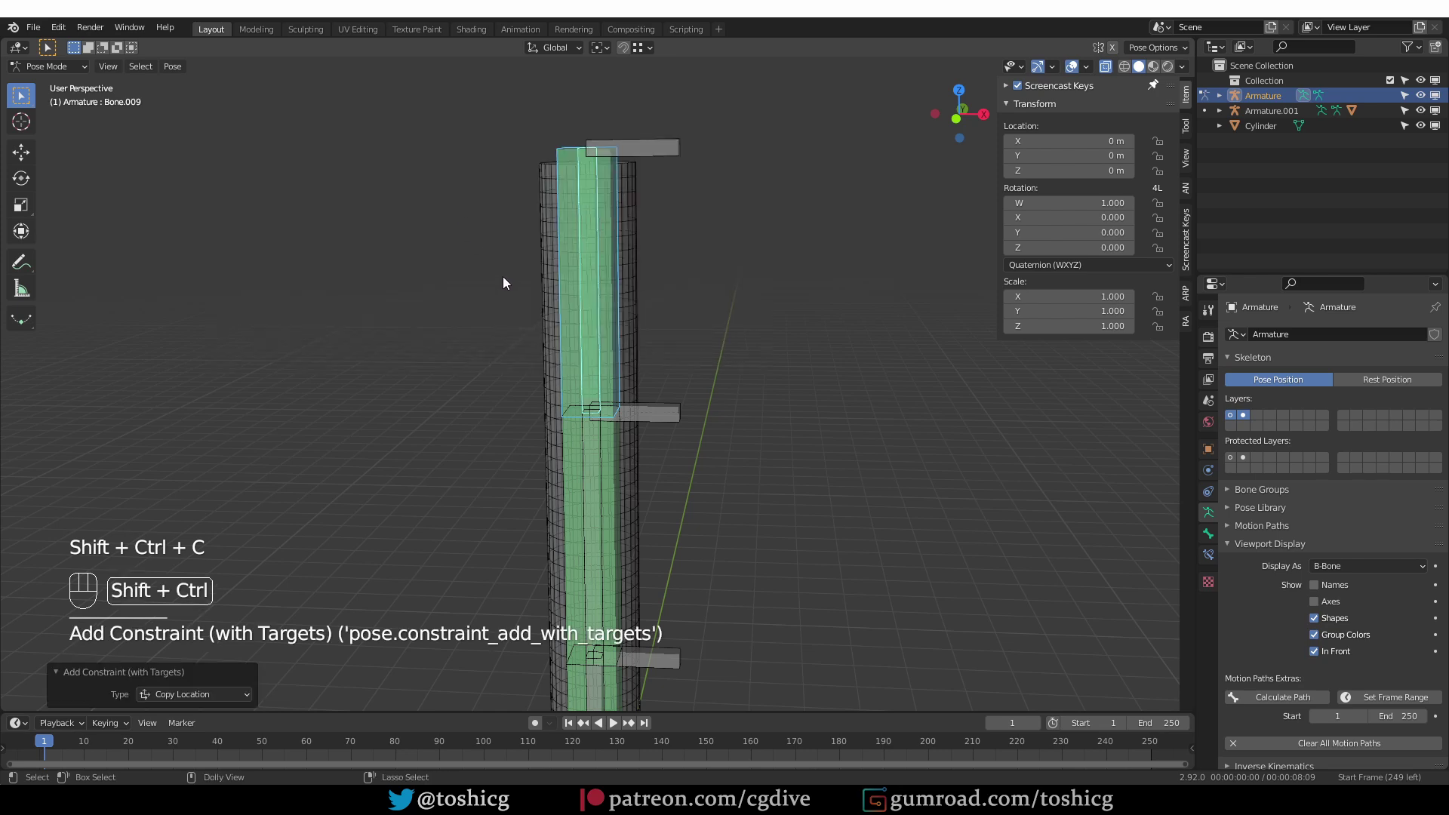
key(shift+ctrl+c)
click(456, 290)
Constrain the middle and bottom deform bones to their matching stretchy bones with Copy Location and Copy Rotation
shift+middle_drag(623, 548, 590, 386)
click(600, 419)
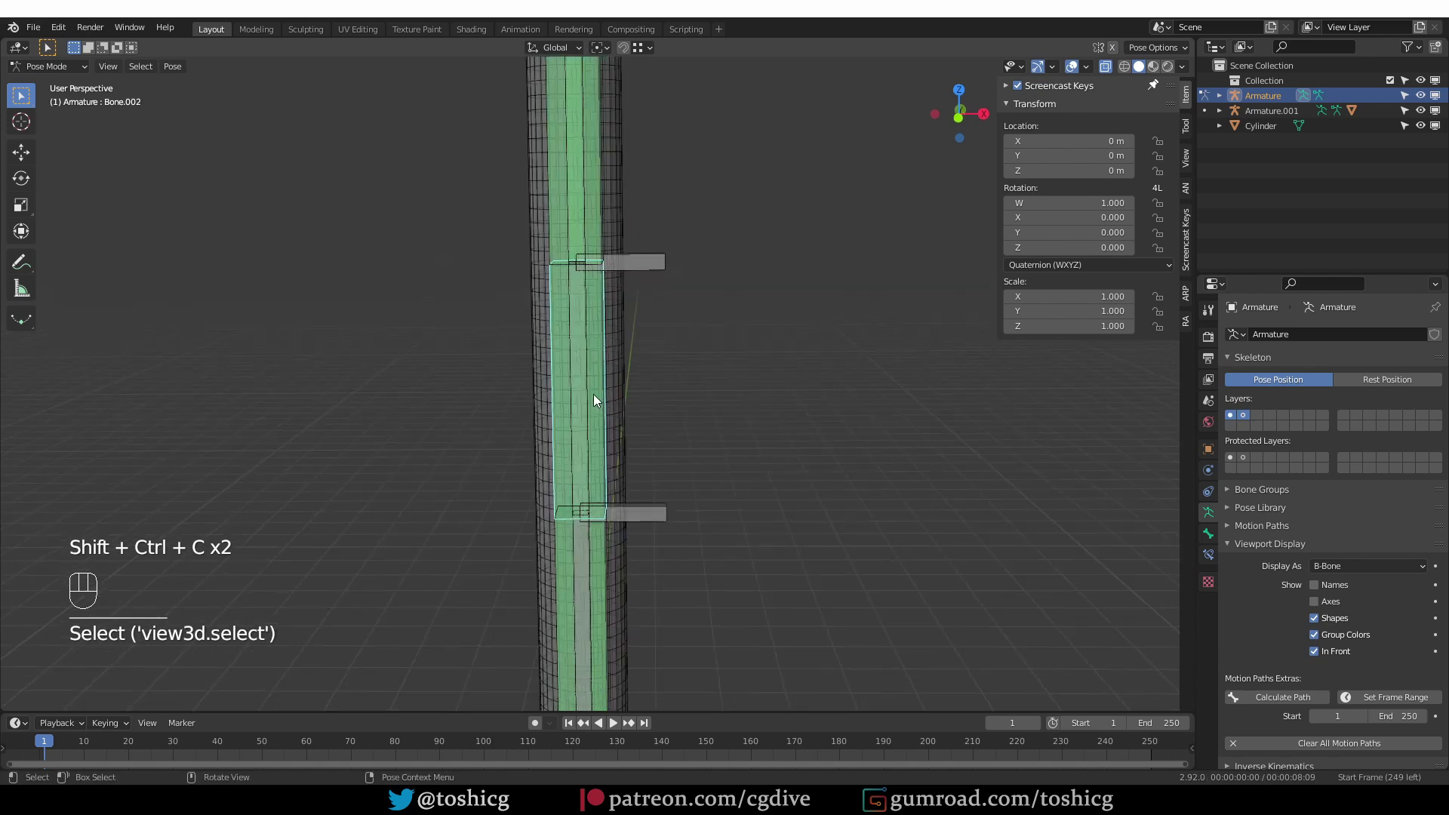
ctrl+shift+click(597, 409)
key(shift+ctrl+c)
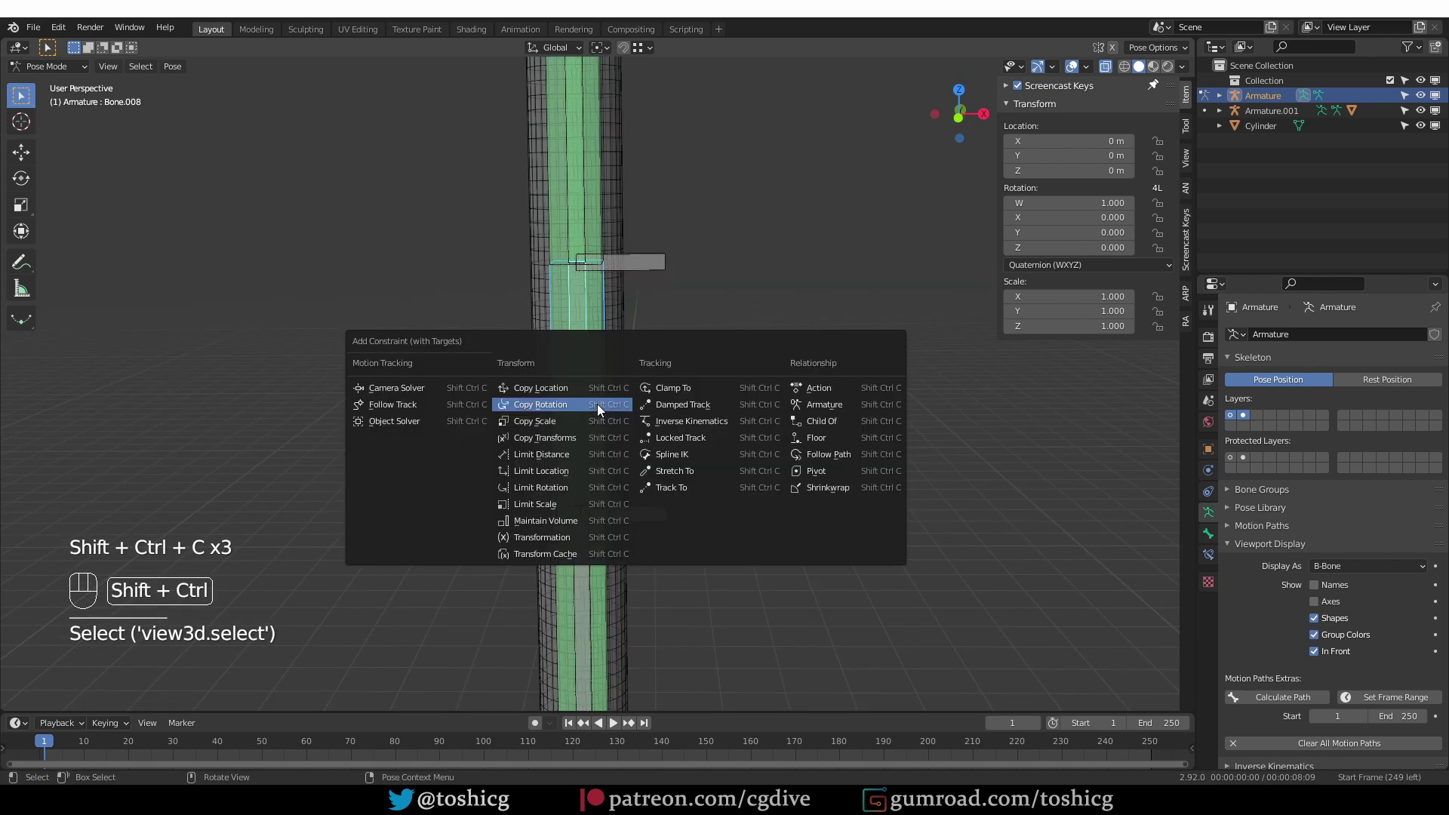
click(594, 398)
key(shift+ctrl+c)
shift+click(582, 587)
key(shift+ctrl+c)
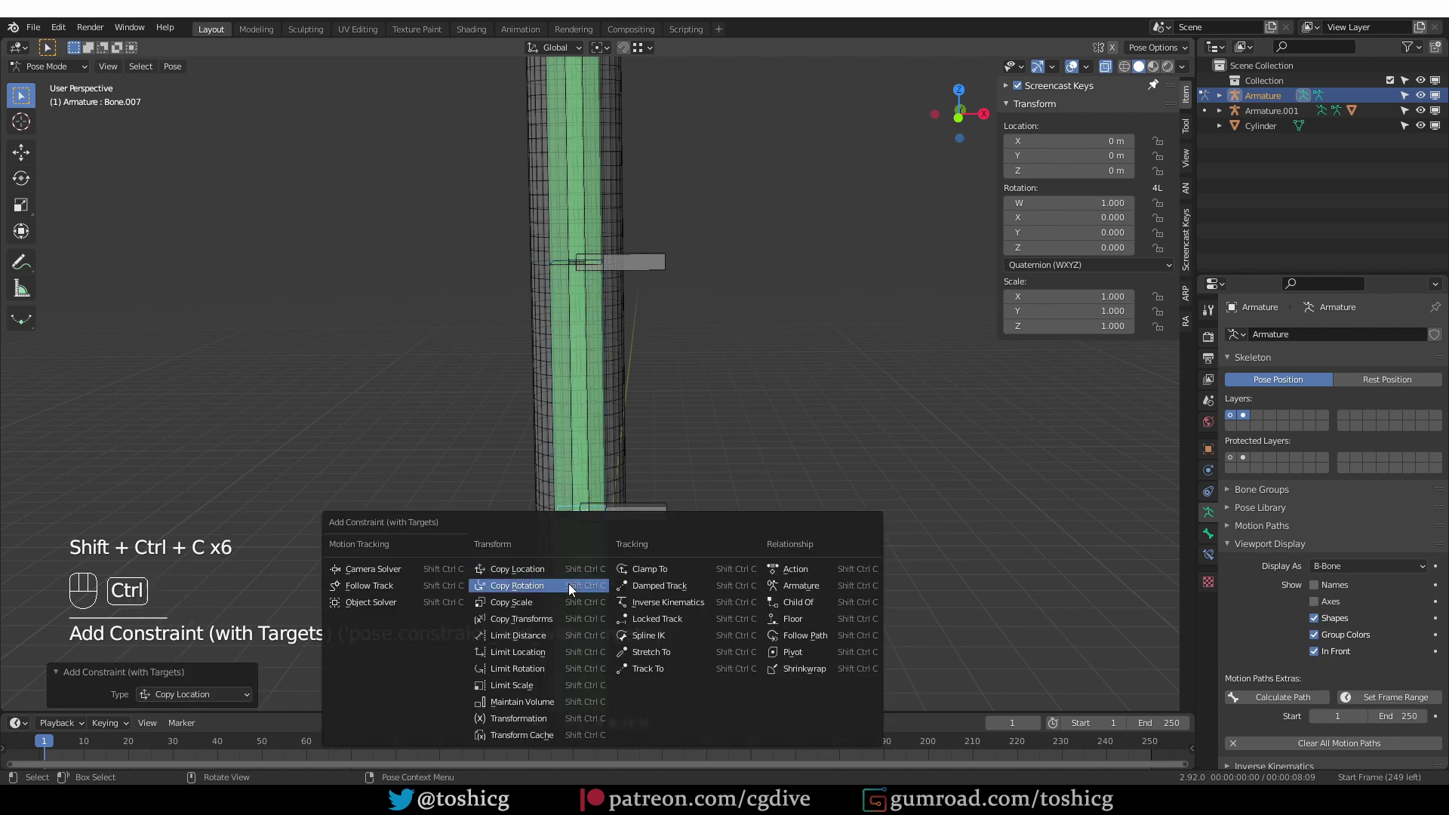
click(569, 574)
Parent the cylinder to the constrained armature with automatic weights and put the armature in Pose Mode
scroll(646, 518, down, 5)
key(Tab)
middle_drag(551, 341, 599, 213)
click(599, 213)
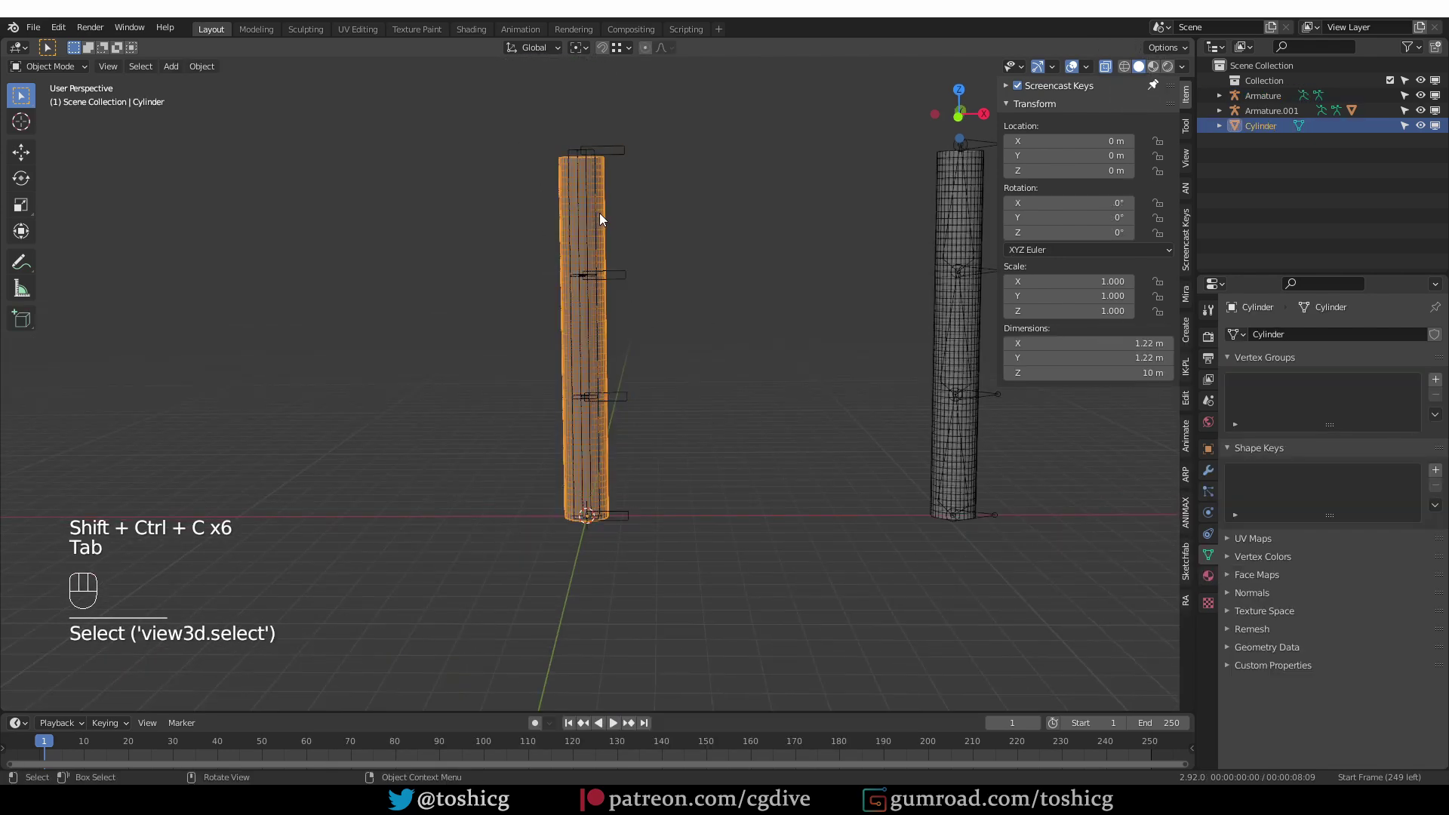
shift+click(620, 278)
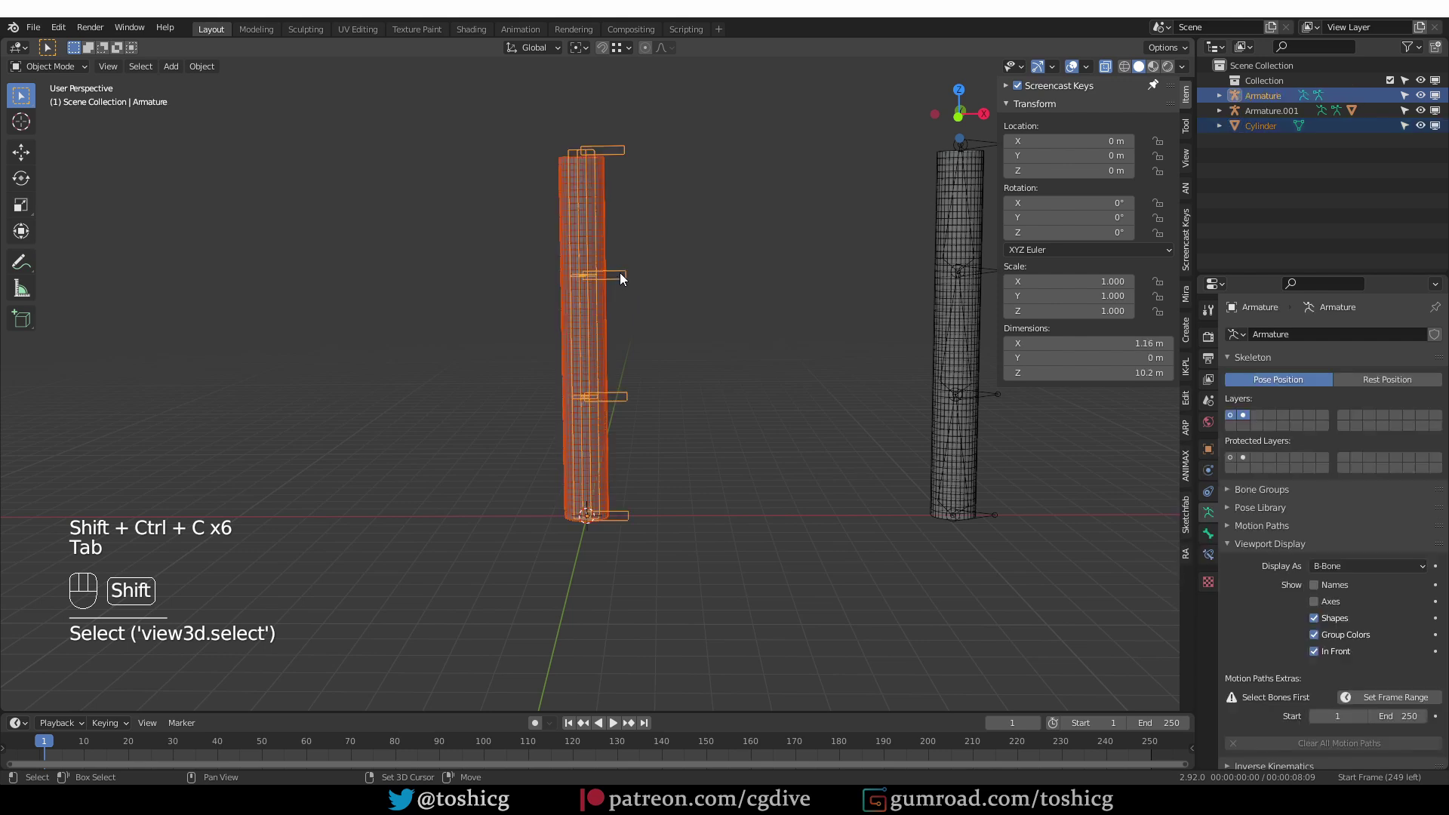
key(ctrl+p)
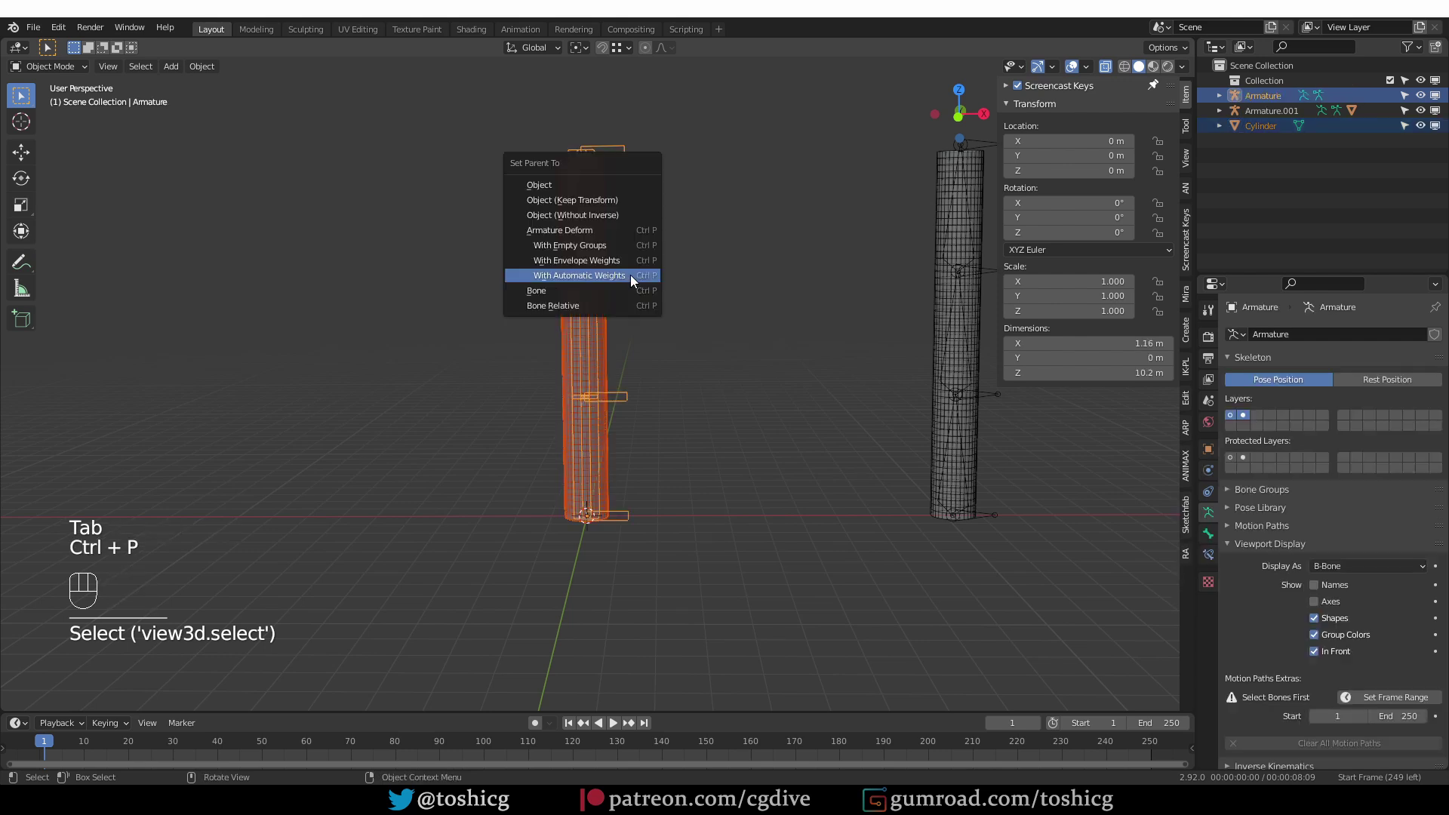
click(631, 274)
middle_drag(645, 300, 616, 296)
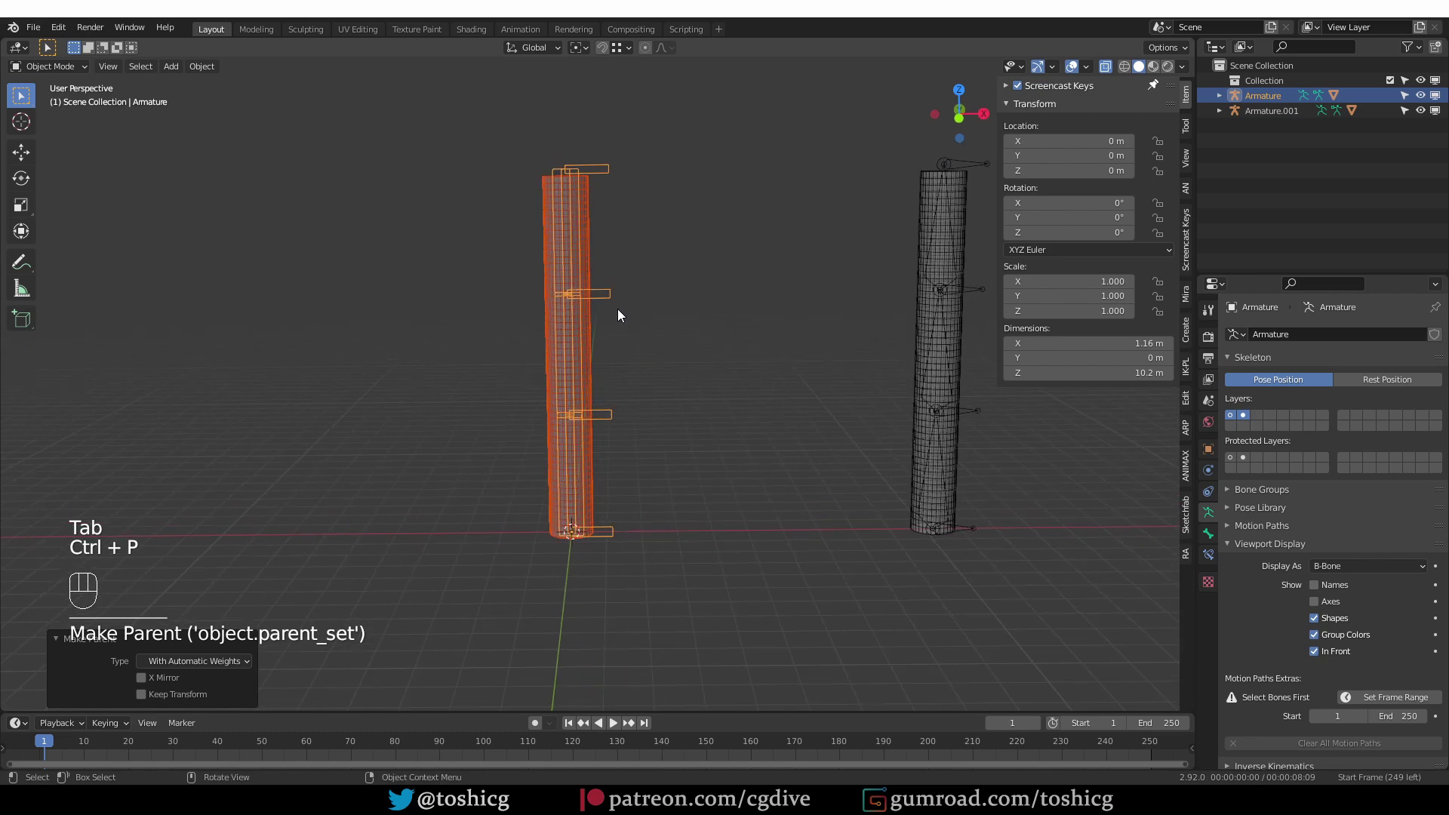
key(Tab)
Try moving the upper and lower middle control bones to check the cylinder's deformation, cancelling each move
click(601, 295)
key(g)
right_click(641, 310)
middle_drag(702, 403, 712, 405)
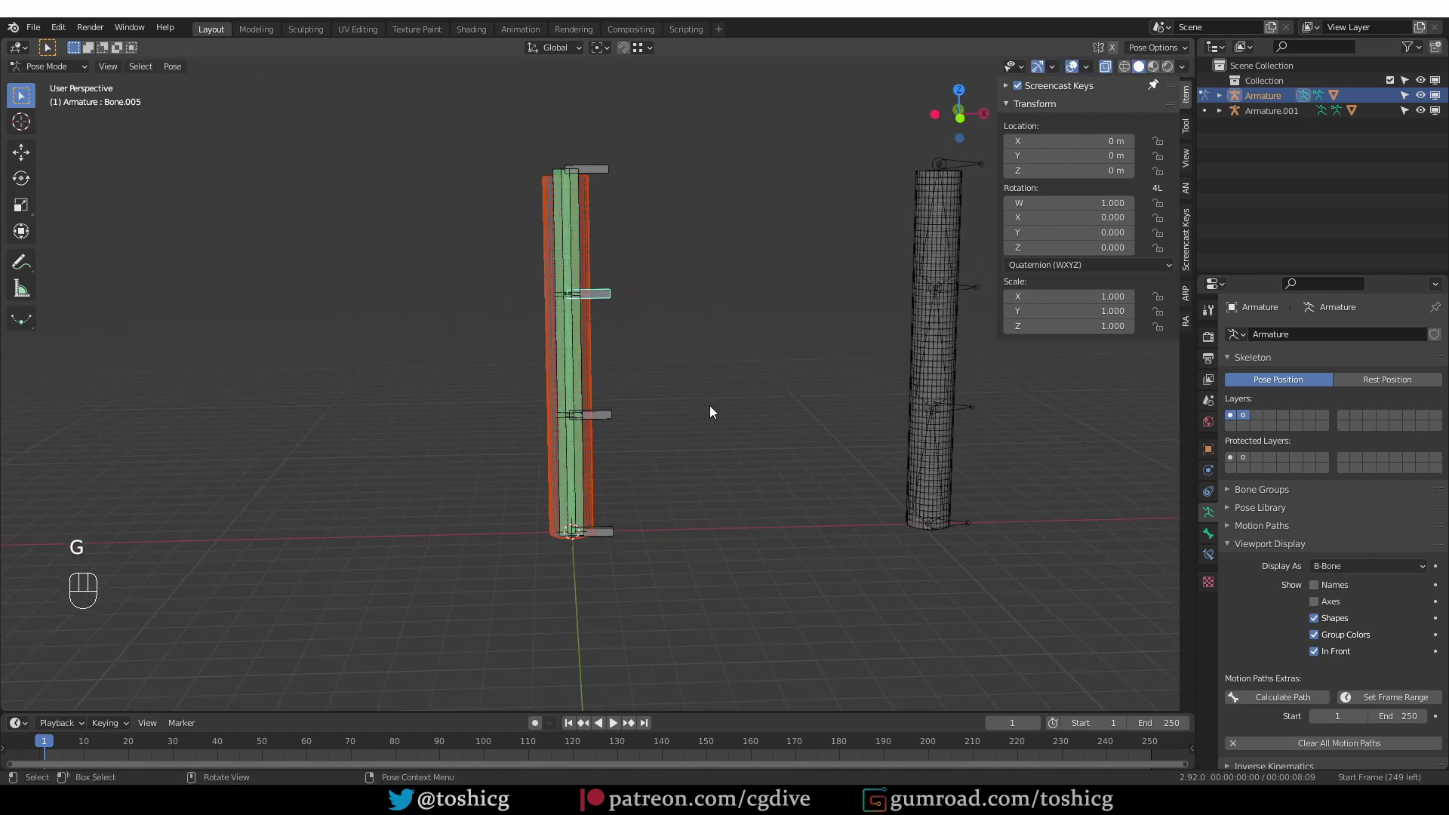
key(g)
right_click(595, 415)
click(596, 415)
key(g)
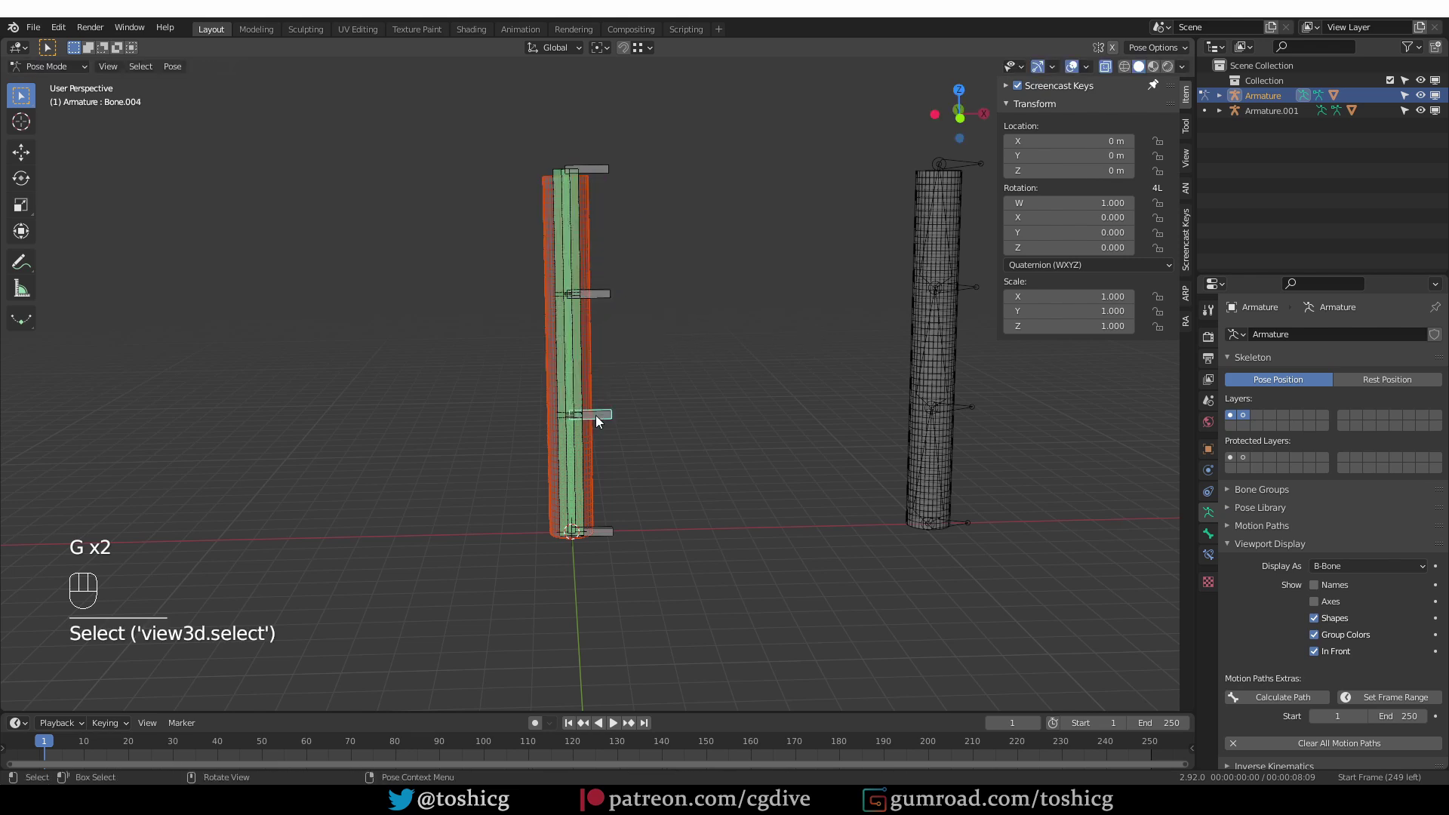
right_click(614, 413)
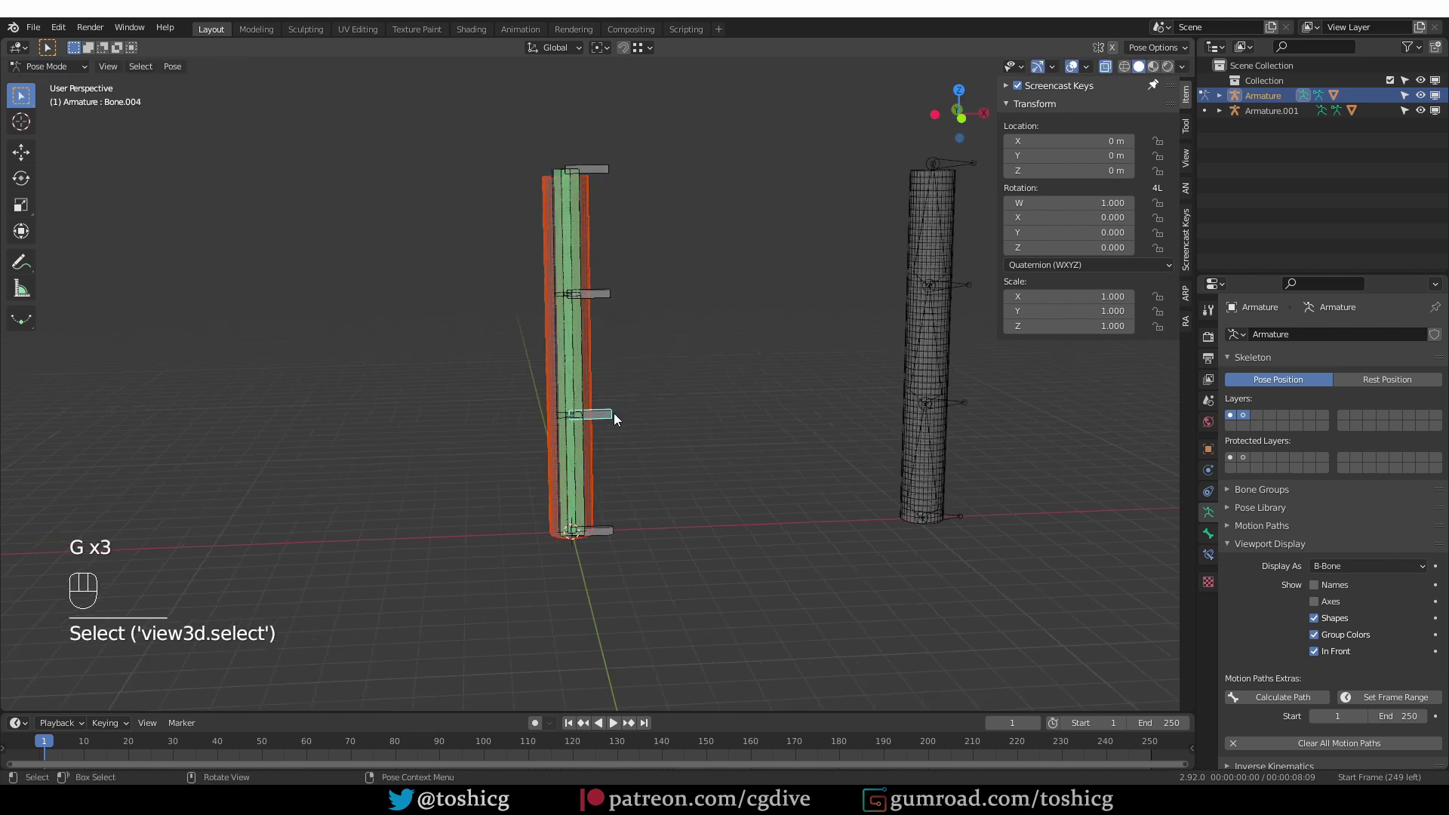
Show only the second bone layer and assign all its deform bones to a new bone group with theme color set 04
click(1243, 416)
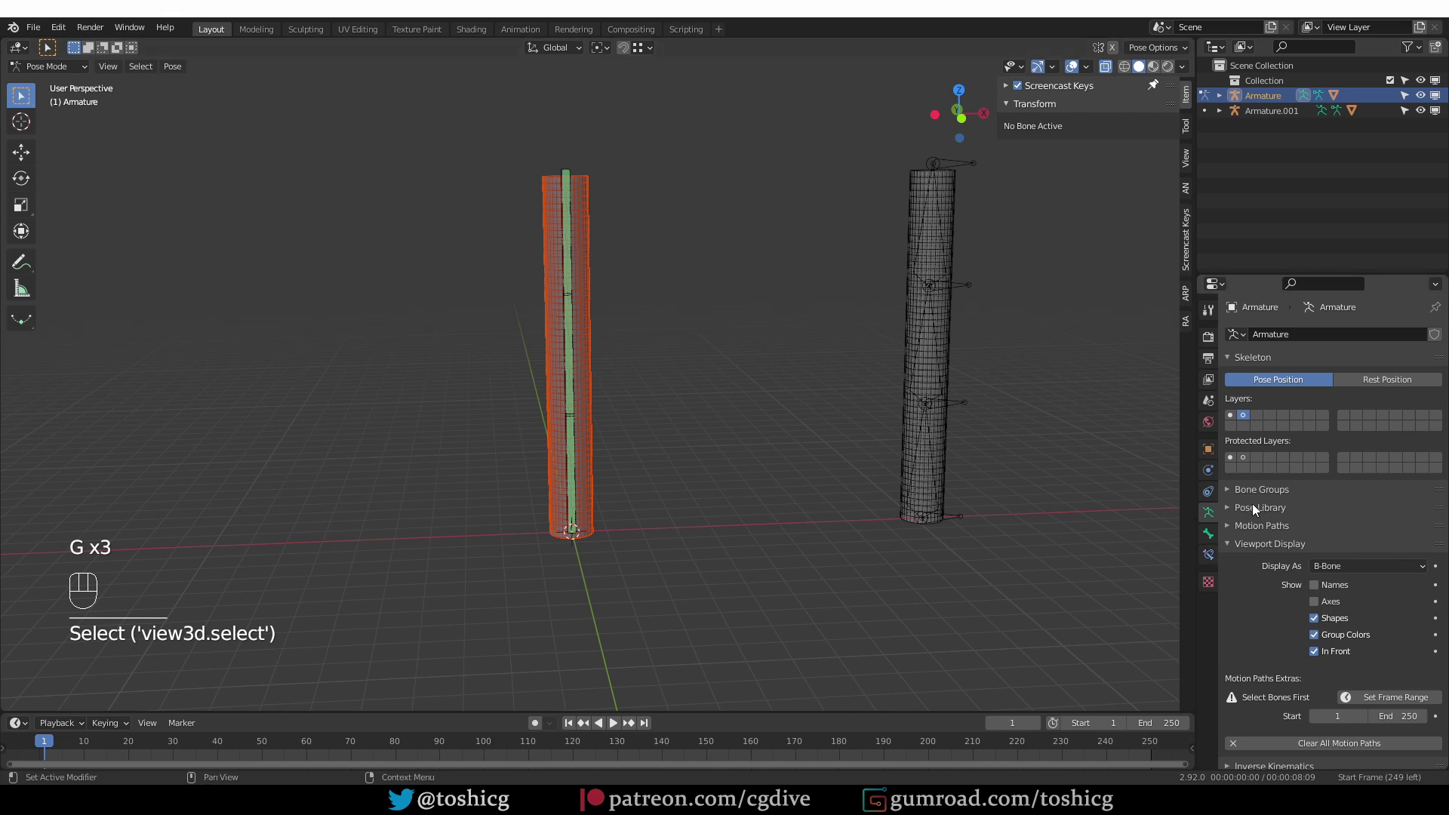
click(1270, 489)
click(1435, 512)
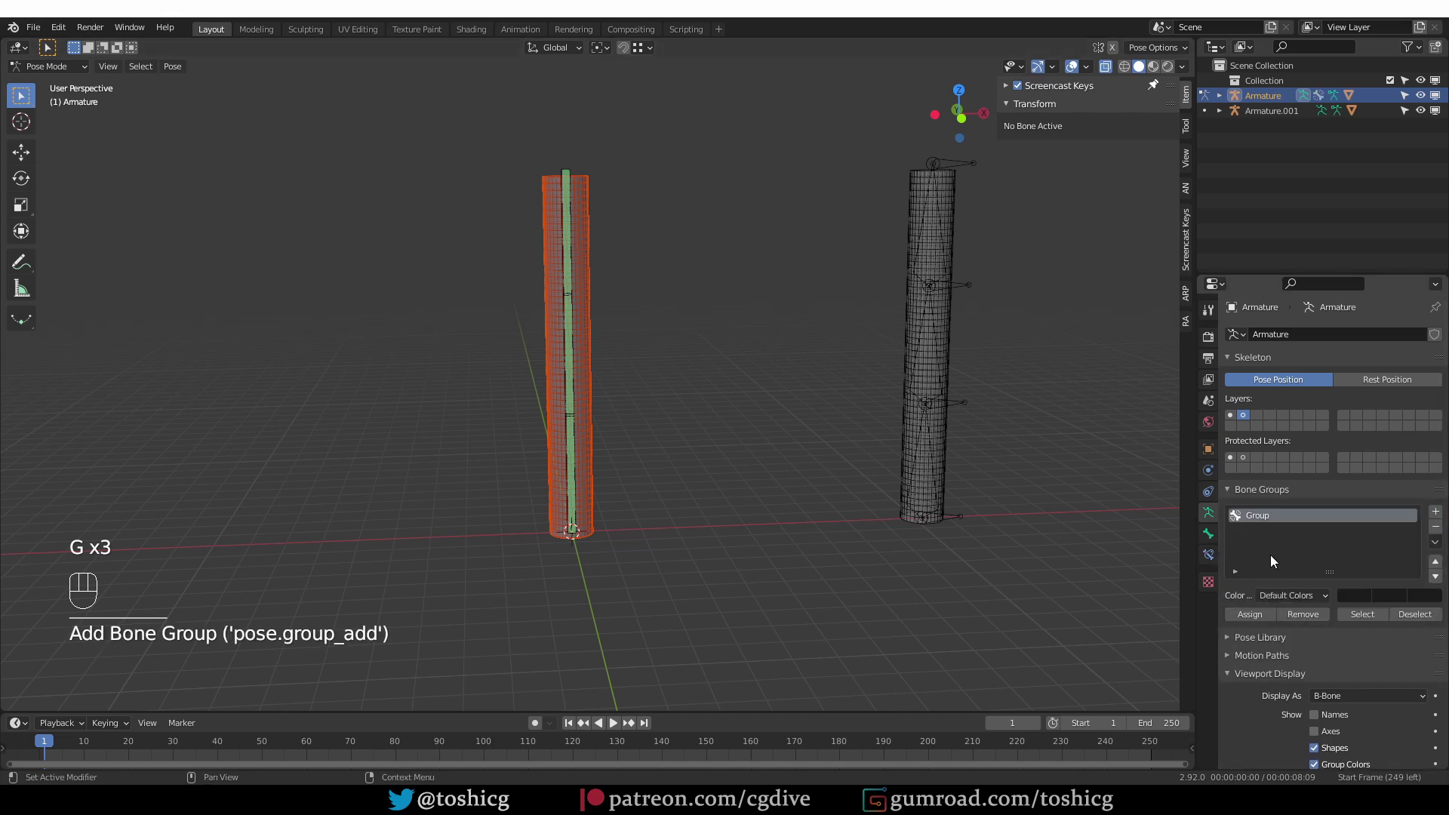
click(1283, 595)
click(1143, 520)
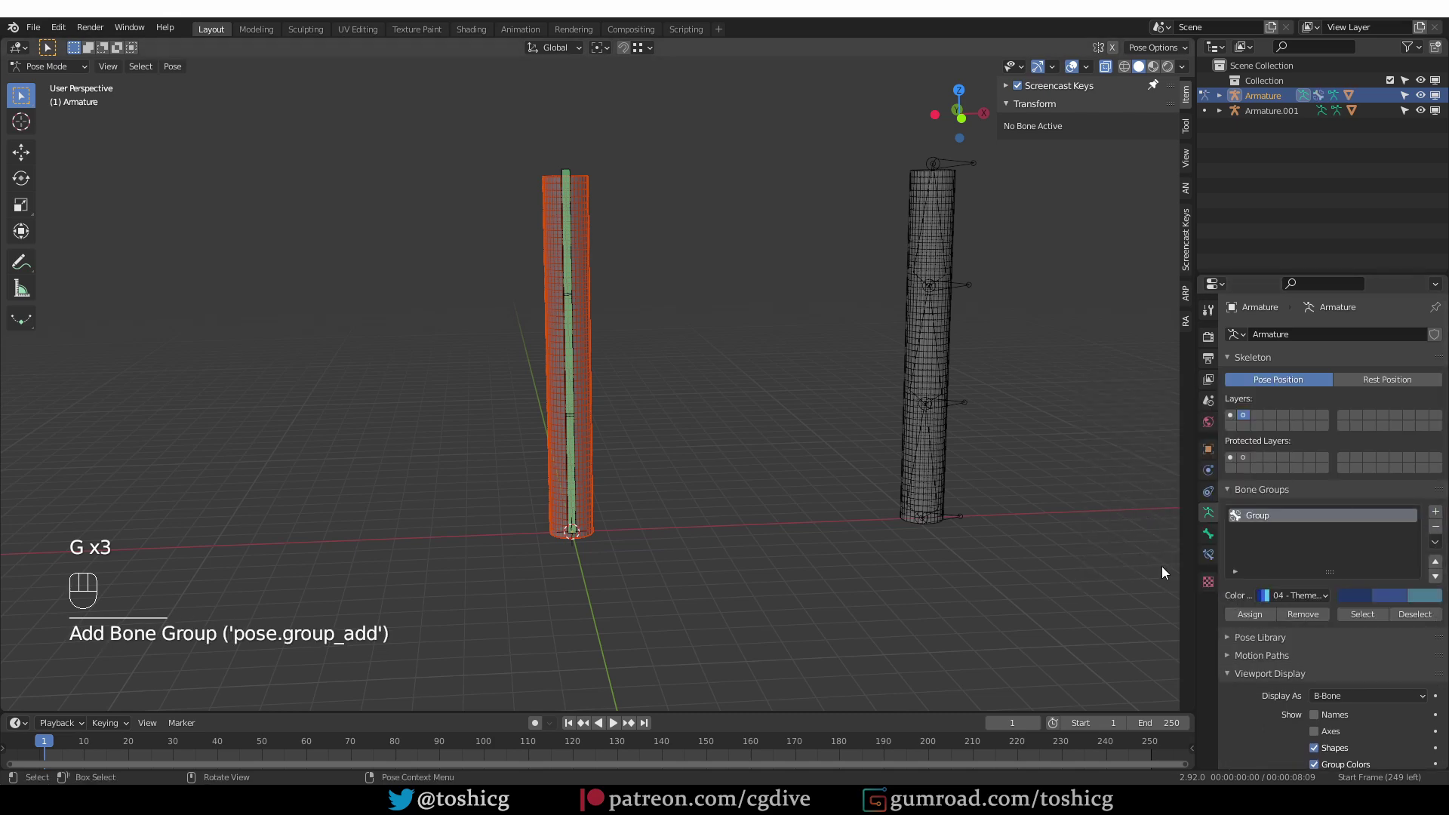
key(a)
click(1250, 614)
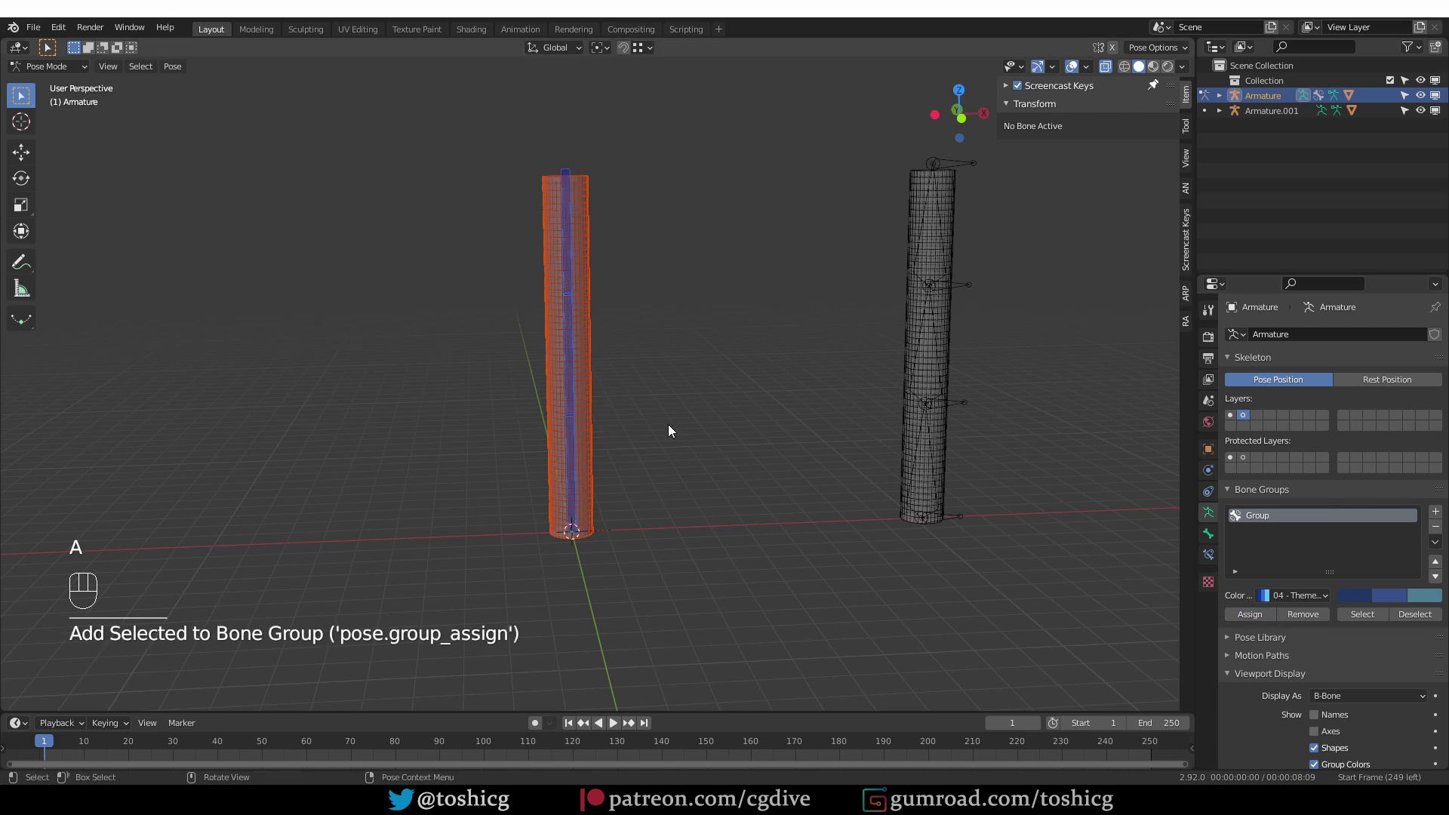
Show both bone layers and move the upper middle control bone sideways along X to bend the cylinder
middle_drag(669, 424, 953, 427)
click(620, 303)
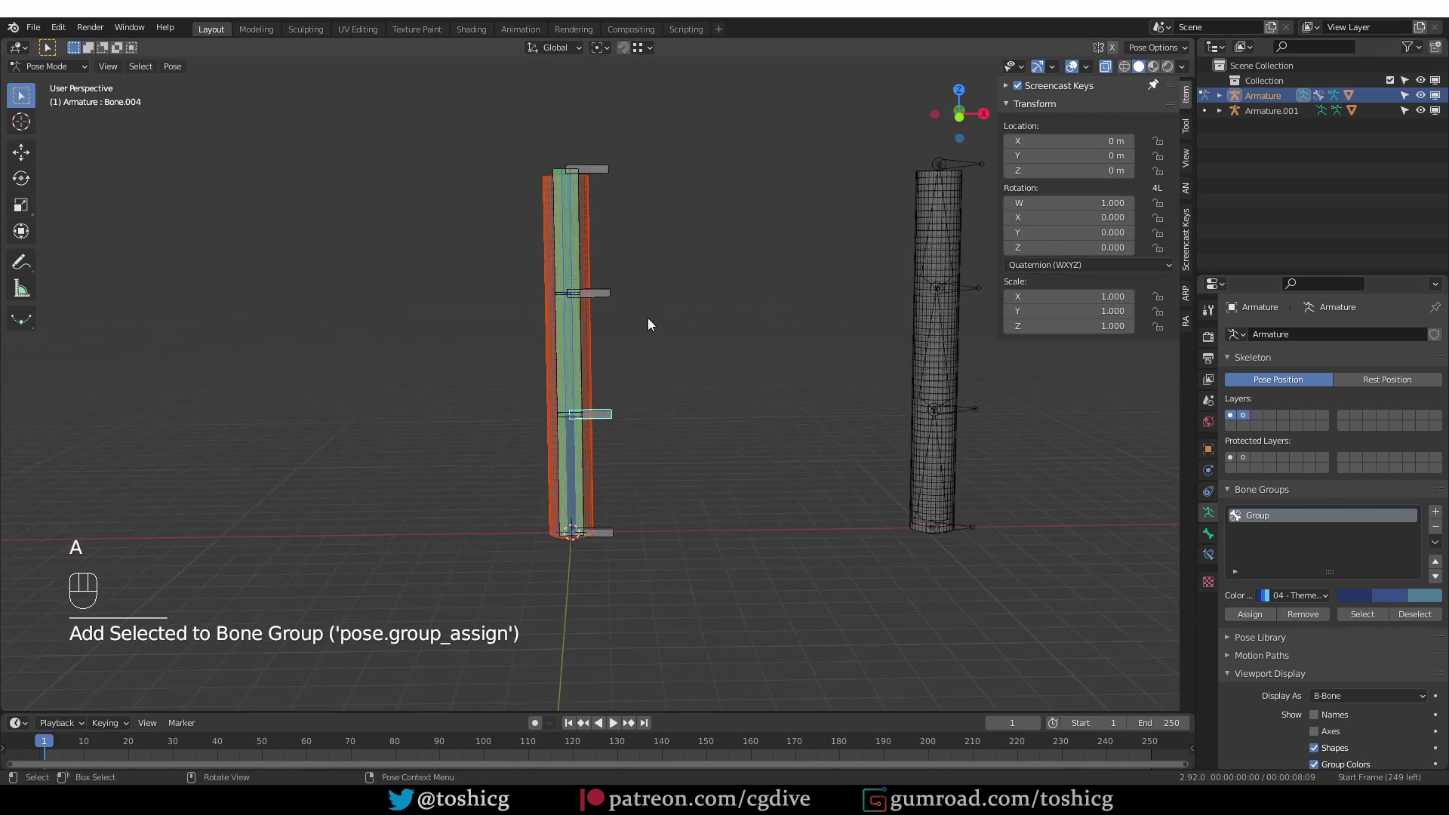
key(g)
key(g)
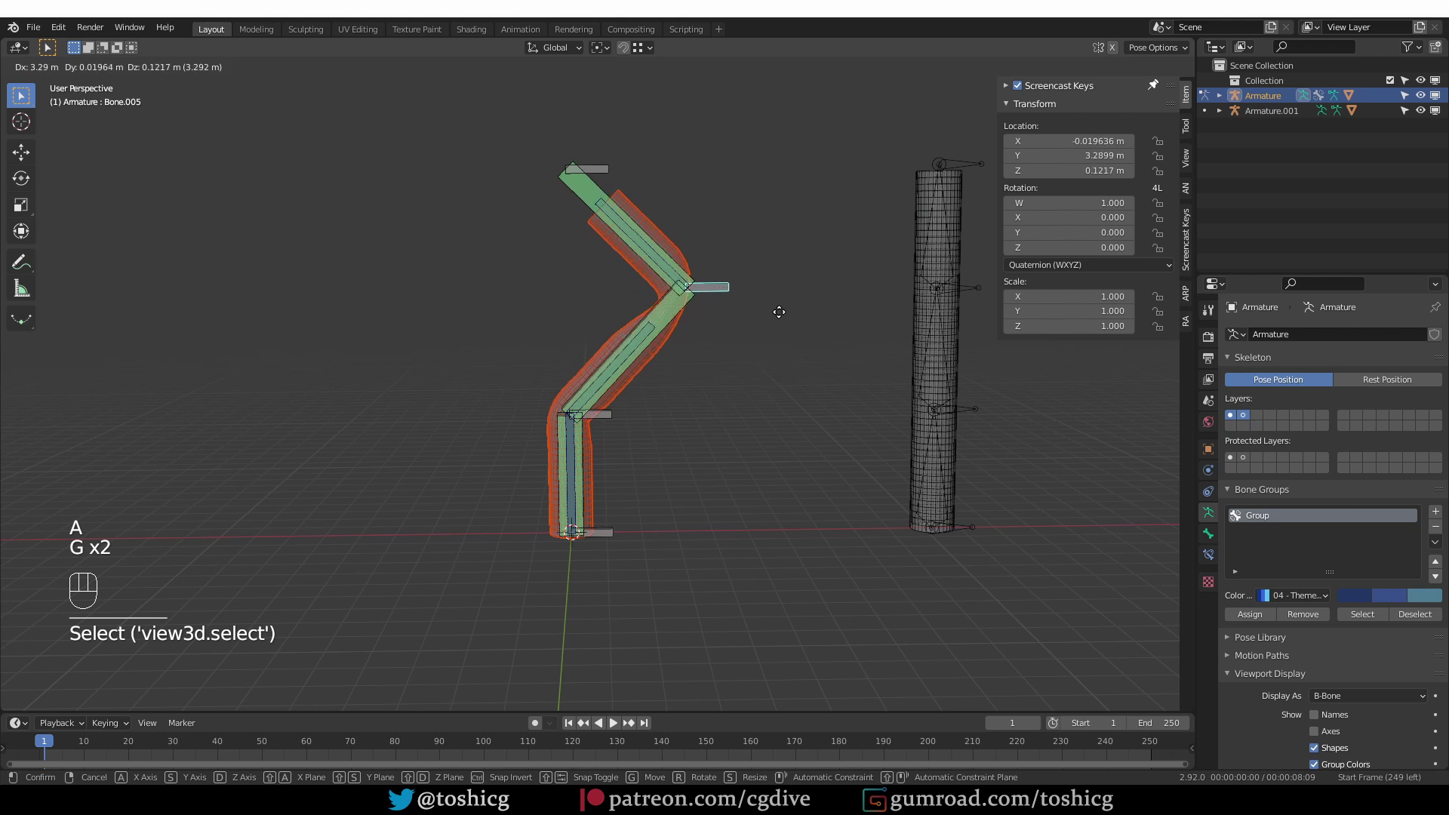
click(787, 326)
Move the lower middle control bone about 5.1 m along X and 0.85 m down, and extend the upper middle one's offset to about 4.5 m
click(606, 413)
key(g)
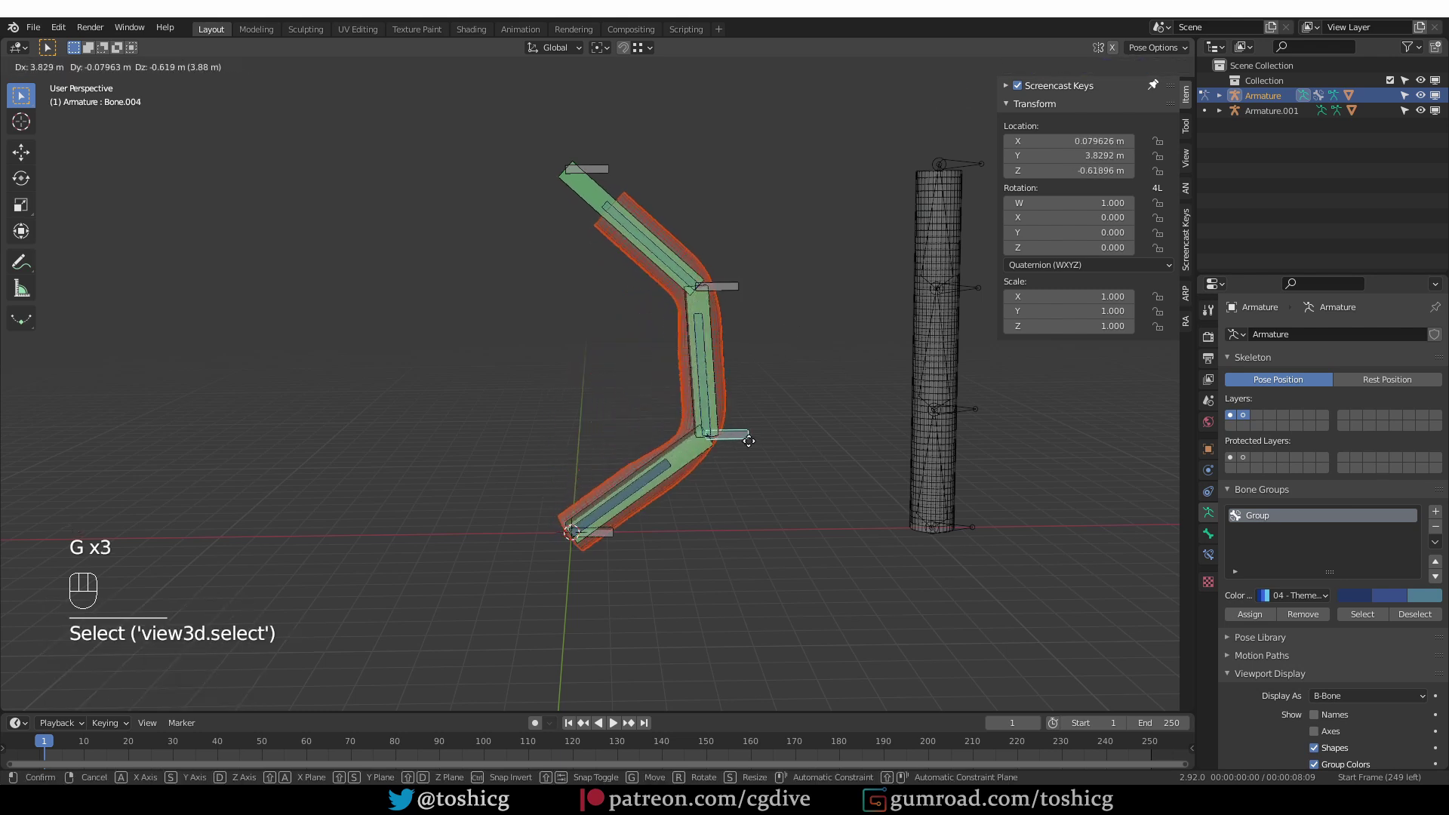
click(712, 470)
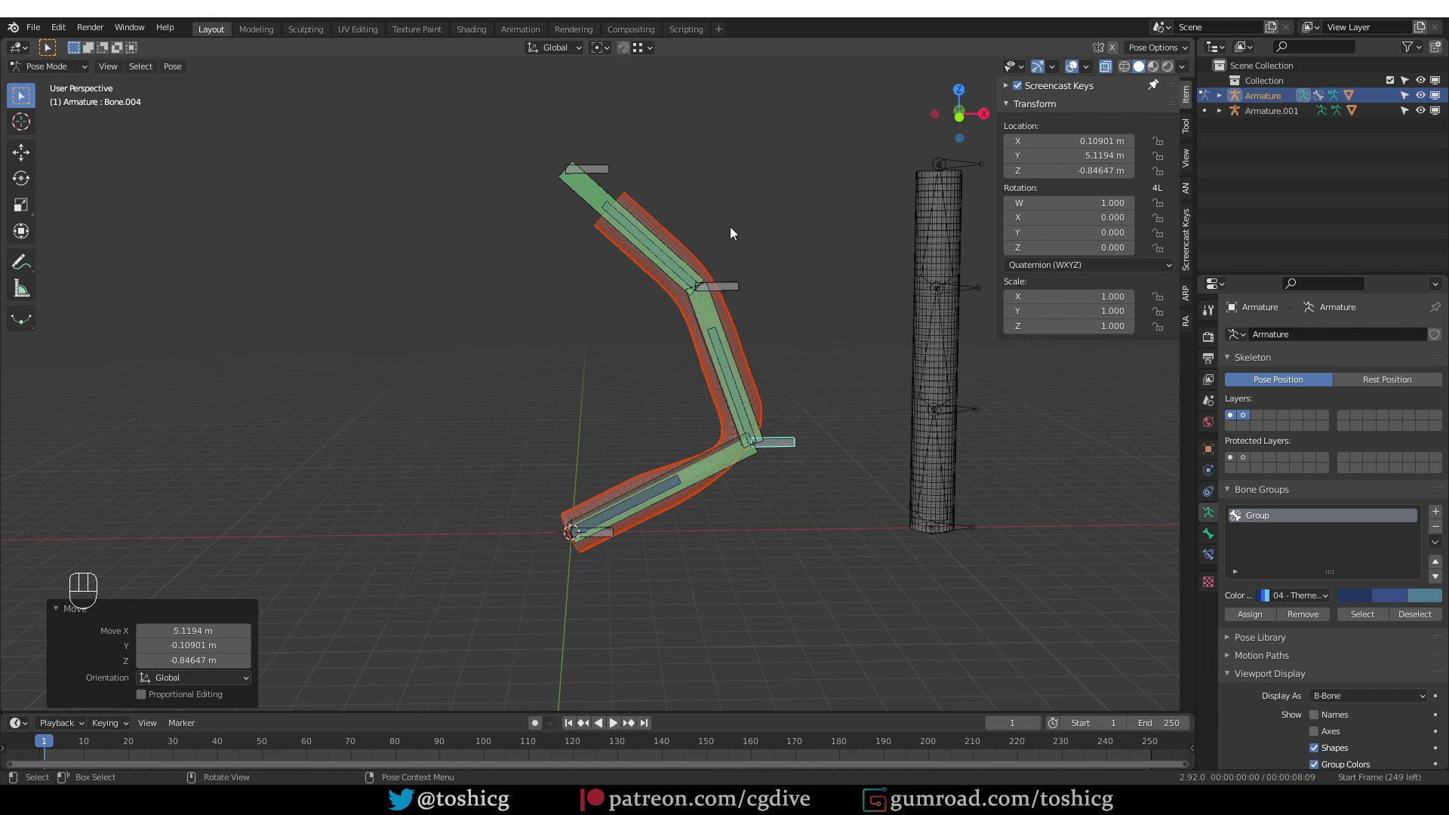
click(732, 291)
key(f)
key(g)
click(787, 284)
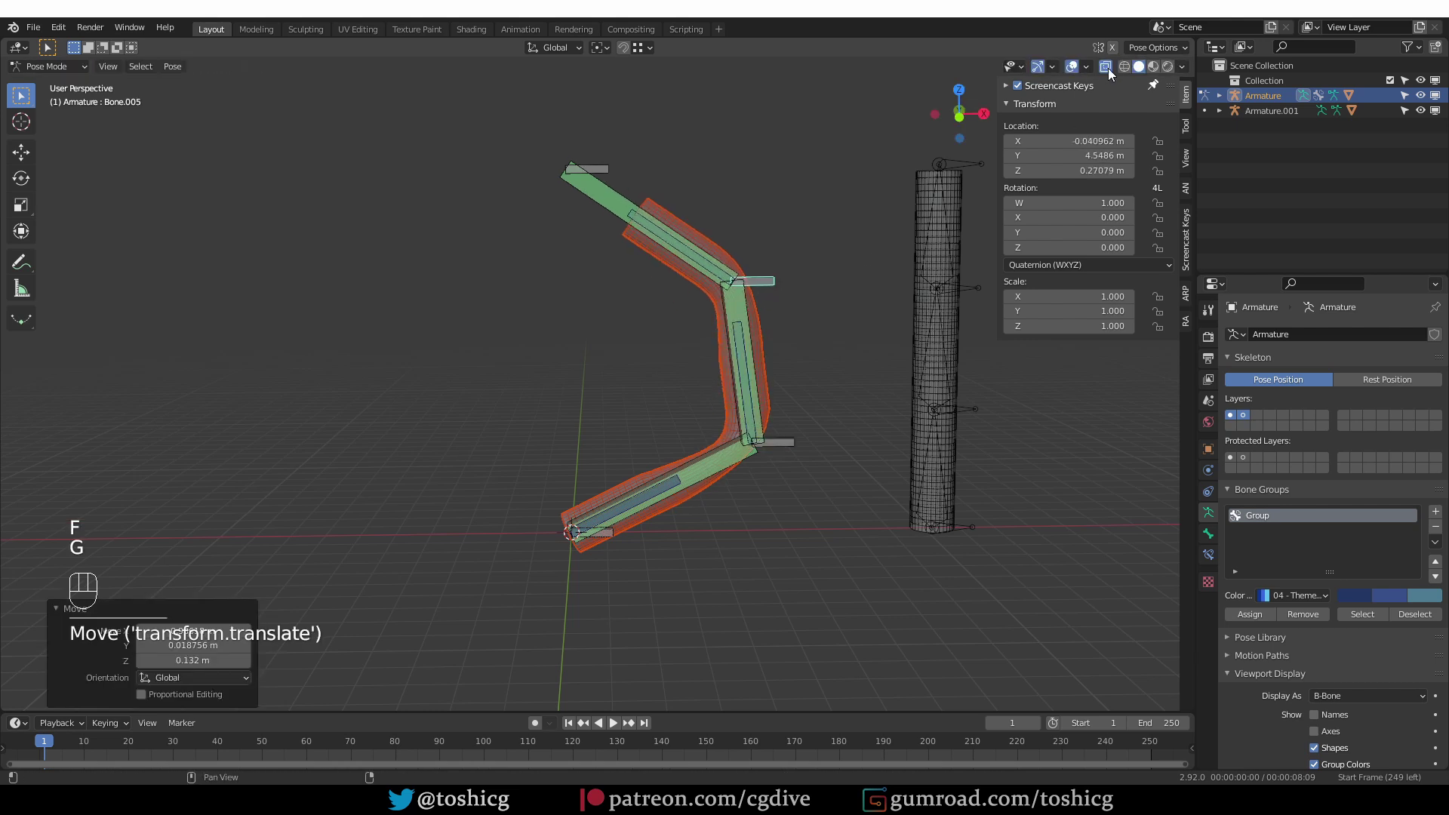
Turn off X-Ray shading and hide the three stretchy bones, leaving the deform and control bones displayed
click(1182, 67)
click(1094, 371)
click(742, 325)
shift+click(688, 264)
shift+click(627, 497)
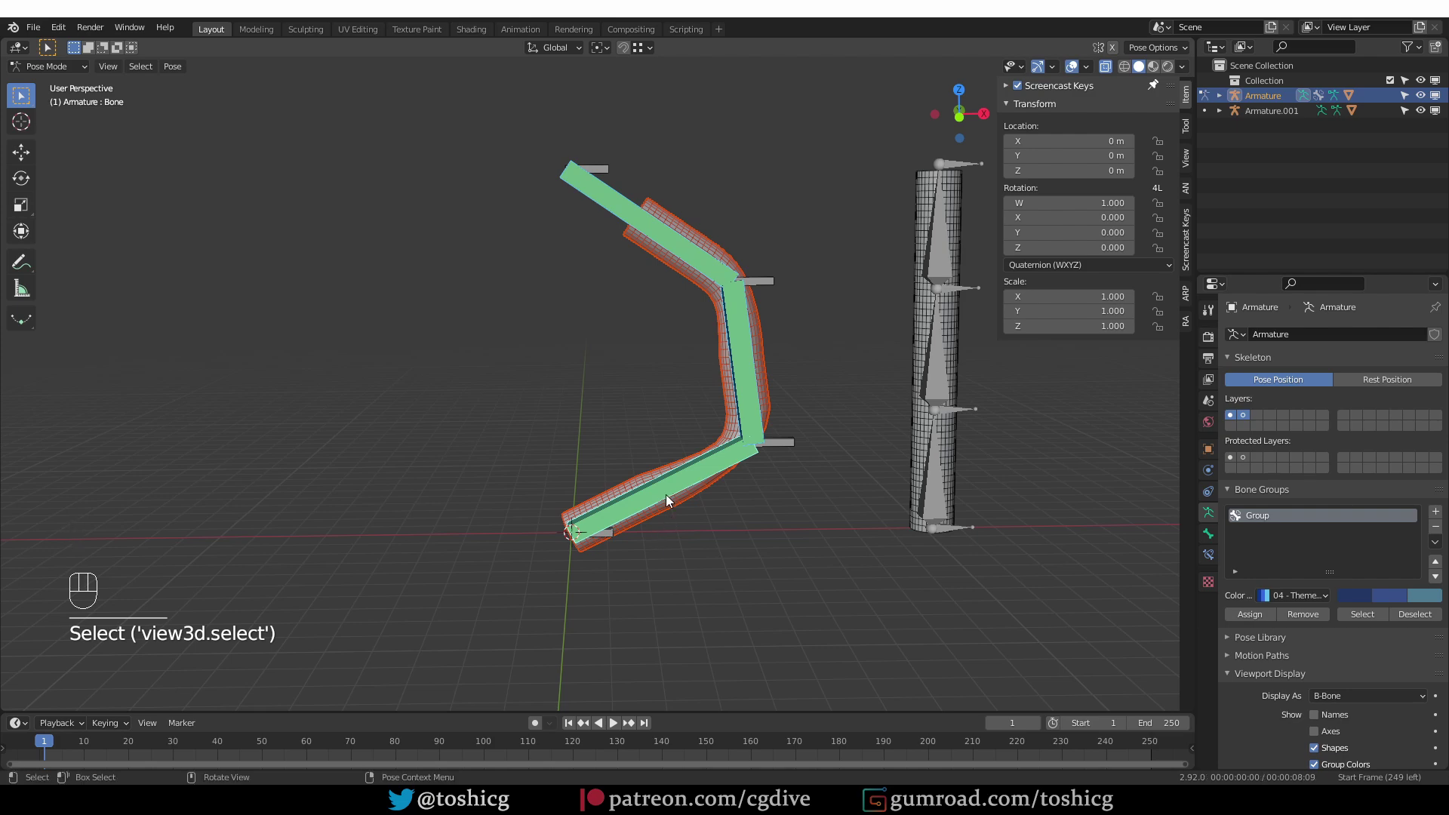
key(h)
Move the lower middle control bone further out and down, and the upper middle one further out along X
click(776, 442)
key(g)
click(811, 480)
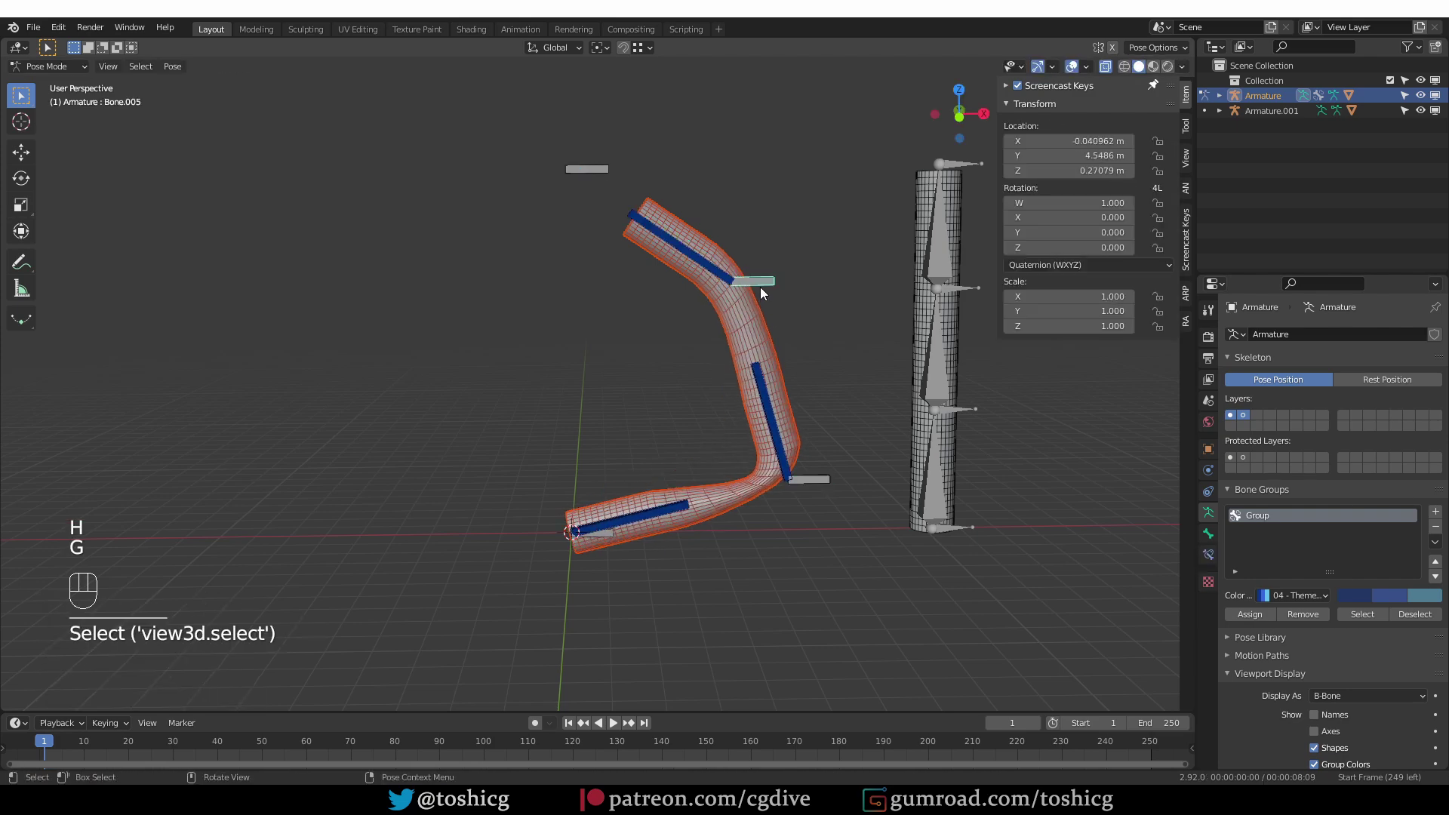
click(759, 285)
key(g)
click(808, 290)
Move the bottom control bone down and away from the bend, and lower the lower middle one by about 1.2 m
click(596, 538)
key(g)
click(547, 622)
click(809, 480)
key(g)
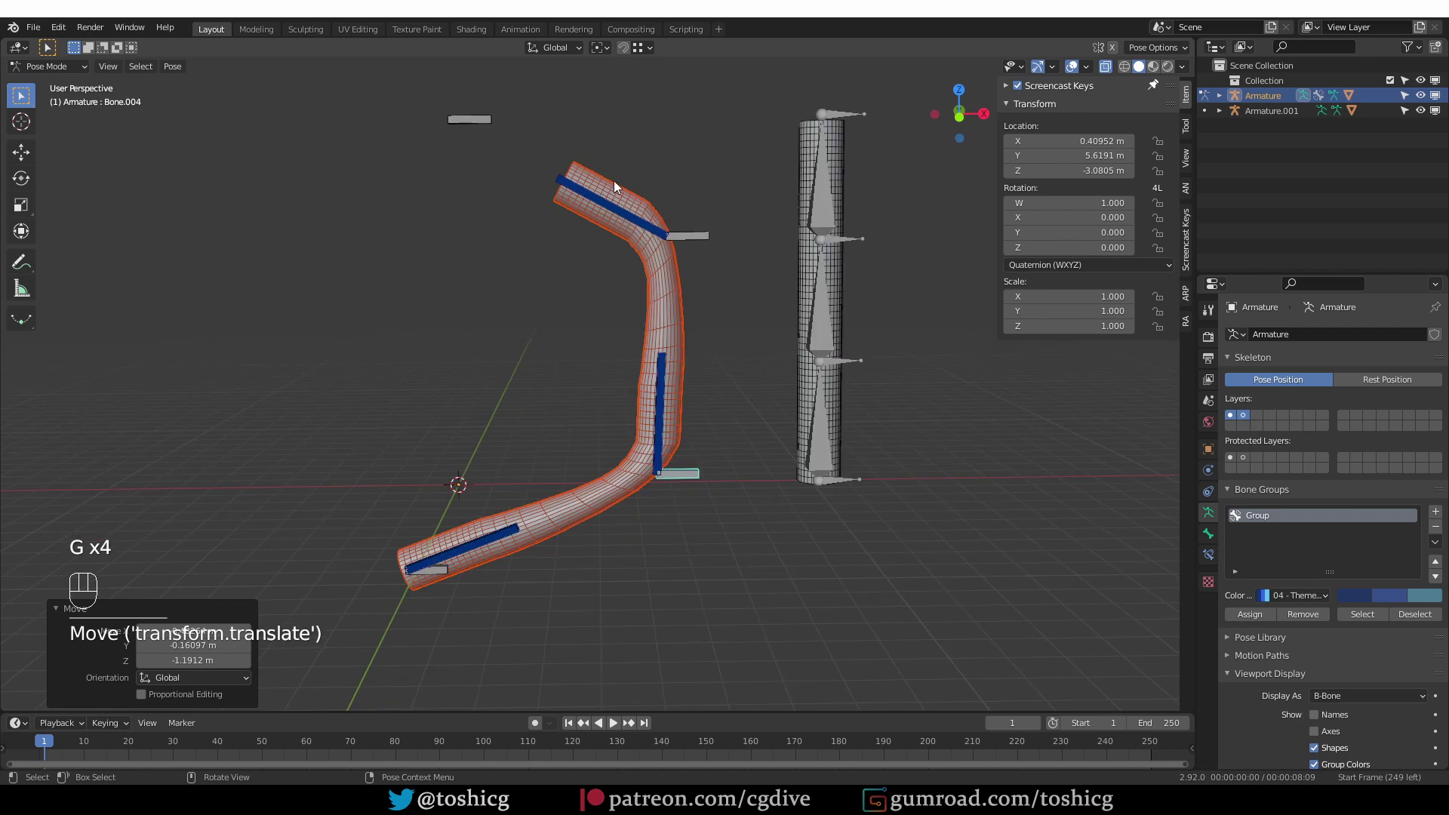
Switch to the original rig copy, Armature.001, in Pose Mode and move its bottom control bone about 3 m down
middle_drag(809, 450, 861, 496)
key(Tab)
click(849, 482)
key(Tab)
click(854, 484)
key(g)
click(845, 598)
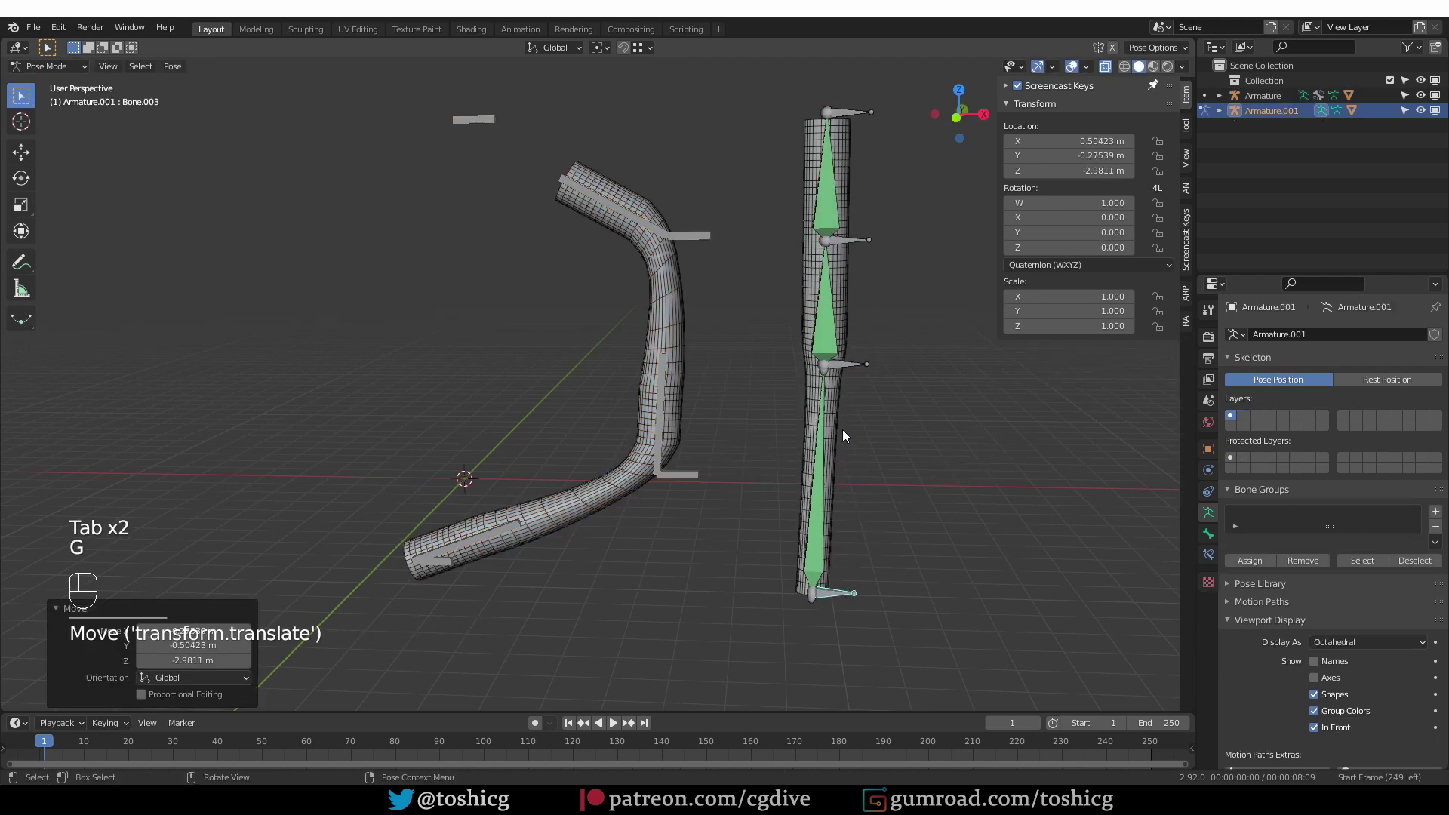
Bend the original copy by moving its lower middle control bone about 4.4 m along X and its upper middle one down and the opposite way
click(850, 364)
key(g)
click(1011, 406)
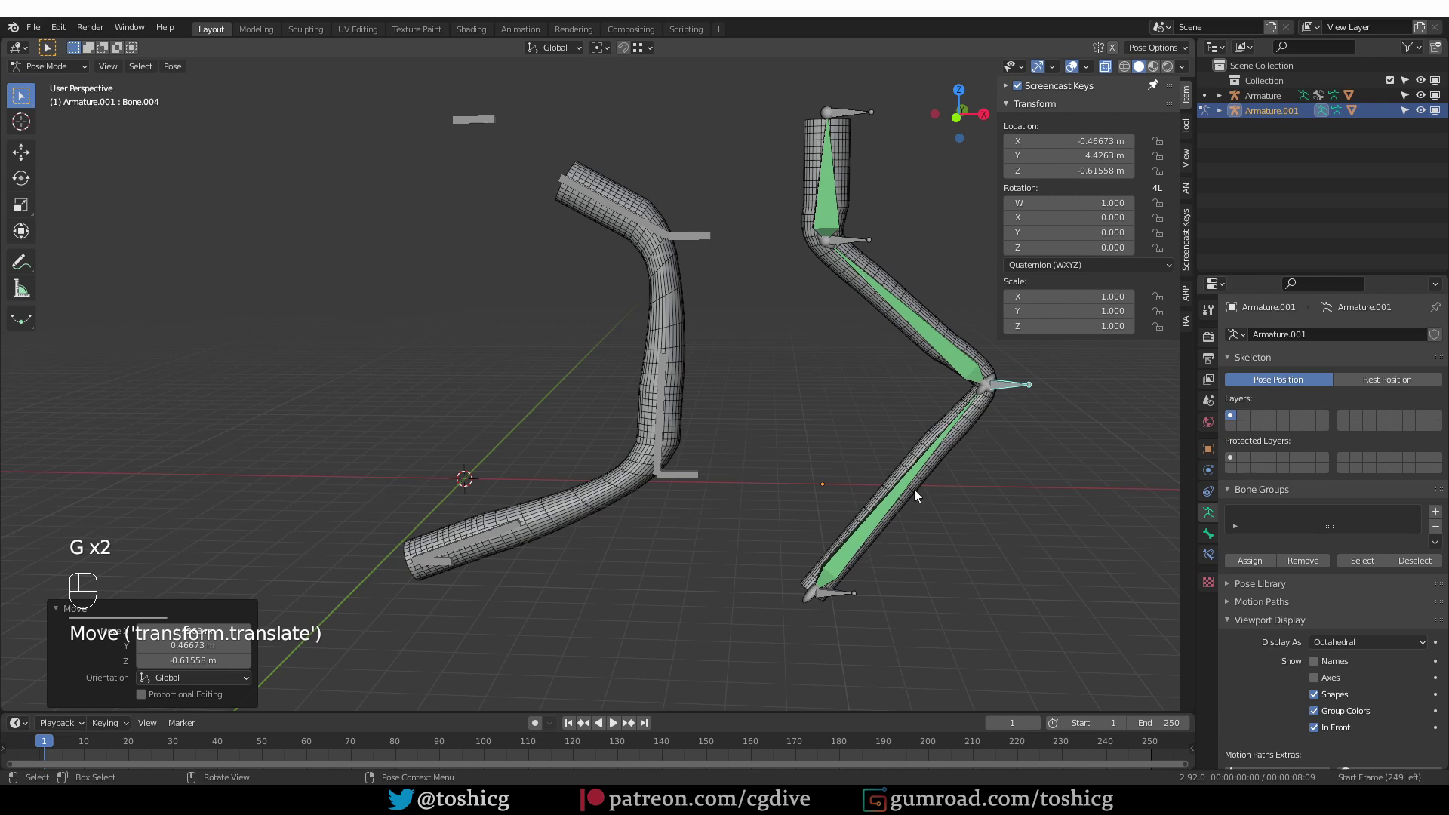
click(868, 241)
key(g)
key(g)
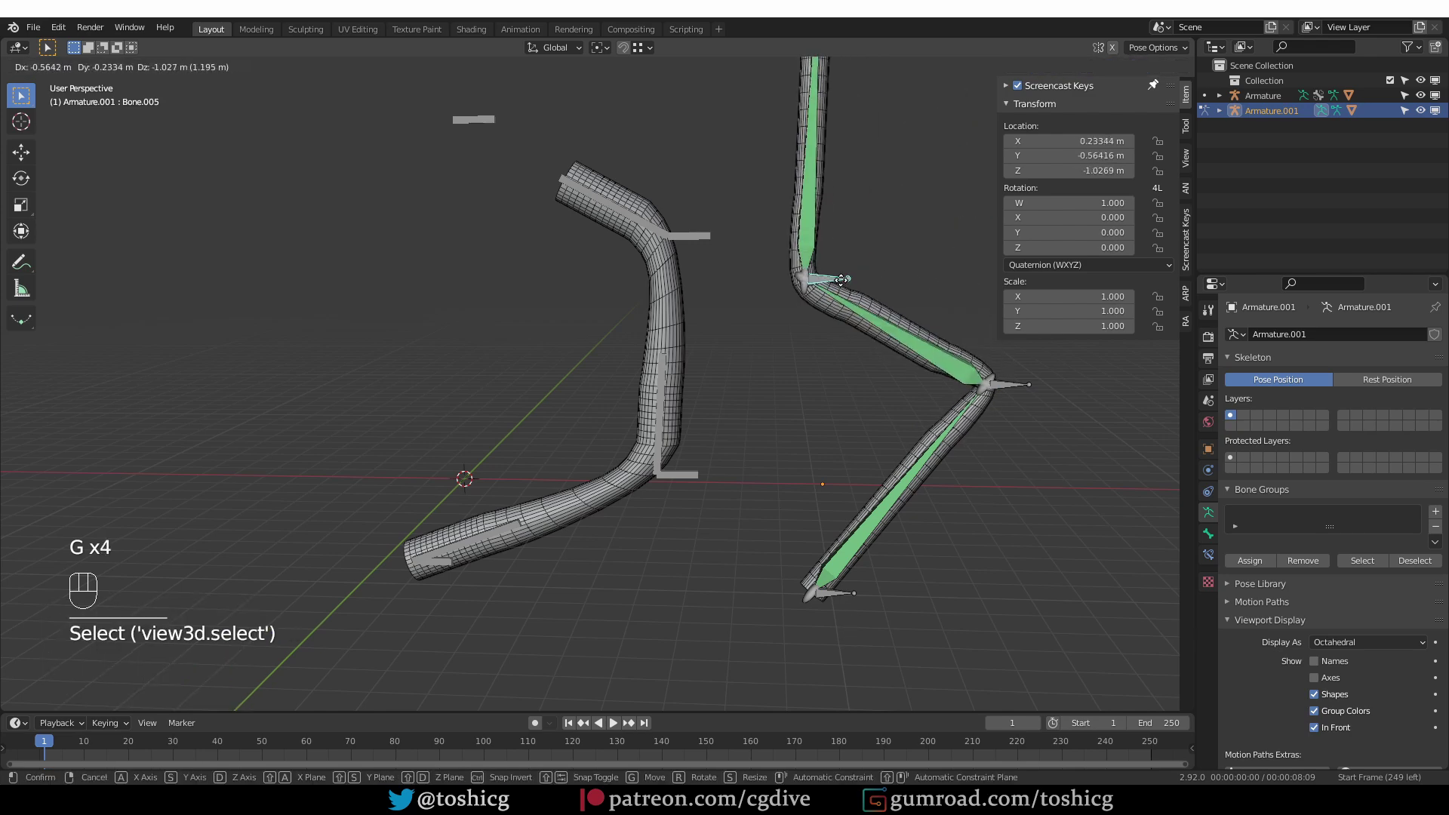
click(858, 366)
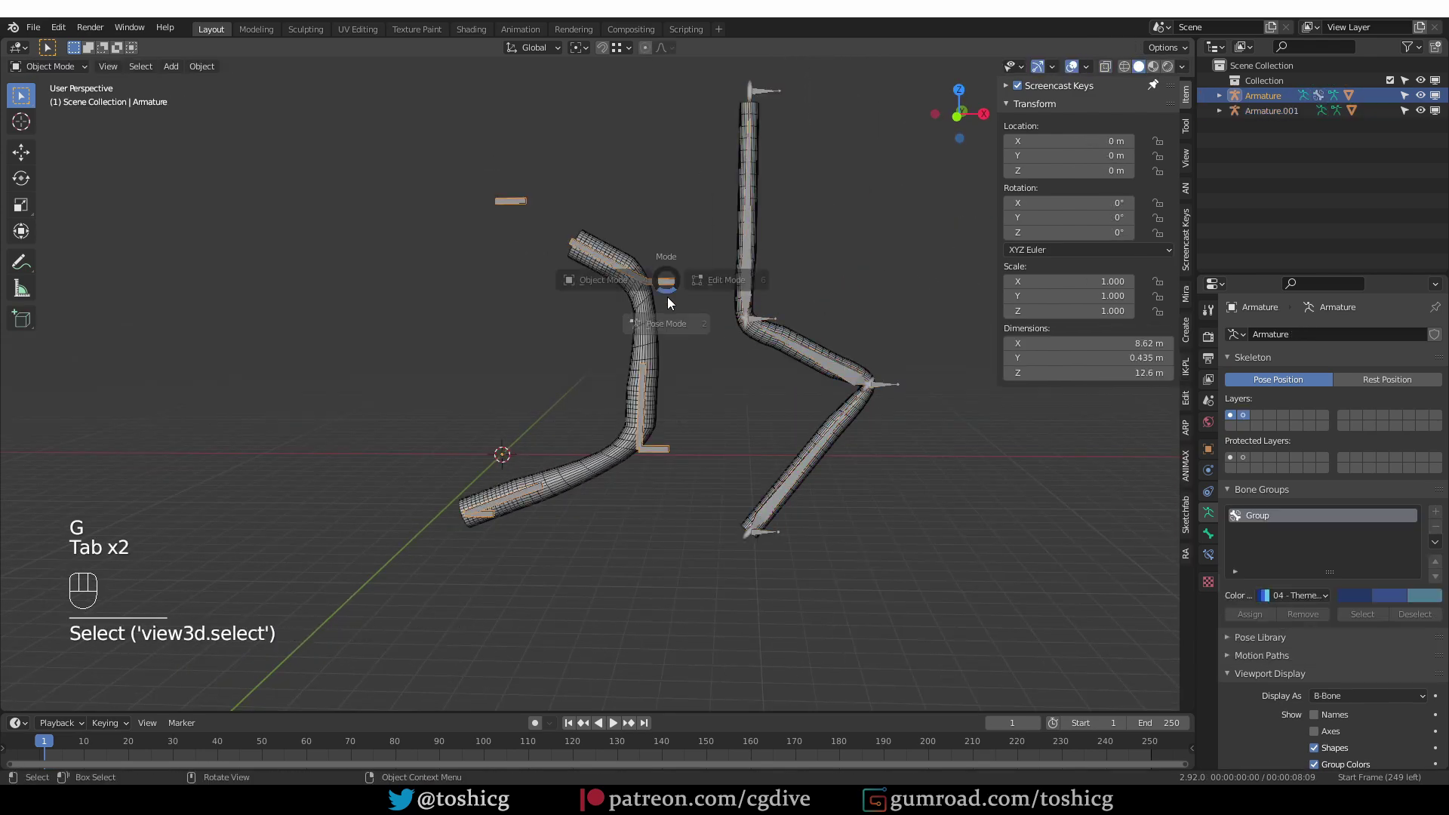
Switch to the deform-chain rig, Armature, in Pose Mode and move its top control bone about 1.2 m along X, 0.6 m along Y and 3.8 m up
click(667, 302)
key(g)
key(g)
key(g)
click(506, 202)
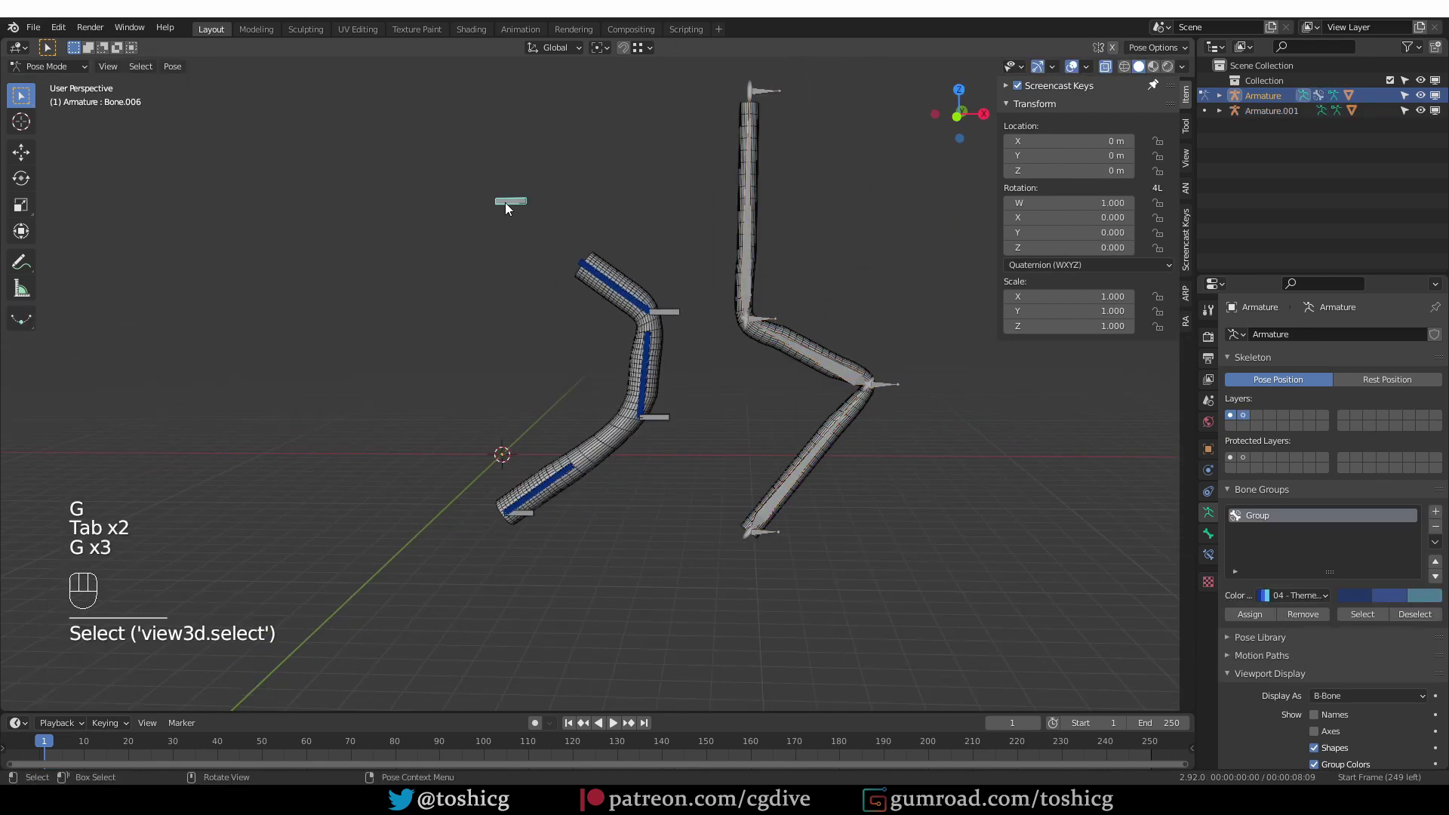
key(g)
click(638, 284)
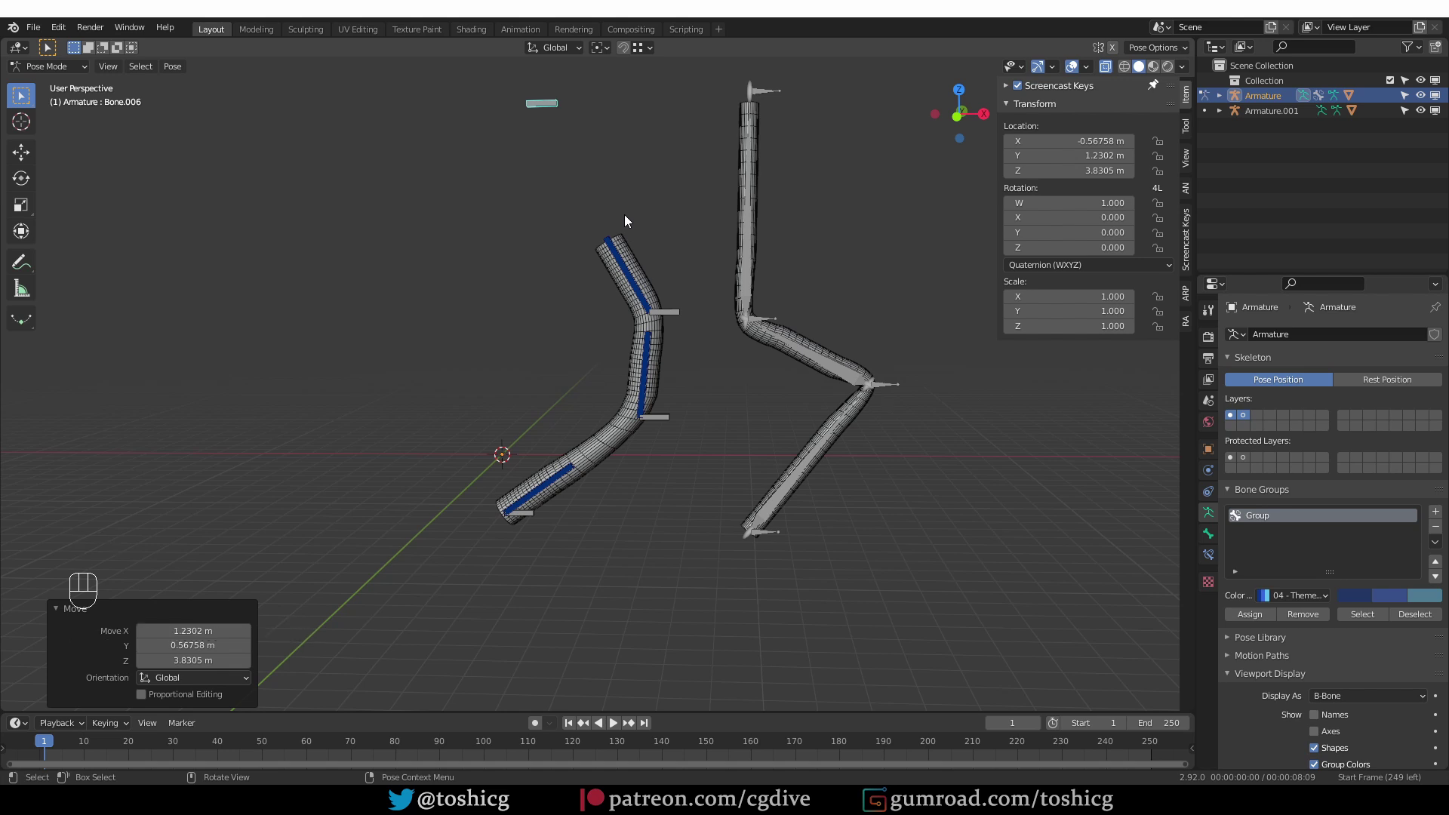
middle_drag(623, 214, 630, 215)
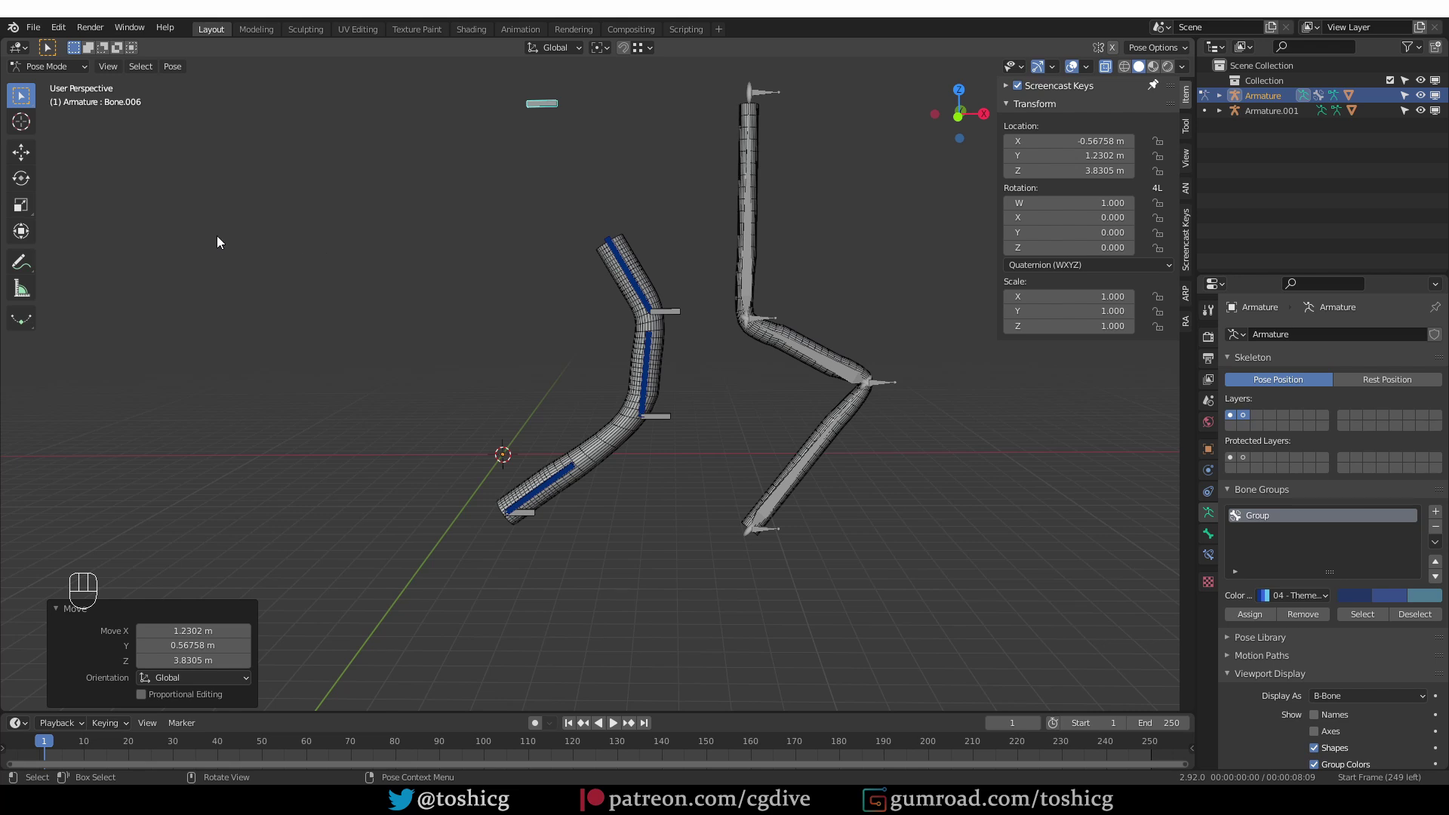
Draw freehand annotations beside the rig showing a bent limb outline and a longer pair of stretched limb lines
key(d)
key(d)
drag(121, 148, 241, 165)
key(d)
mouse_move(115, 186)
mouse_down()
mouse_move(236, 204)
mouse_move(295, 184)
mouse_move(311, 224)
mouse_up()
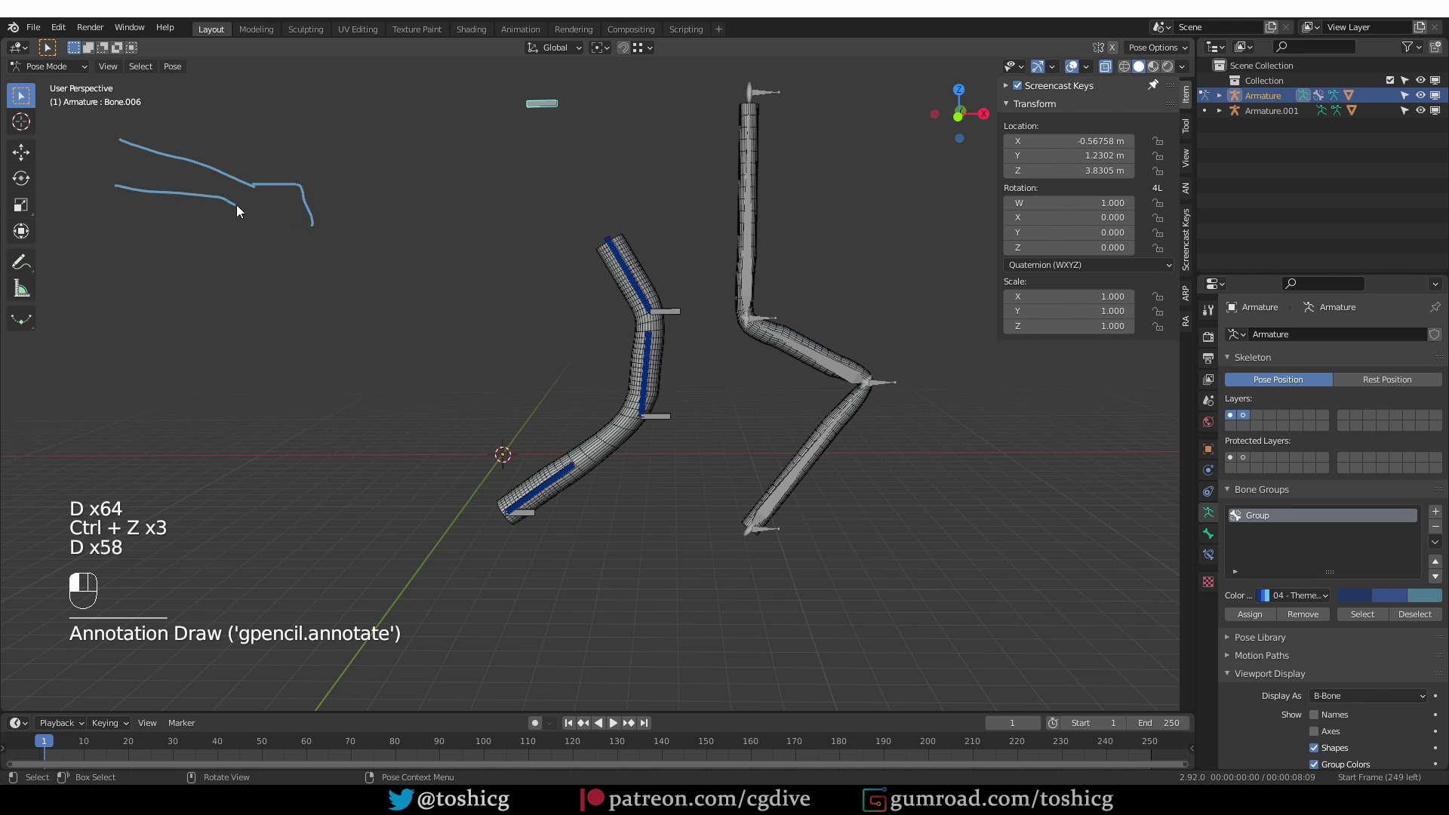
drag(99, 252, 387, 284)
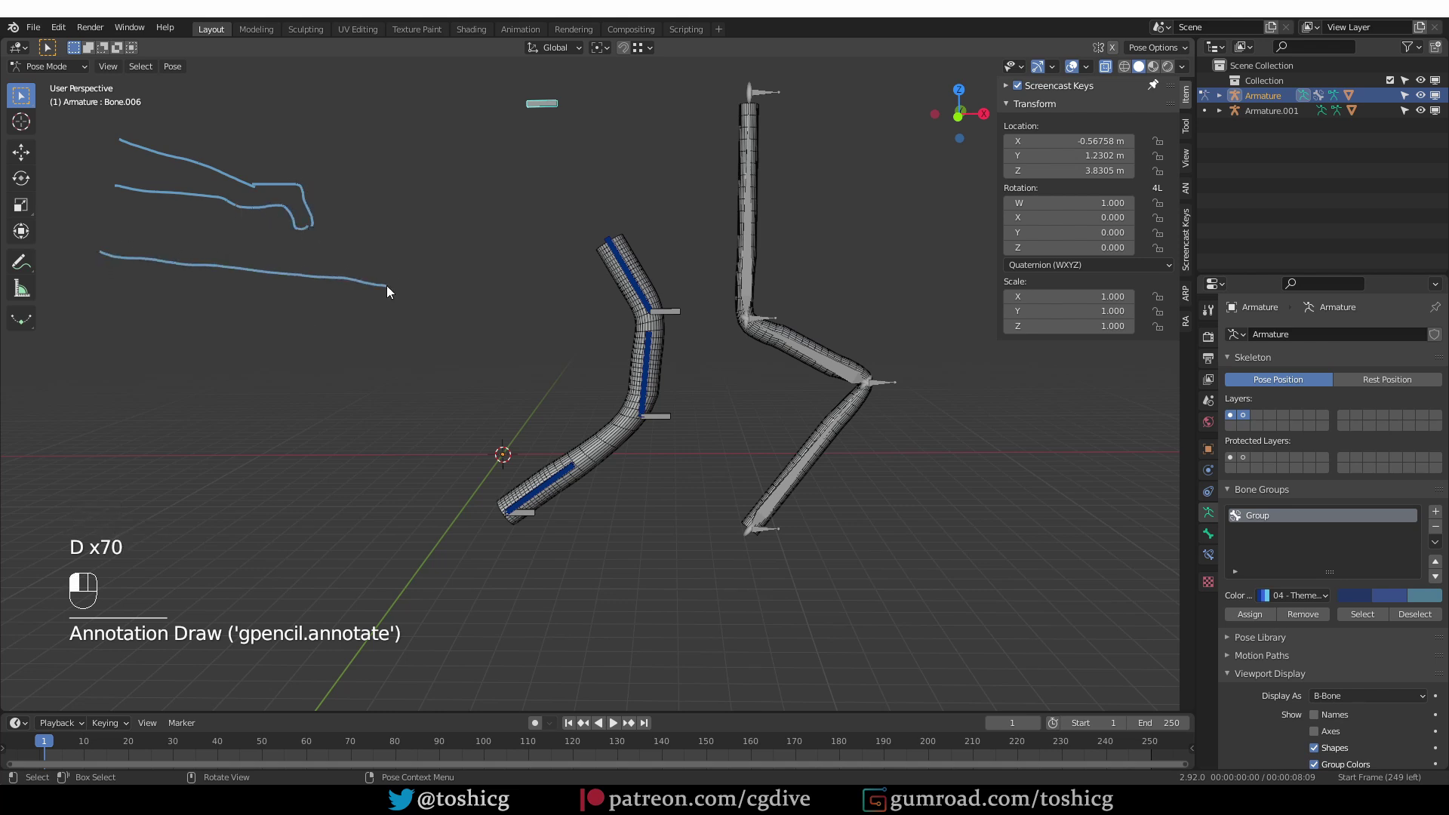
mouse_move(96, 297)
mouse_down()
mouse_move(387, 311)
mouse_move(423, 277)
mouse_move(457, 322)
mouse_up()
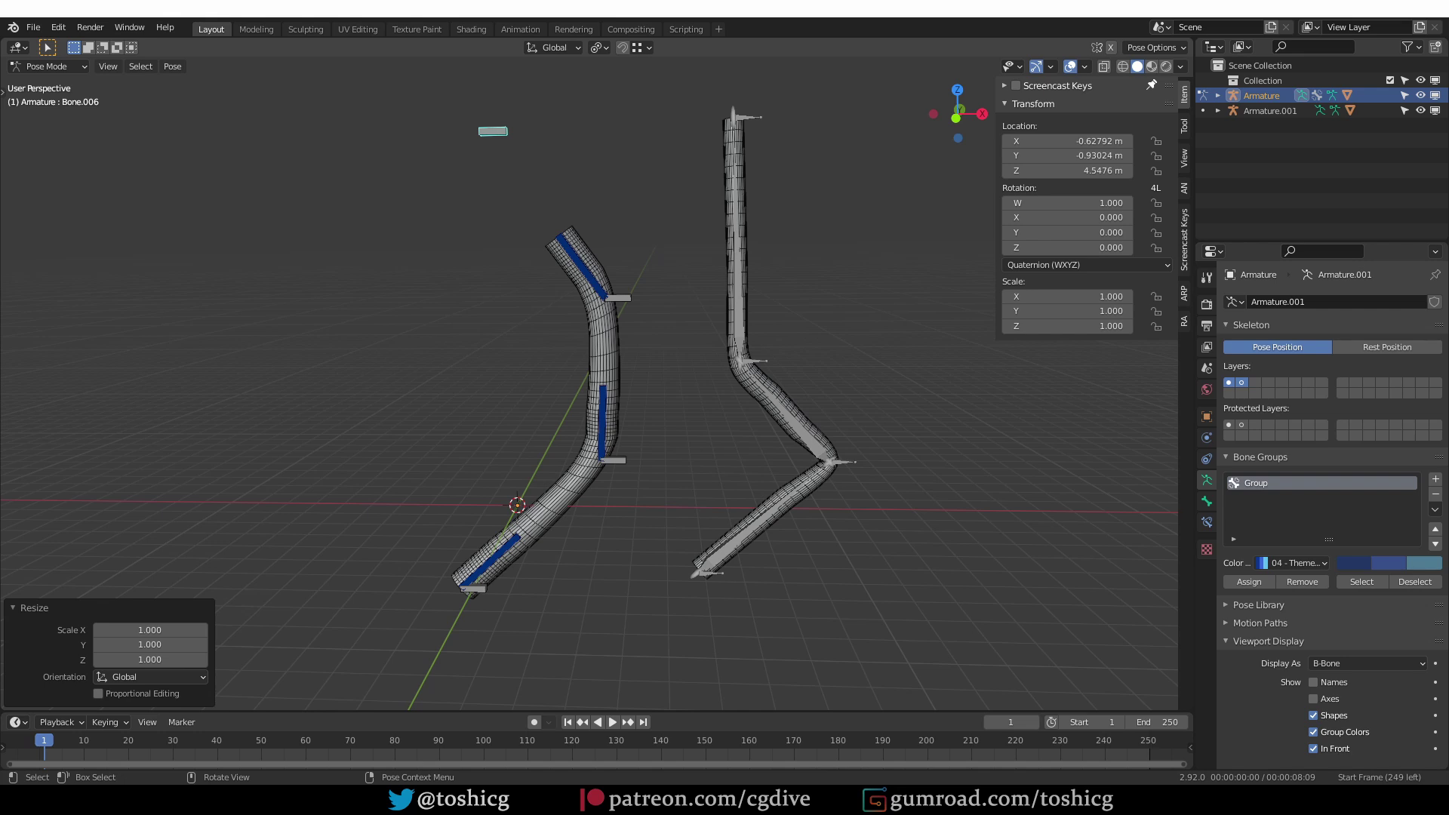
Clear all pose transforms on every visible bone of the deform-chain rig
key(a)
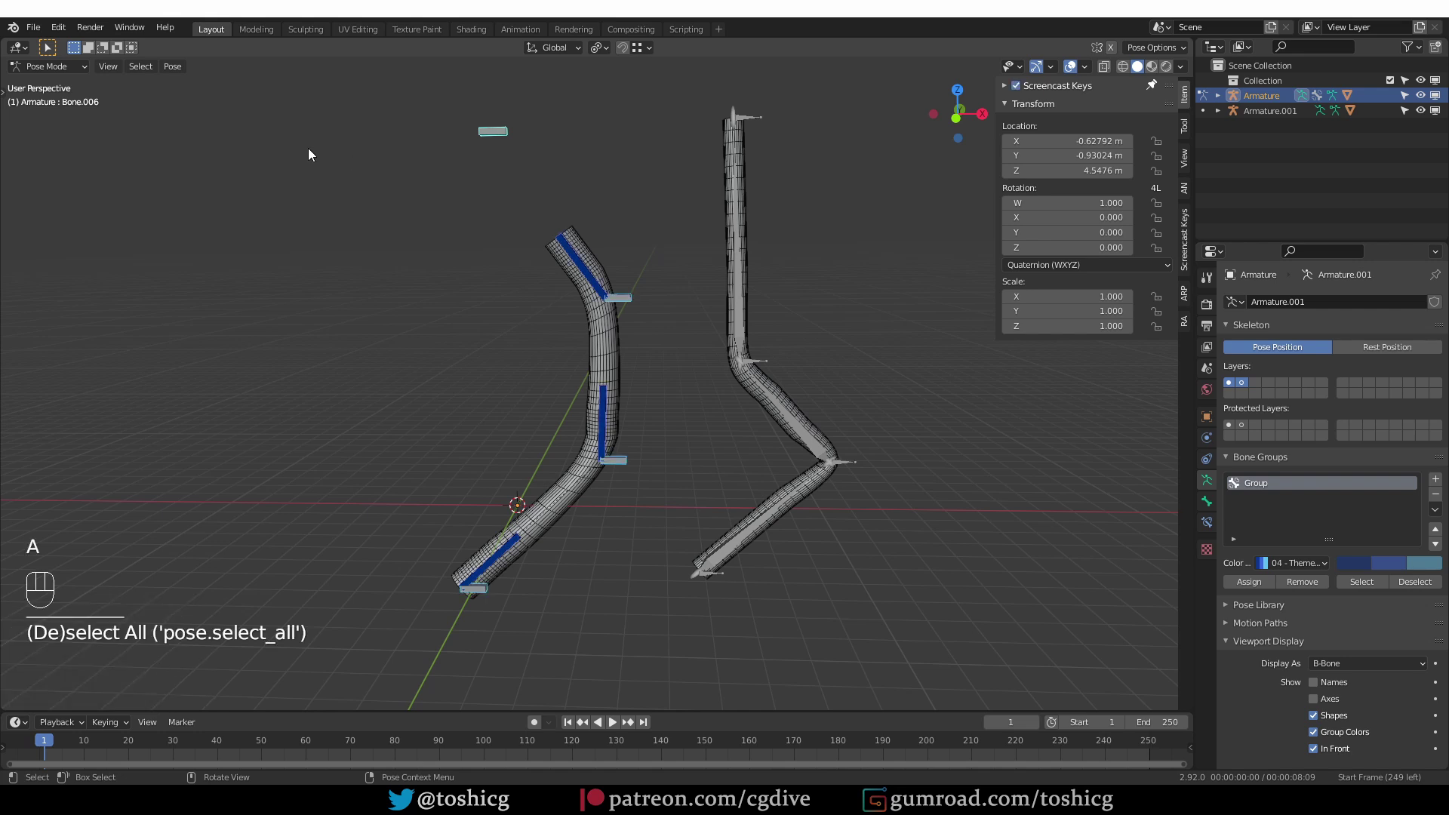
click(173, 67)
mouse_move(219, 98)
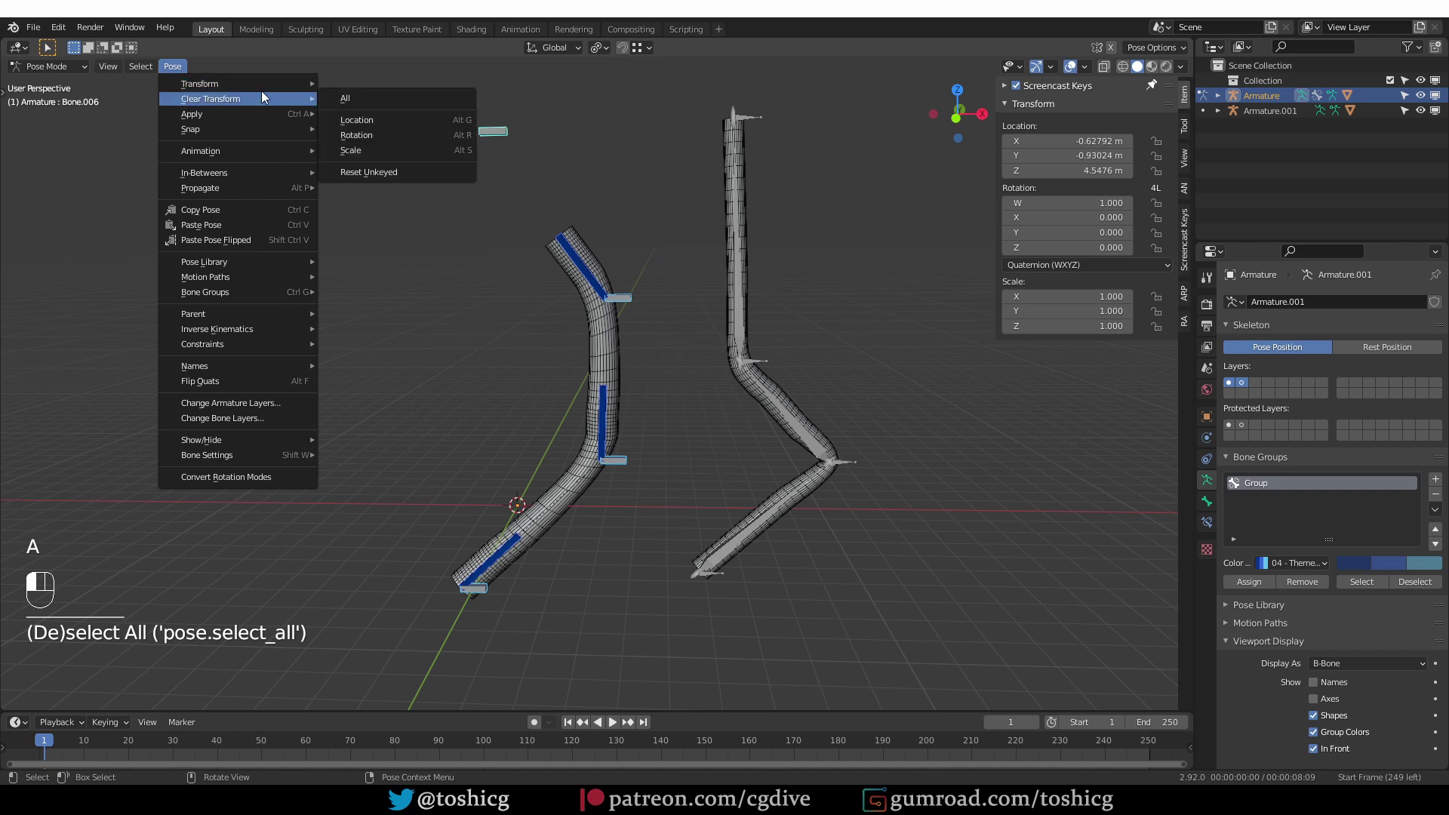
click(344, 98)
Display the armature's bones as Octahedral and reveal its hidden bones
click(1367, 663)
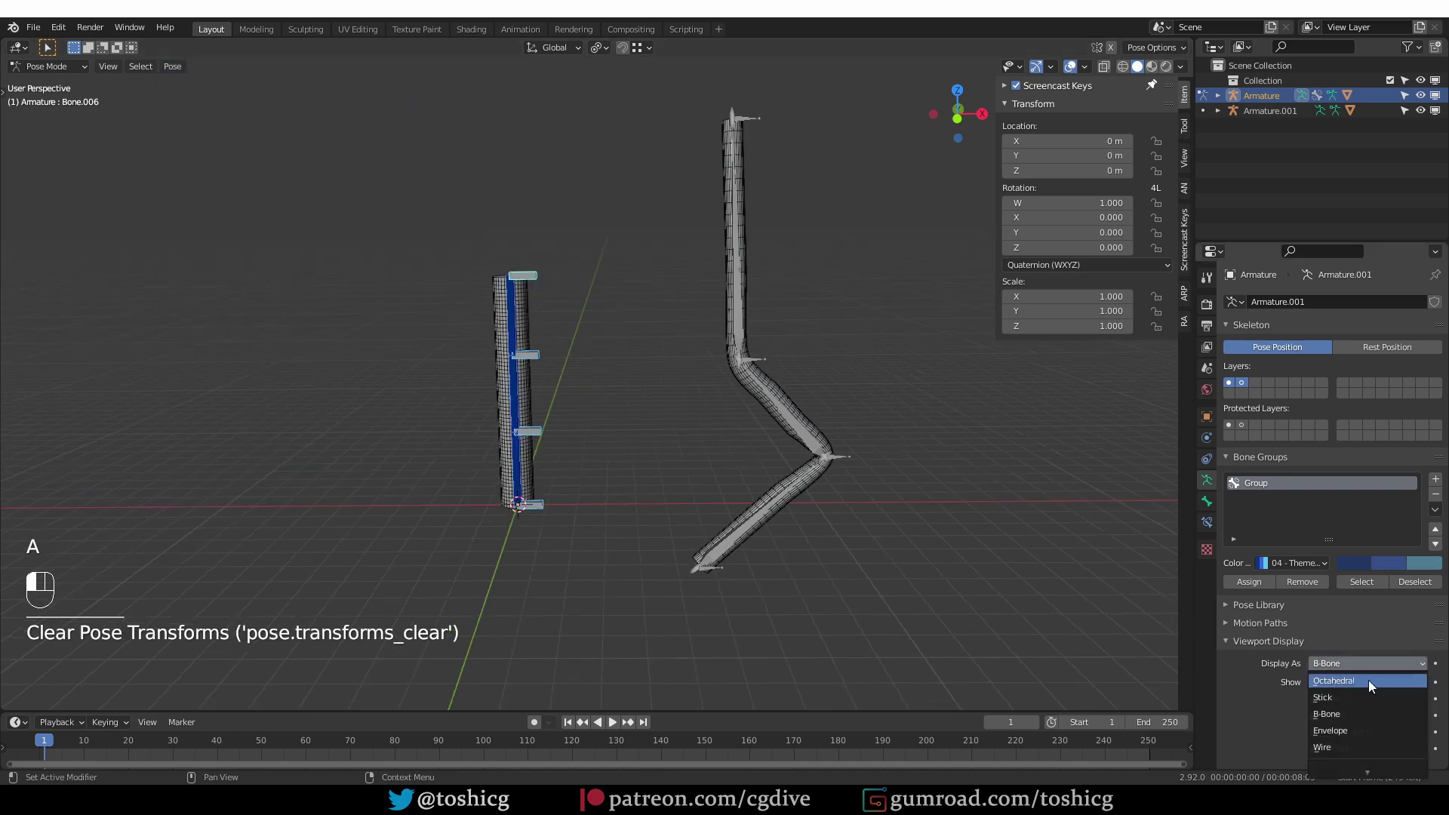
click(1370, 687)
scroll(477, 361, up, 4)
middle_drag(477, 355, 513, 378)
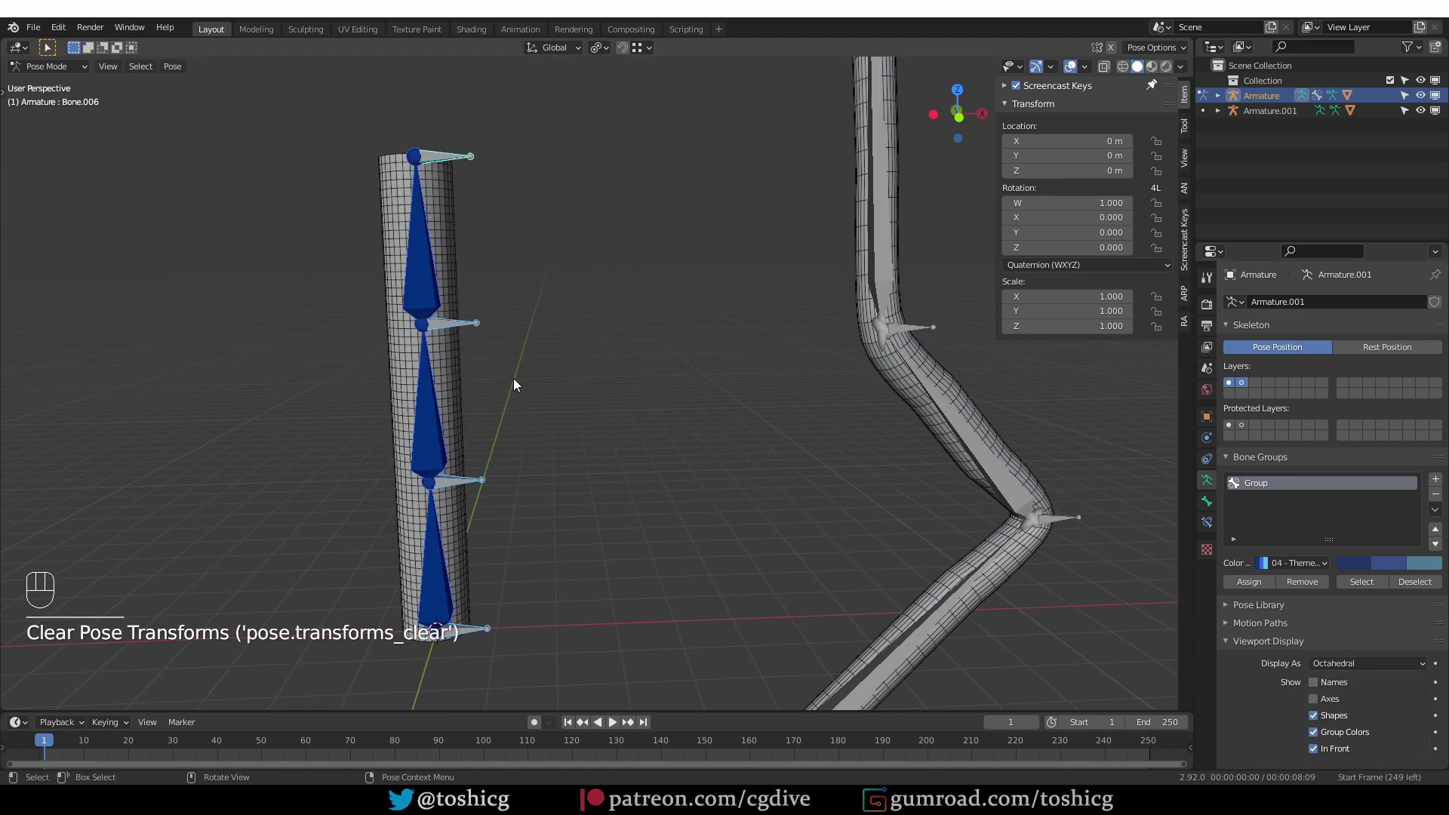
key(alt+h)
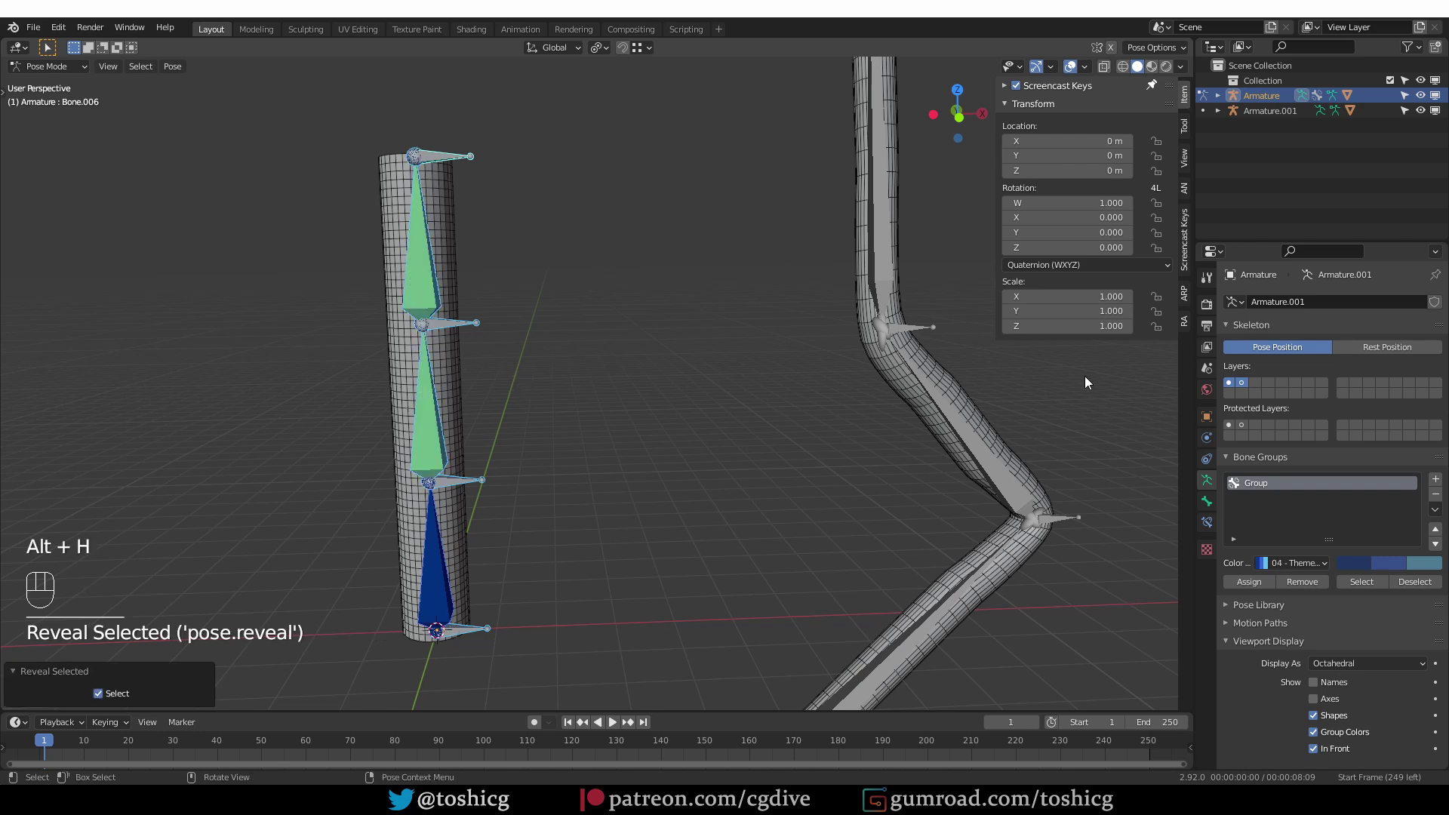
middle_drag(677, 353, 668, 360)
Duplicate the uppermost vertical stretchy bone in Edit Mode, leaving the copy in place over the original
key(Tab)
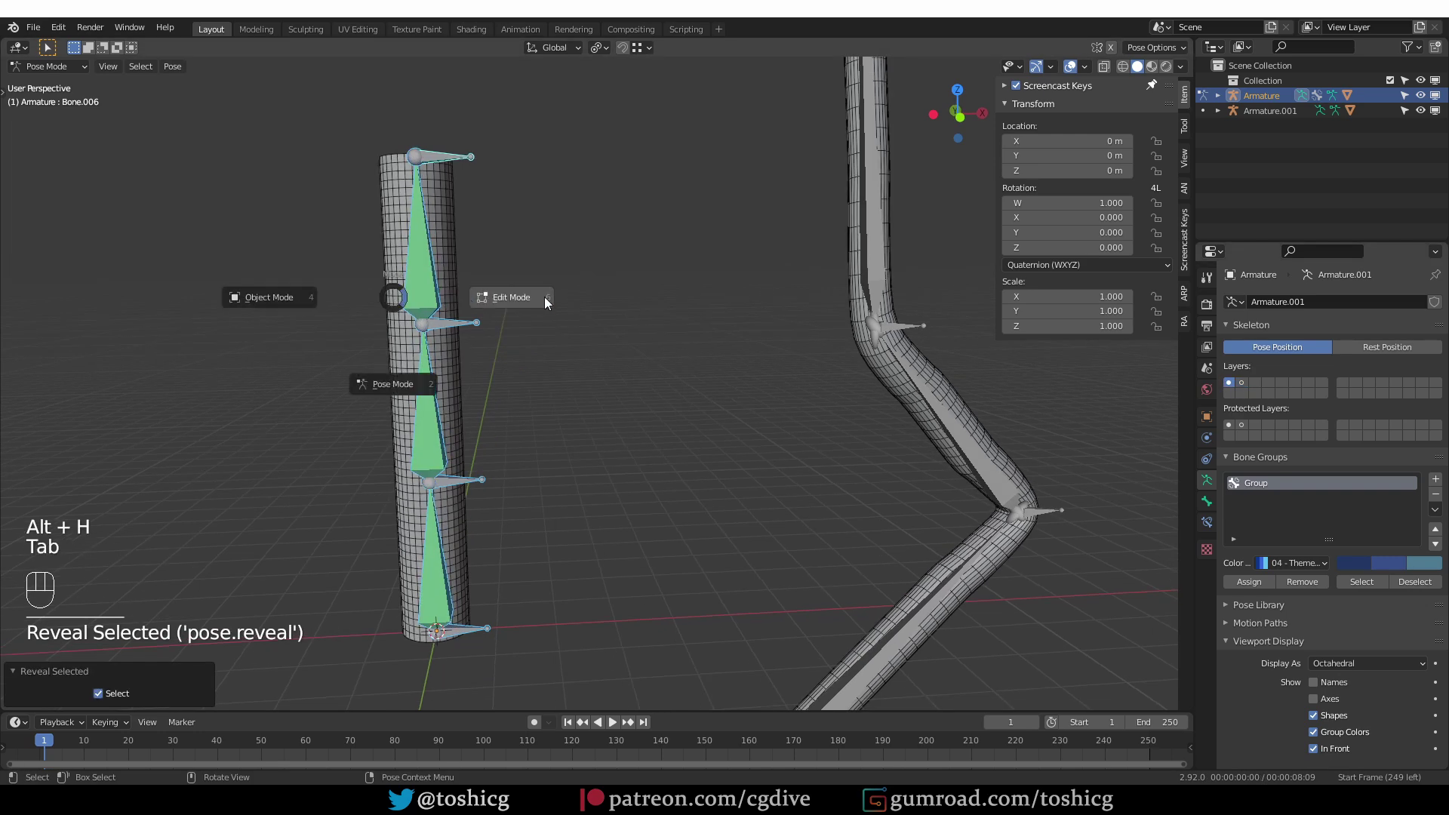
click(546, 301)
click(434, 295)
middle_drag(434, 295, 433, 310)
key(shift+d)
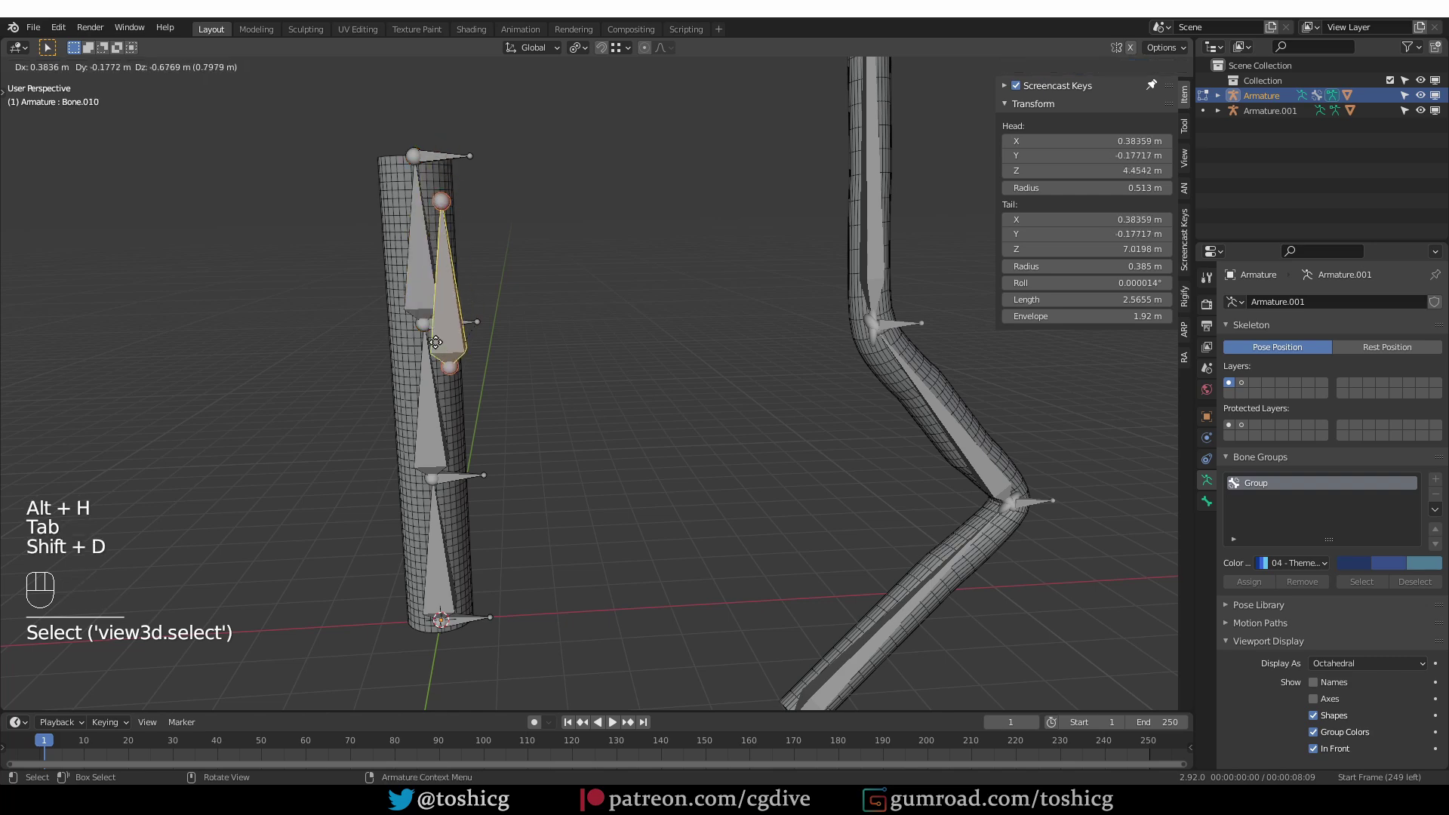
right_click(399, 360)
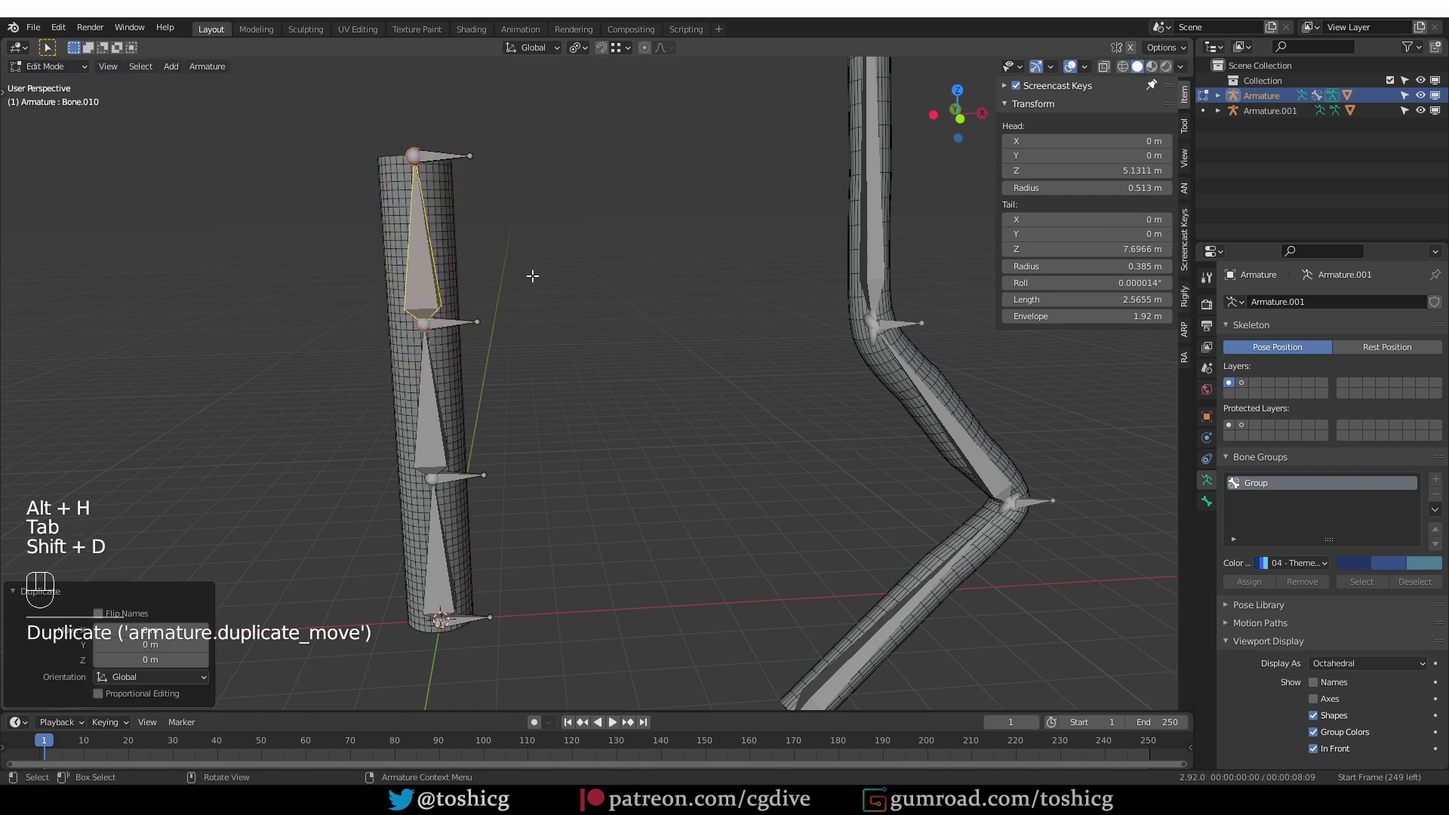
Remove the Damped Track and Stretch To constraints from the duplicated bone in Pose Mode
key(Tab)
click(1206, 523)
key(ctrl+z)
click(1415, 328)
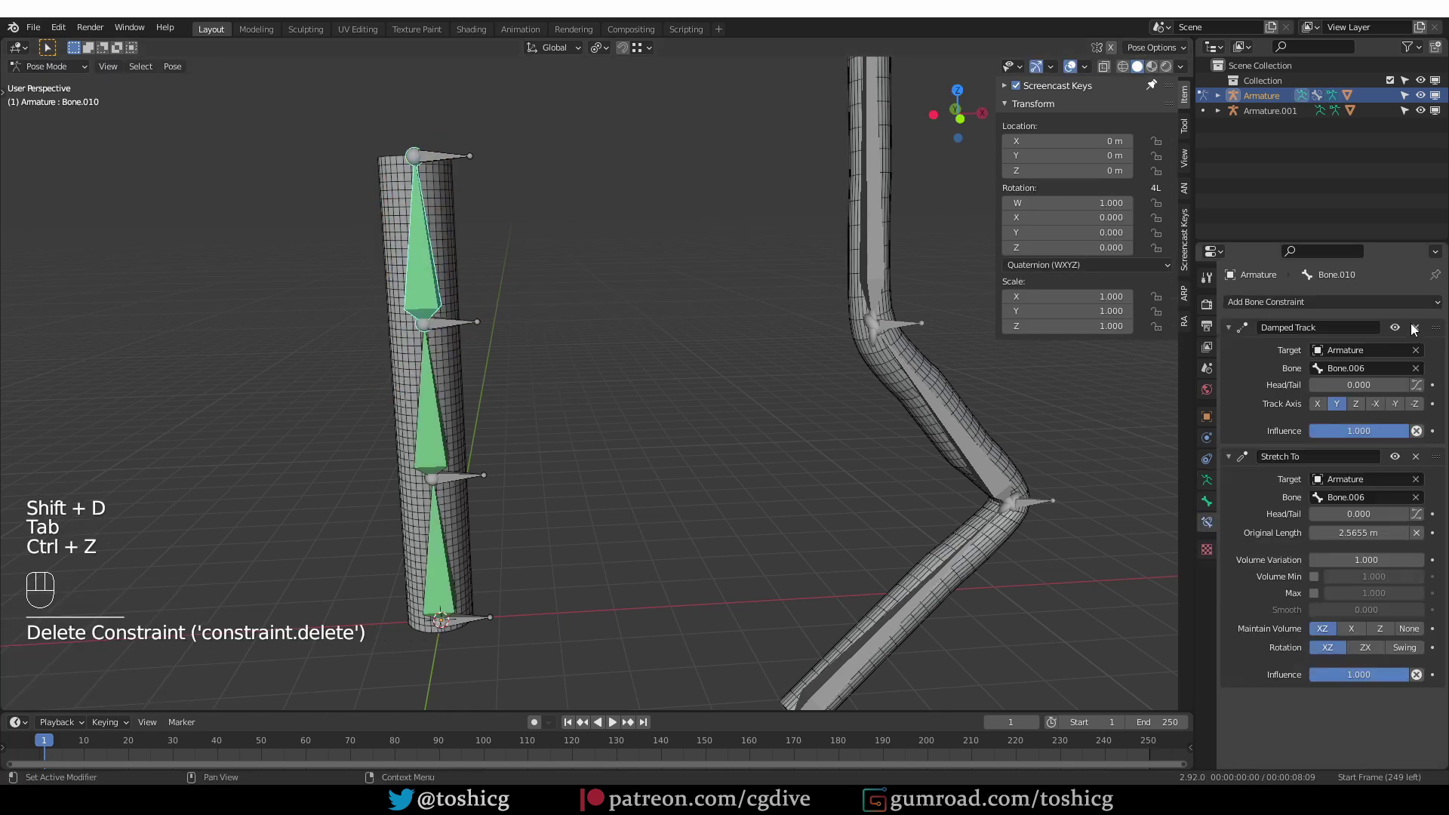
click(1415, 328)
click(1415, 327)
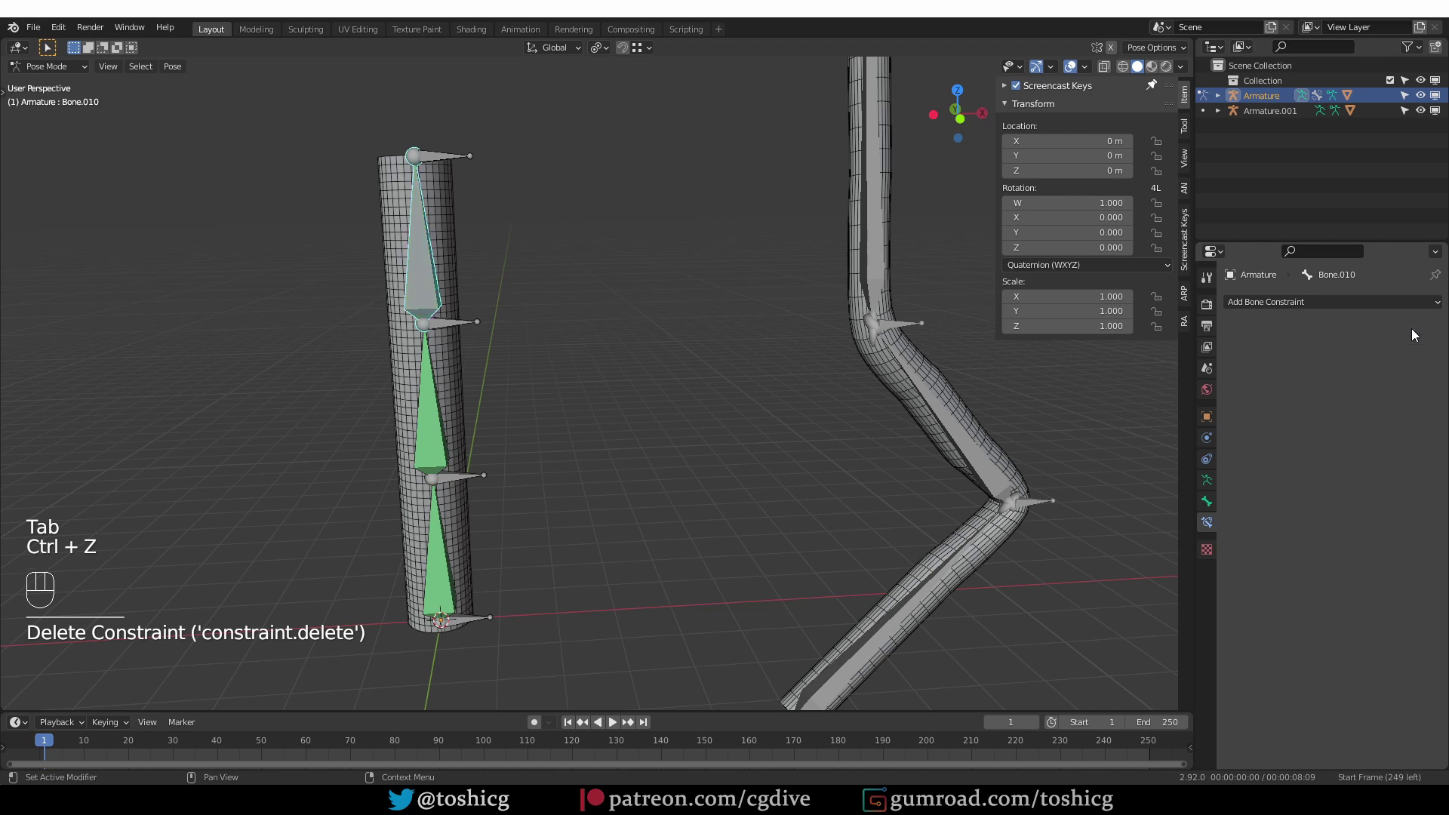
Switch the duplicated bone's direction in Edit Mode and turn on X-ray display in the viewport
key(Tab)
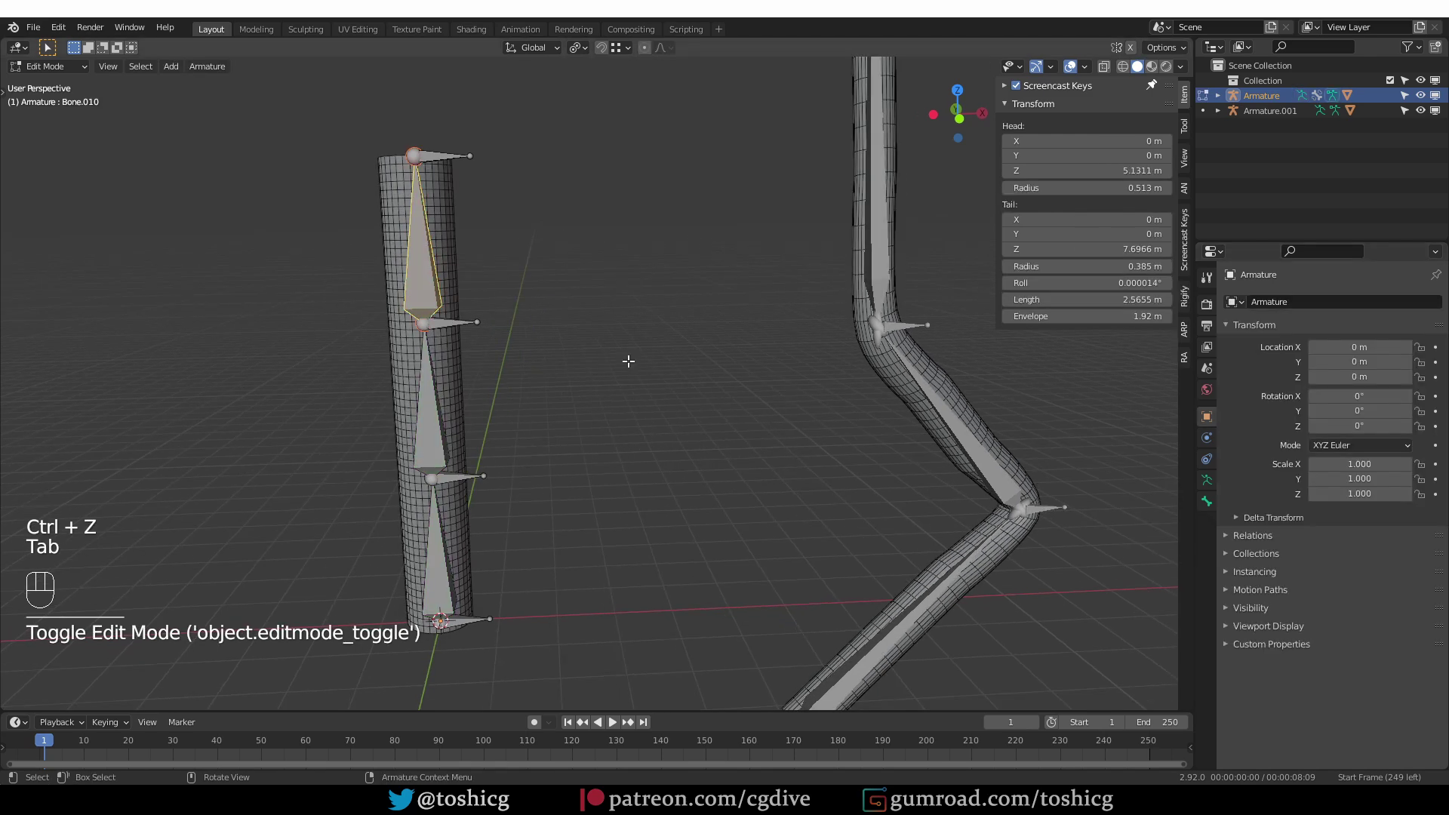
key(alt+f)
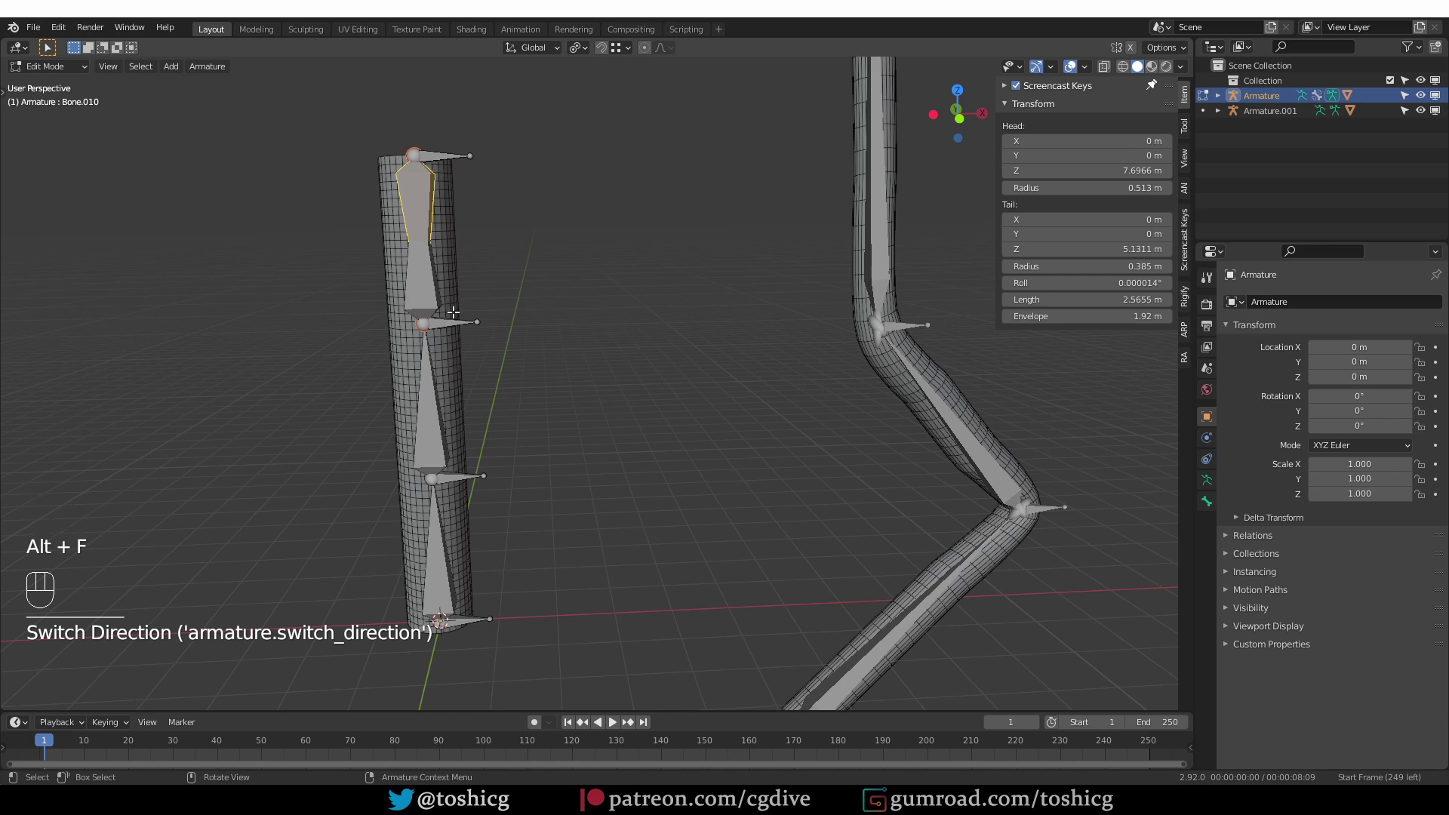
key(z)
click(601, 346)
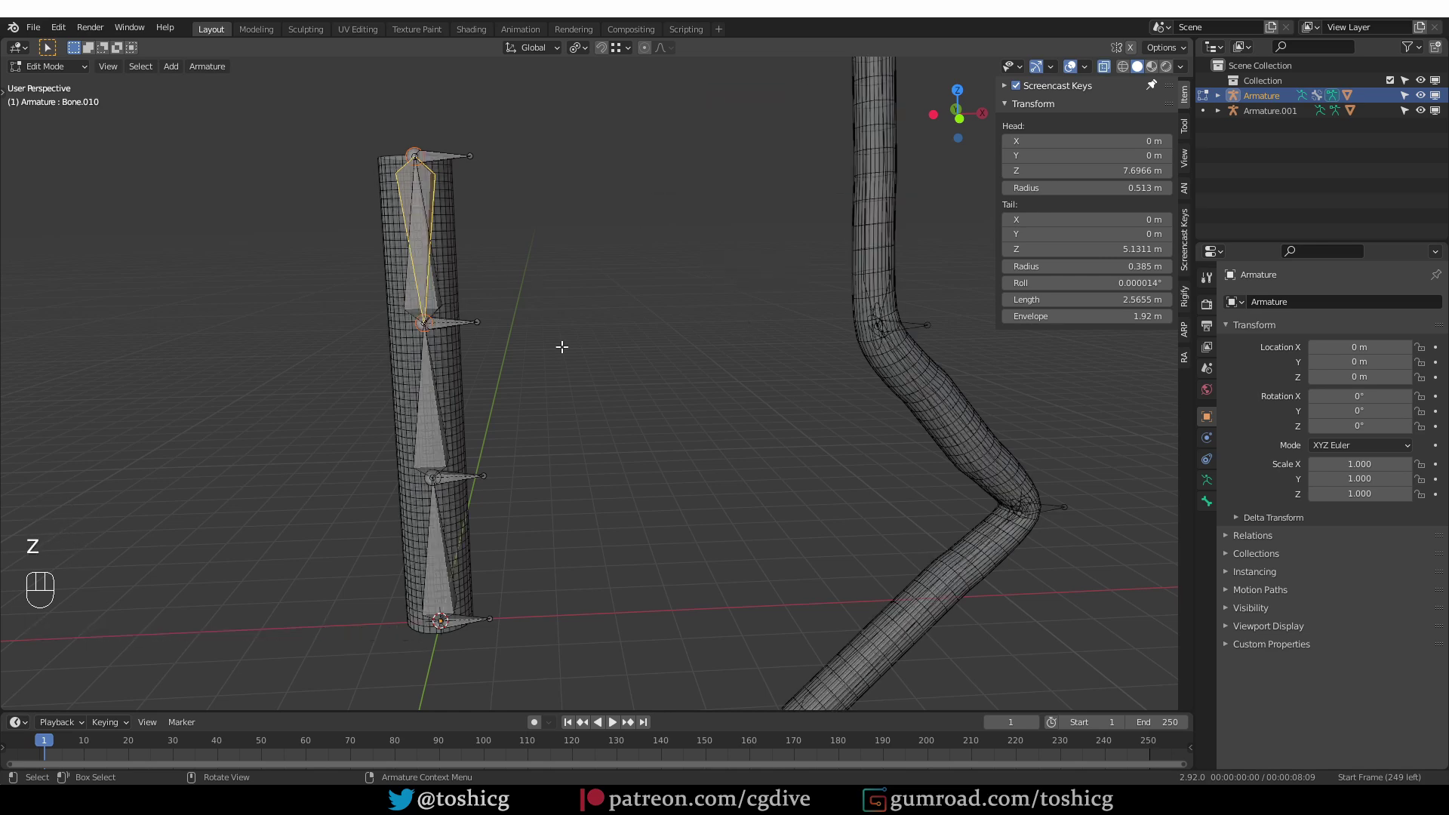
Add a Copy Location constraint to the flipped bone targeting the overlapping stretchy bone, with Head/Tail set to 1.000
key(Tab)
click(603, 358)
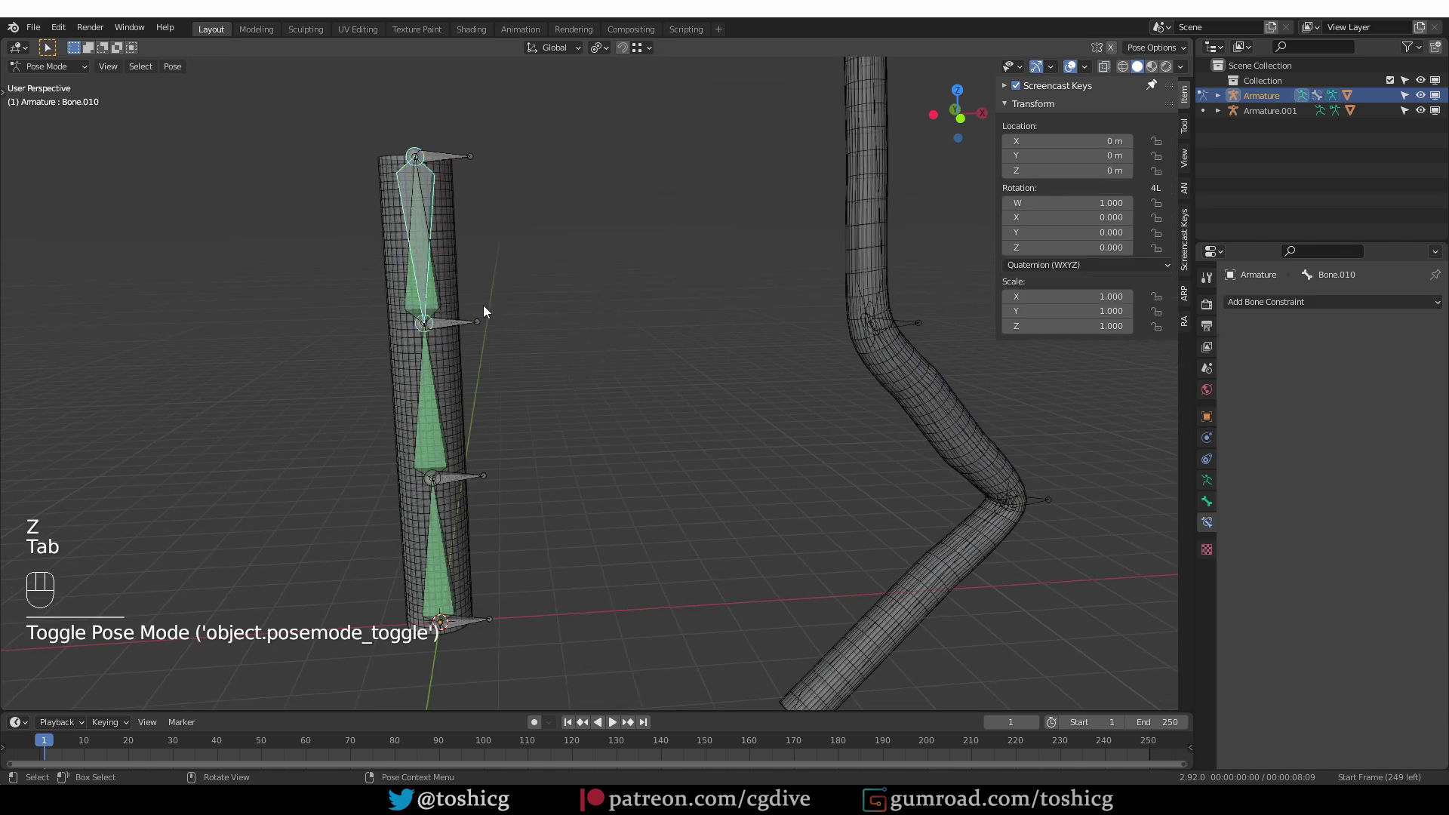
click(433, 288)
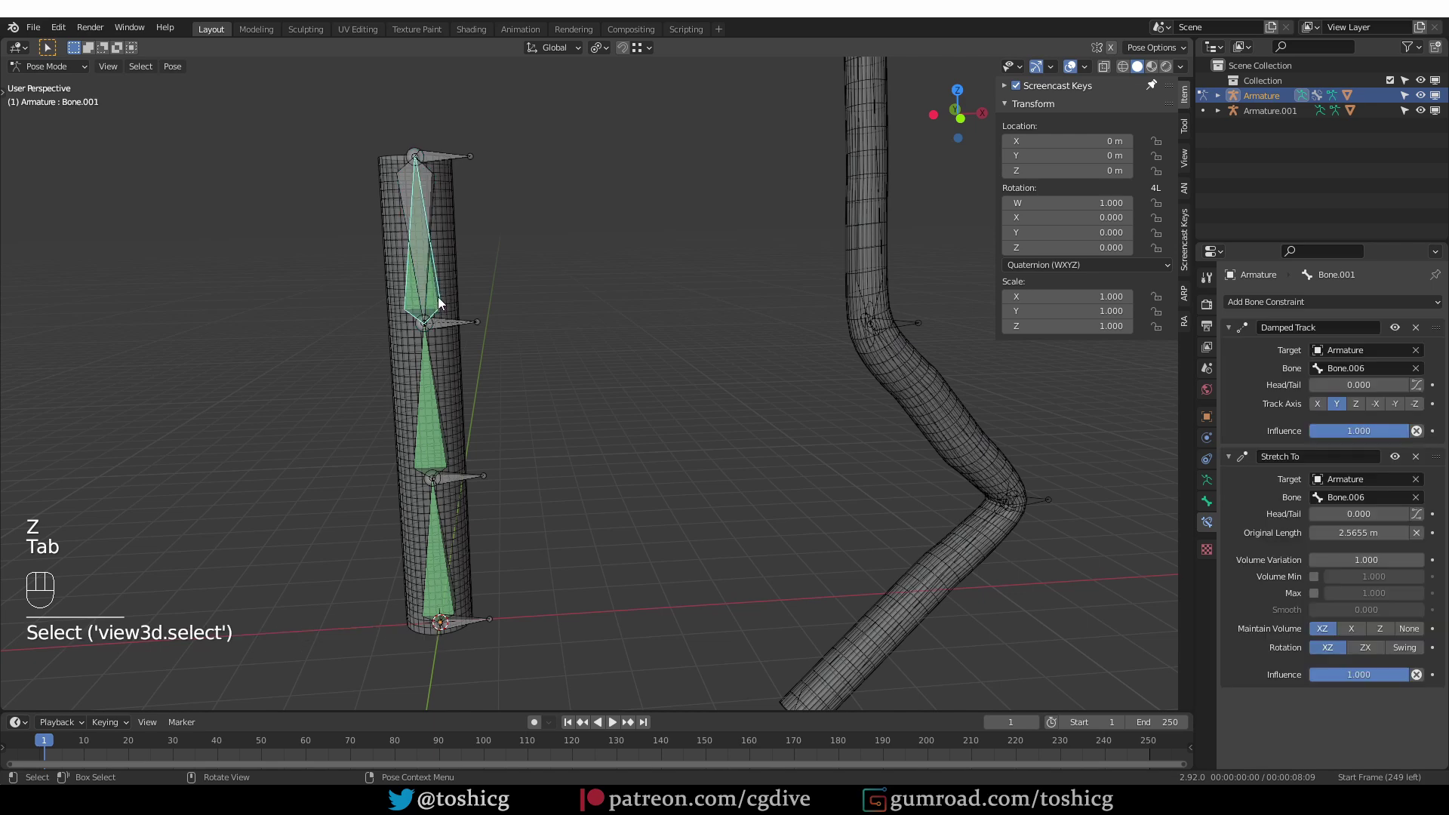
key(shift)
shift+click(430, 187)
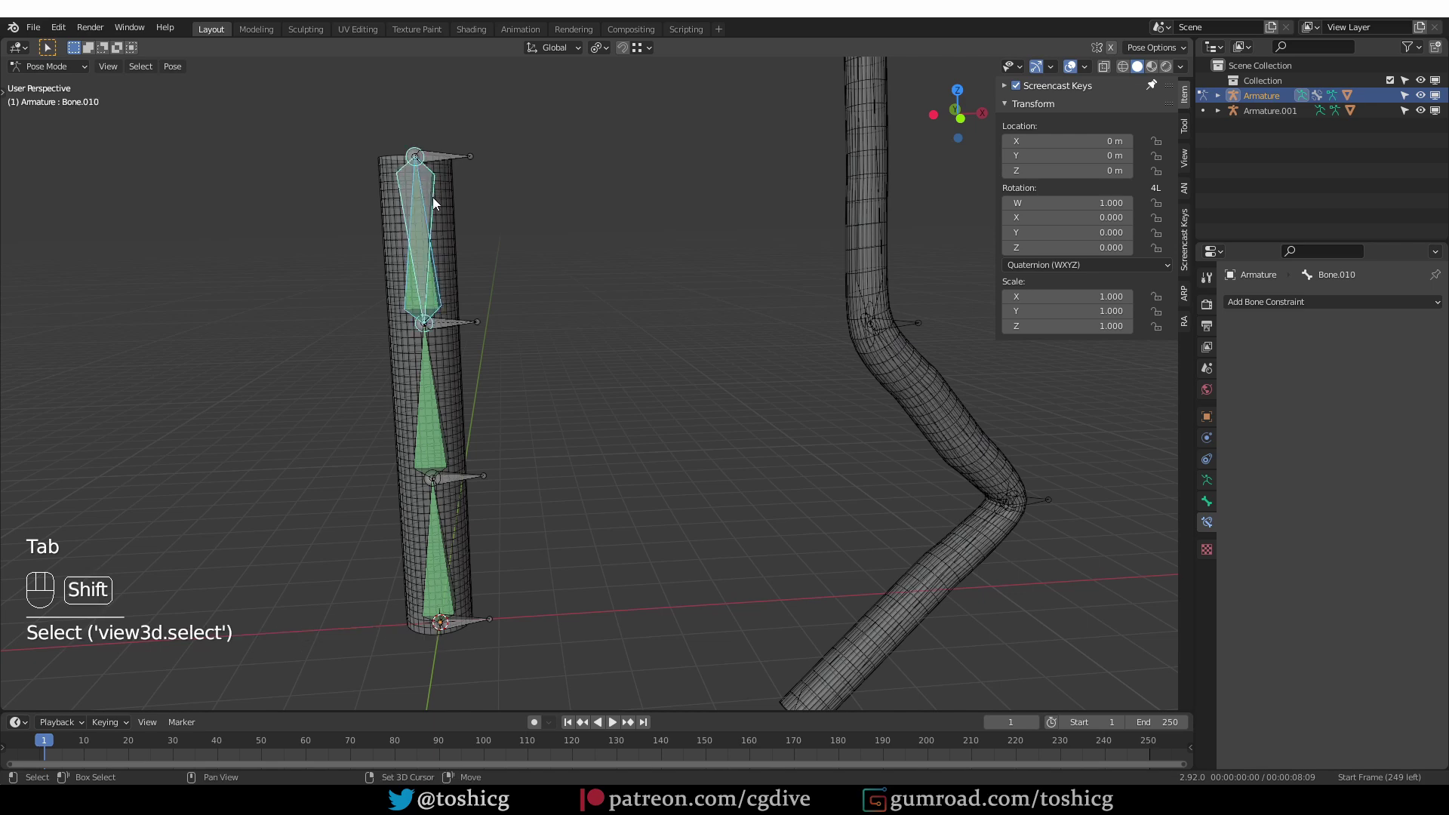
key(shift+ctrl+c)
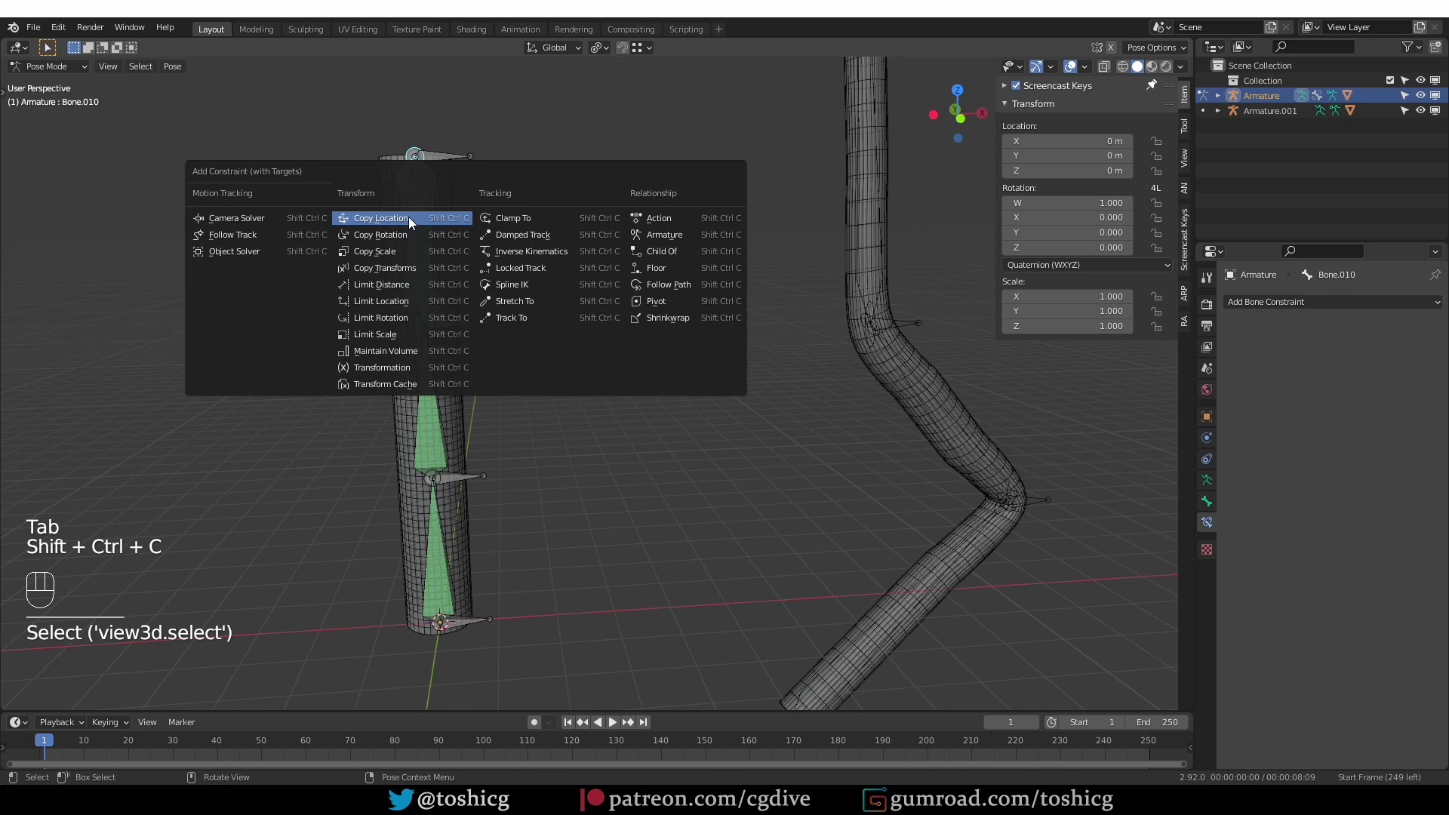
click(409, 216)
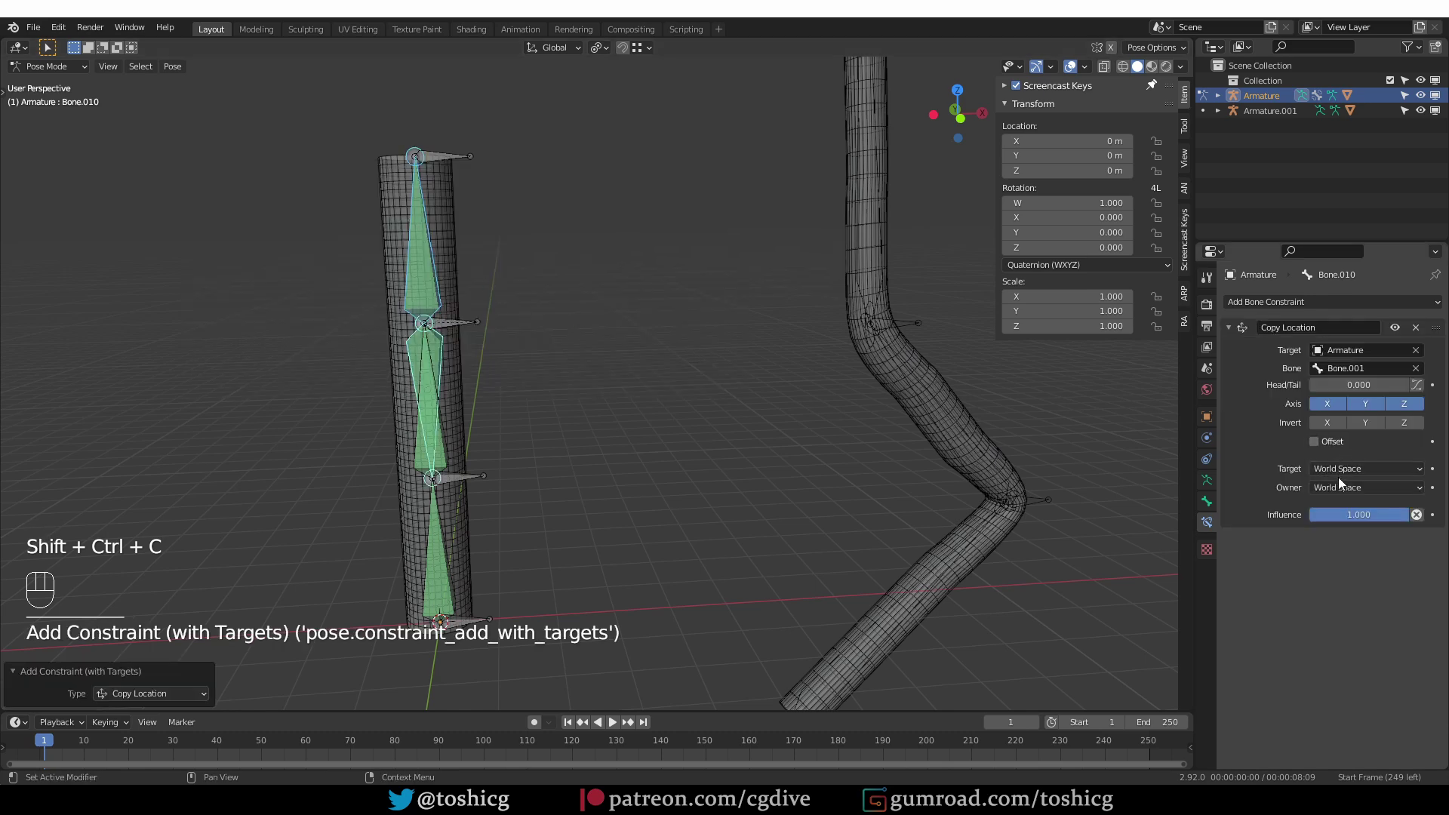
drag(1315, 383, 1410, 385)
Test the Copy Location constraint by moving the top control bone about 2.6 m along X, 0.7 m along Y and 4.3 m up
middle_drag(685, 406, 700, 409)
click(455, 159)
key(g)
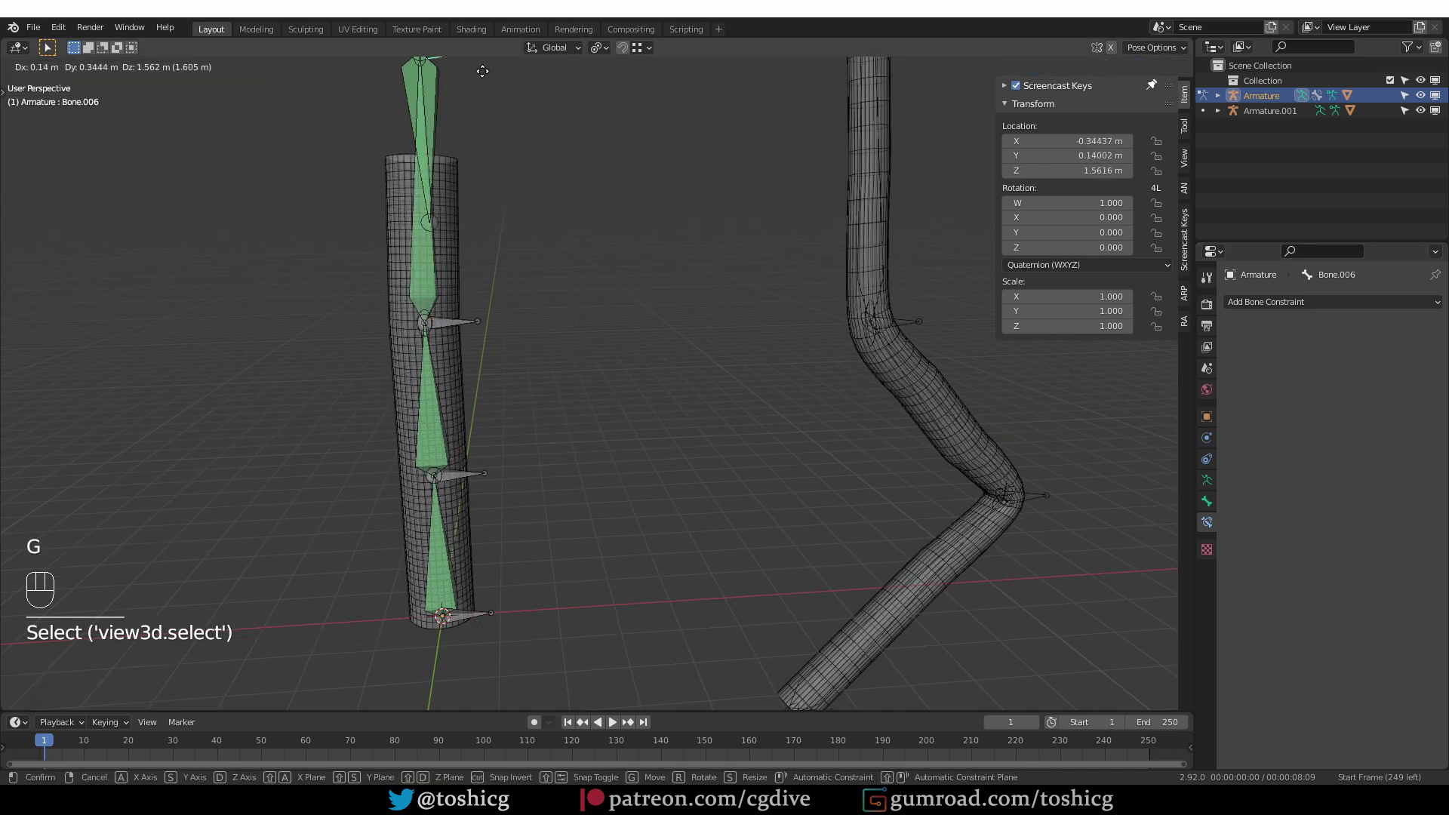
right_click(508, 580)
shift+middle_drag(509, 584, 520, 621)
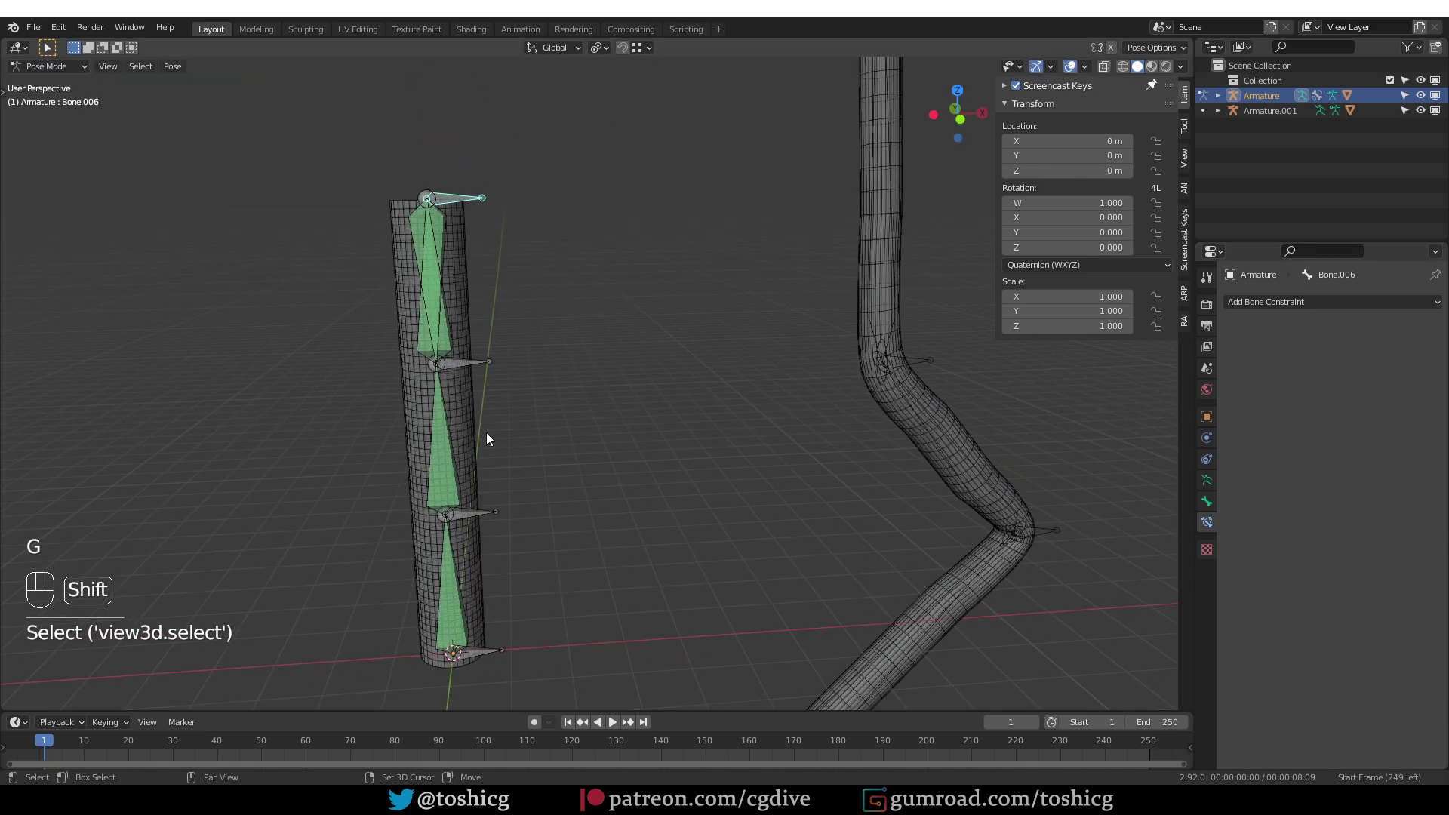
key(g)
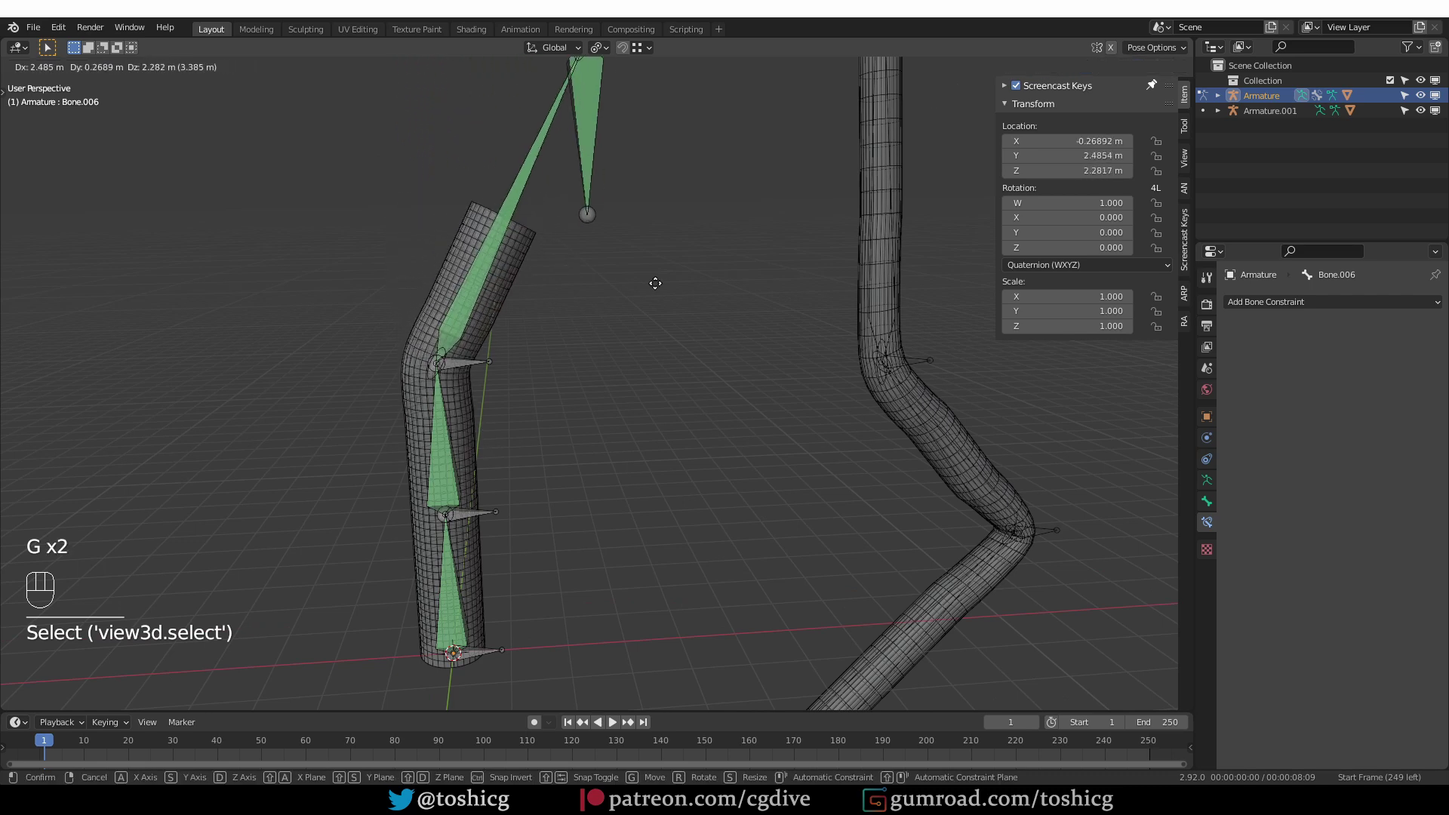
right_click(556, 291)
scroll(545, 300, down, 1)
middle_drag(526, 309, 529, 311)
key(g)
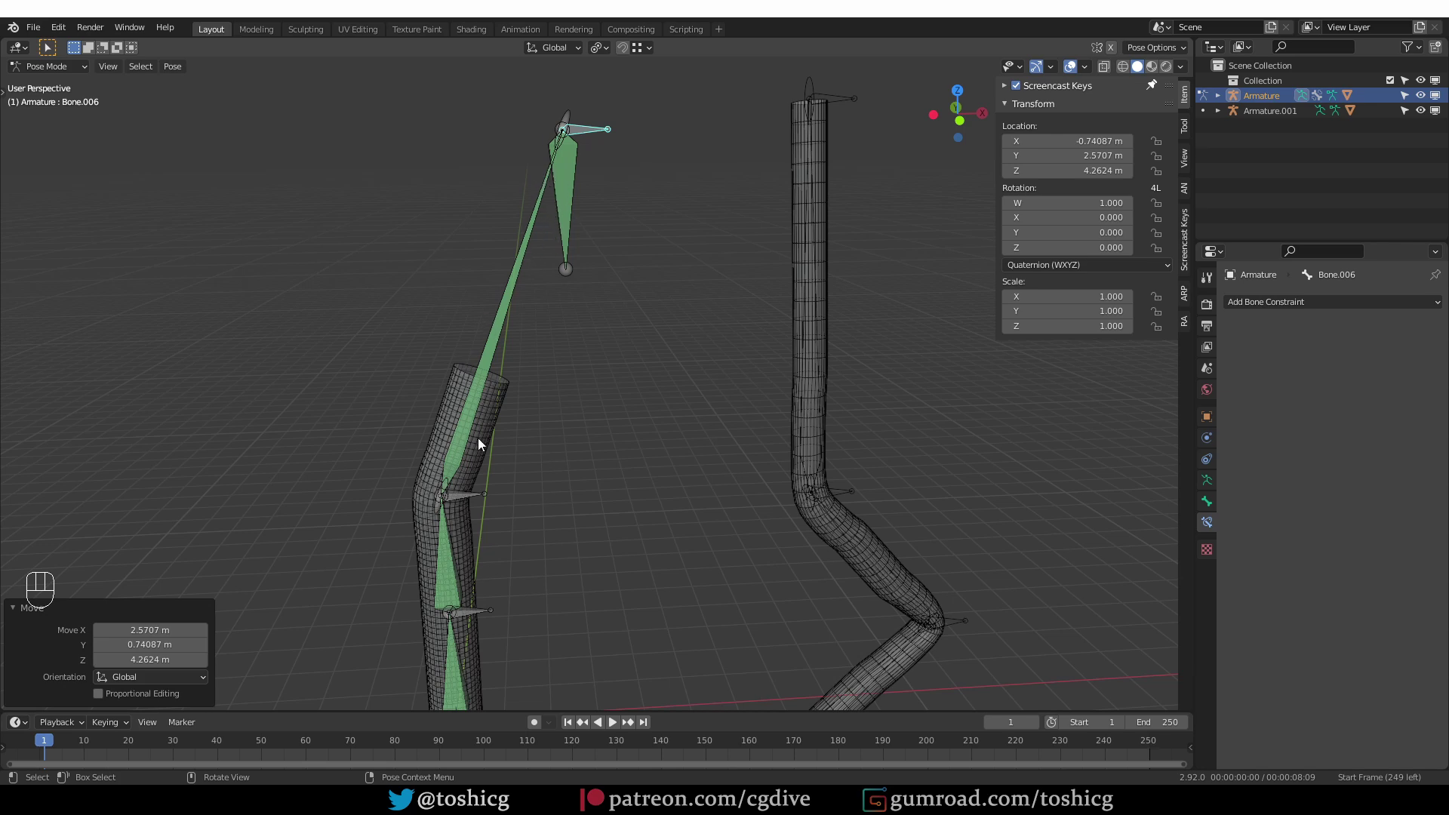
Add a Damped Track constraint to the flipped bone with the uppermost stretchy bone as its target
click(478, 417)
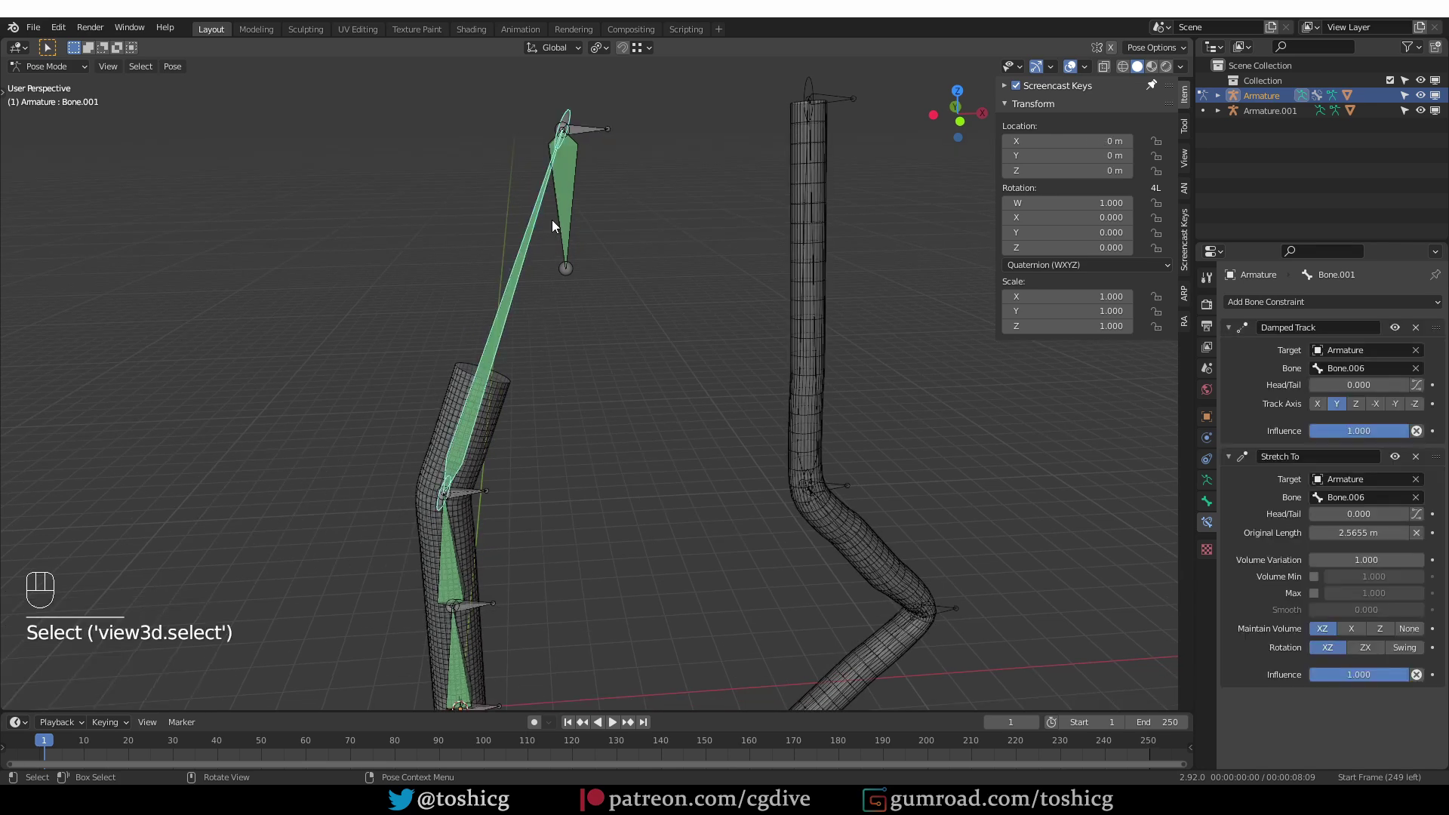
shift+click(573, 185)
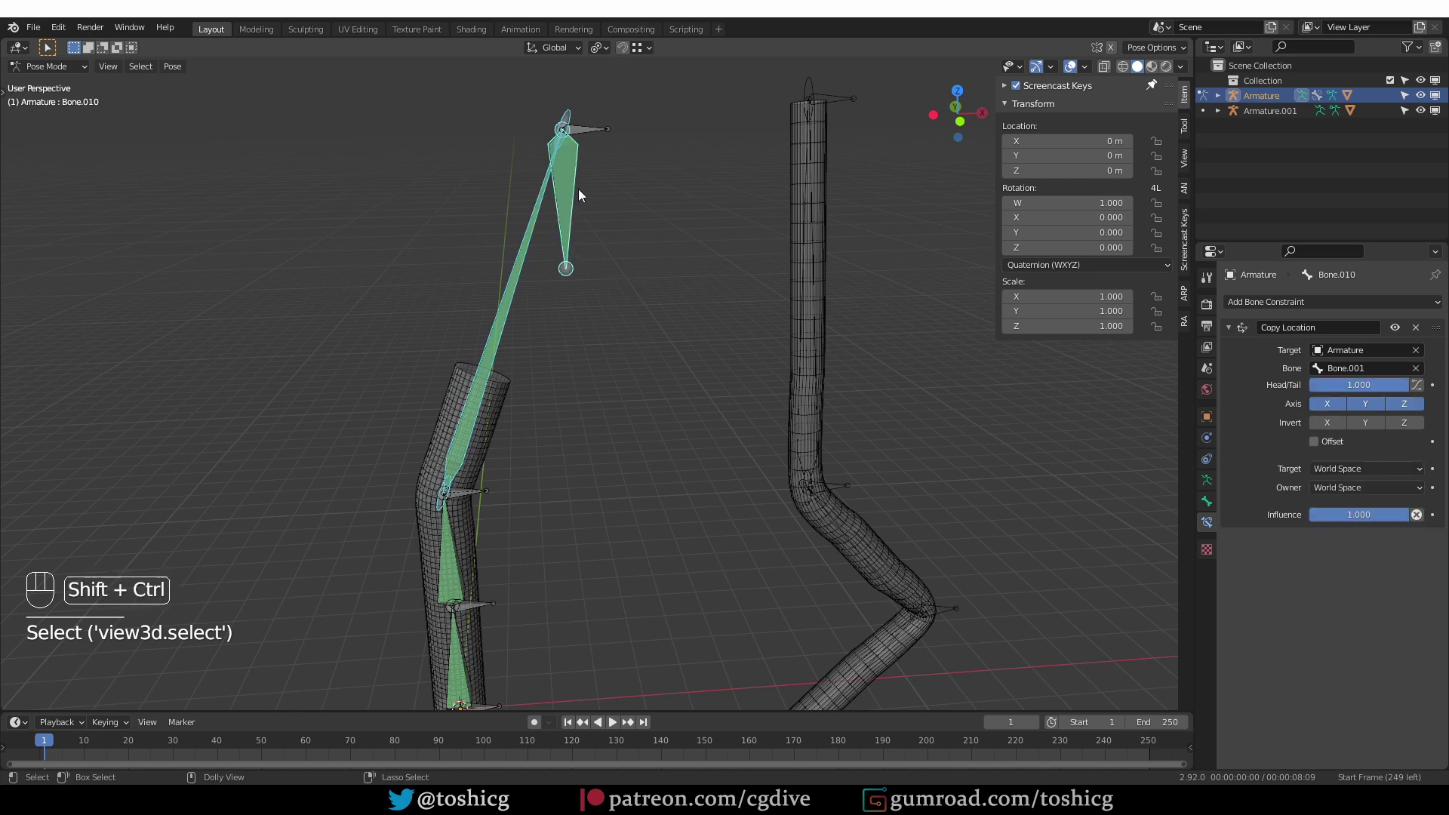
key(shift+ctrl+c)
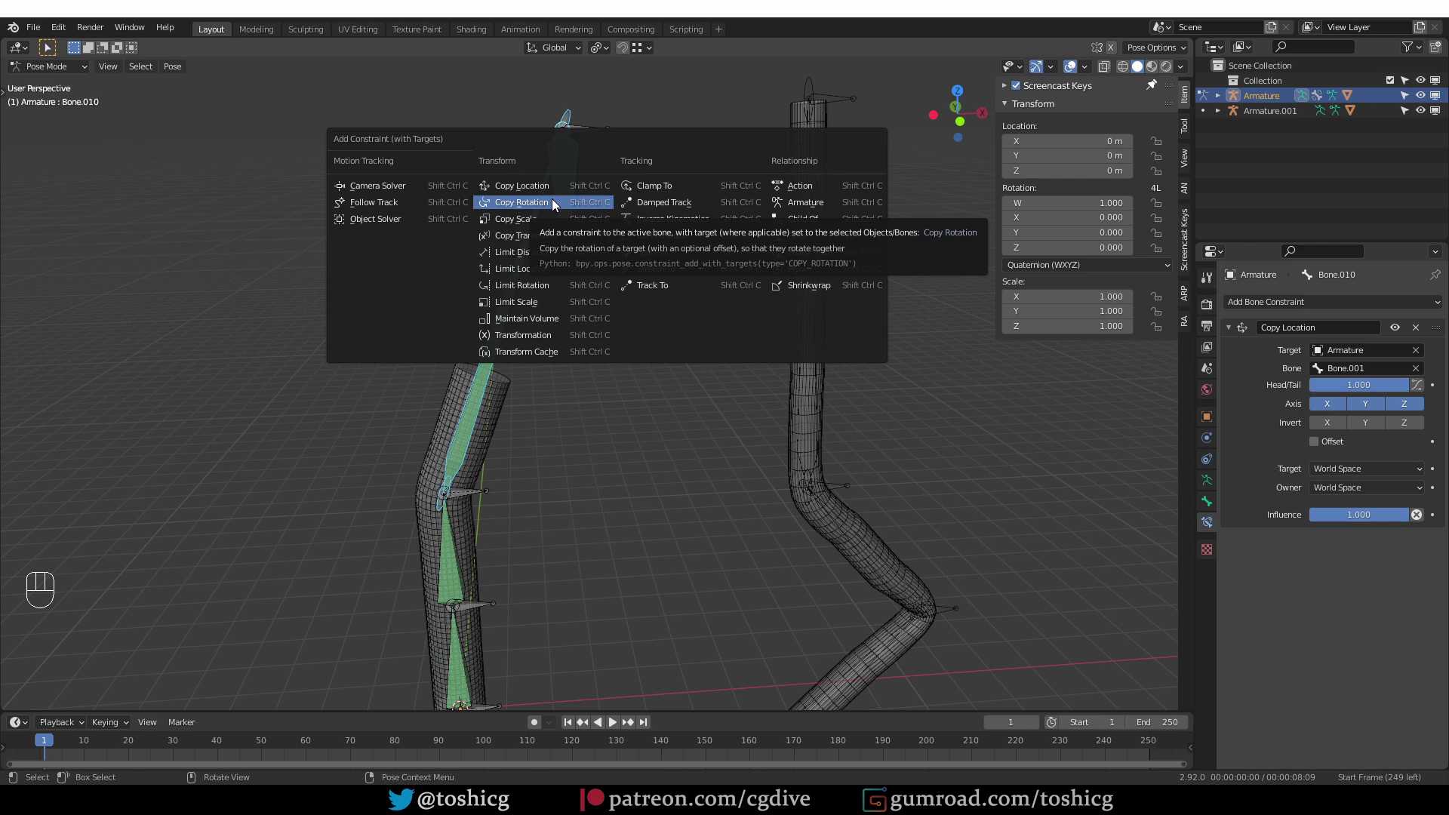
click(712, 202)
Test the flipped bone's tracking by moving the top control bone and the upper middle control bone to new positions
middle_drag(494, 245, 572, 267)
click(545, 133)
middle_drag(545, 135, 586, 217)
middle_drag(536, 301, 537, 287)
key(g)
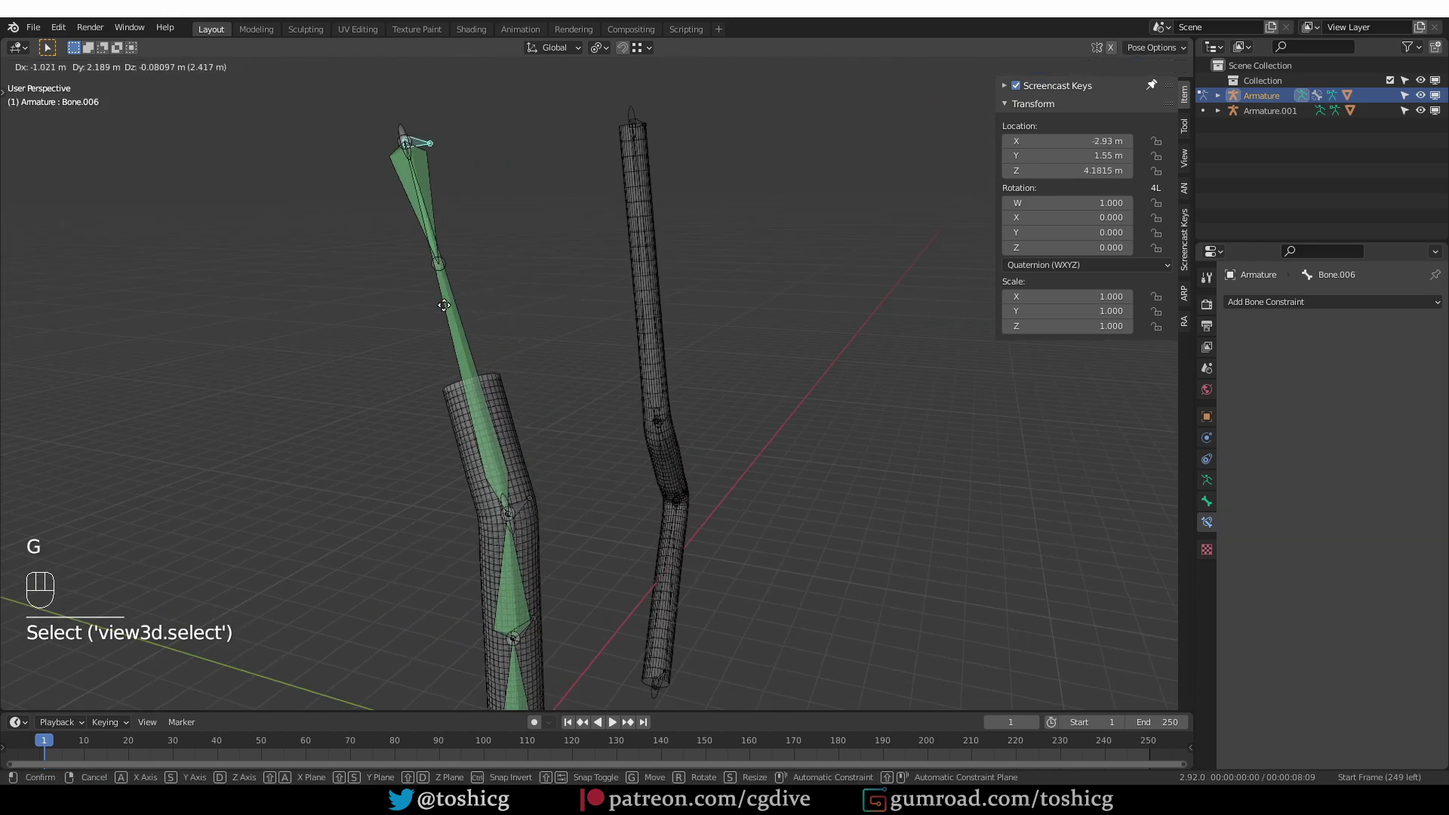
click(438, 392)
click(525, 515)
key(g)
click(757, 483)
middle_drag(354, 113, 355, 197)
middle_drag(442, 276, 593, 379)
Select all bones of the rig and clear all their pose transforms to return from the tracking test
key(a)
click(173, 66)
mouse_move(205, 98)
click(370, 93)
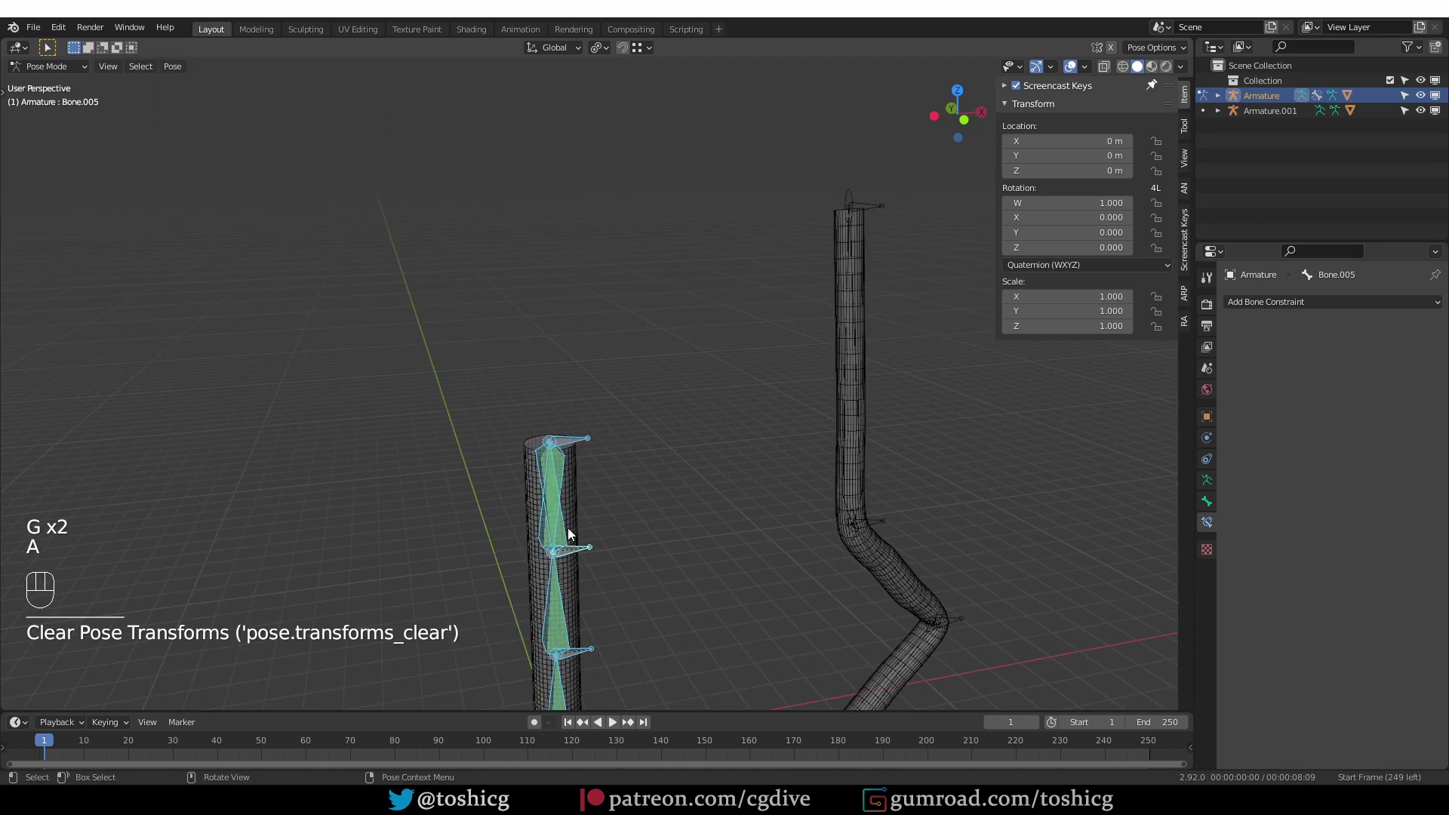
Duplicate the uppermost stretchy bone in Edit Mode, leaving the copy exactly in place
scroll(455, 432, up, 4)
click(455, 431)
key(Tab)
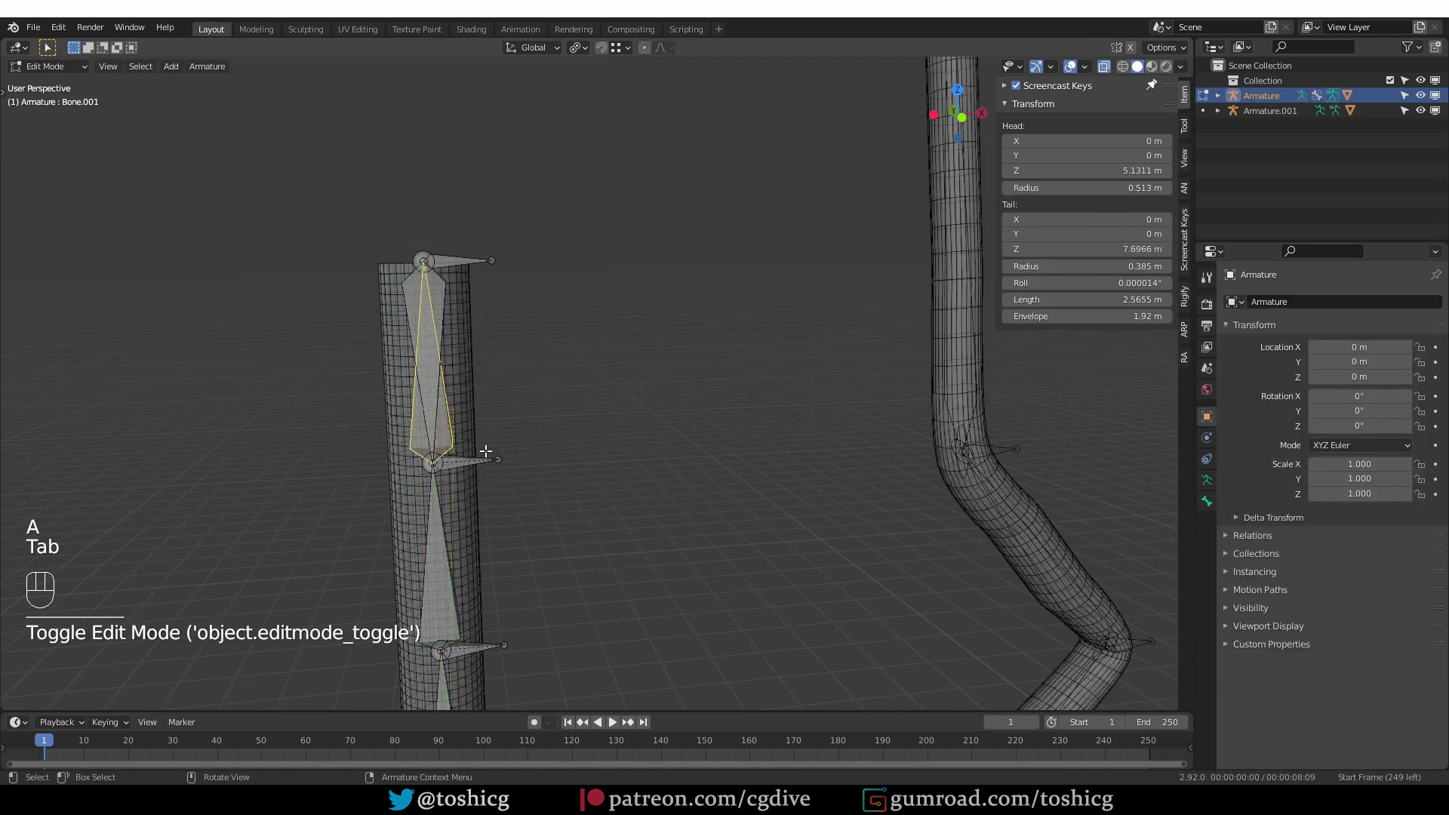
middle_drag(459, 473, 498, 453)
key(shift+d)
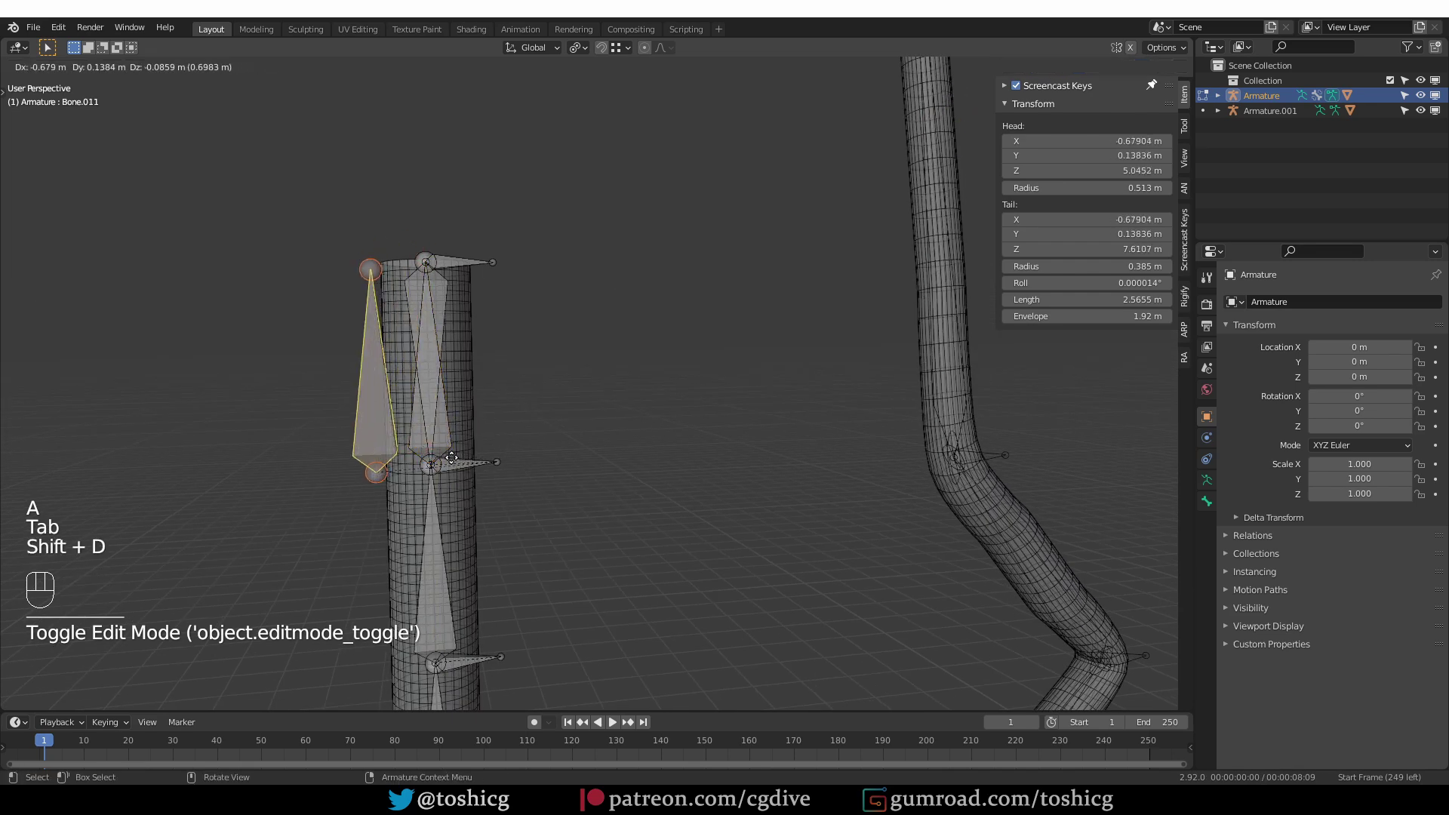
right_click(452, 446)
Set the transform pivot point to Active Element and scale the duplicated bone down to about 1.6 m long
click(578, 47)
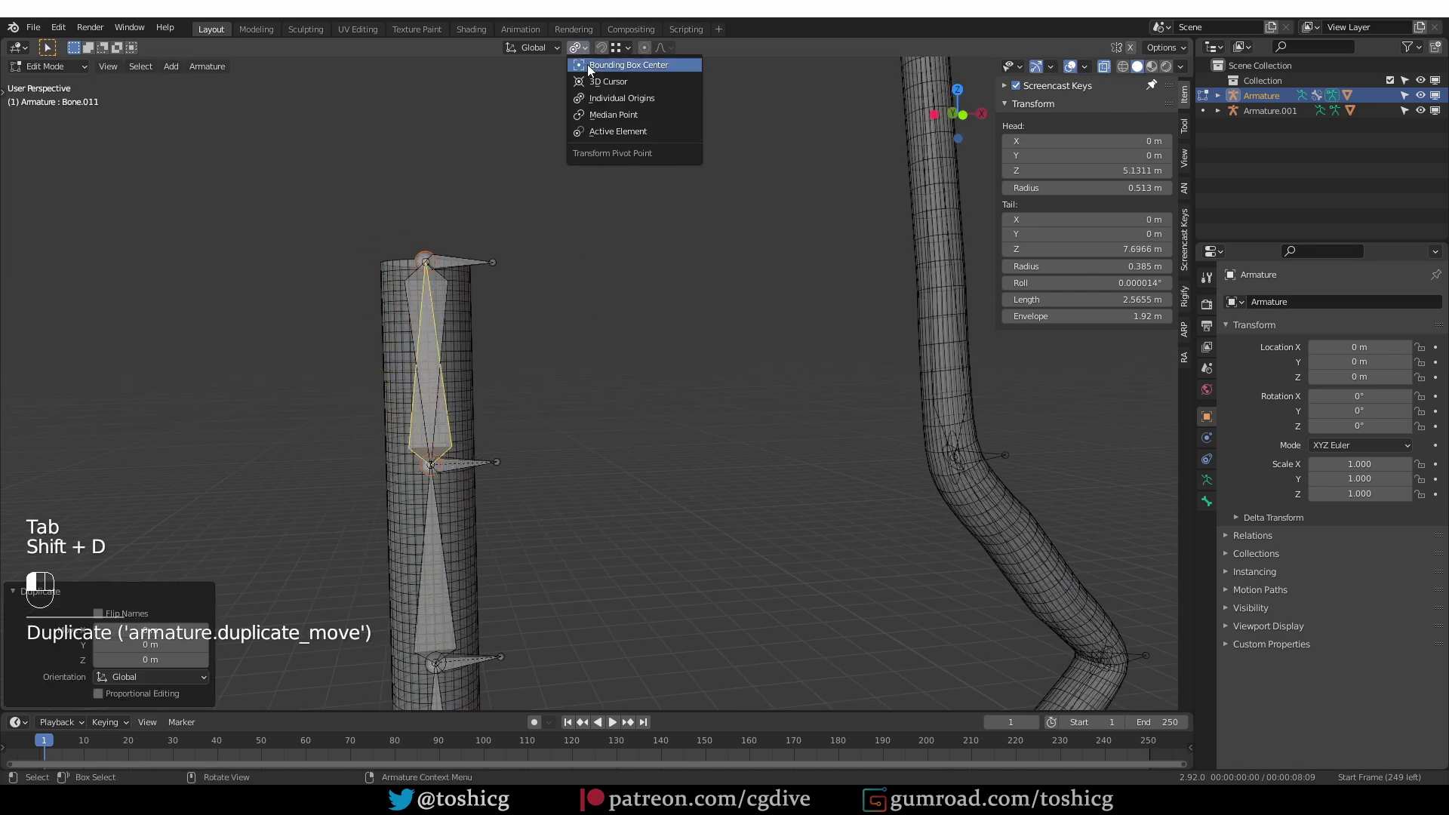
click(622, 130)
middle_drag(649, 422, 669, 463)
key(s)
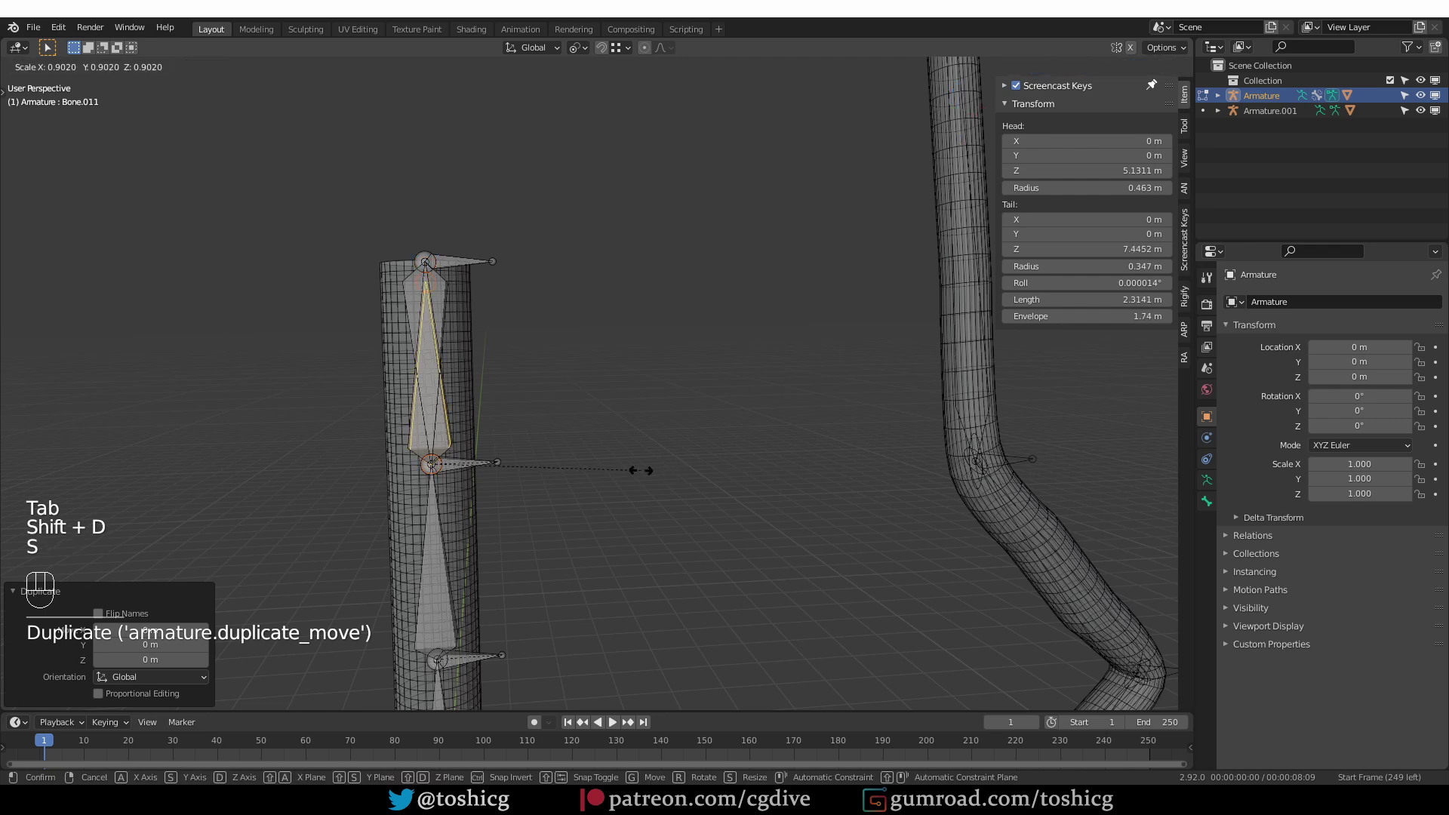
click(559, 347)
Remove the Damped Track and Stretch To constraints from the shortened duplicate in Pose Mode
key(Tab)
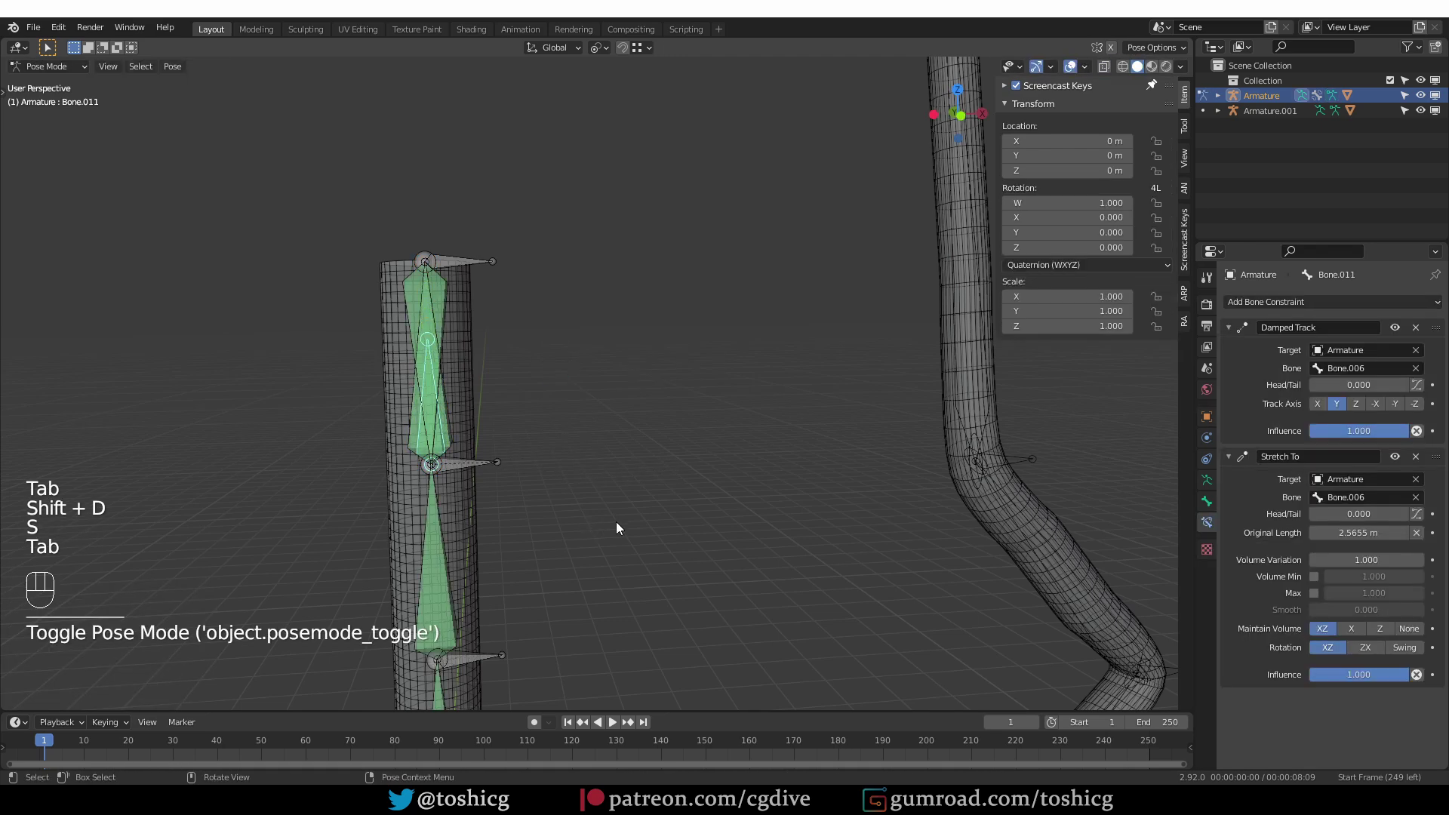
click(1415, 329)
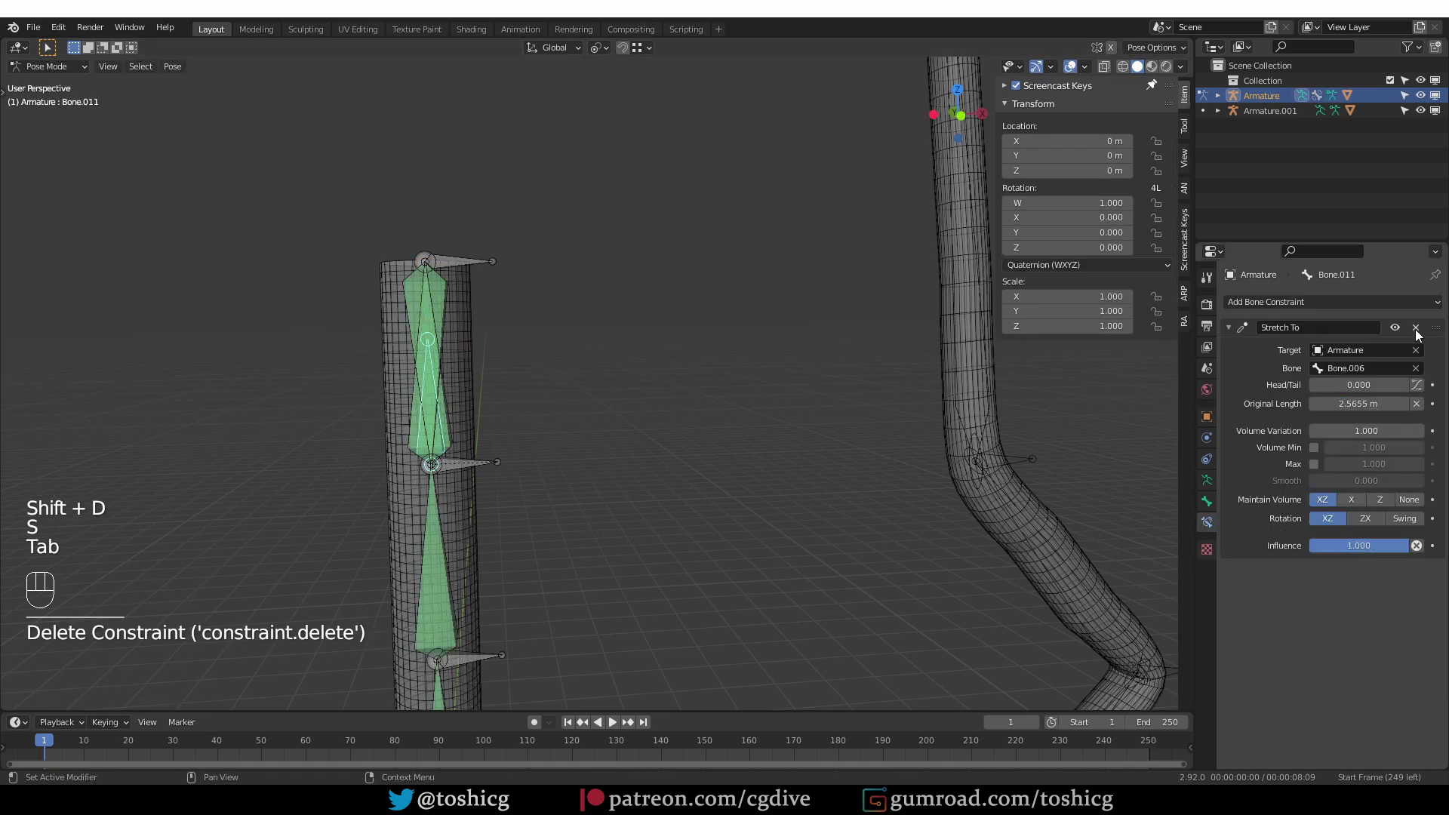
click(1416, 327)
Parent the shortened bone to the flipped bone in Edit Mode with Keep Offset
key(Tab)
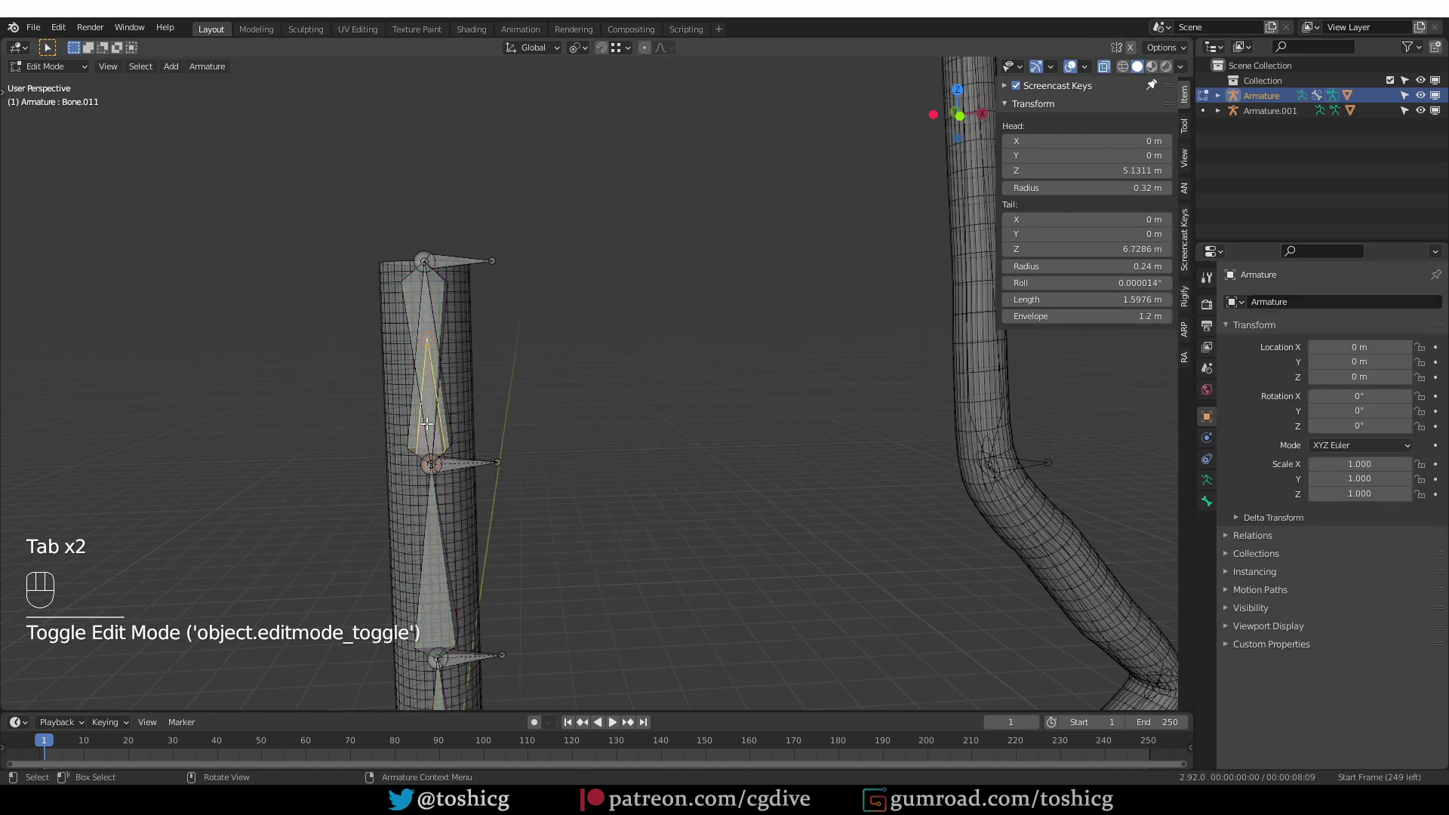
shift+click(440, 288)
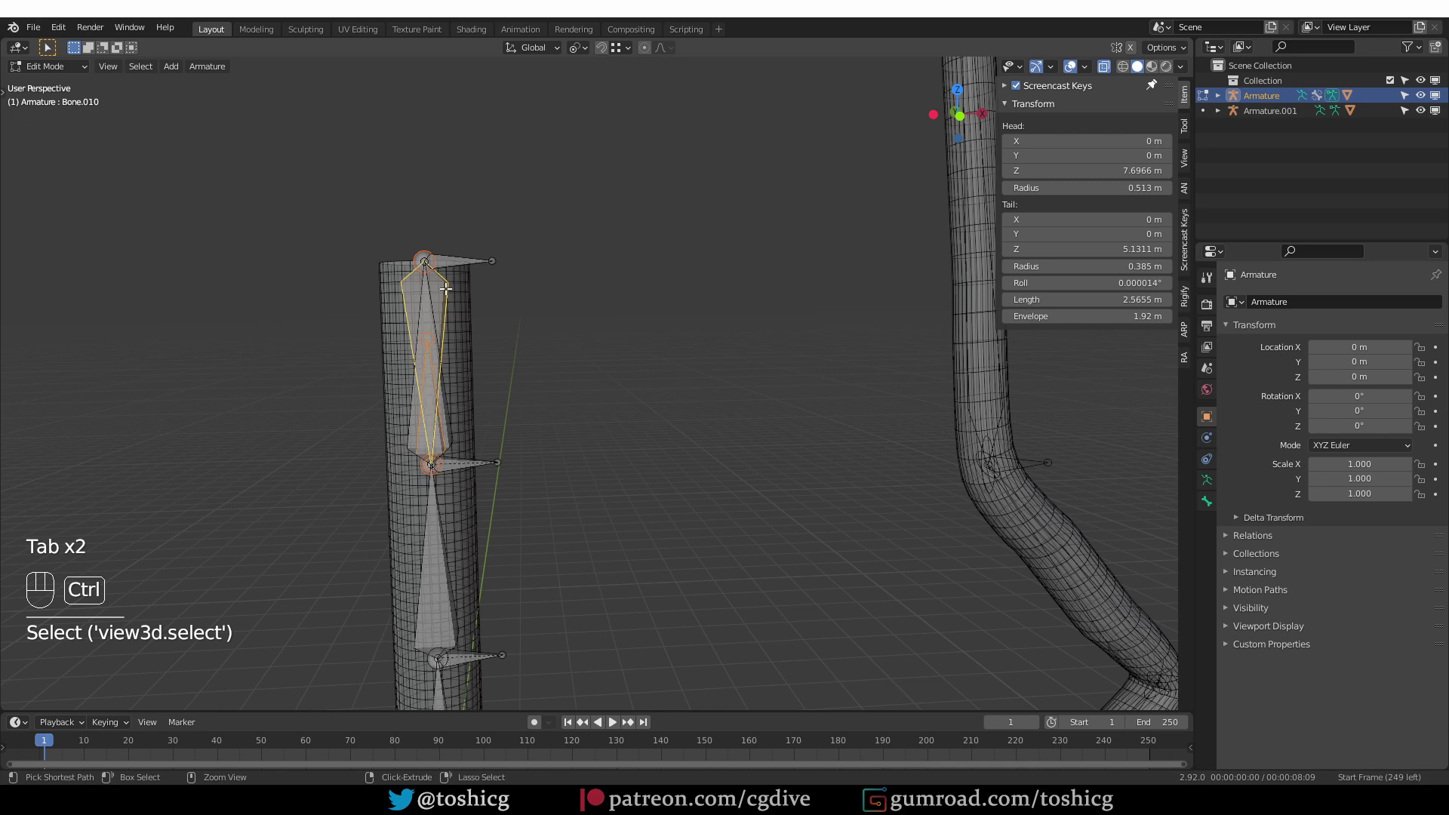
key(ctrl+p)
click(445, 288)
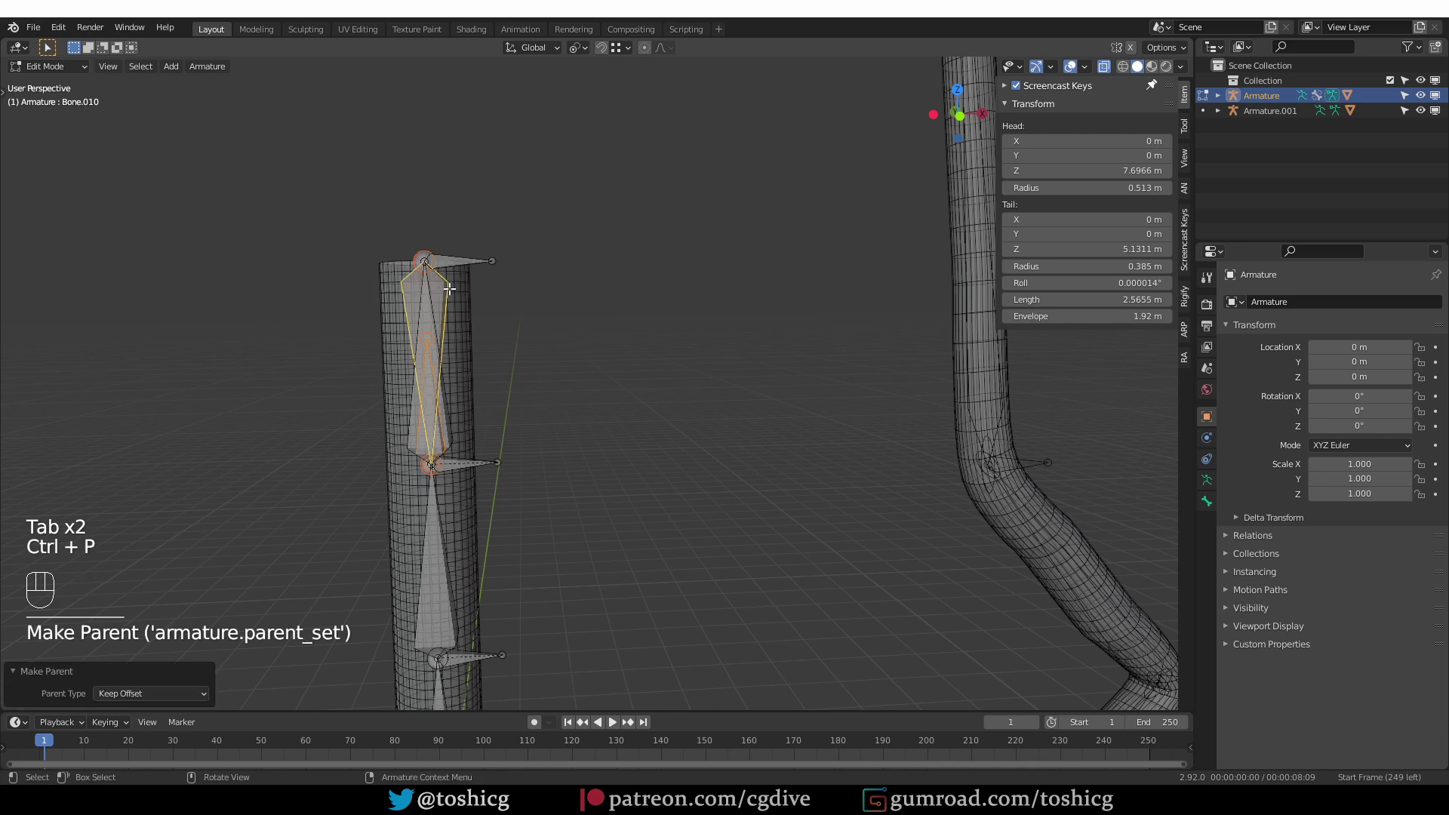
Test the parented short bone in Pose Mode by moving the top control bone about 3.3 m along X and 2.4 m up
key(Tab)
key(g)
click(721, 113)
shift+middle_drag(625, 197, 581, 383)
scroll(646, 455, down, 2)
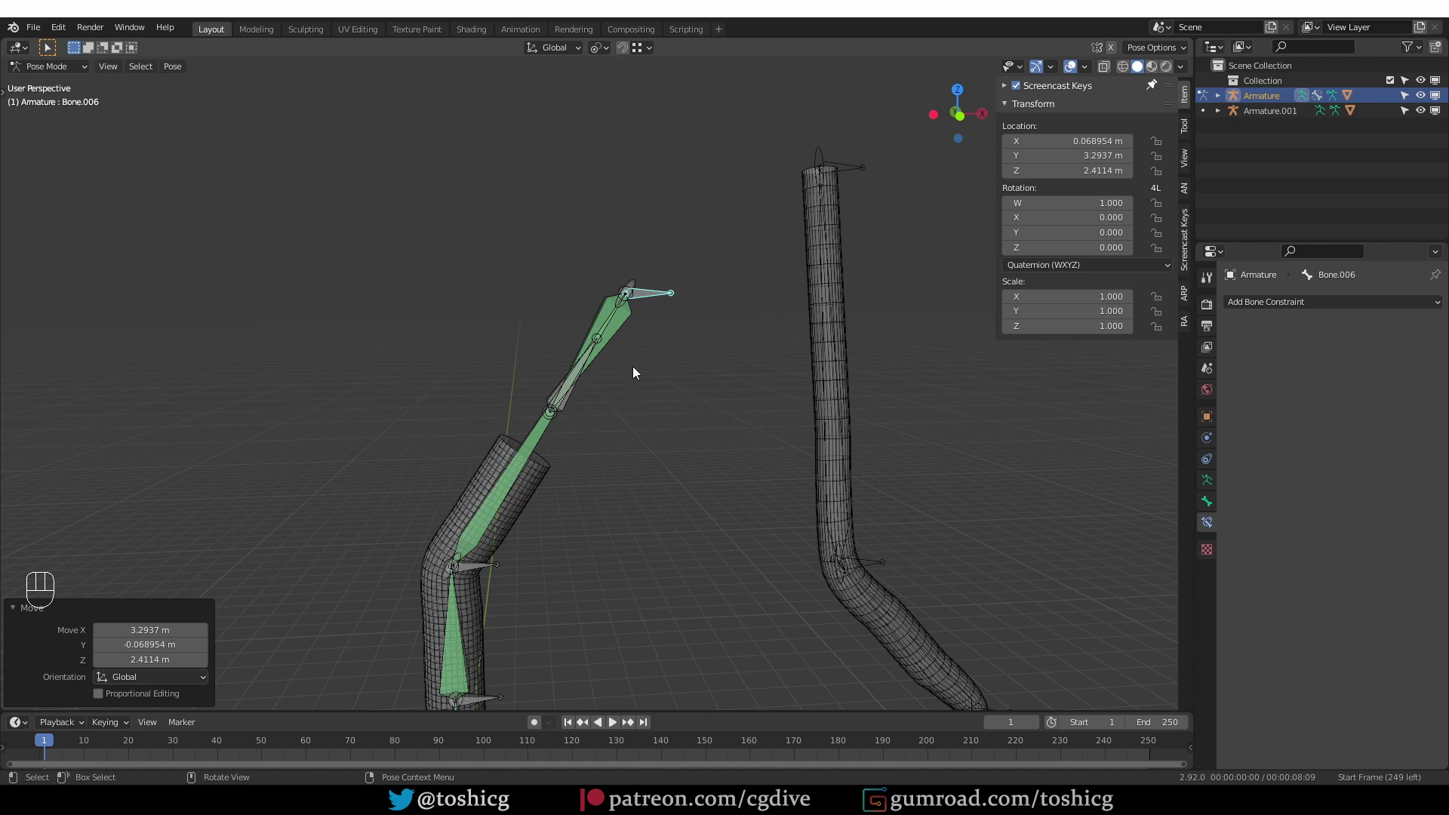
Select all bones of the rig and clear their pose transforms
click(611, 292)
key(ctrl+z)
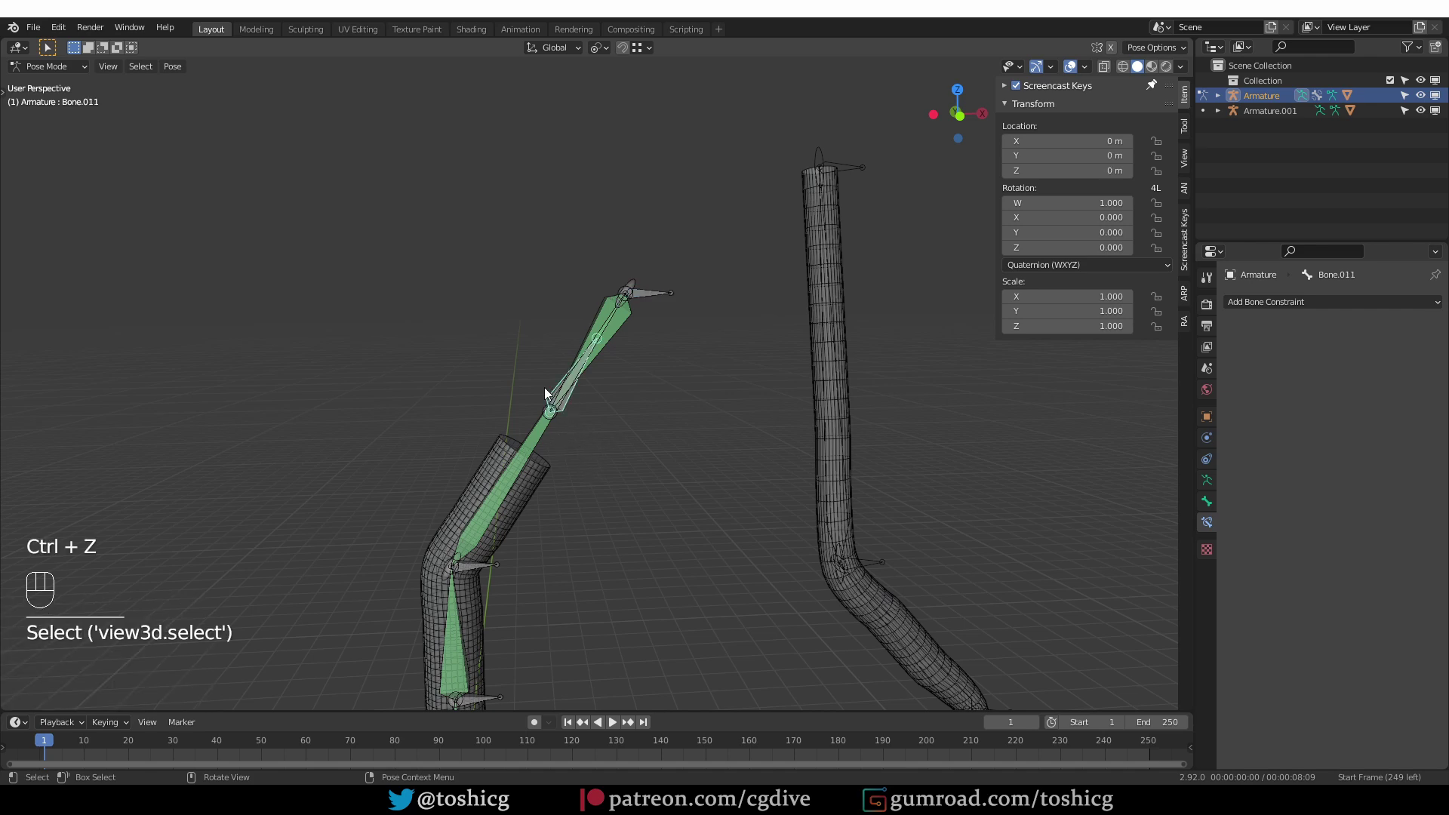
key(a)
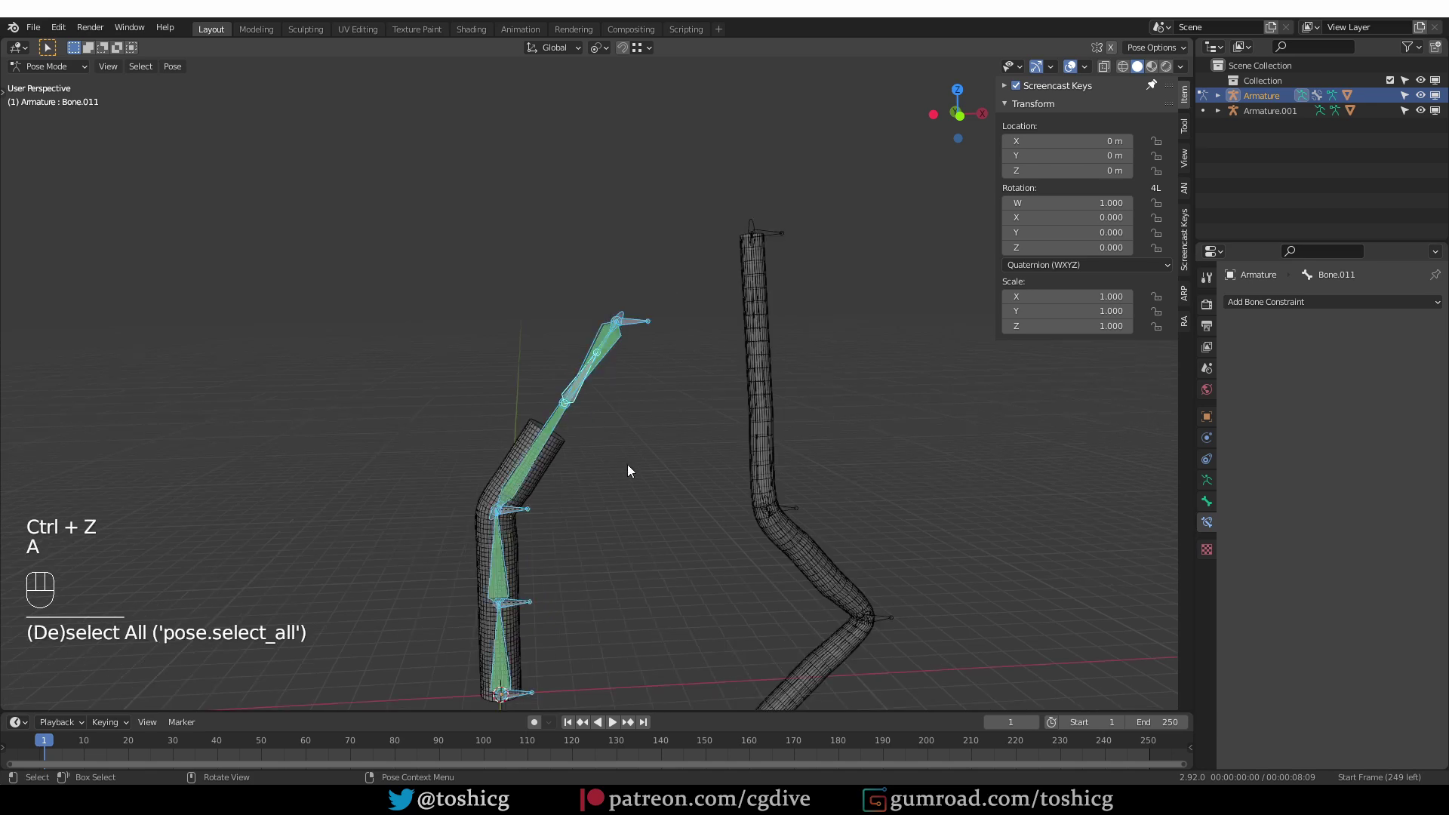
click(172, 67)
mouse_move(200, 102)
click(422, 98)
Hide the uppermost stretchy bone and show the armature's second layer together with the first
scroll(577, 423, up, 3)
click(569, 451)
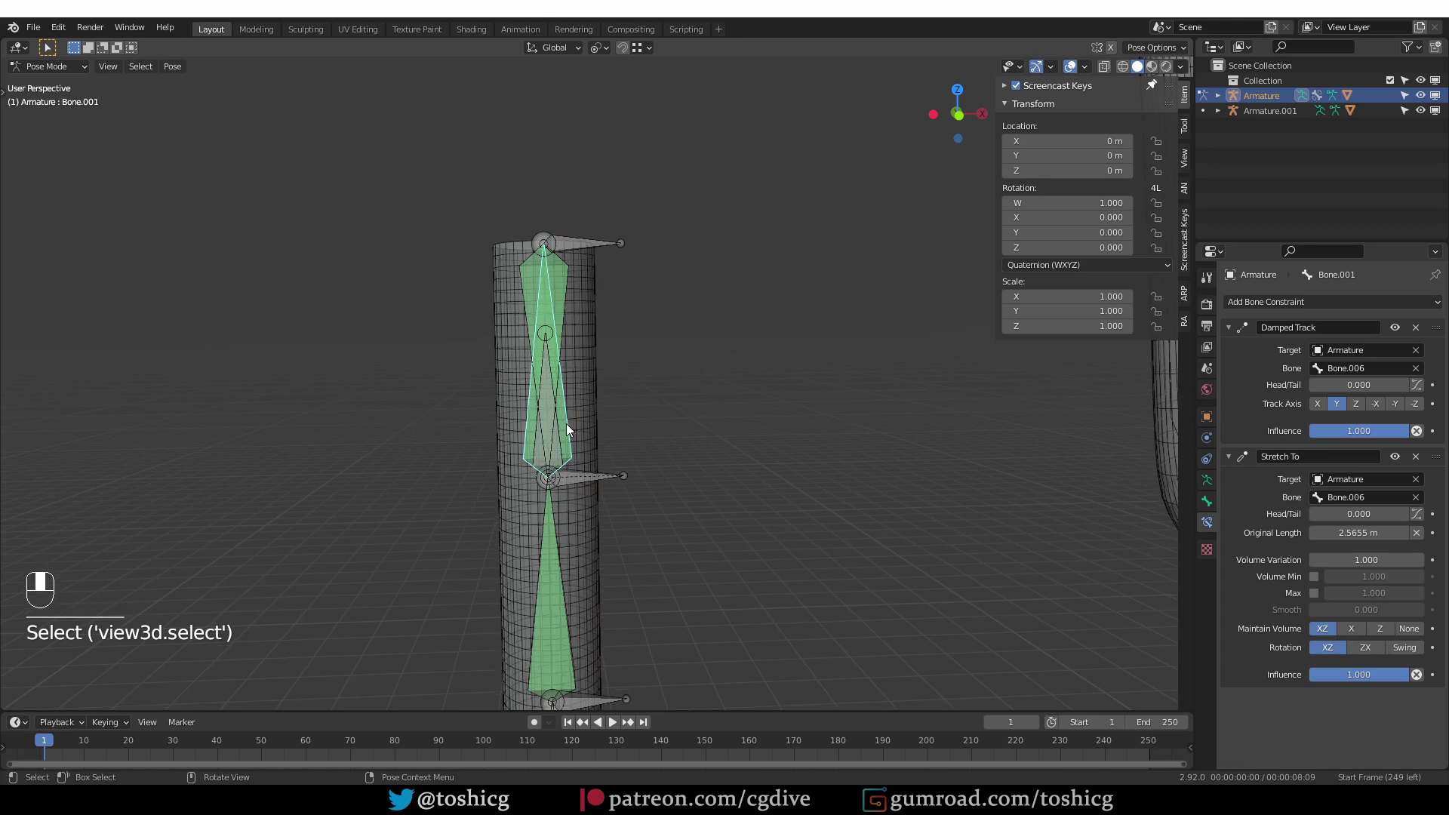
key(h)
click(1207, 480)
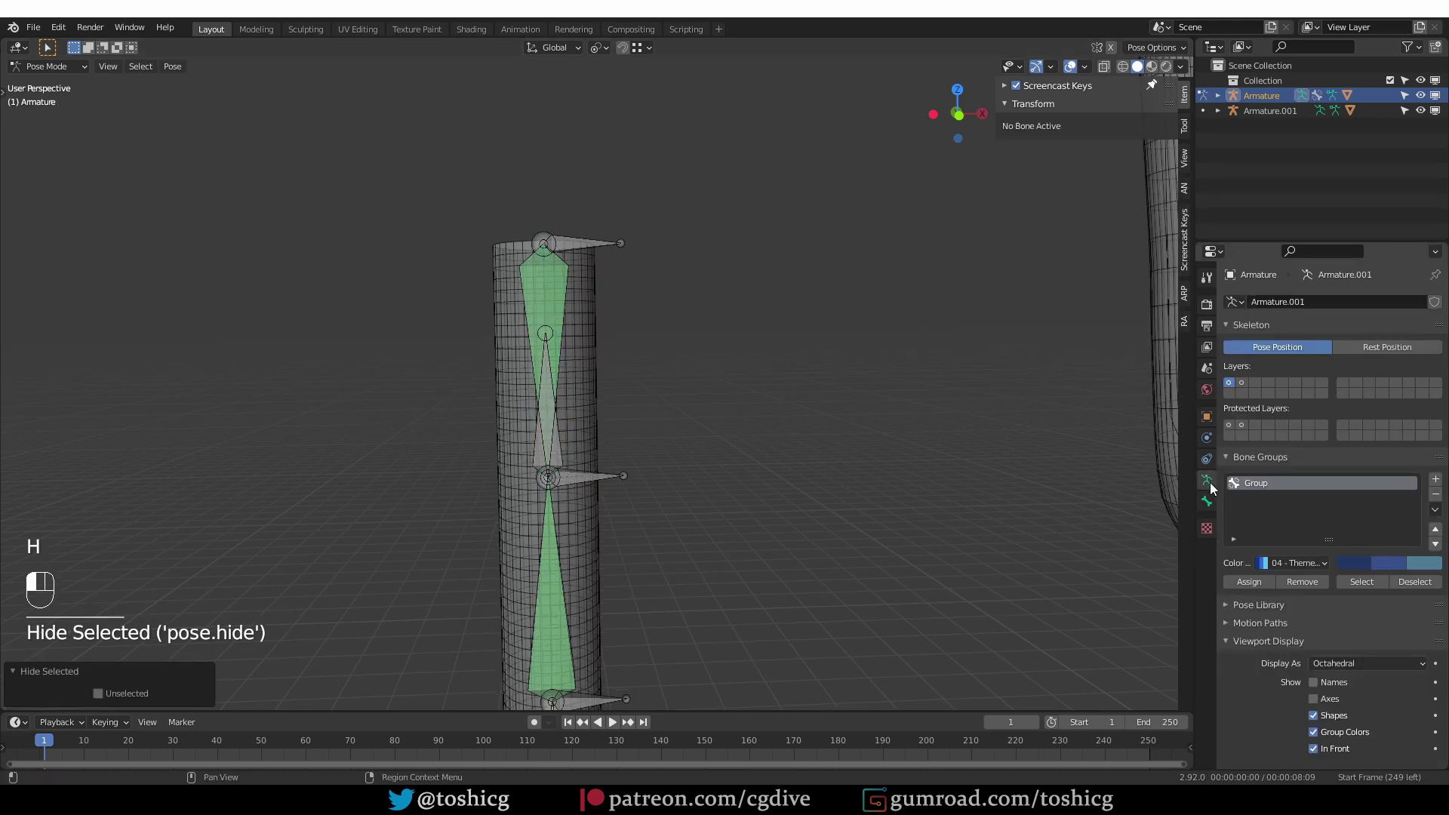
shift+click(1243, 383)
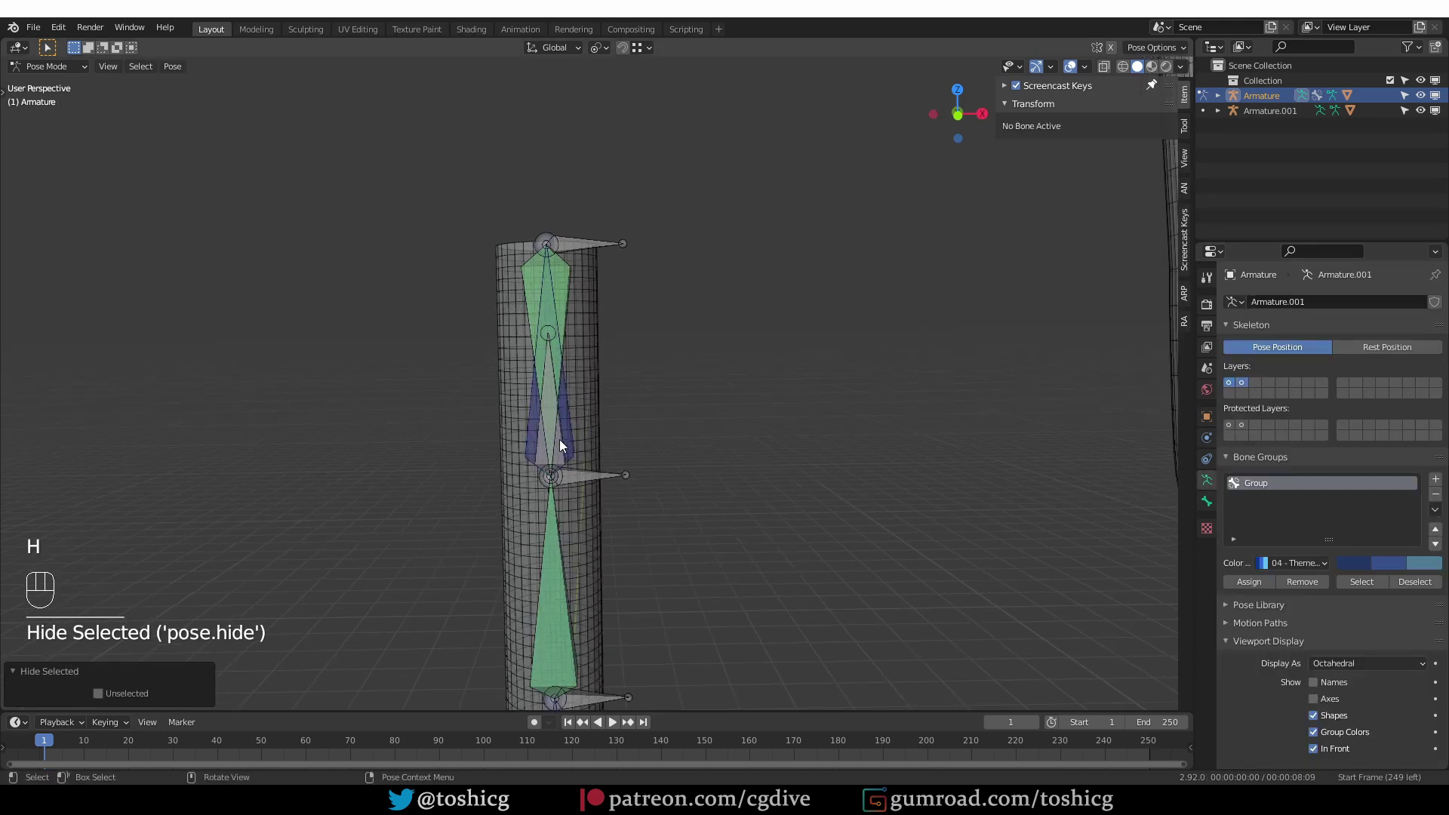
Add Copy Location and Copy Rotation constraints to the uppermost blue deform bone with the short bone as target
scroll(551, 451, up, 2)
click(546, 463)
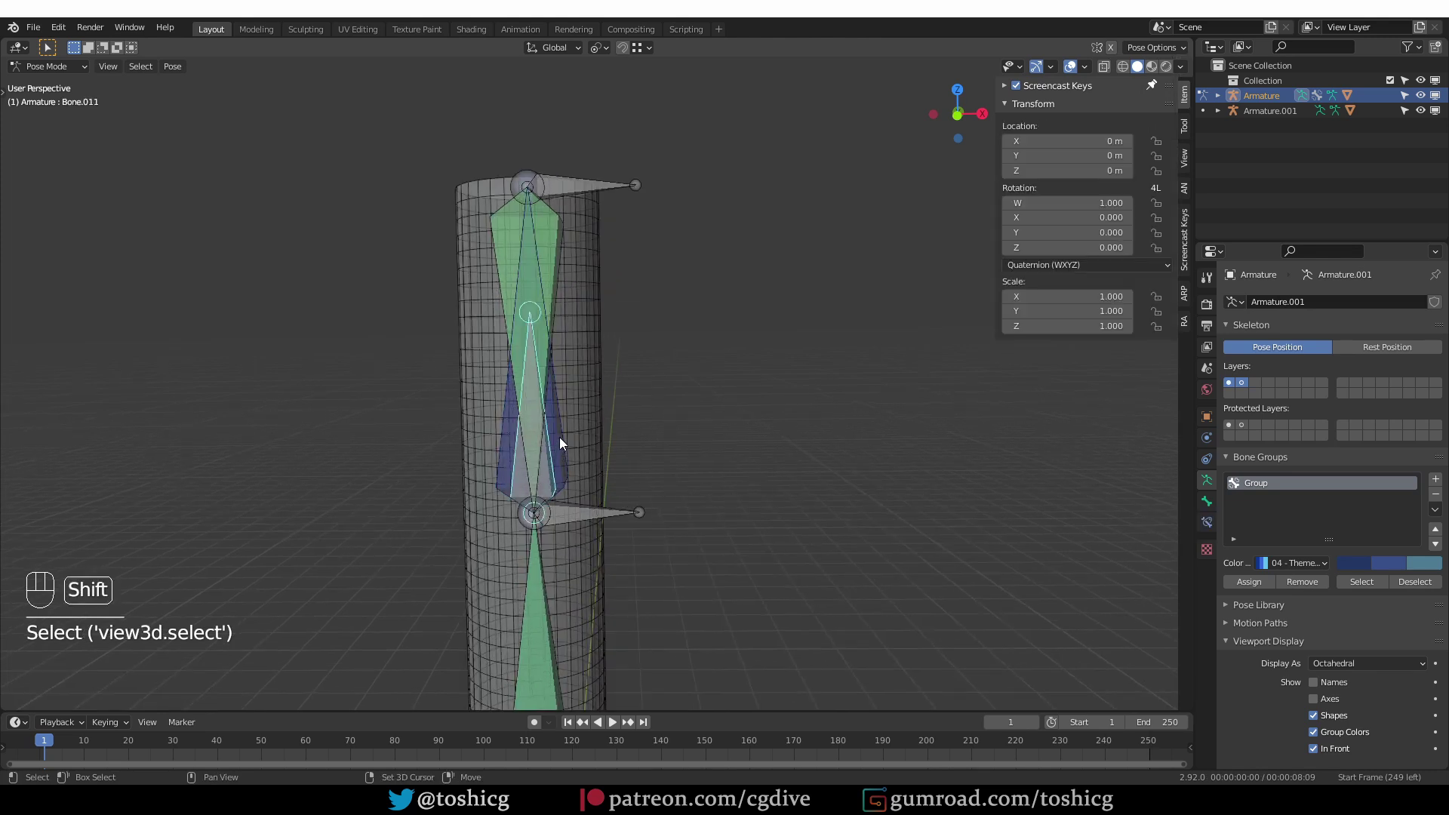
shift+click(559, 429)
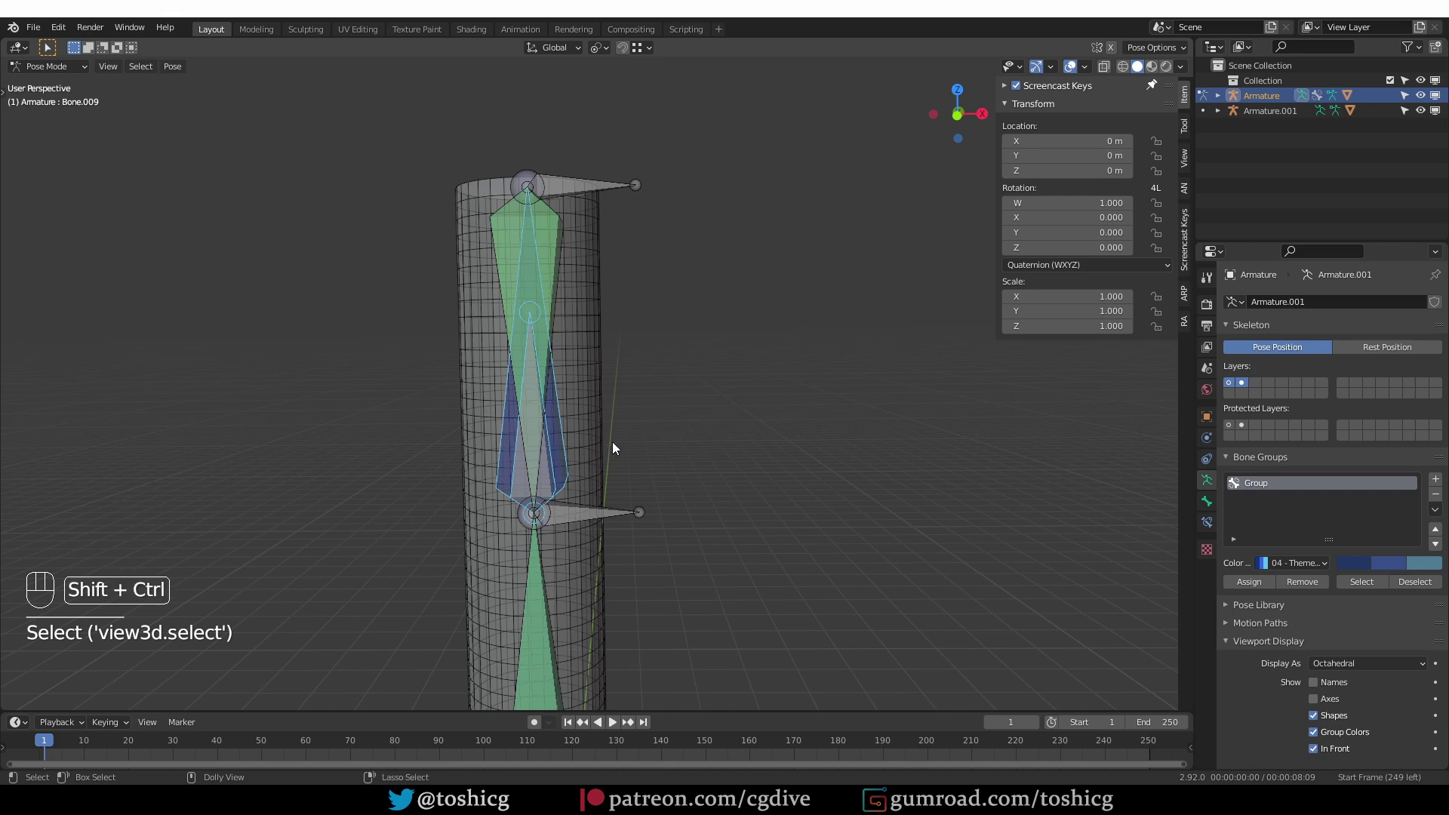
key(shift+ctrl+c)
click(449, 428)
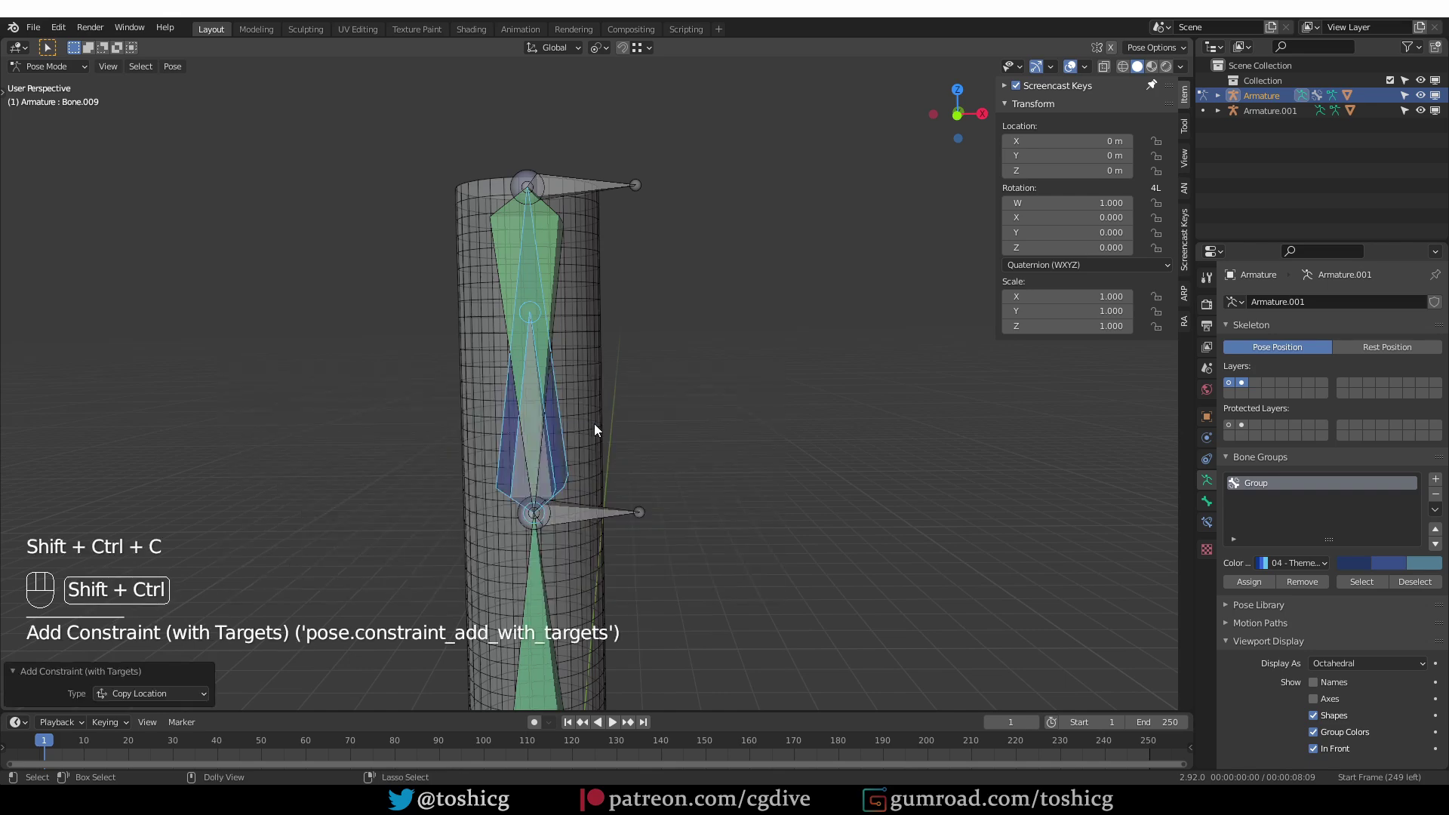
key(shift+ctrl+c)
click(555, 444)
Select the short parented bone and annotate a curved arrow from its base up towards its tip
scroll(585, 452, down, 4)
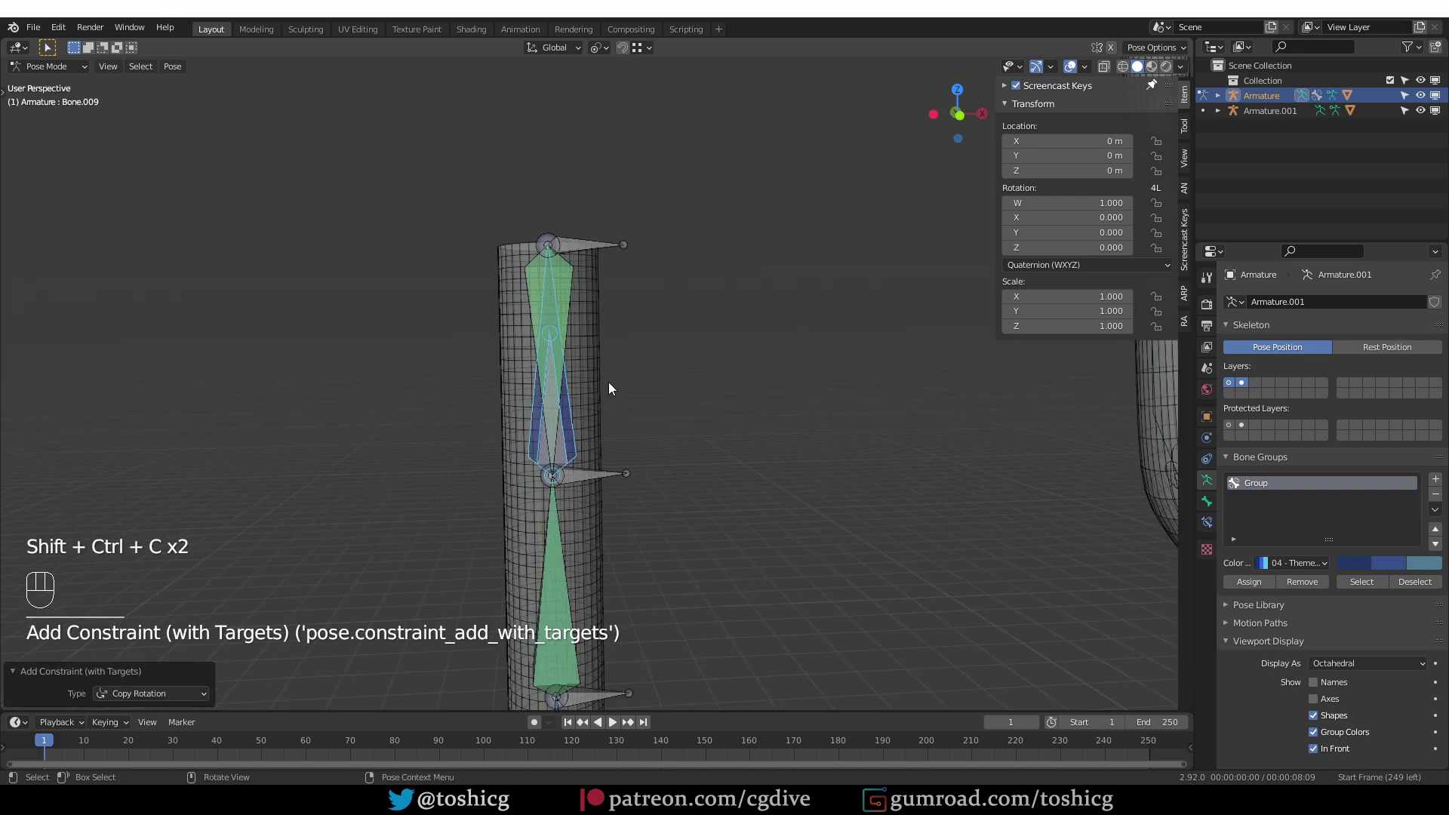
click(603, 418)
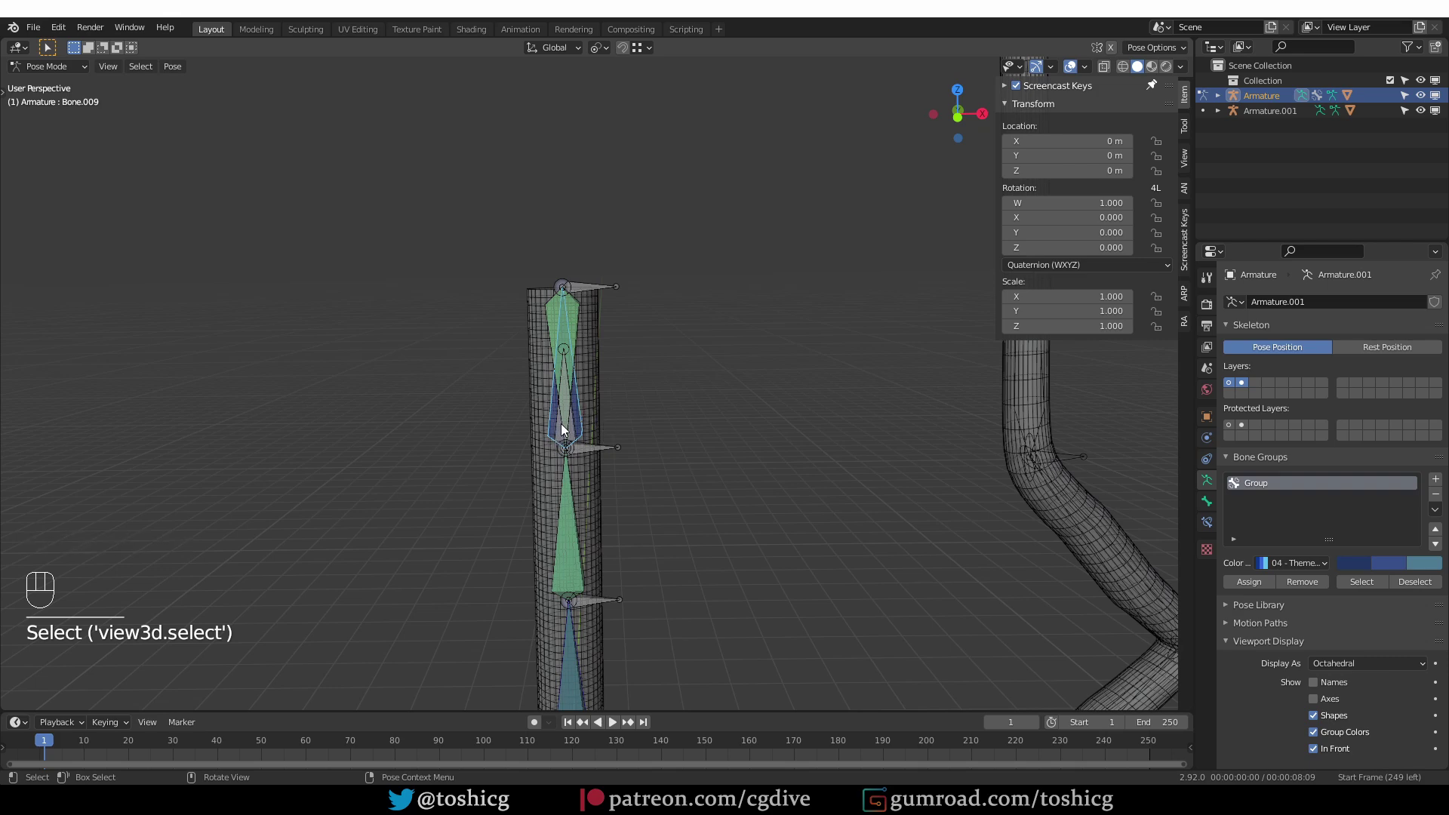
scroll(557, 434, up, 5)
click(539, 473)
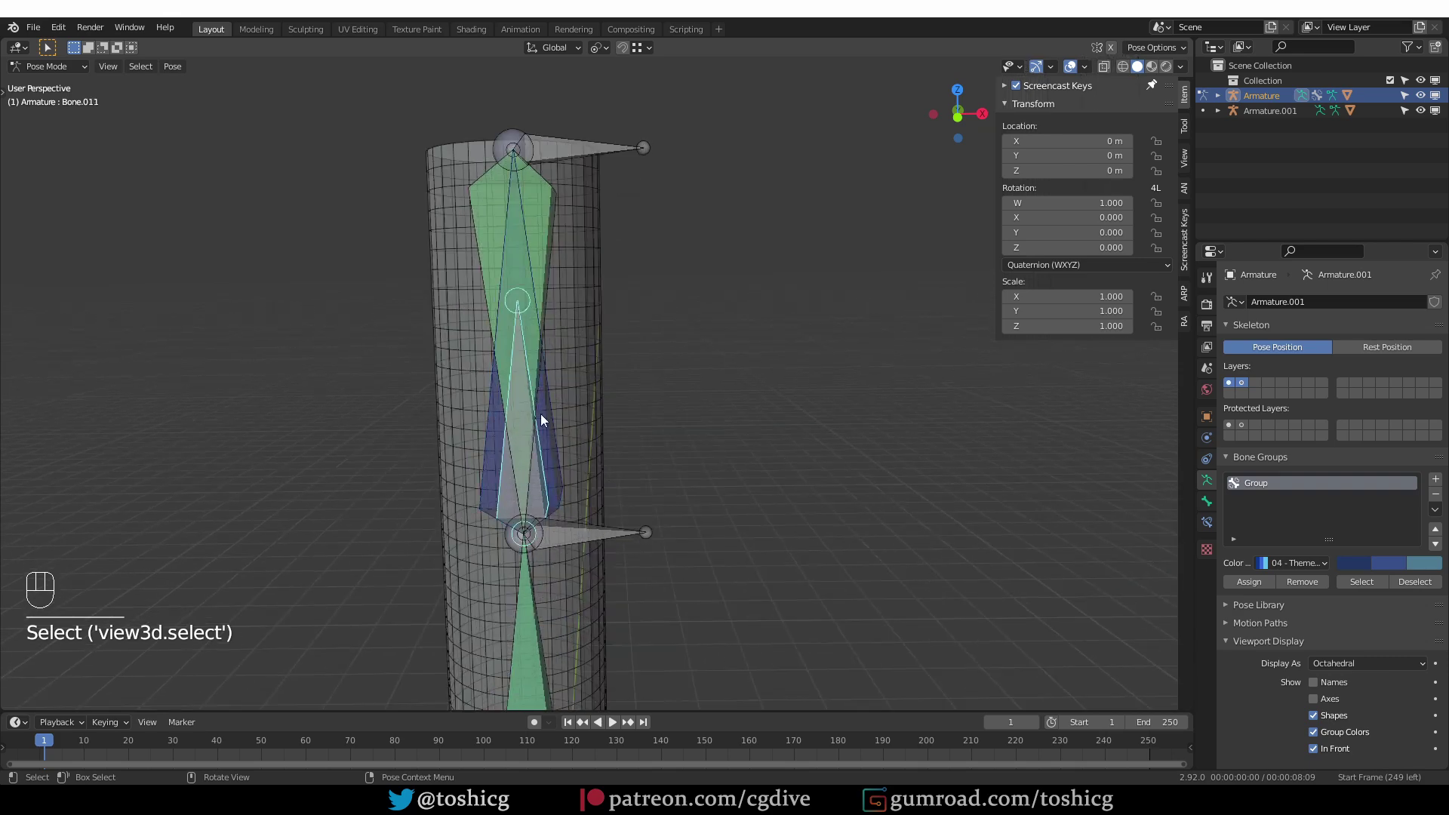
scroll(539, 430, down, 2)
mouse_move(555, 433)
mouse_down()
mouse_move(592, 349)
mouse_move(555, 314)
mouse_move(584, 317)
mouse_up()
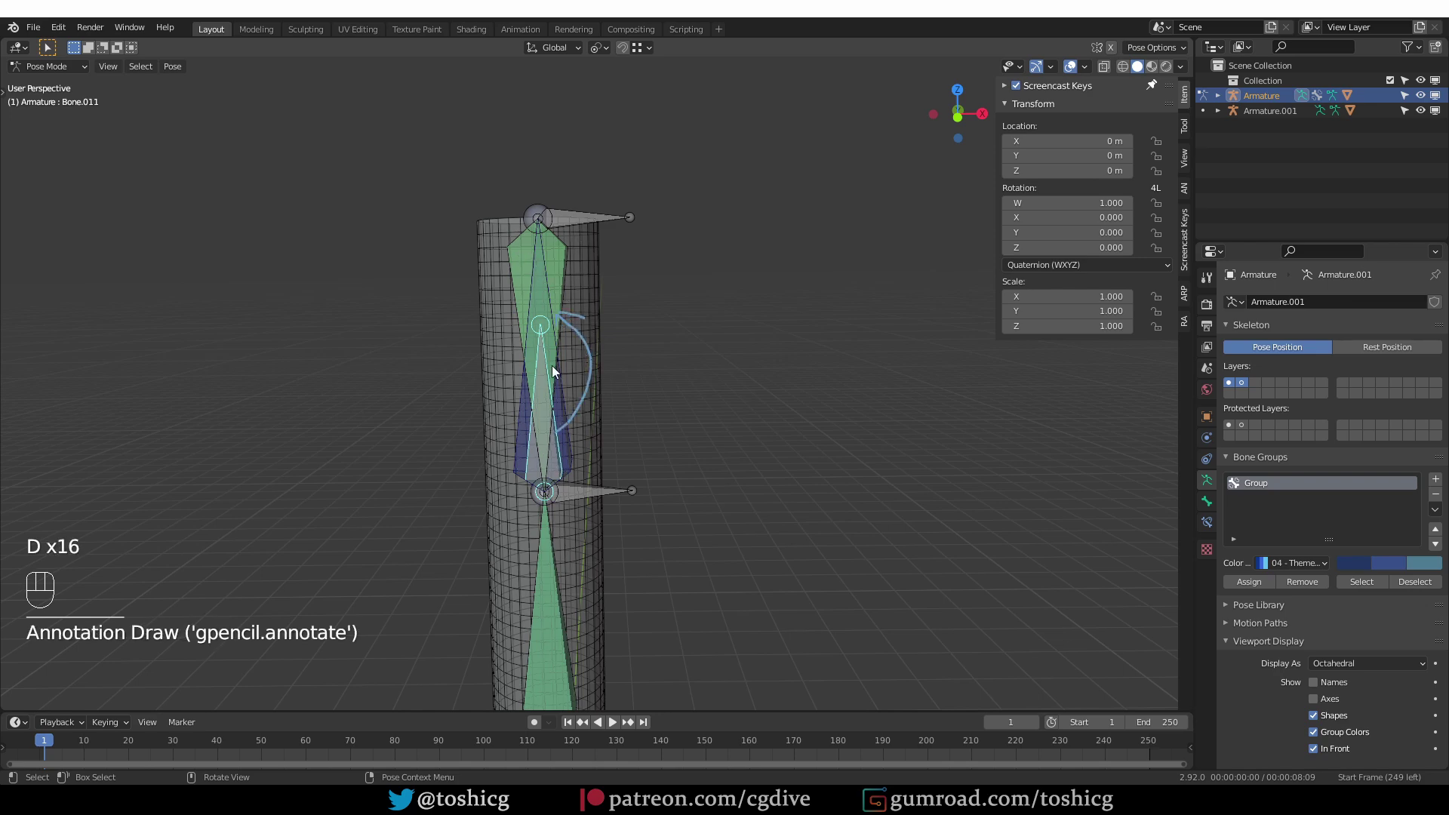
Test the deformation by moving the top control bone about 1.9 m along X, 0.4 m along Y and 2.5 m up
key(alt+g)
click(590, 264)
key(g)
click(718, 302)
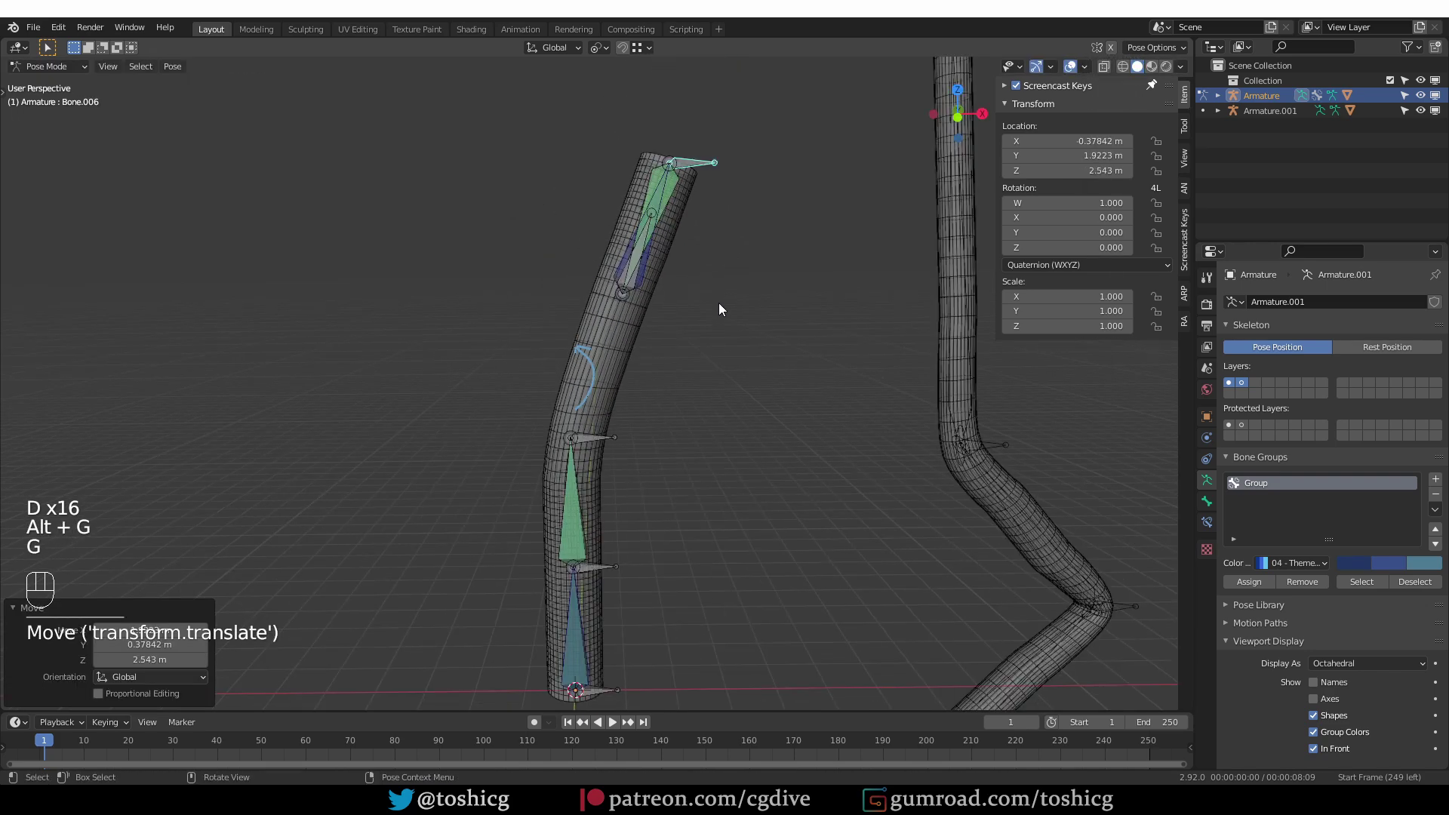
Reveal the hidden bones and move the top control bone a further 0.7 m or so along X and about 1.7 m up
key(alt+h)
click(608, 368)
key(g)
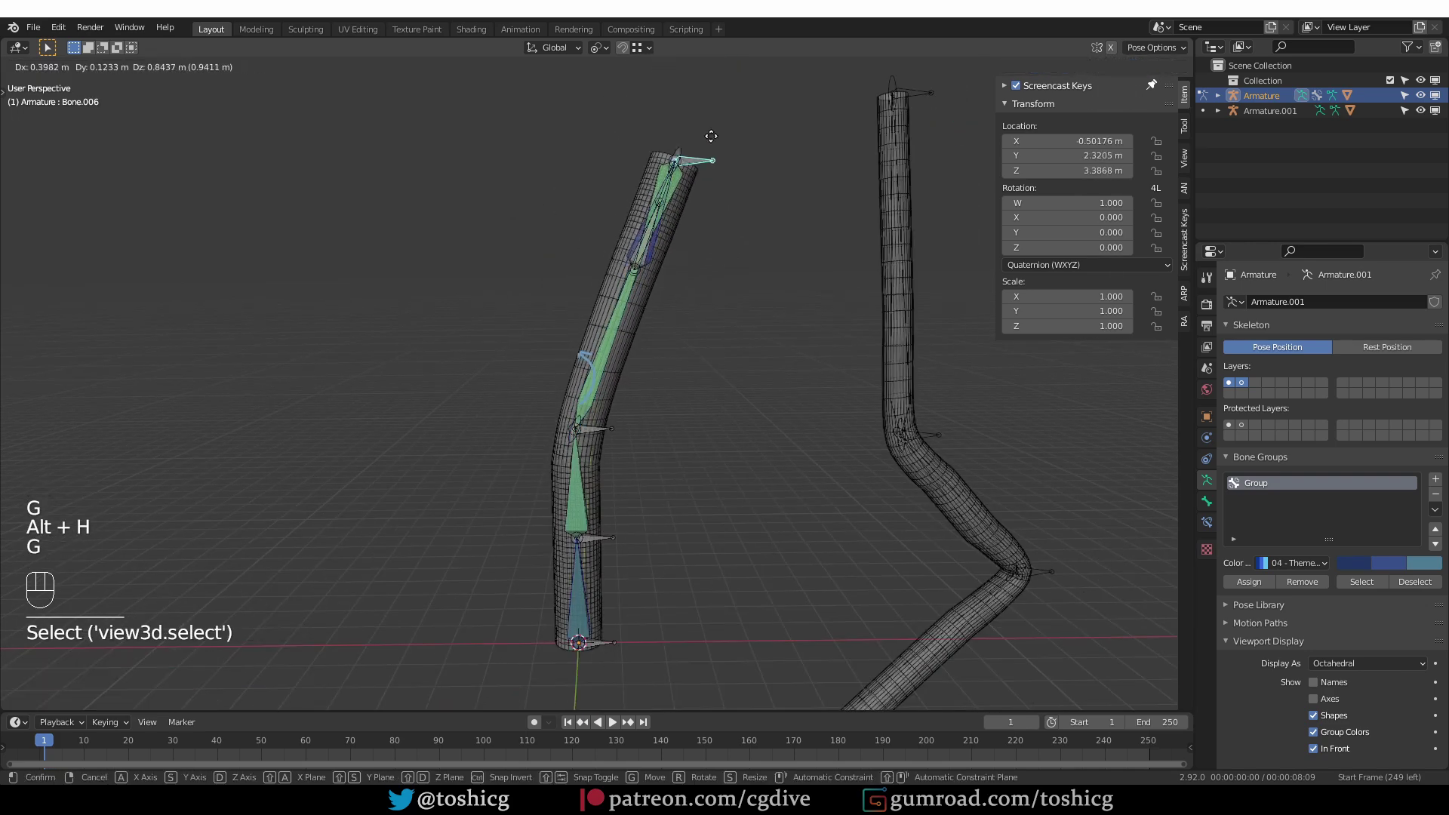
click(678, 351)
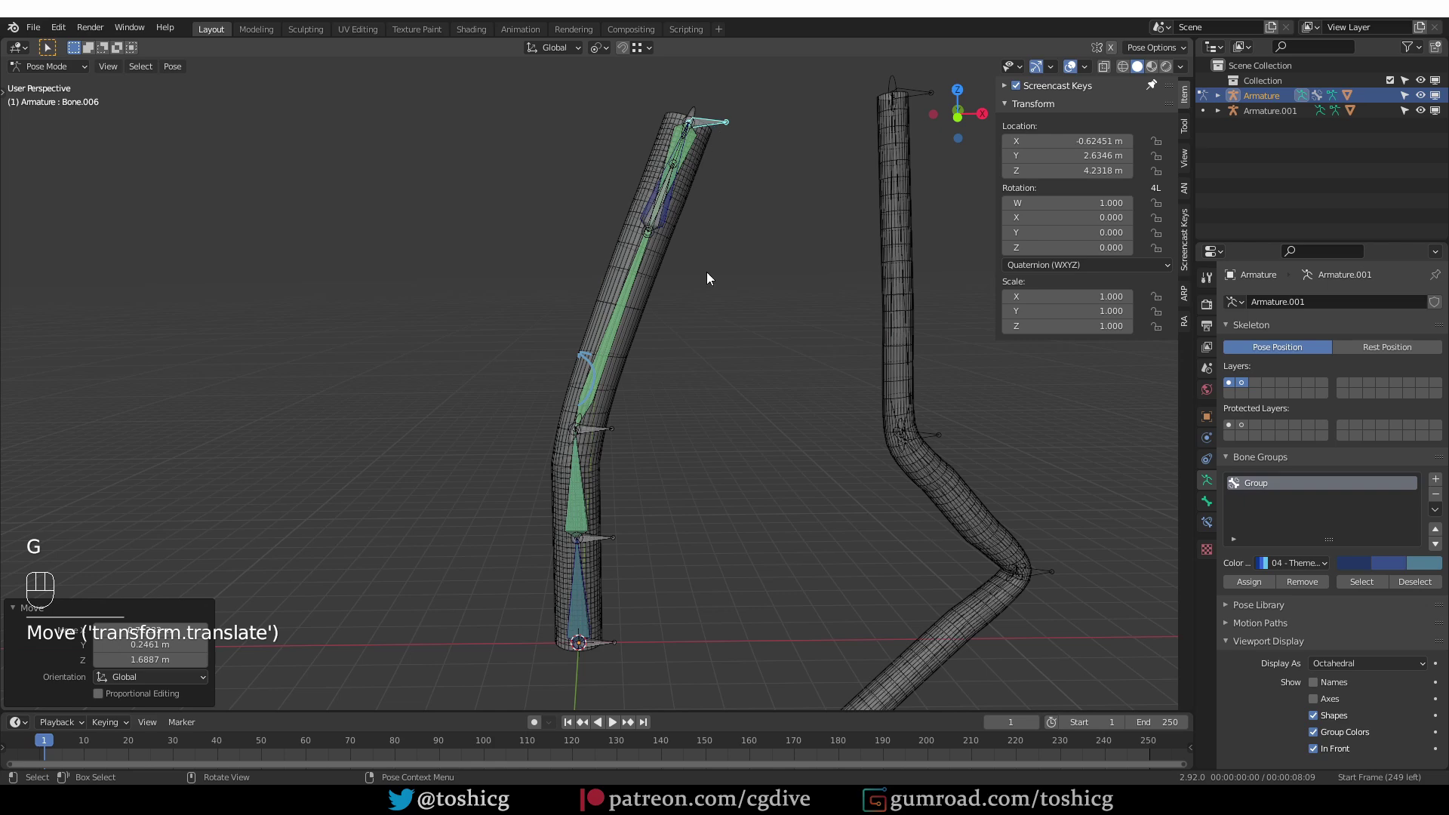
Bend the cylinder by moving the upper middle control bone aside and the lower middle one about -1.4 m in X, 2.7 m in Y and 2.2 m up
click(607, 436)
key(g)
click(750, 359)
click(610, 538)
key(g)
click(604, 494)
middle_drag(604, 495, 717, 490)
key(g)
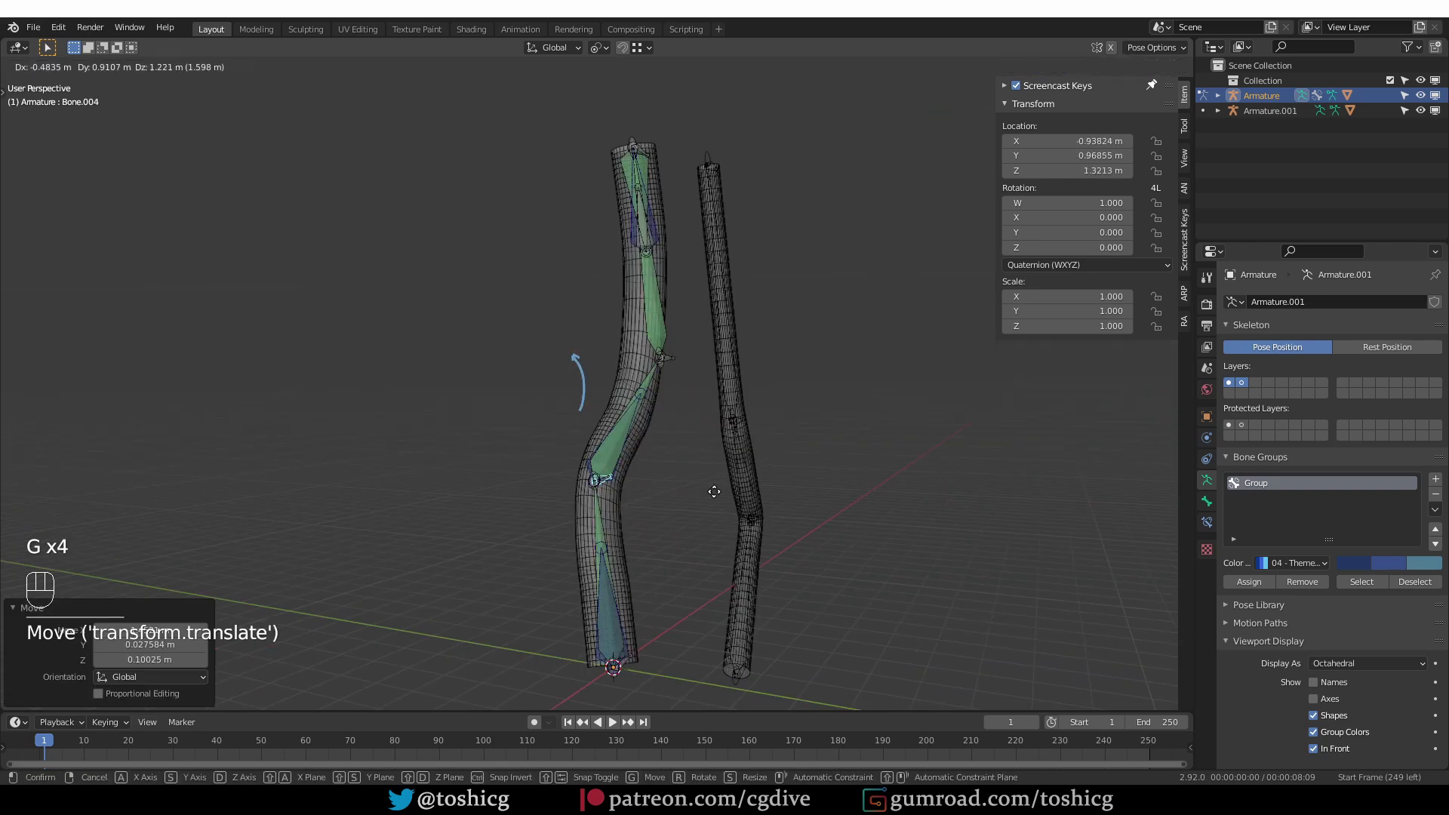
middle_drag(624, 545, 625, 535)
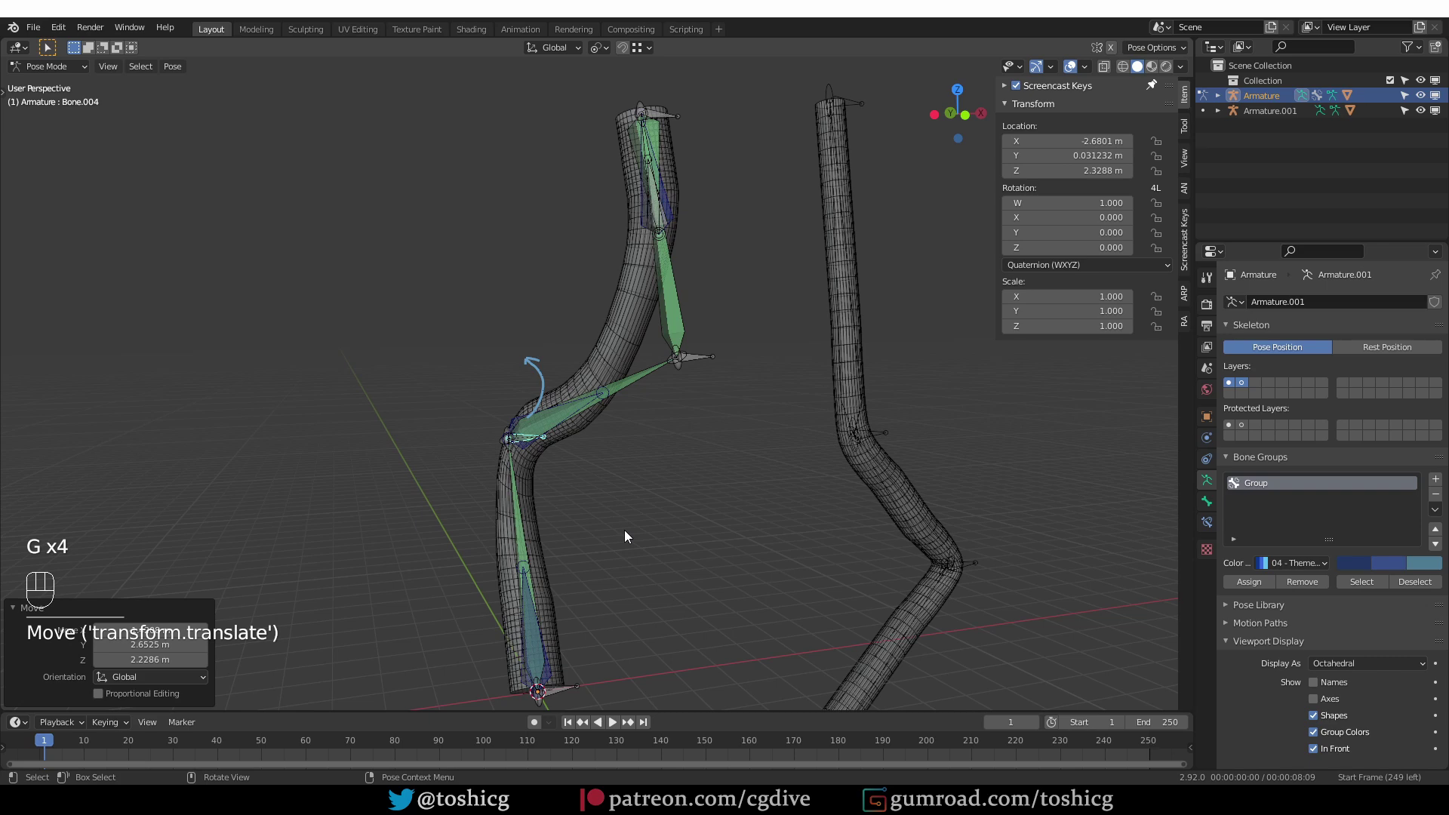
middle_drag(624, 536, 553, 522)
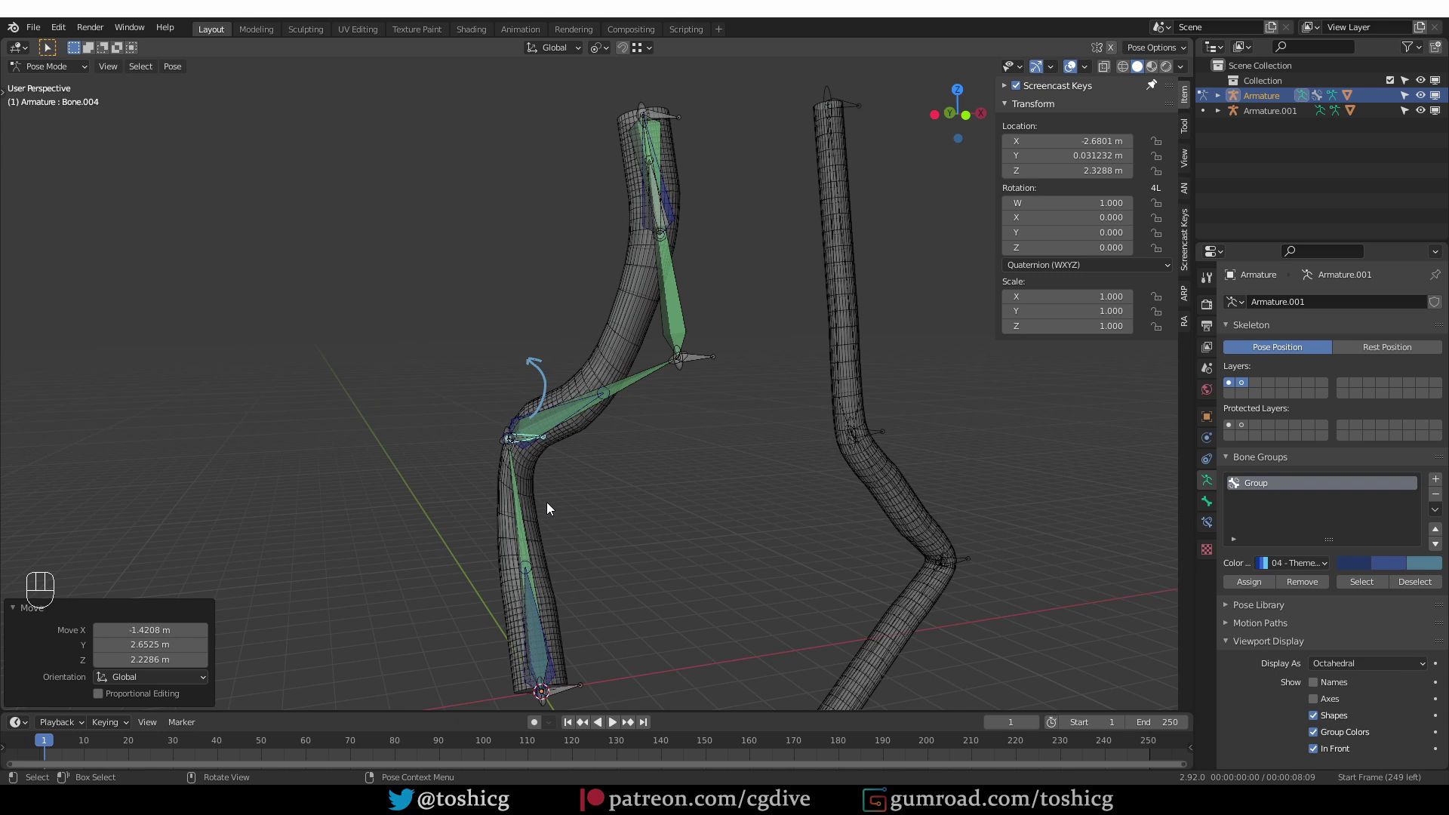
Draw annotation arrows pointing at the cylinder's lower bend and base, and another stroke beside its upper part
drag(464, 373, 500, 417)
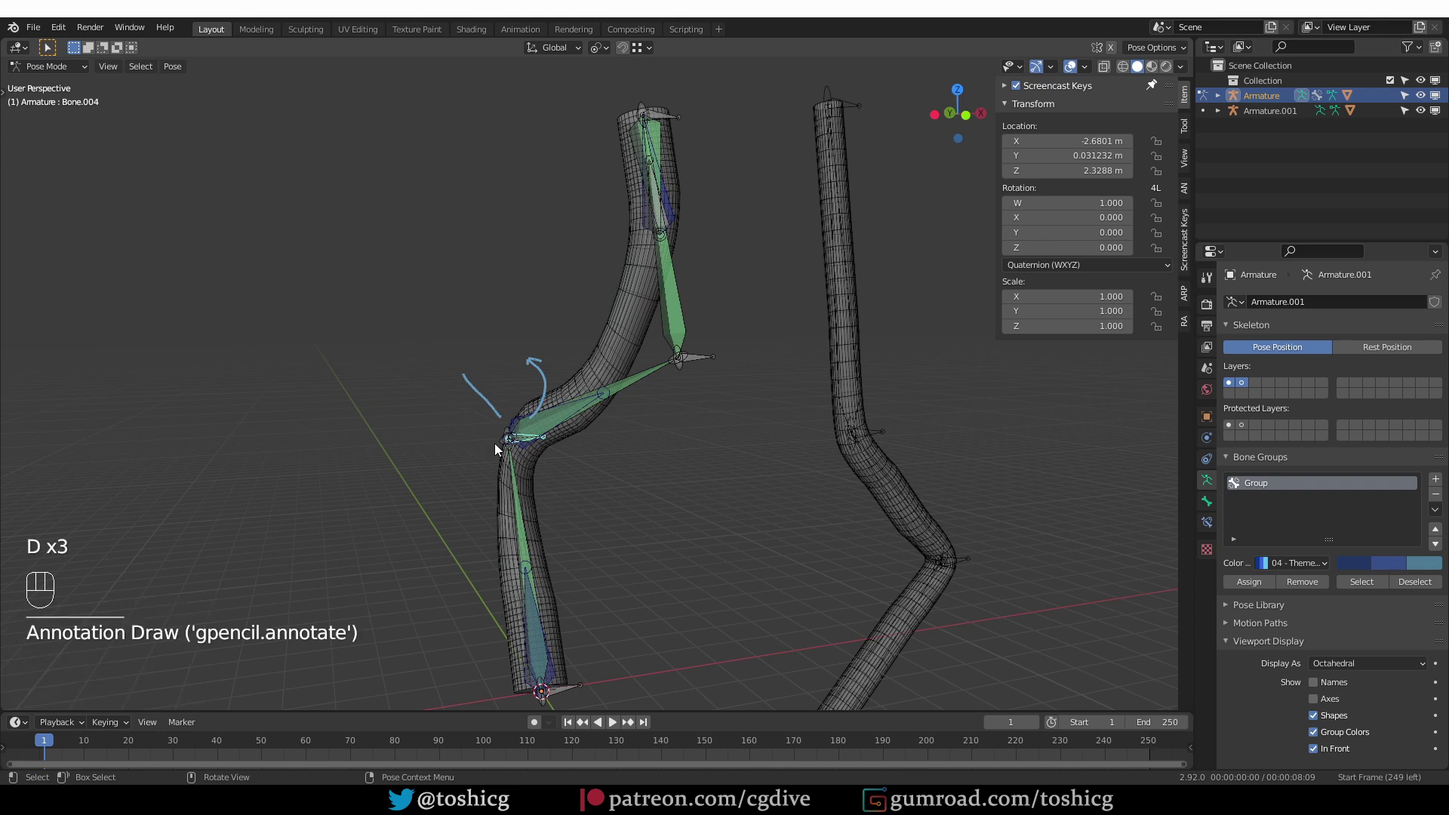
mouse_move(398, 671)
mouse_down()
mouse_move(510, 658)
mouse_move(498, 670)
mouse_up()
drag(474, 407, 512, 416)
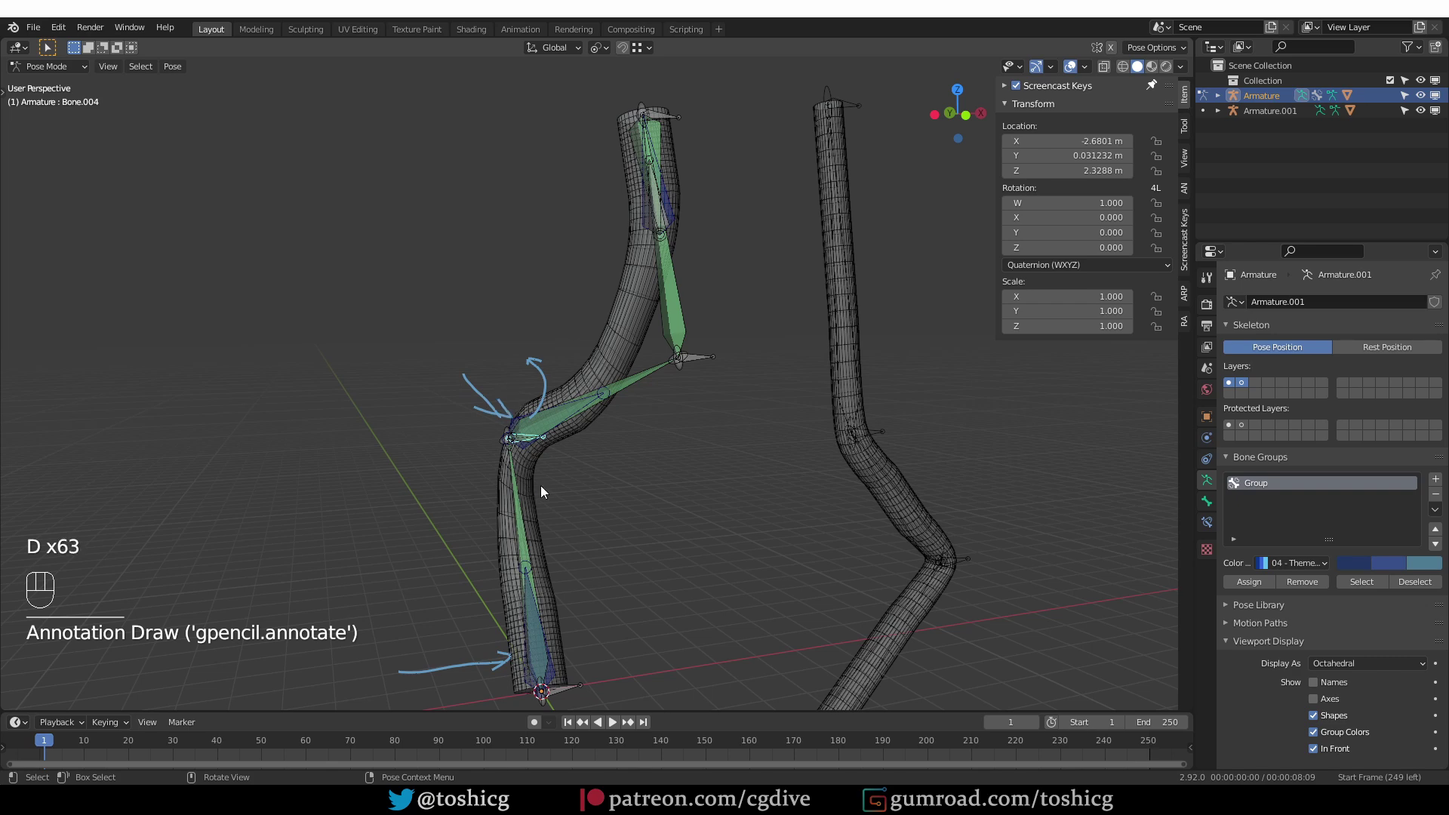
scroll(541, 486, down, 1)
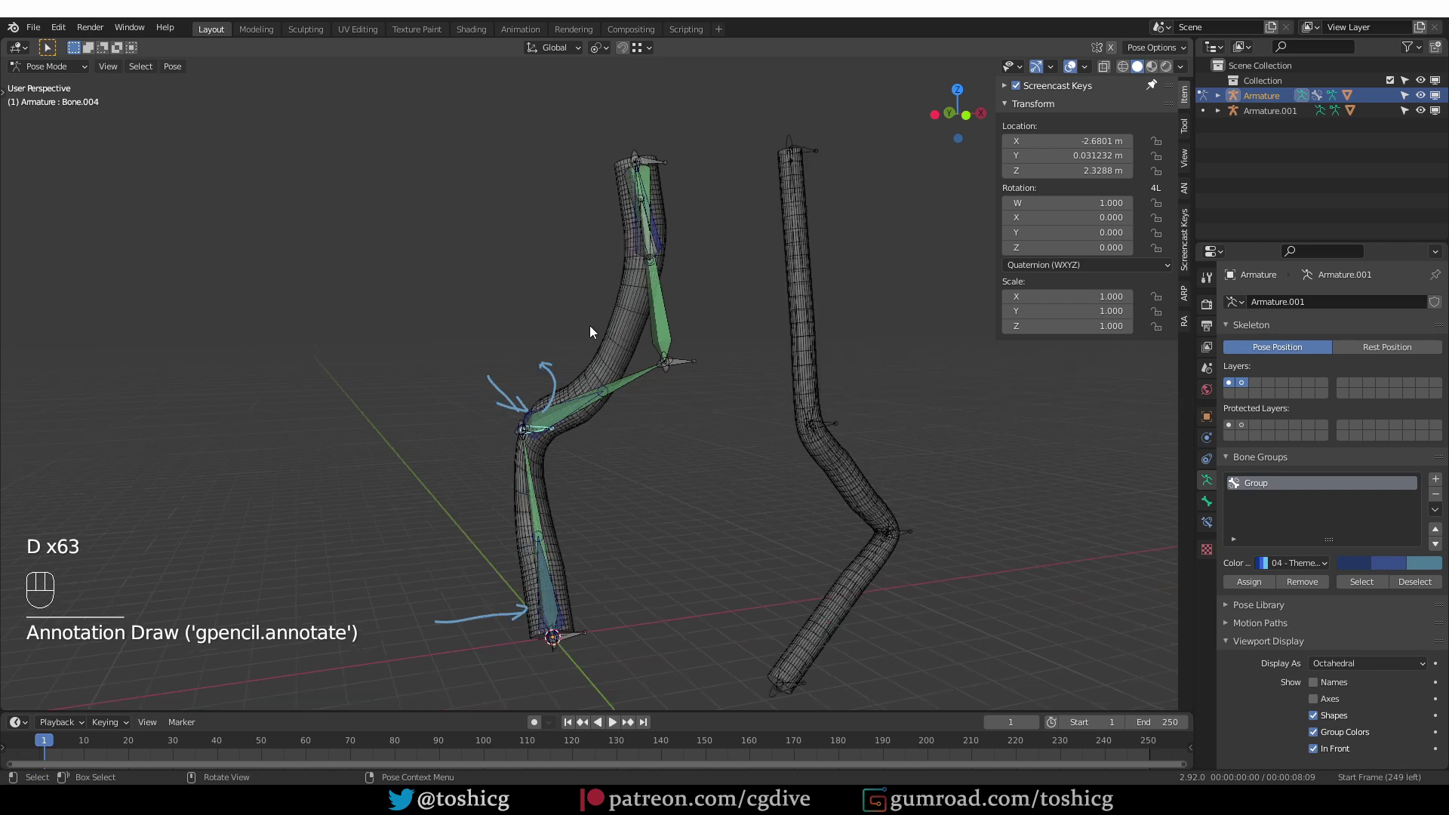
mouse_move(547, 179)
mouse_down()
mouse_move(620, 192)
mouse_move(599, 202)
mouse_up()
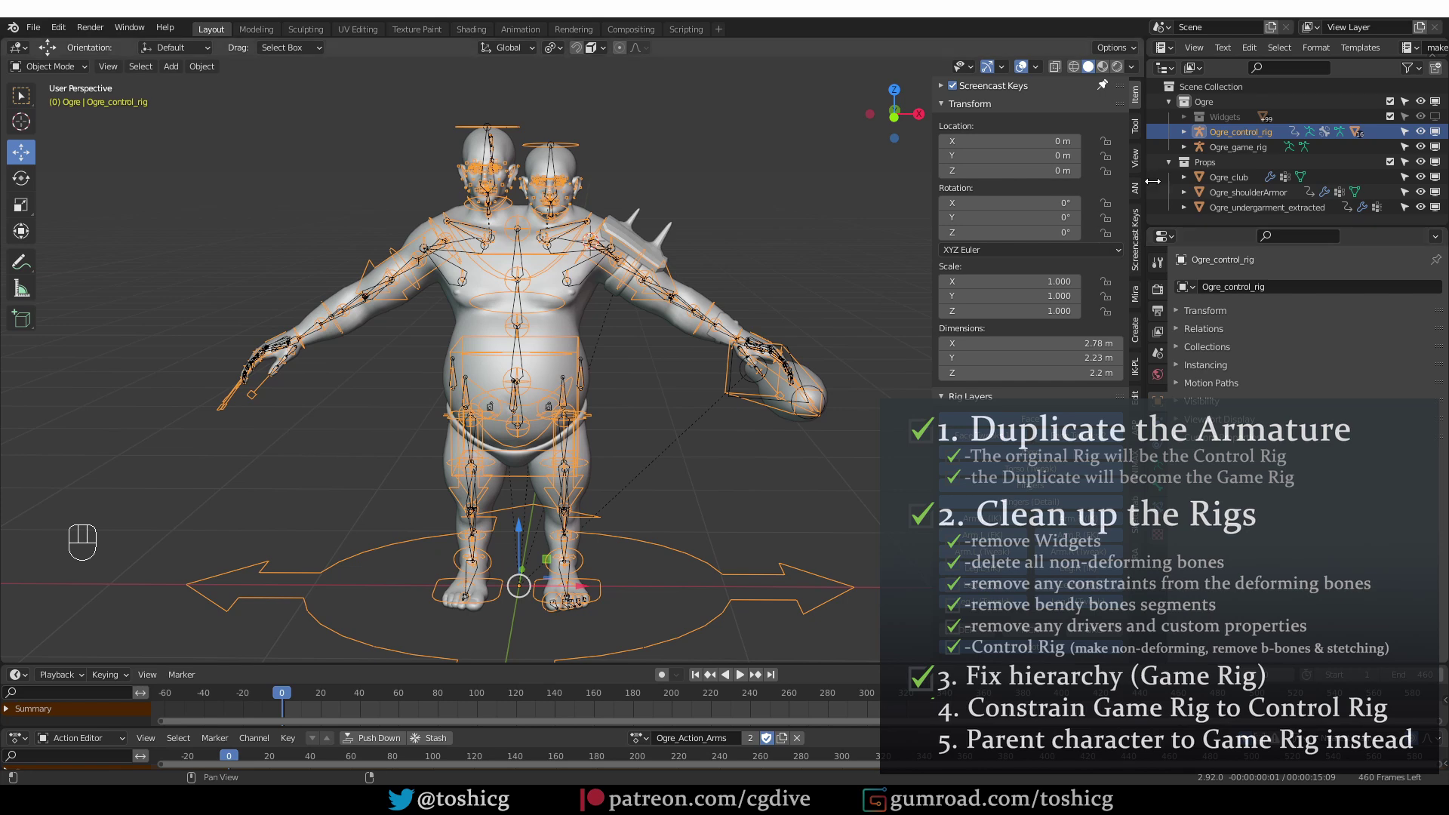
Select the Ogre_game_rig armature in the ogre scene and isolate it in Local View
click(1224, 147)
key(KP_Divide)
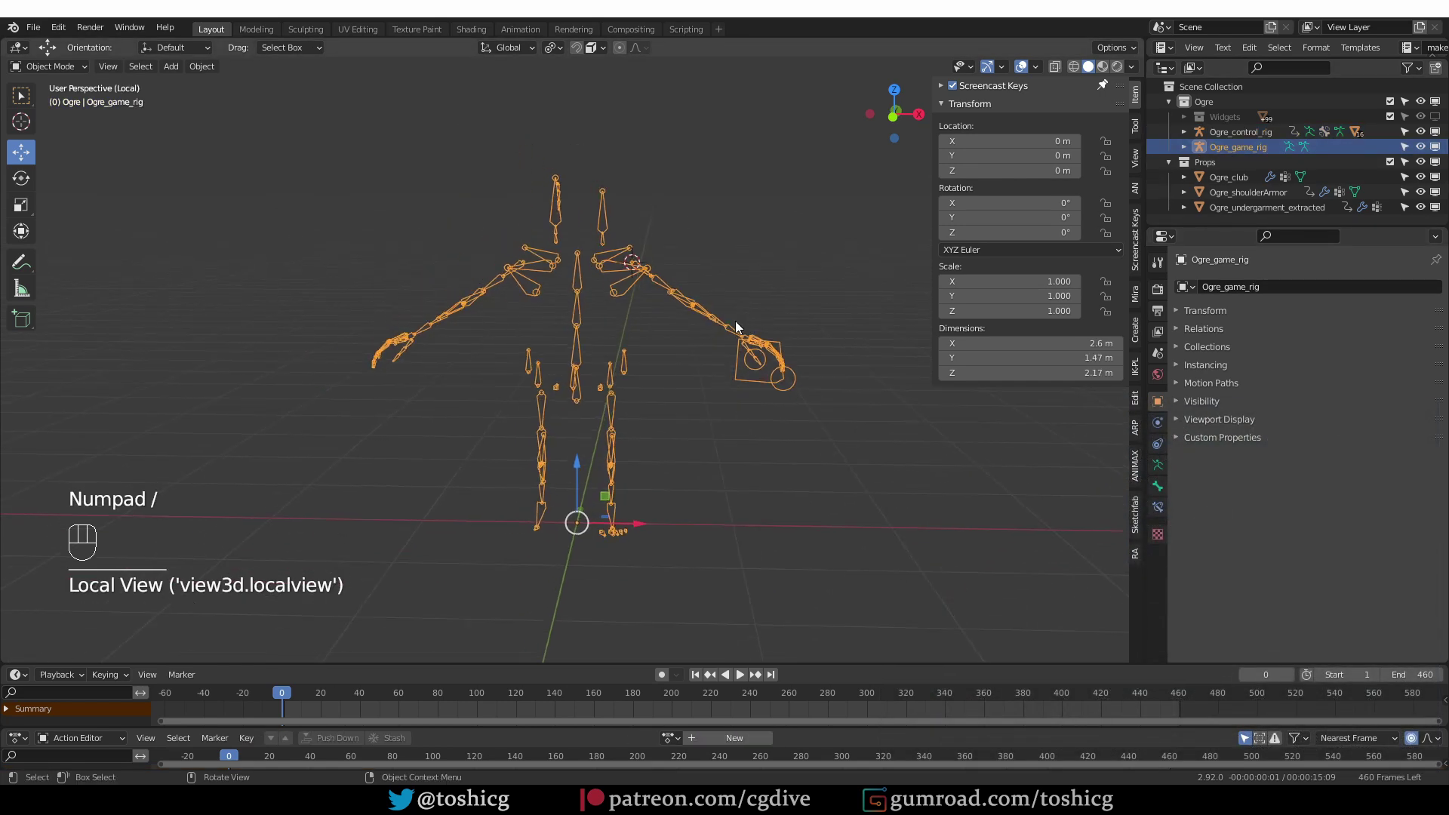
middle_drag(673, 369, 741, 474)
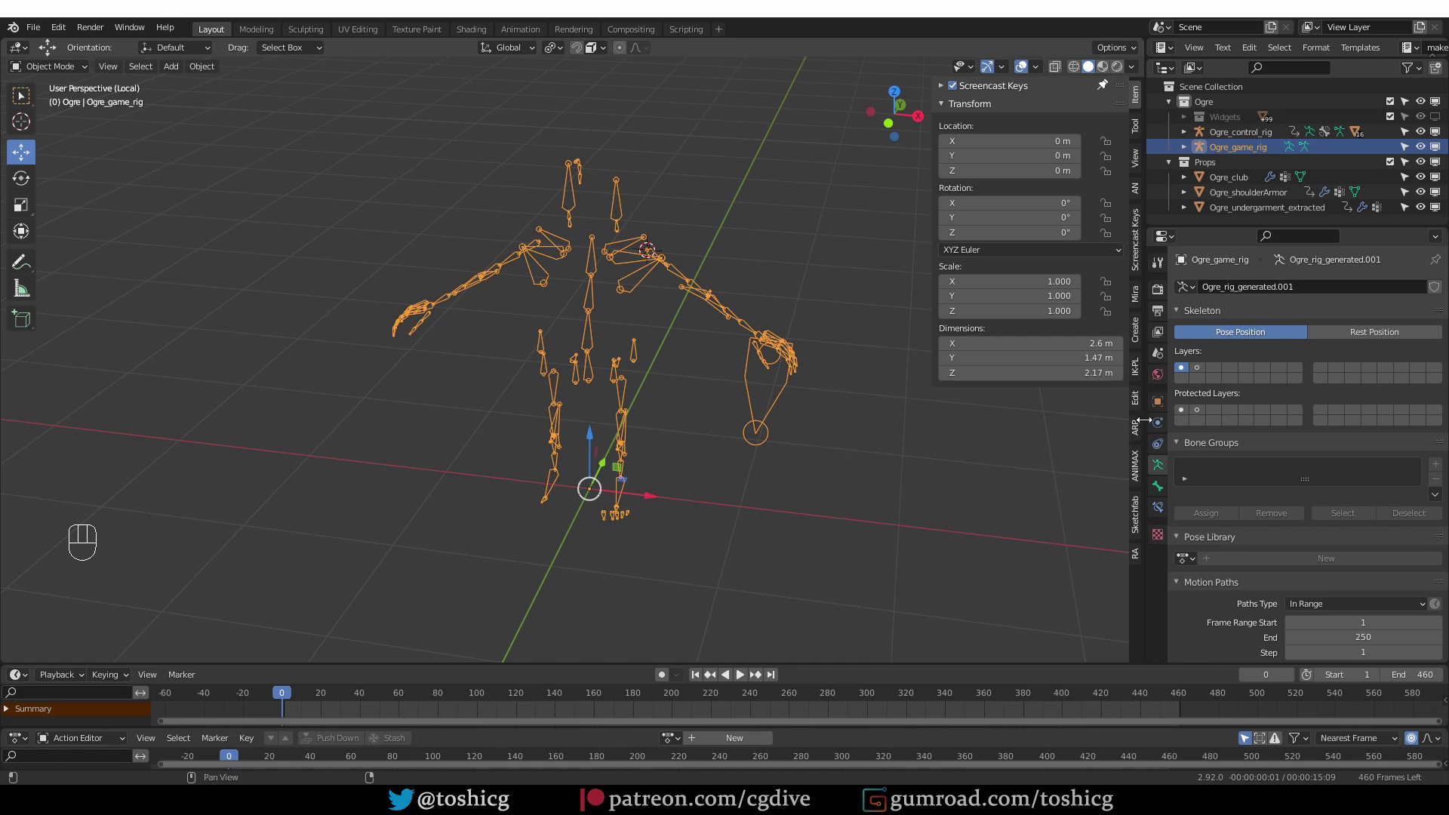
Show the game rig's second armature layer to examine its bones, and switch back to the first layer
click(1198, 368)
middle_drag(634, 324, 849, 285)
click(1181, 368)
middle_drag(679, 316, 595, 249)
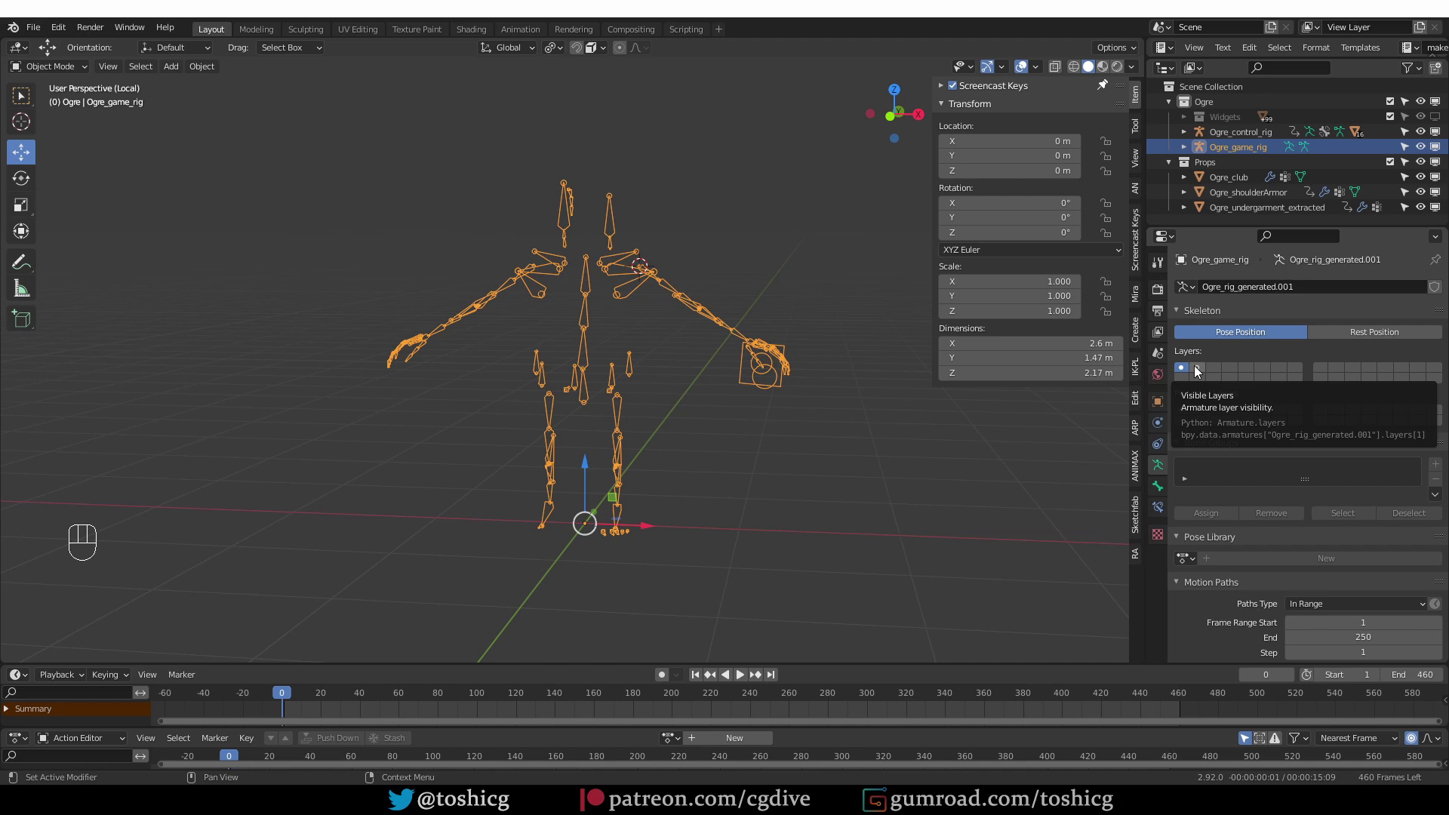
Exit Local View to bring back the whole ogre and put the game rig in Edit Mode
middle_drag(541, 503, 527, 509)
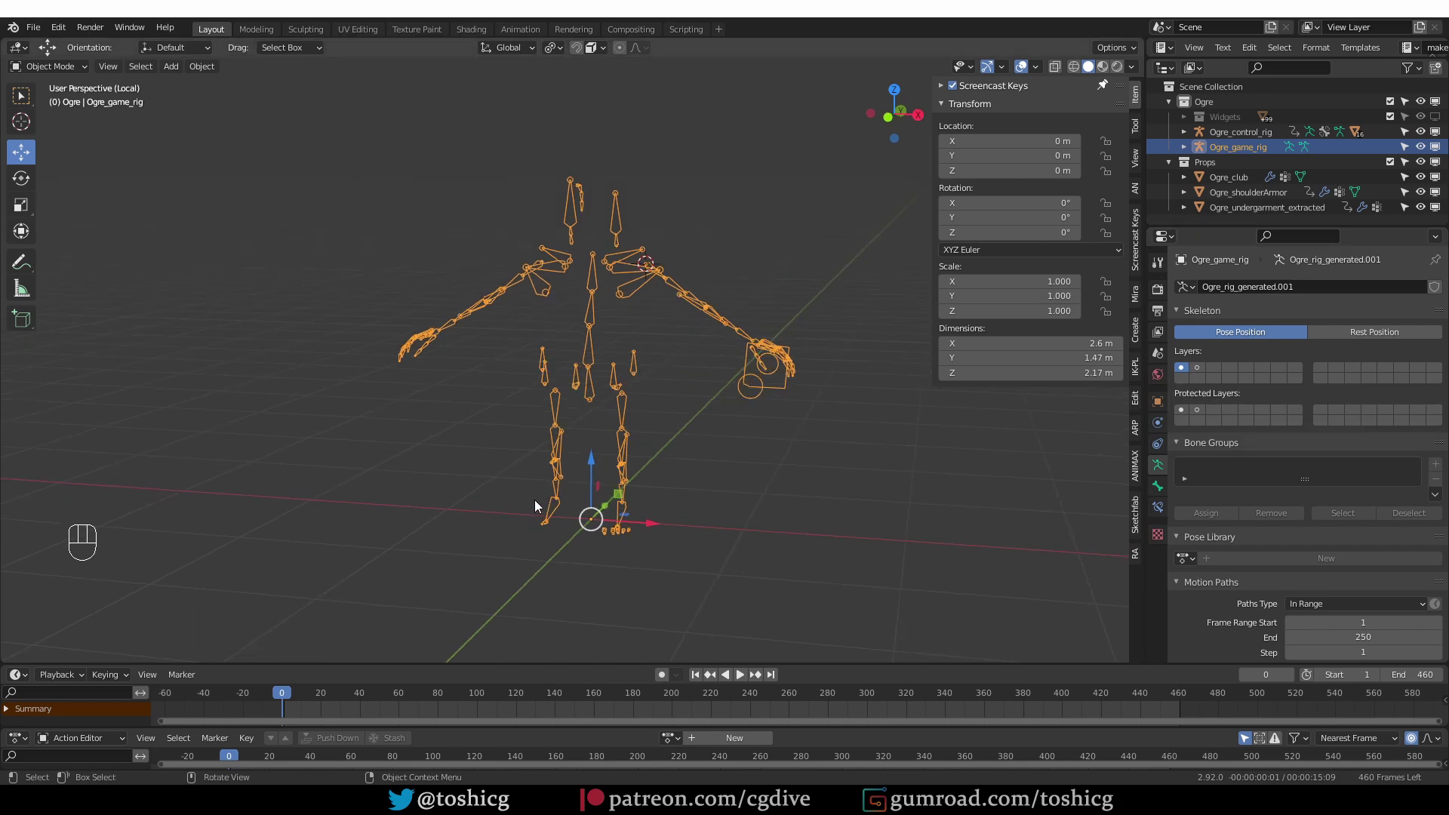
key(KP_Divide)
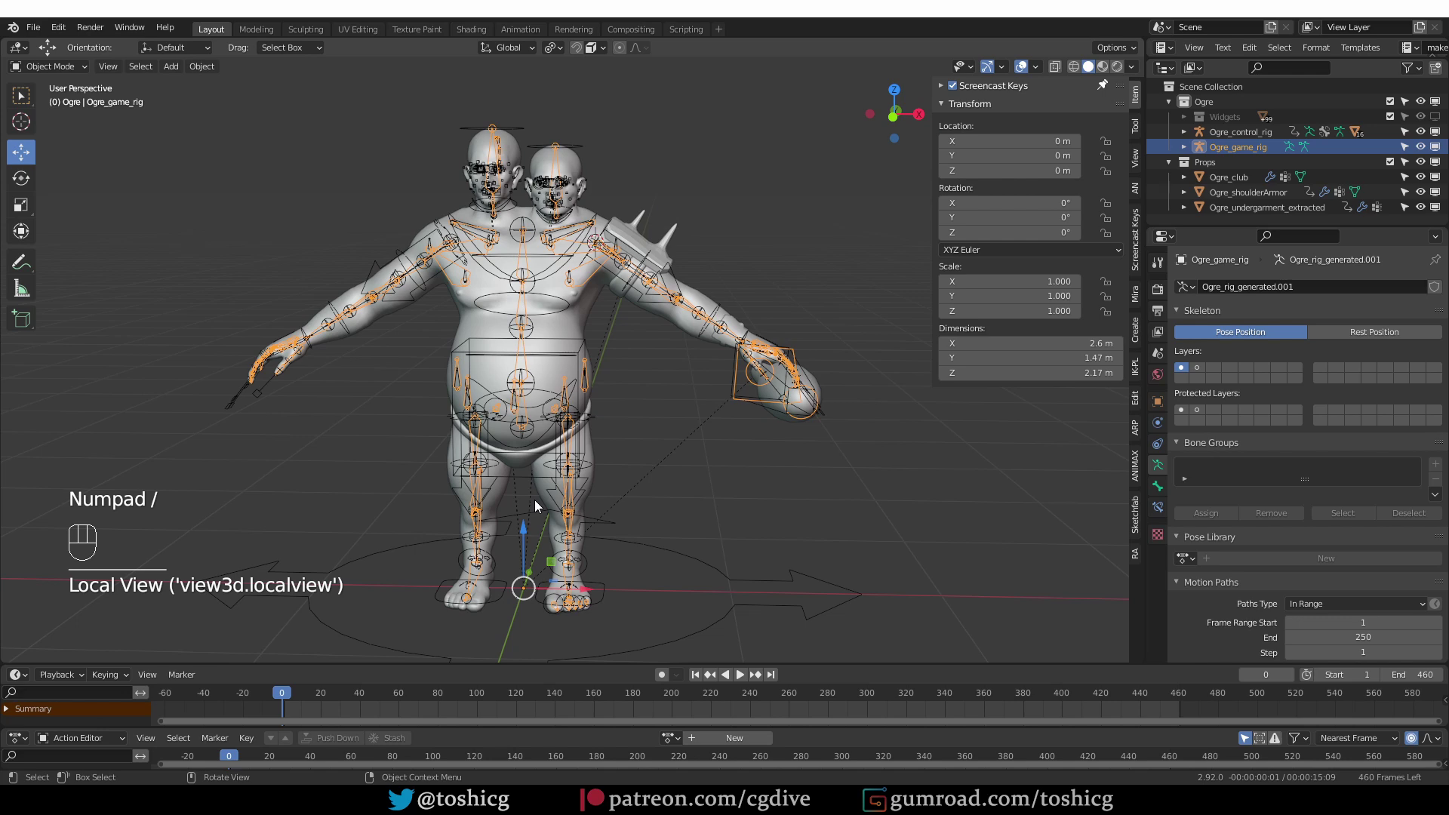
middle_drag(534, 499, 649, 437)
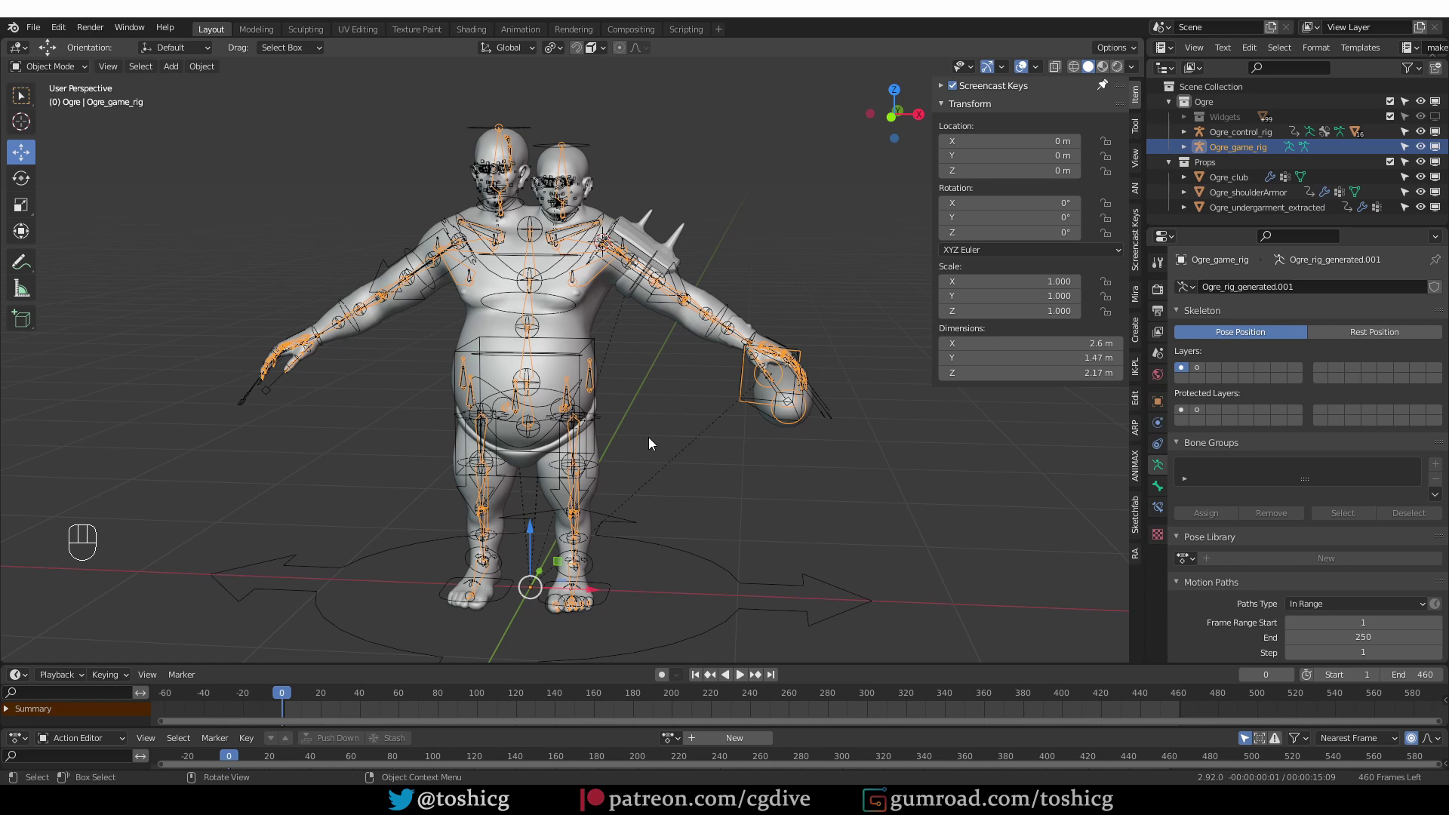
key(Tab)
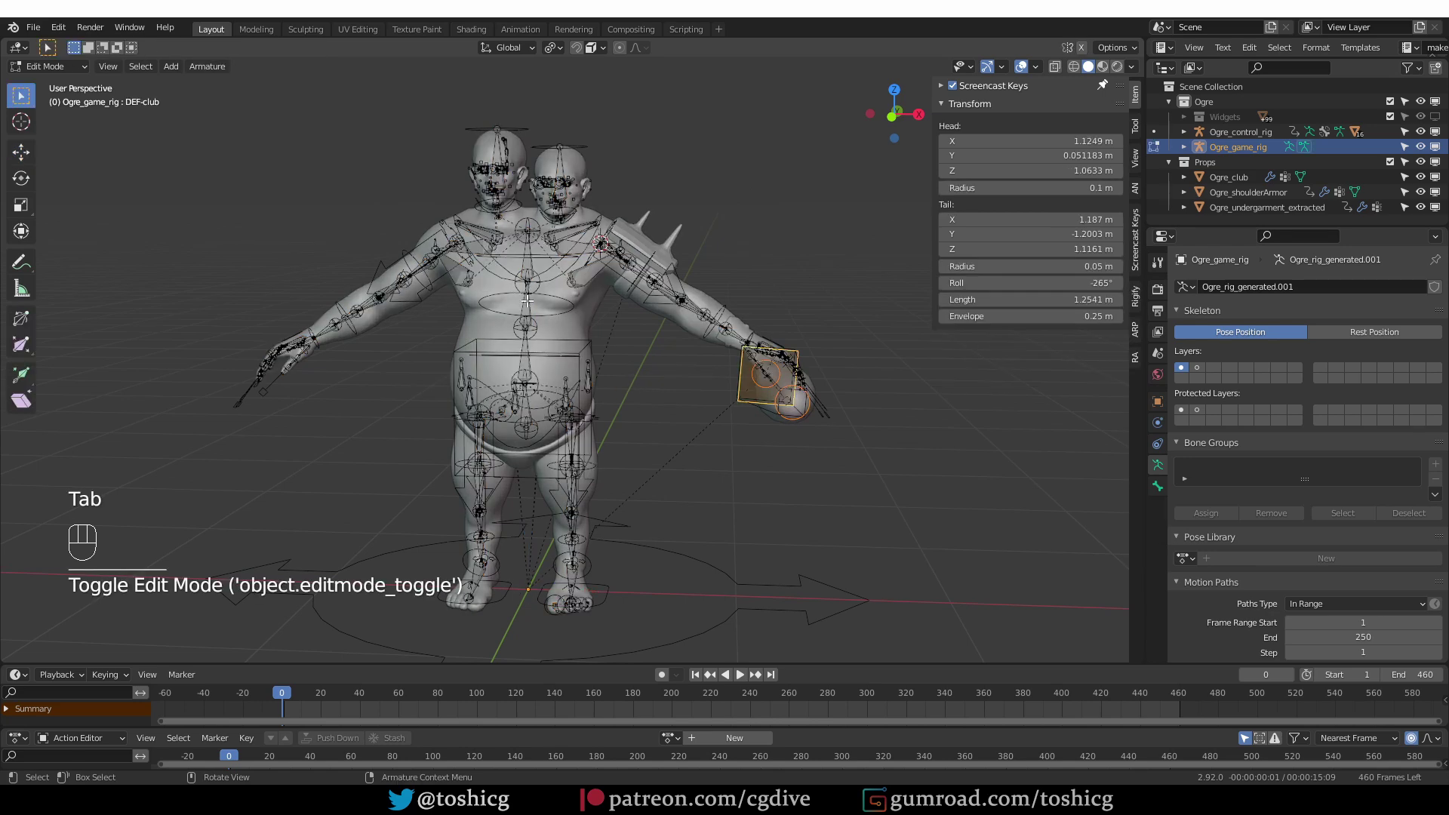
Try to move the joint between DEF-spine.002 and DEF-spine.003 in the chest, and cancel the move
click(528, 301)
click(584, 279)
shift+click(530, 266)
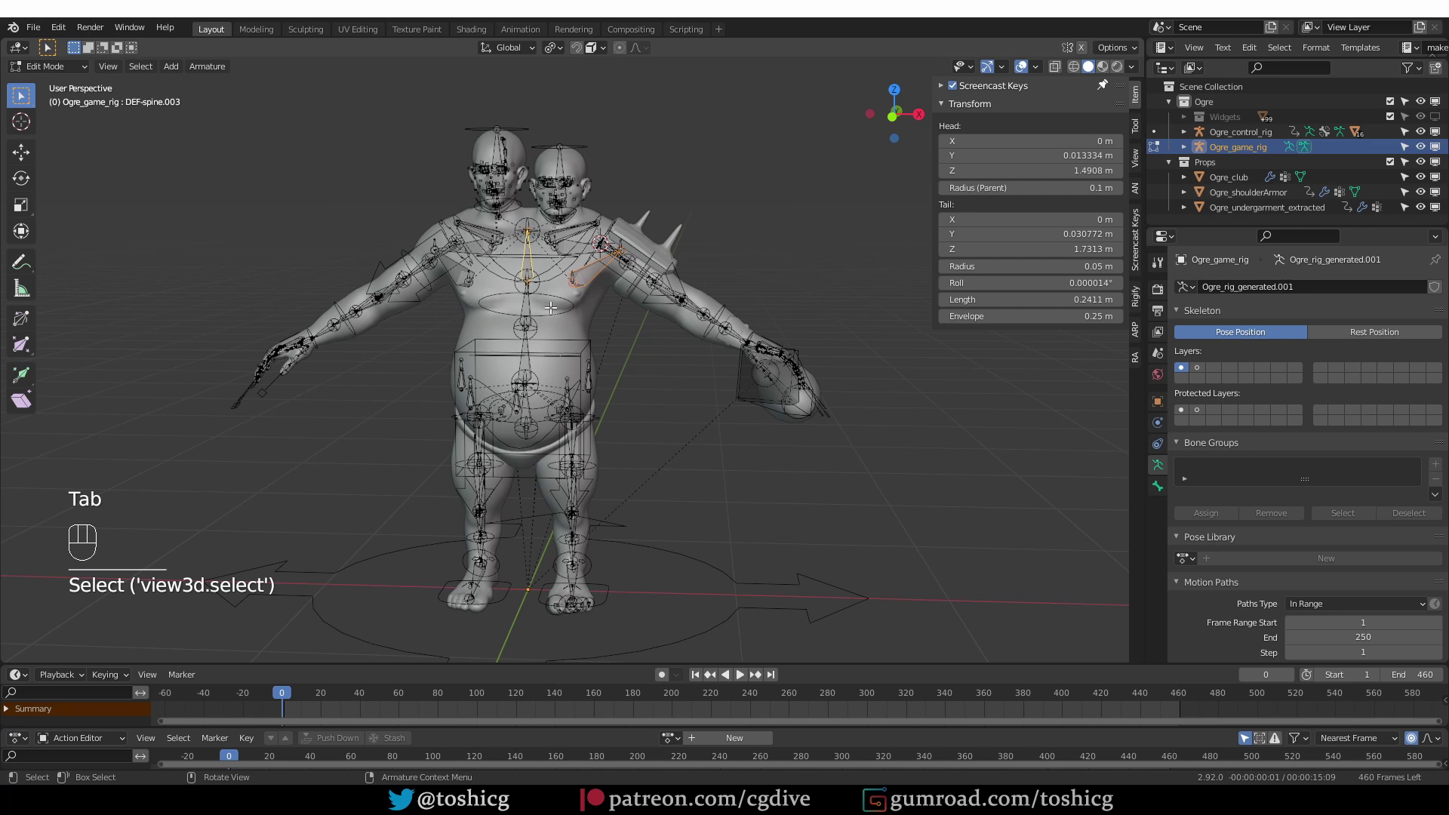
scroll(551, 307, up, 5)
key(g)
key(g)
key(g)
key(g)
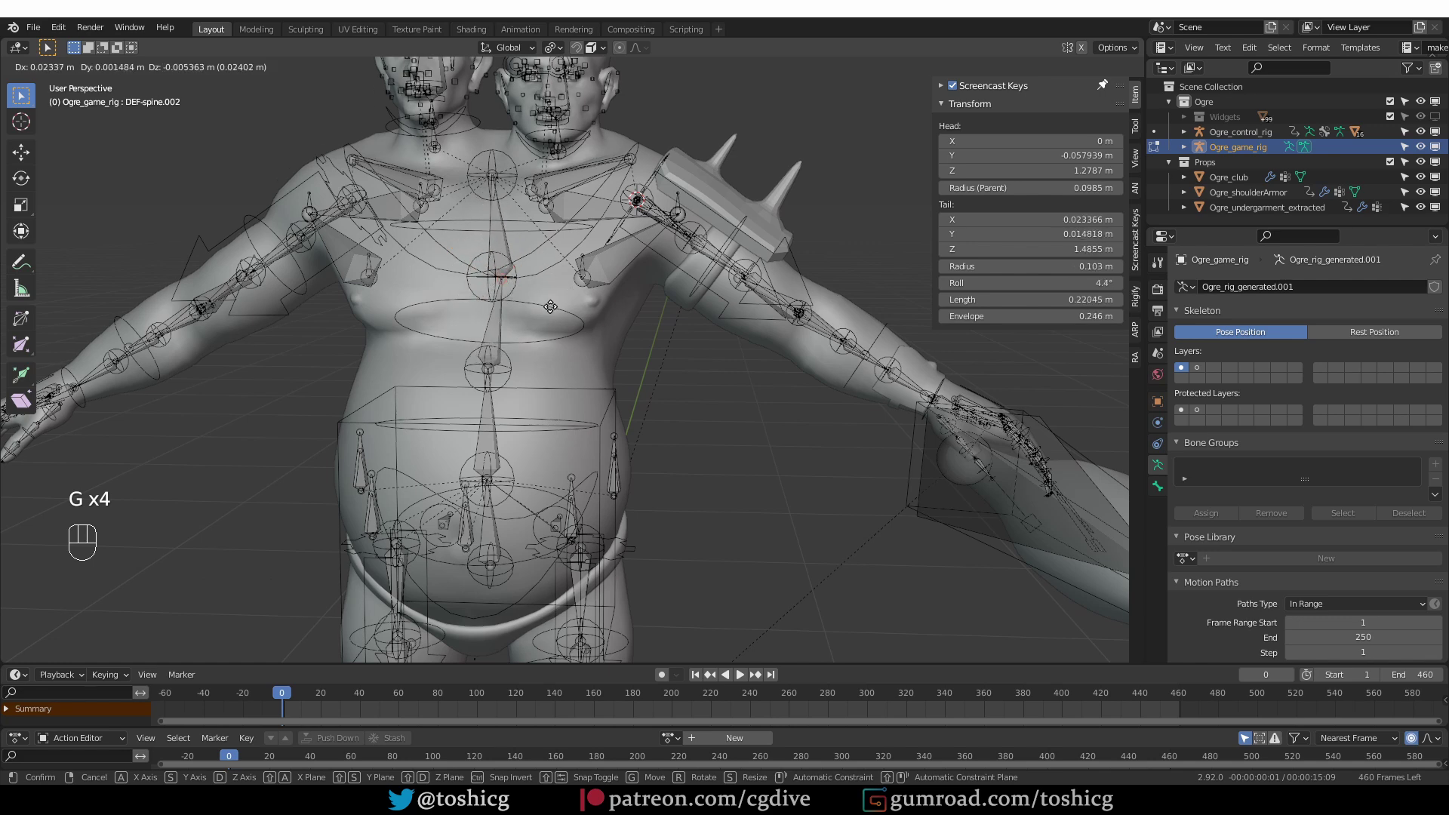
right_click(551, 305)
scroll(534, 346, down, 6)
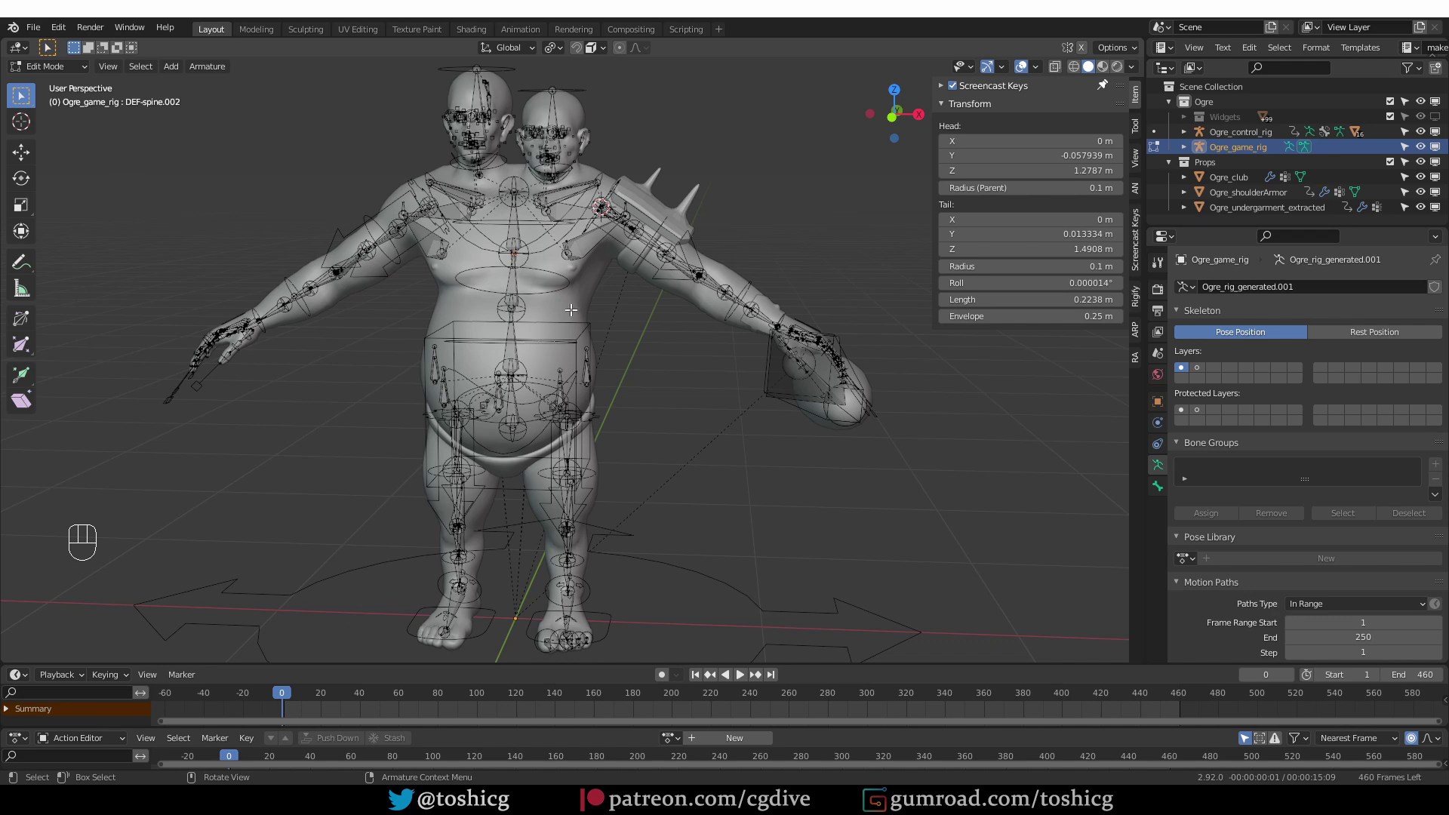
Disconnect all bones of the game rig from their parents while keeping the parenting
key(a)
key(alt+p)
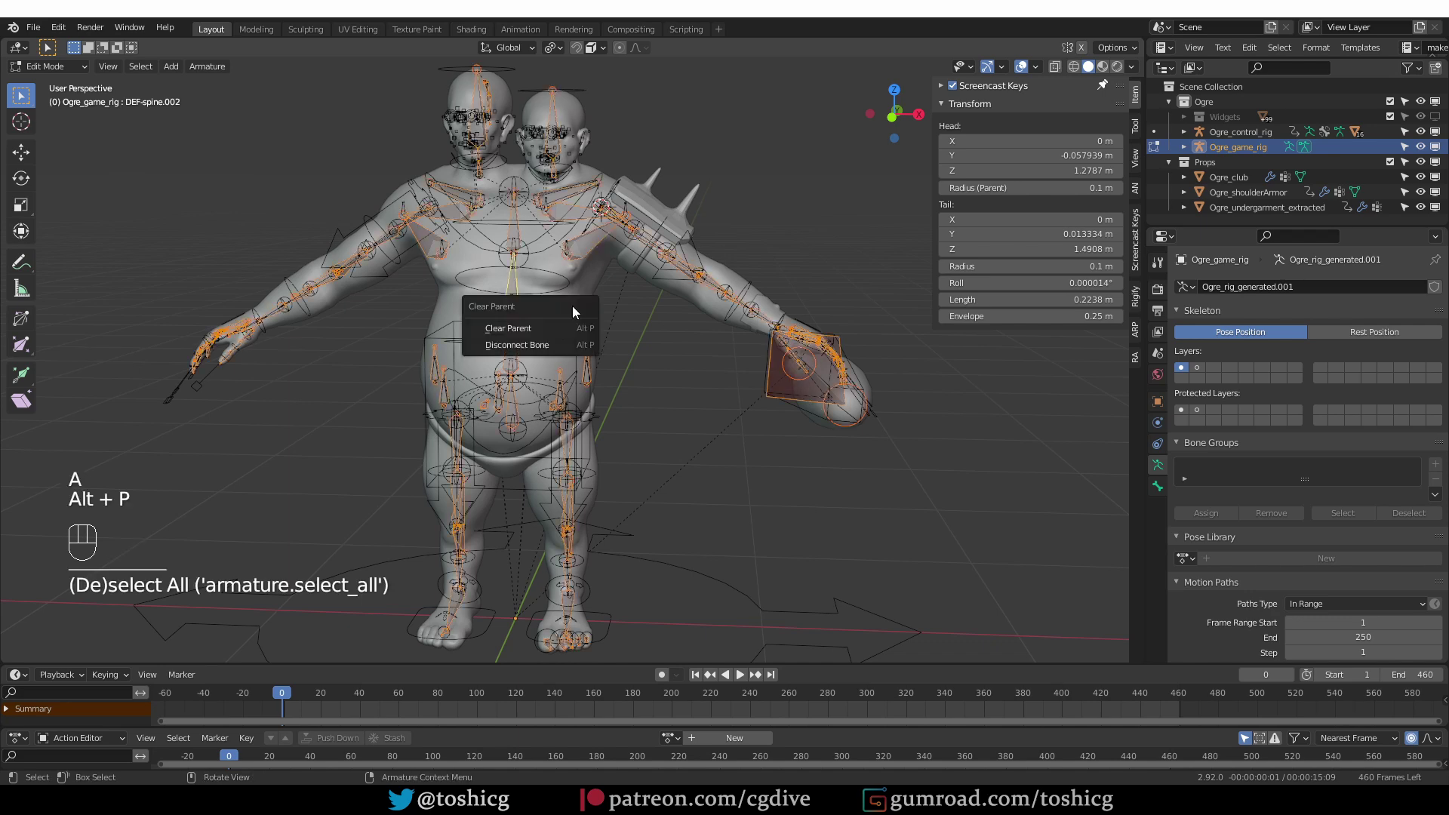
click(554, 345)
Test-move the head of the DEF-spine.003 bone separately from the bone below it, and cancel the move
click(514, 297)
scroll(514, 298, up, 2)
click(495, 217)
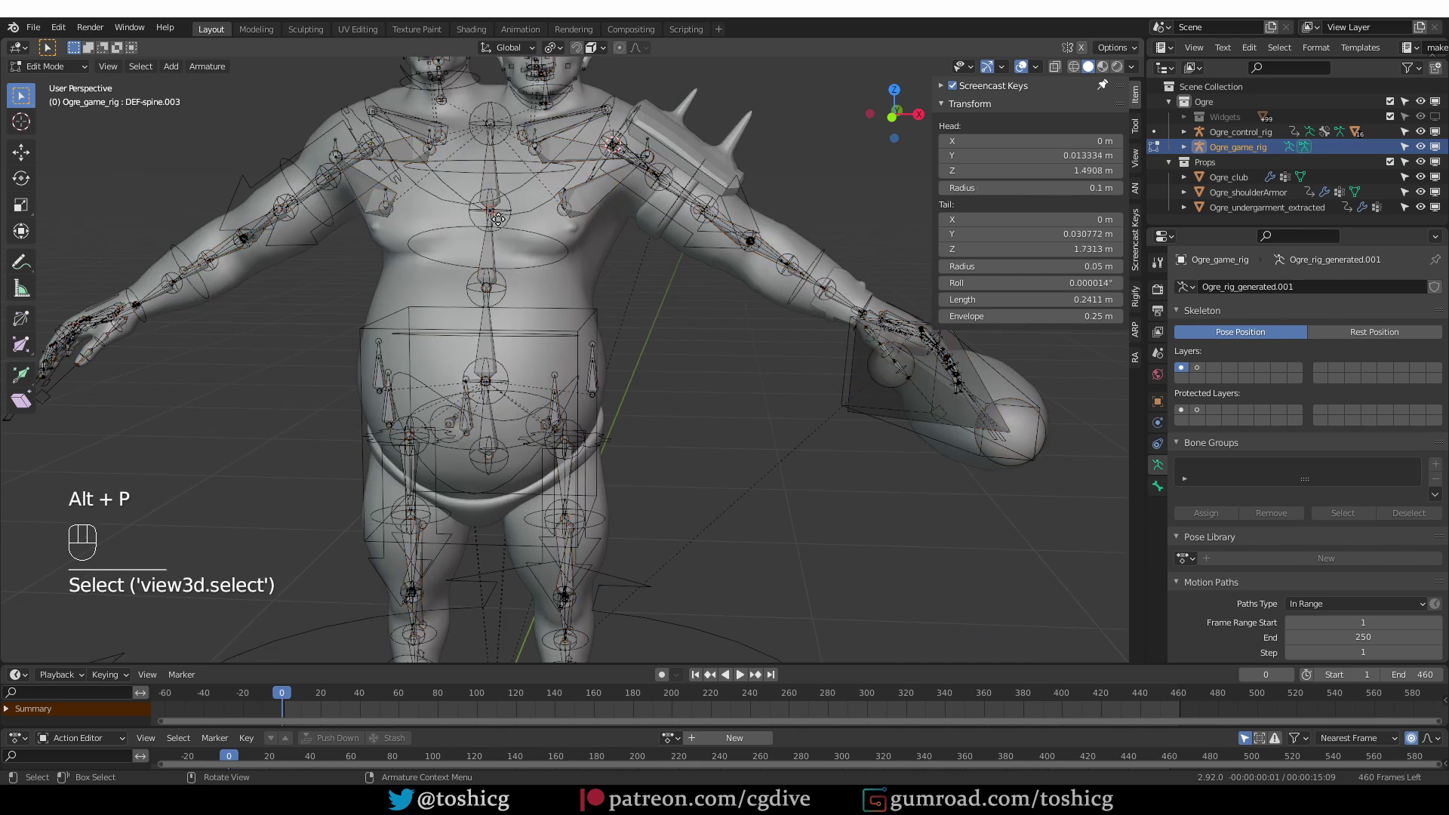
key(g)
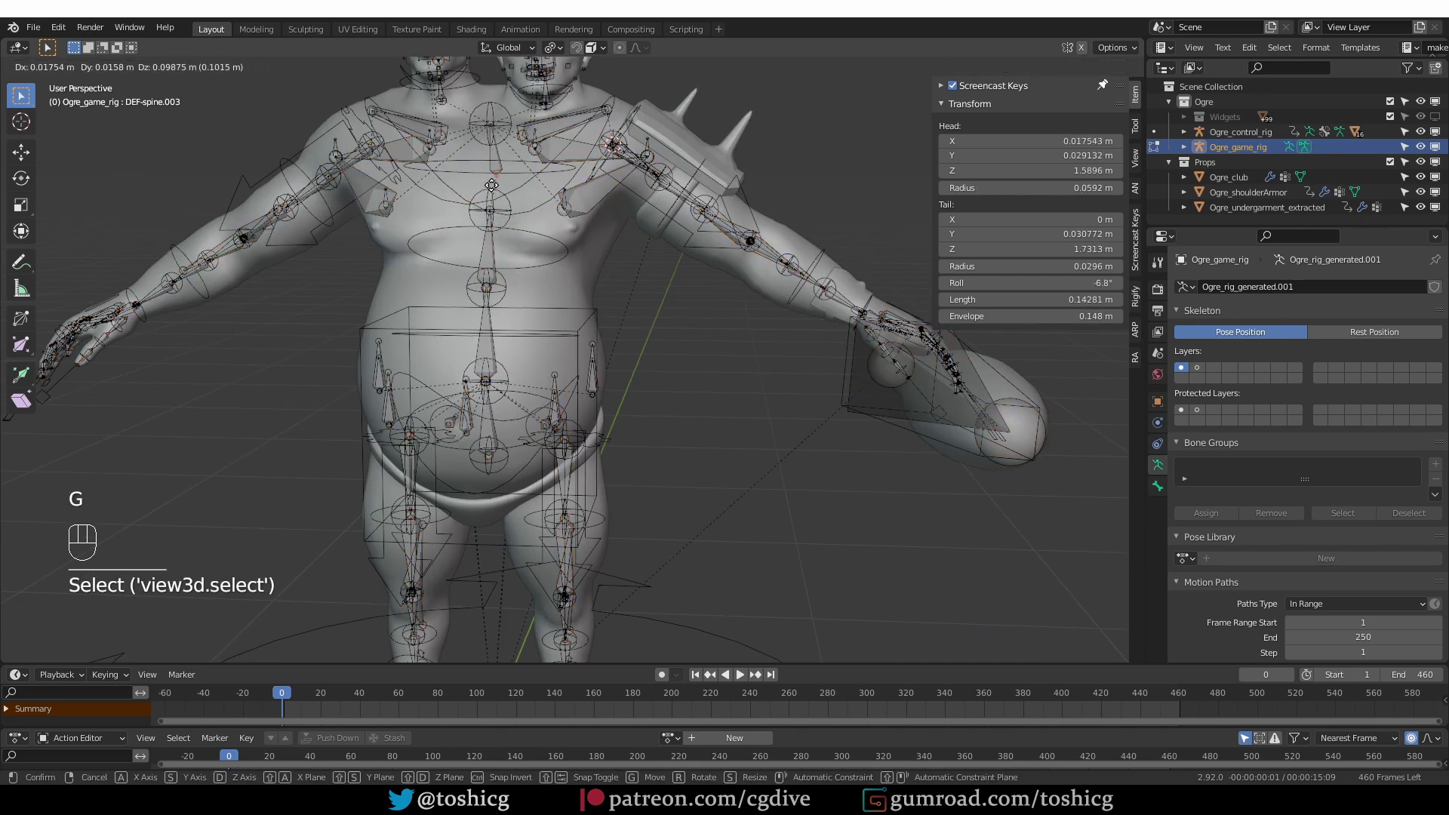
key(Escape)
scroll(491, 309, down, 4)
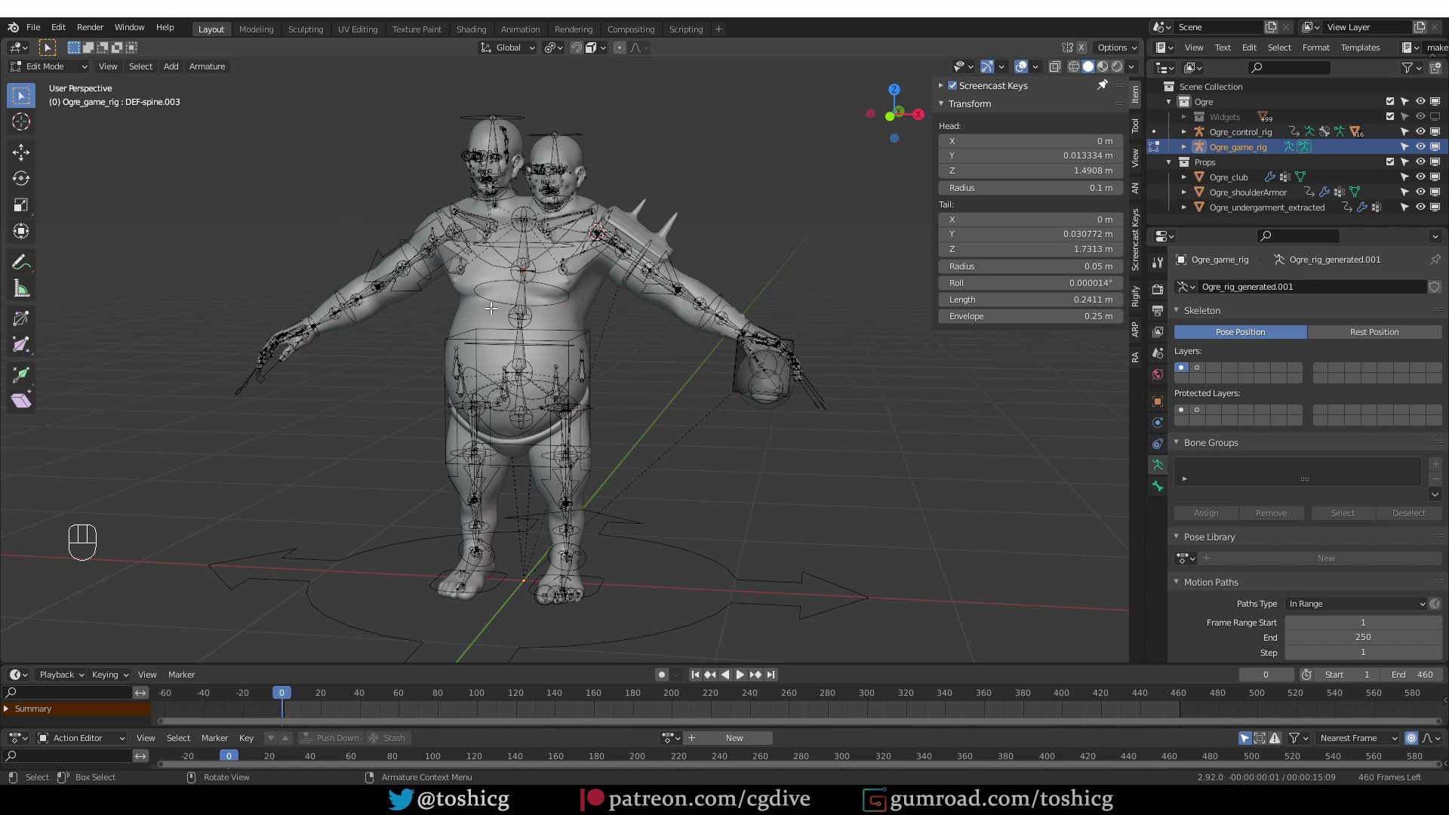
scroll(530, 243, up, 2)
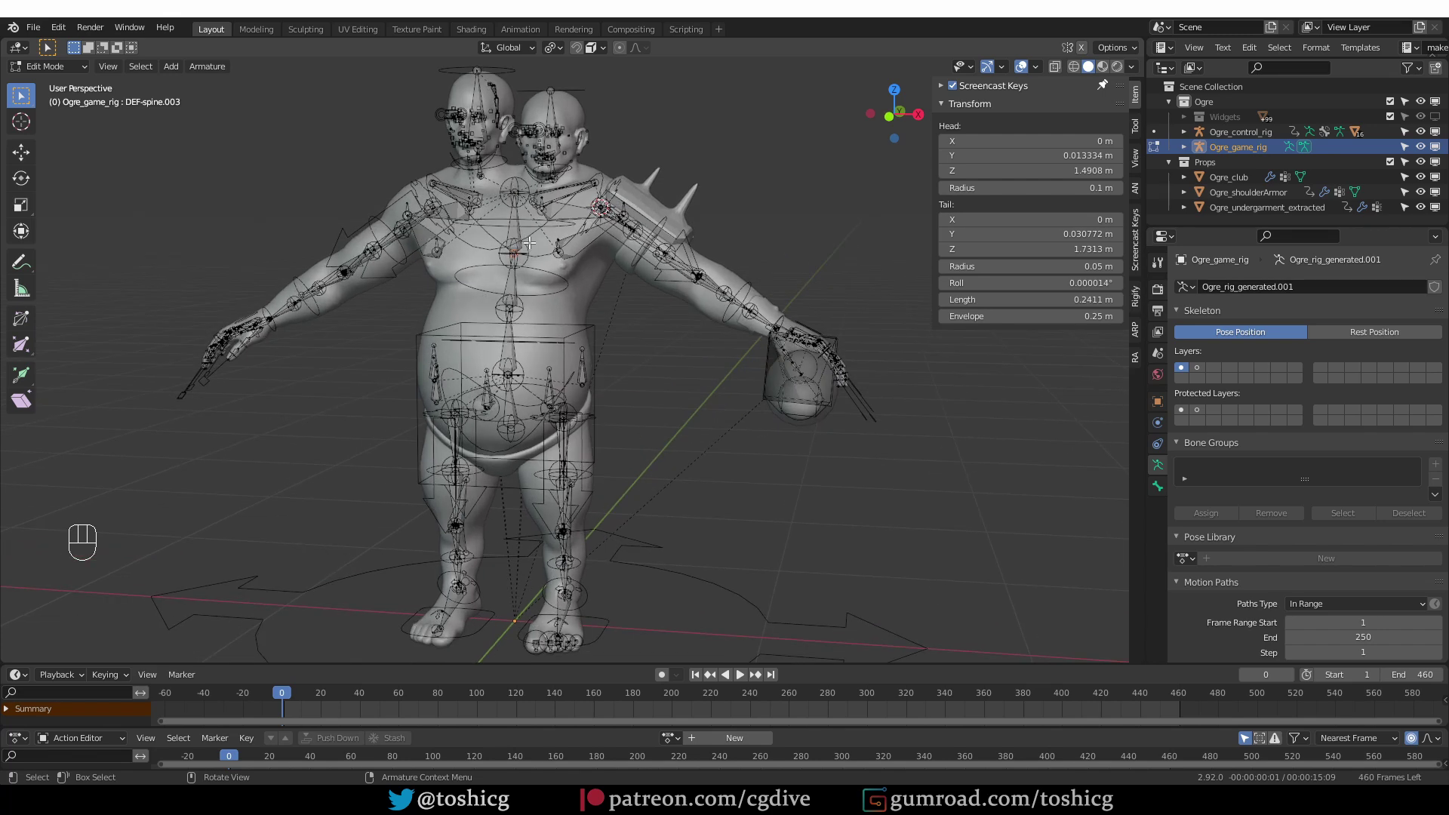
In Pose Mode, add a Copy Location constraint to DEF-spine.002 with Ogre_control_rig as its target
key(Tab)
click(527, 333)
click(515, 277)
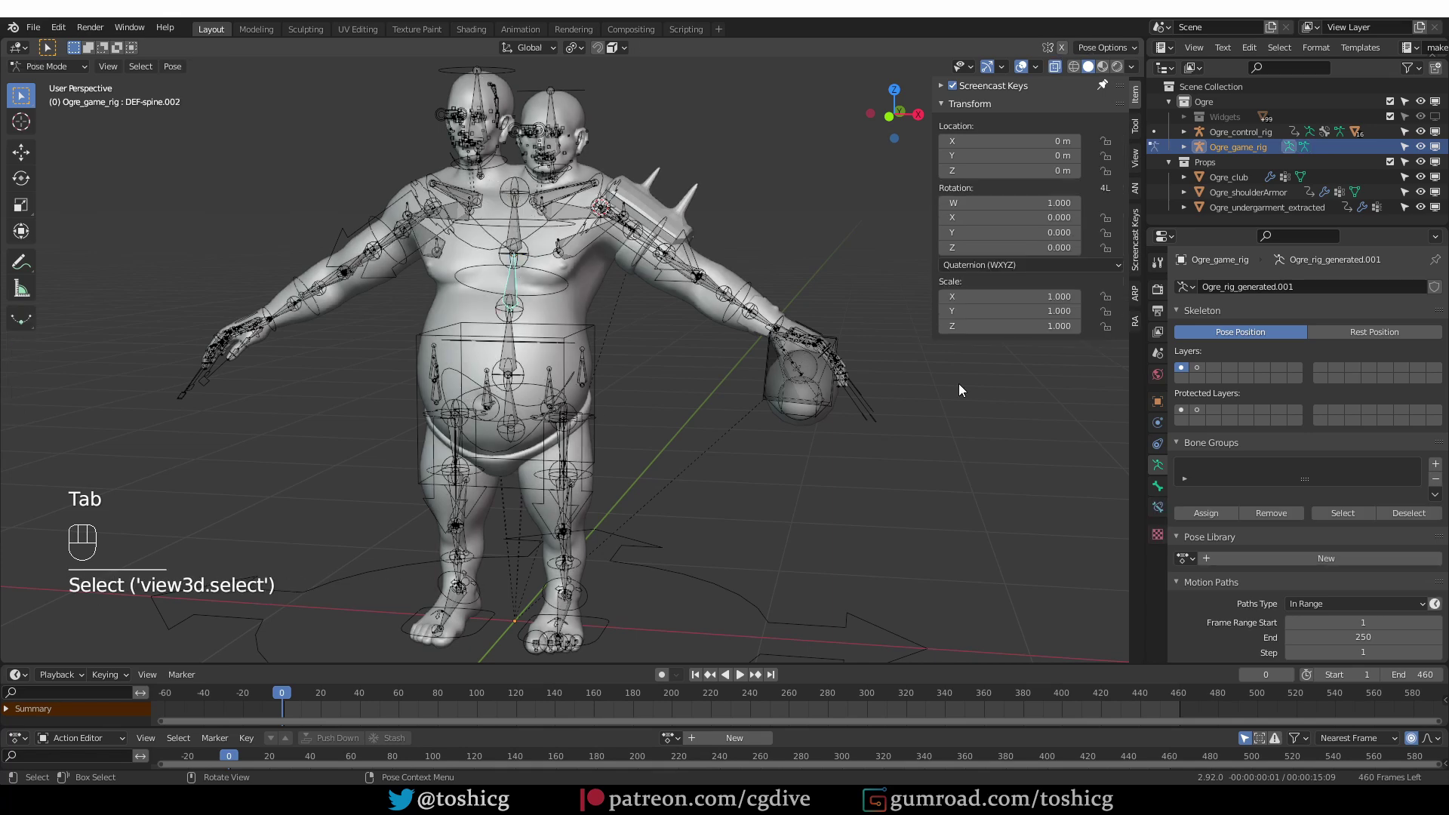
click(1156, 507)
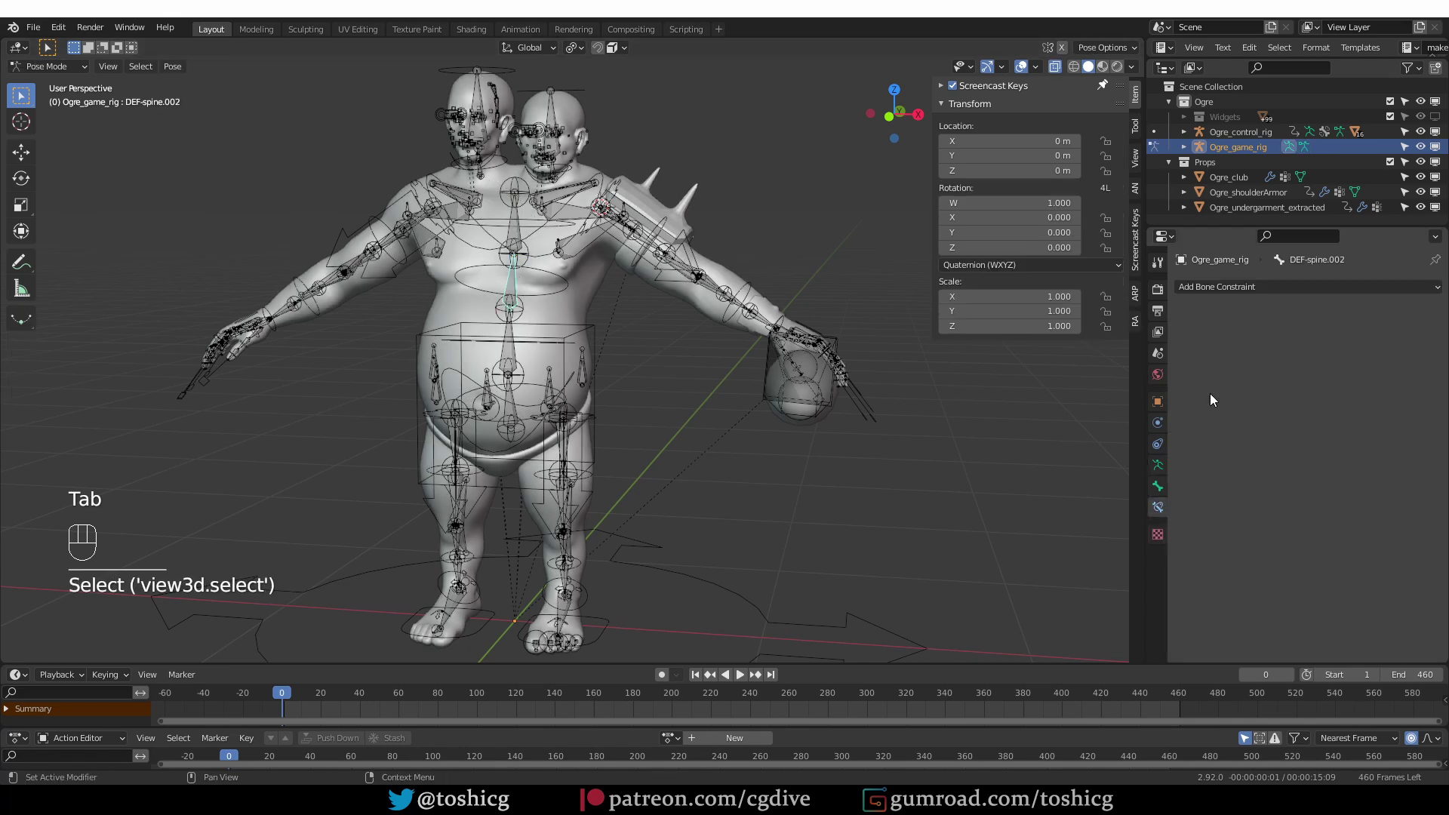
click(1221, 288)
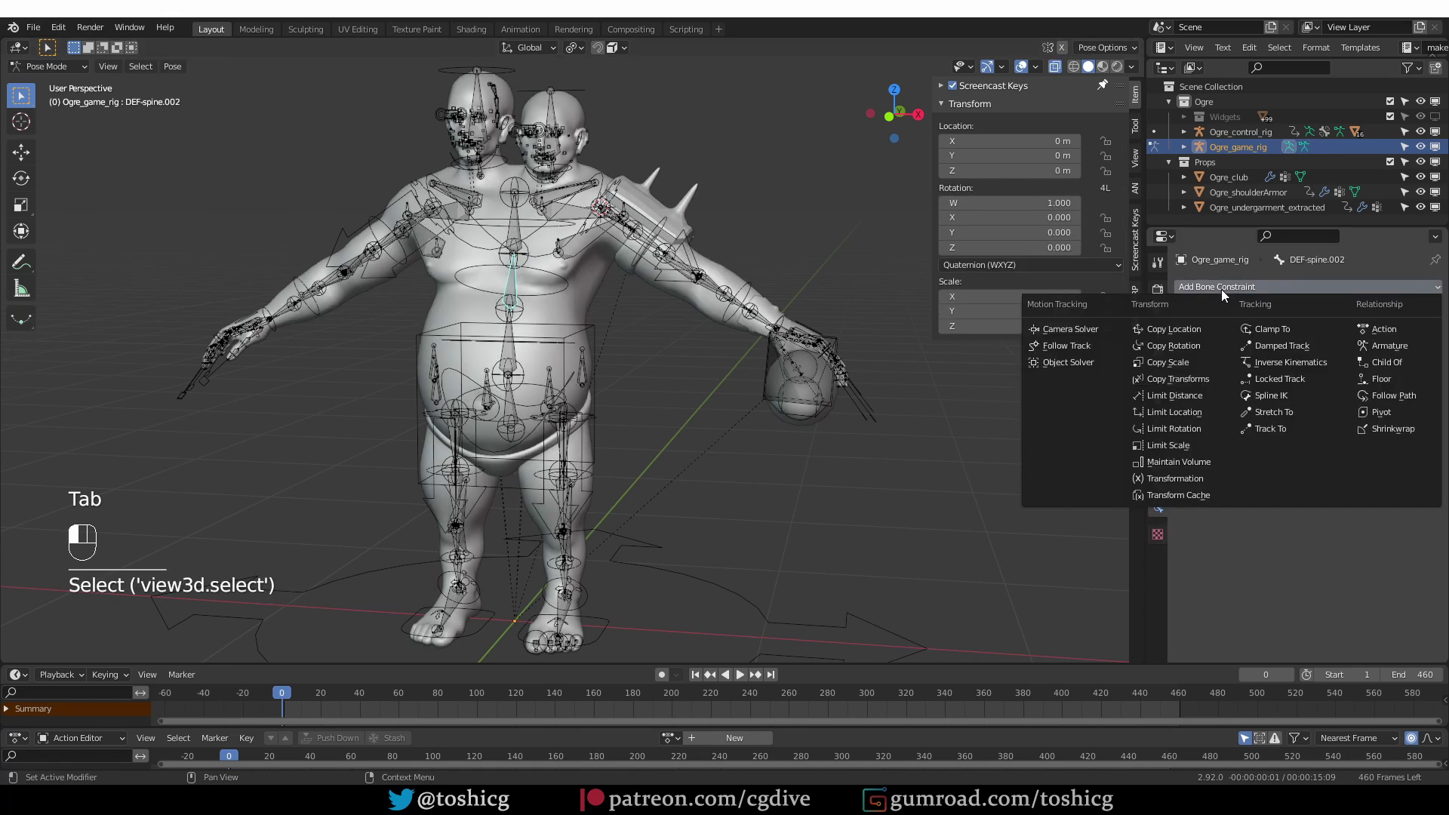
click(1183, 331)
click(1322, 334)
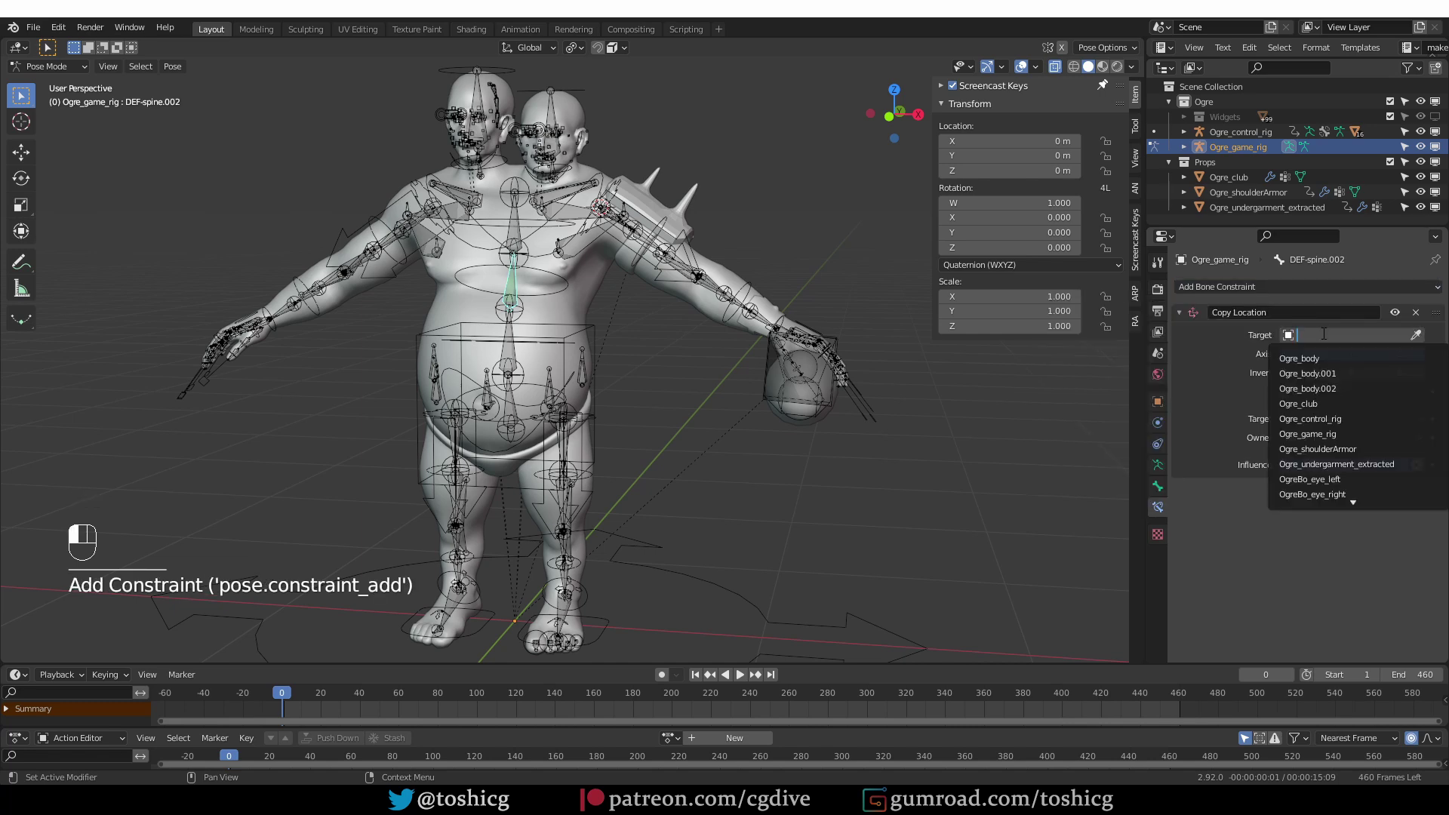
text(con)
key(Return)
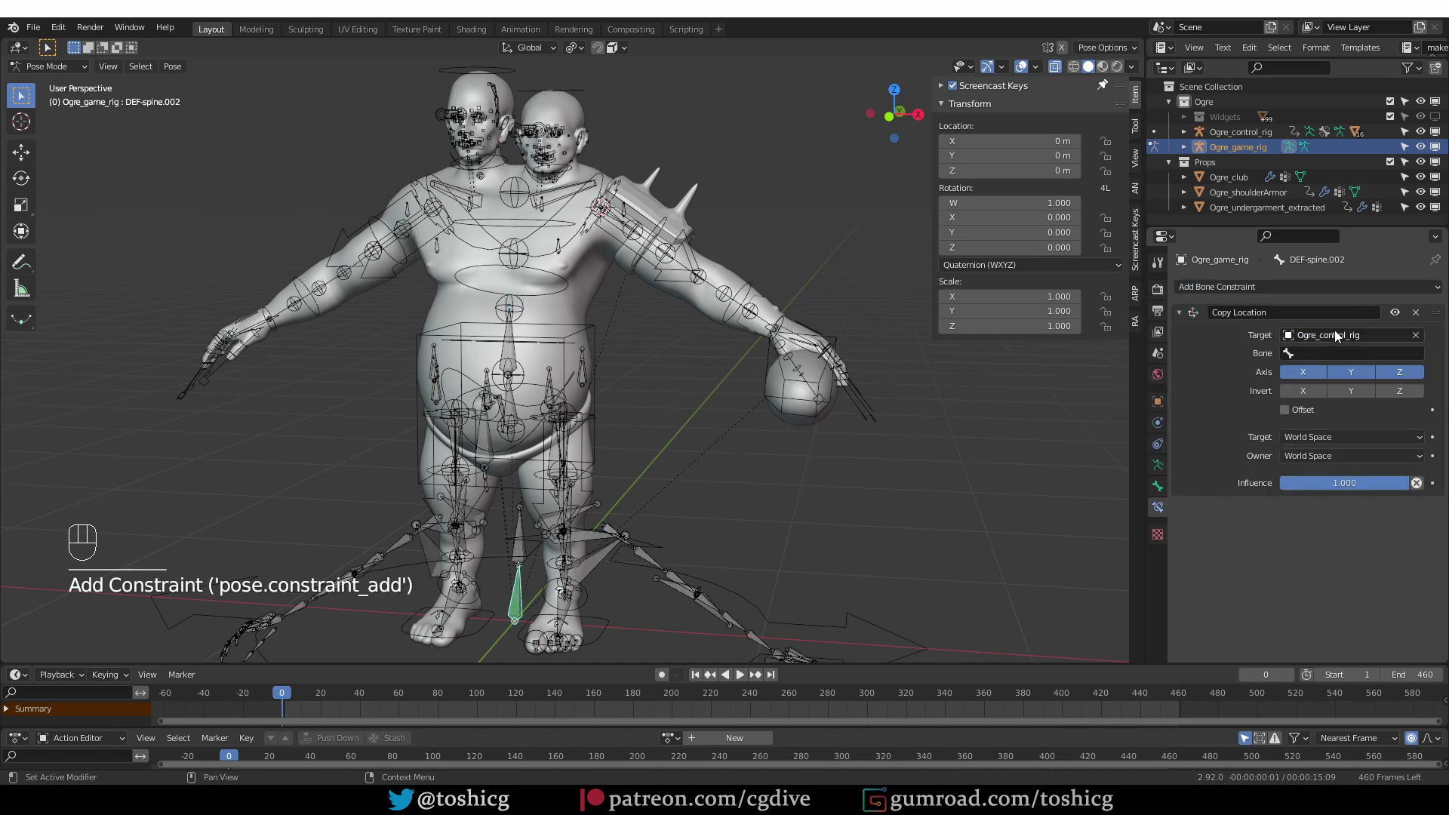
Add a Copy Rotation constraint to DEF-spine.002 with Ogre_control_rig as its target
click(1233, 281)
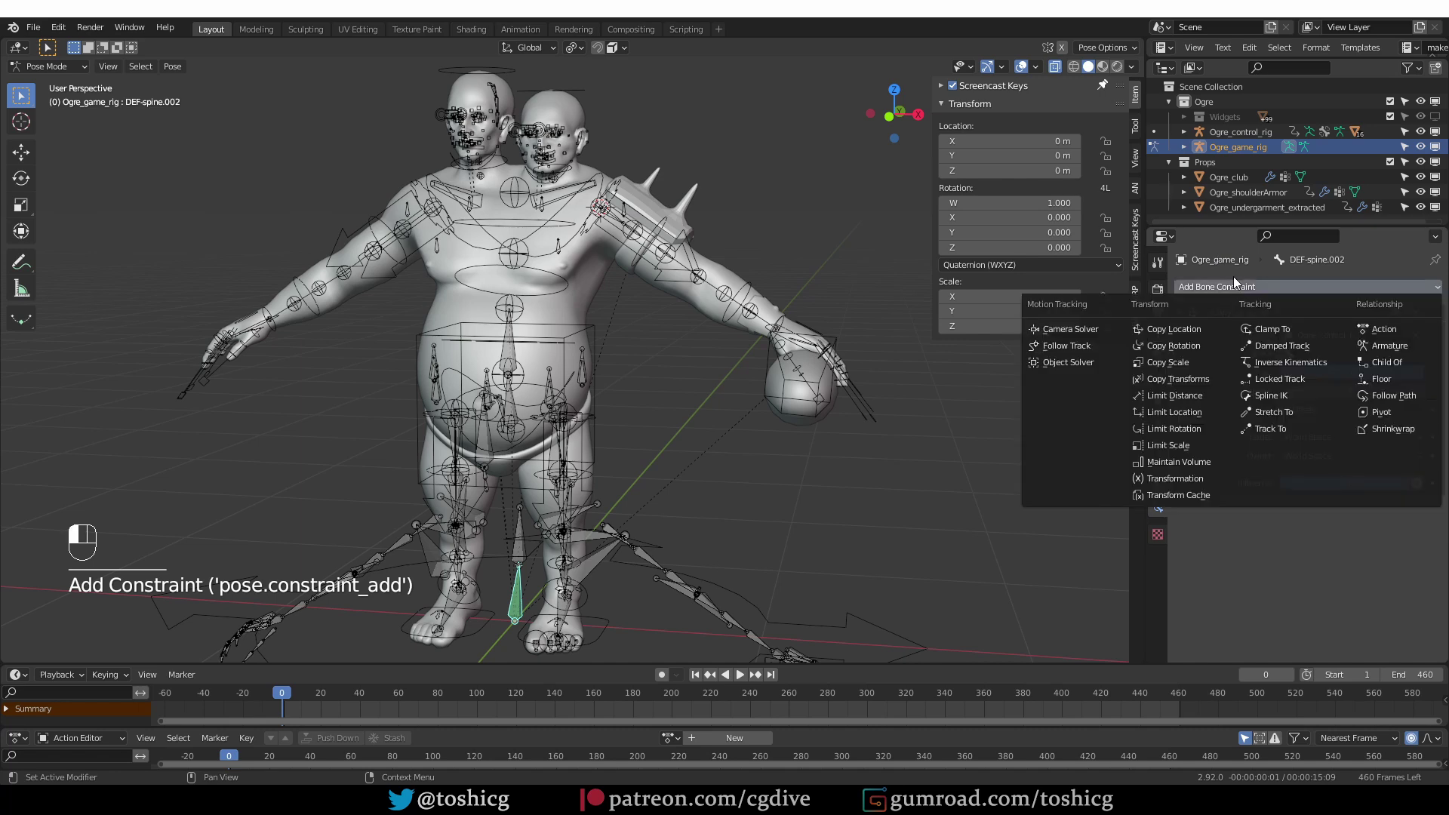
click(1198, 345)
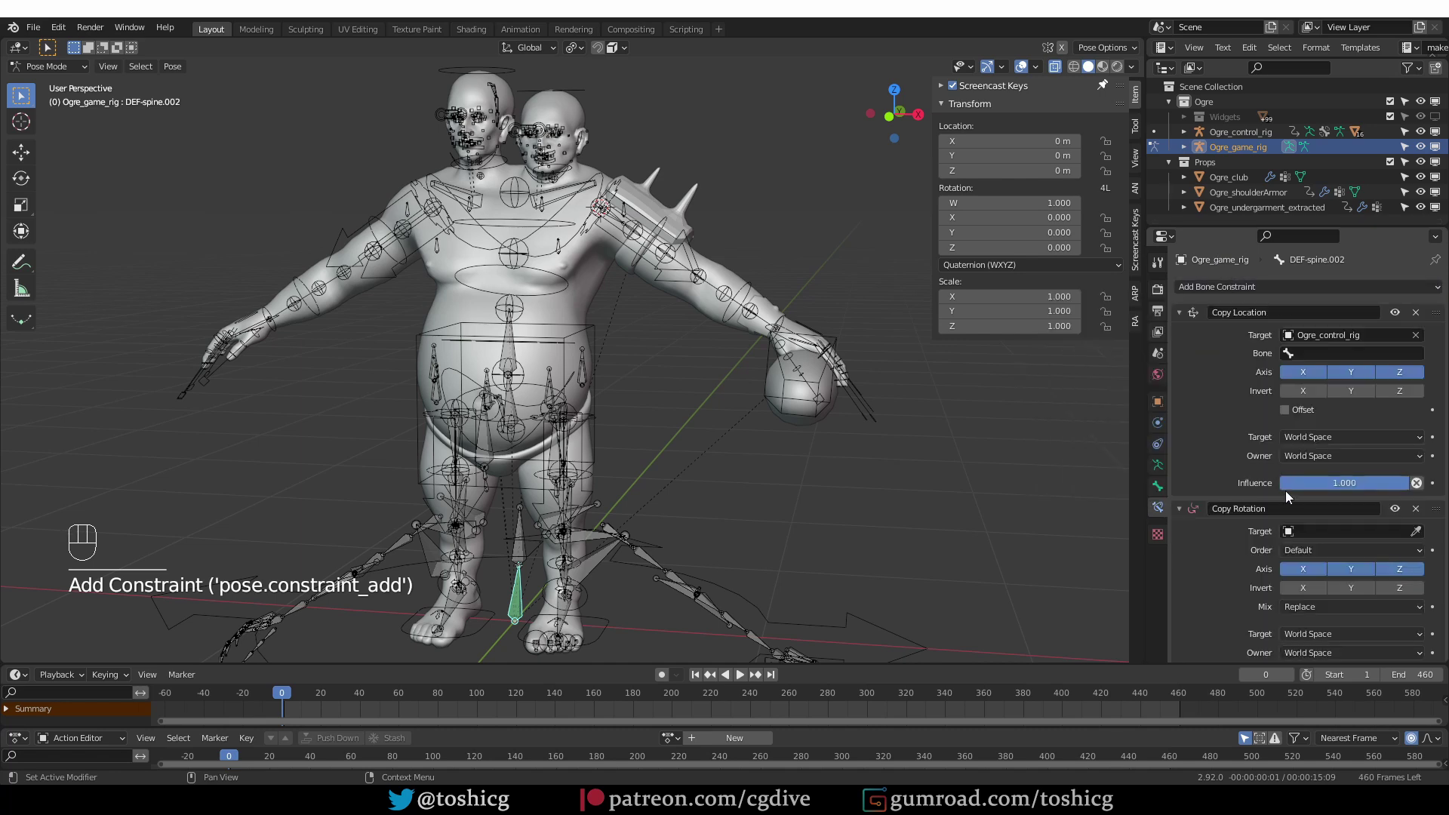
scroll(1284, 487, down, 1)
click(1327, 501)
text(cont)
click(1338, 528)
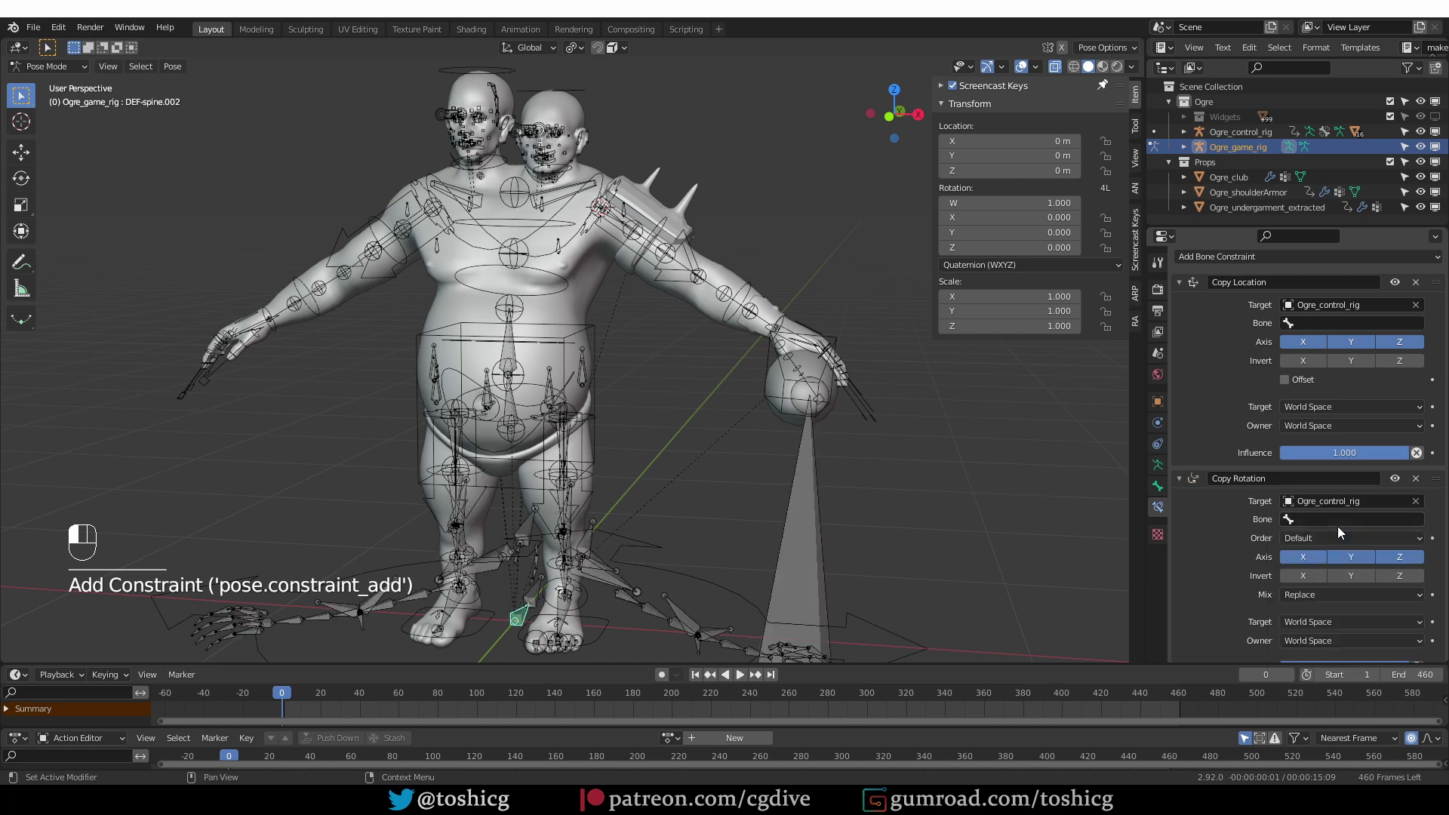
Select all game rig bones with DEF-spine.002 active and copy its constraints to them
middle_drag(462, 507, 436, 507)
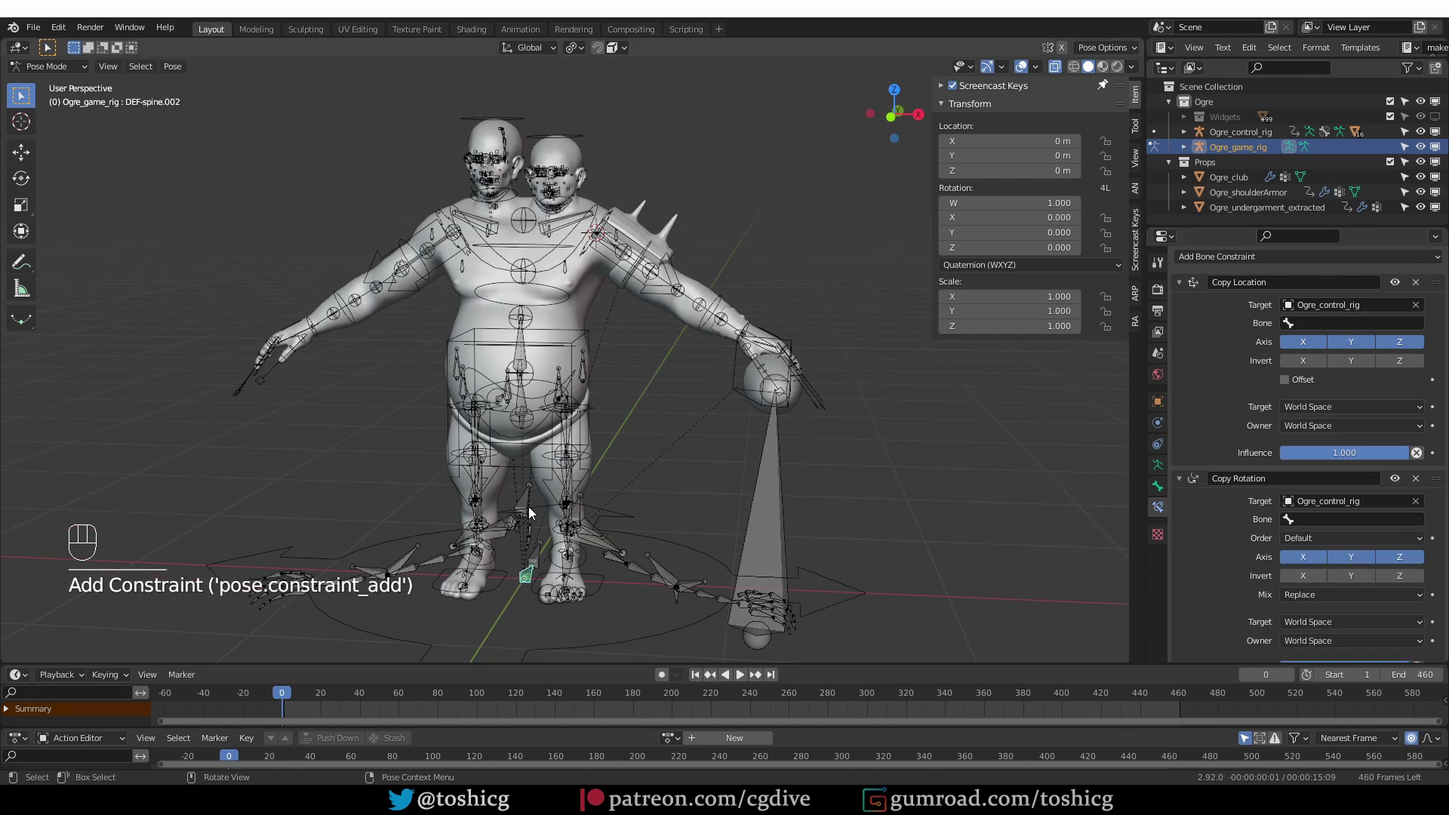
key(a)
key(ctrl+z)
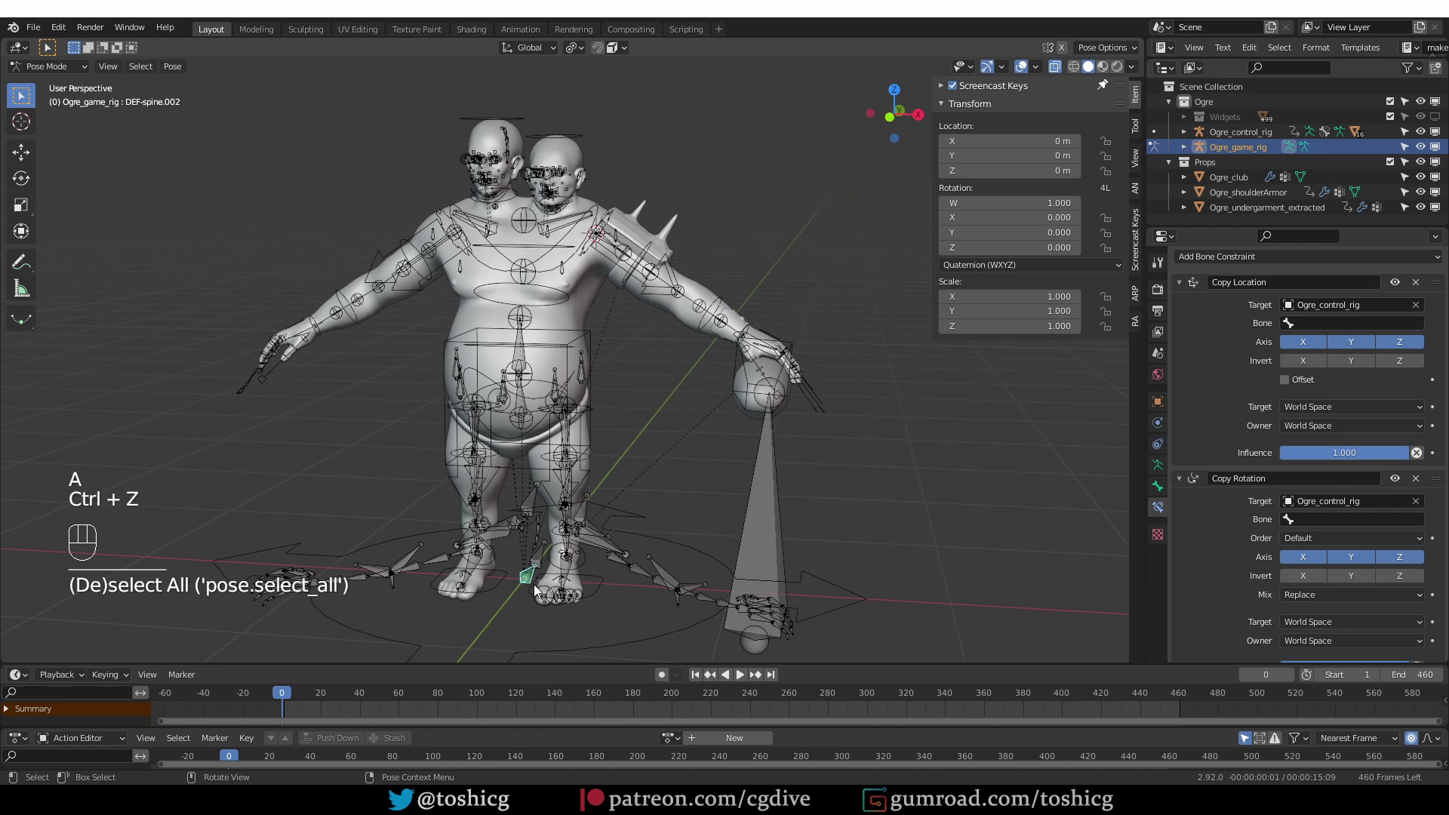
key(a)
click(172, 66)
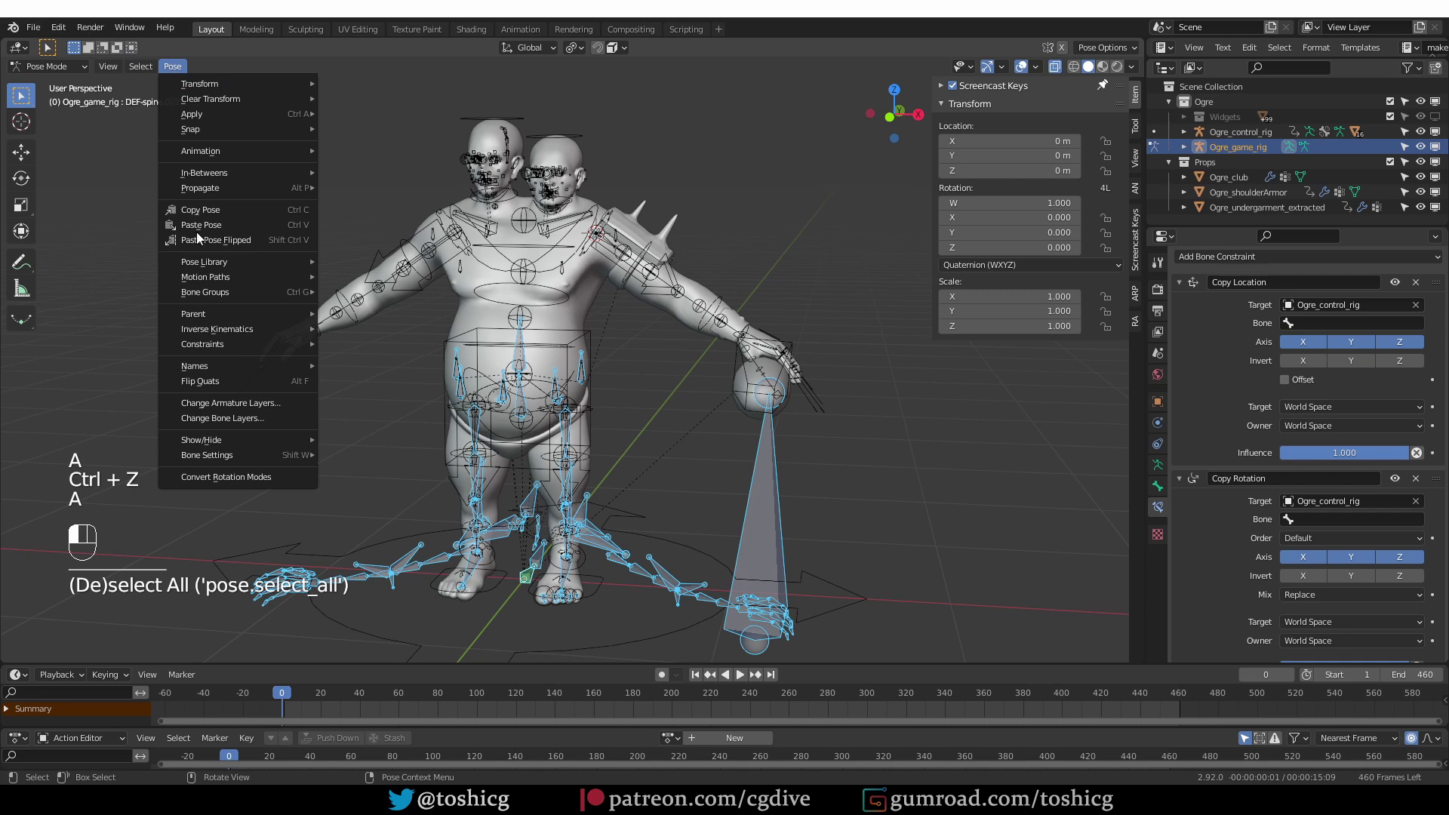
mouse_move(241, 344)
click(410, 359)
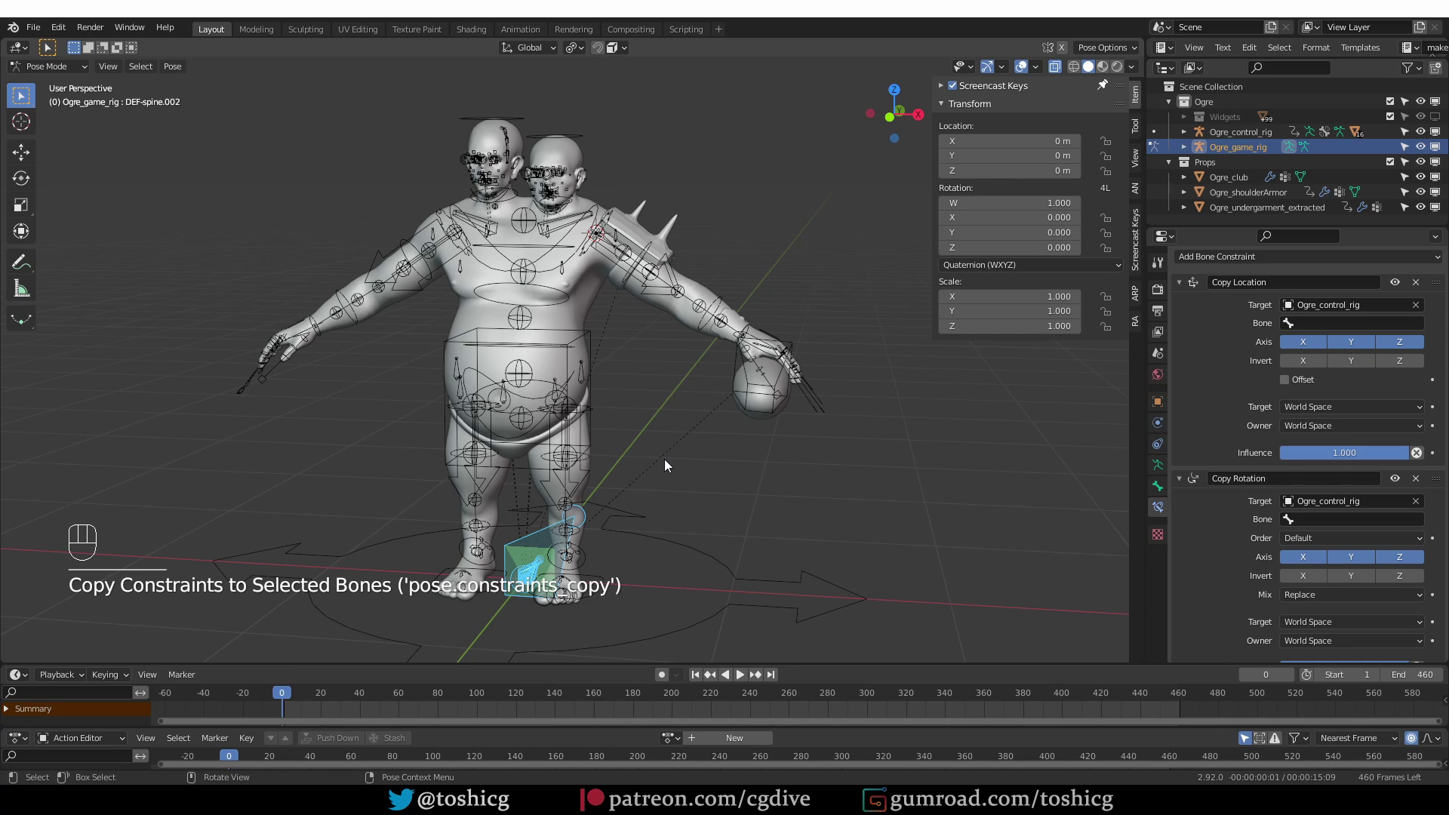
Split the viewport, turn the new area into a Text Editor, and paste the constraint subtarget script into a new text
drag(1140, 42, 578, 47)
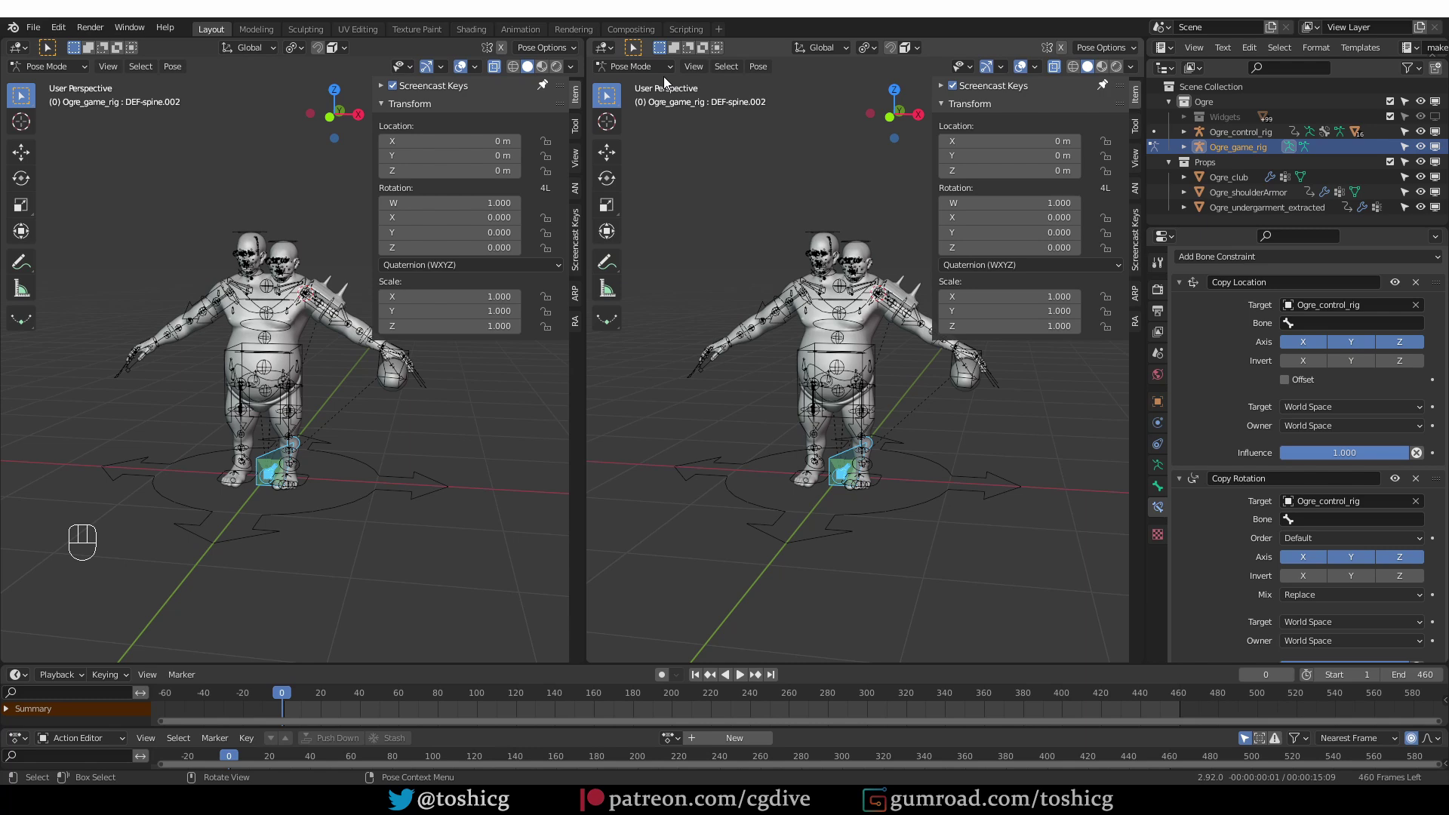
click(603, 47)
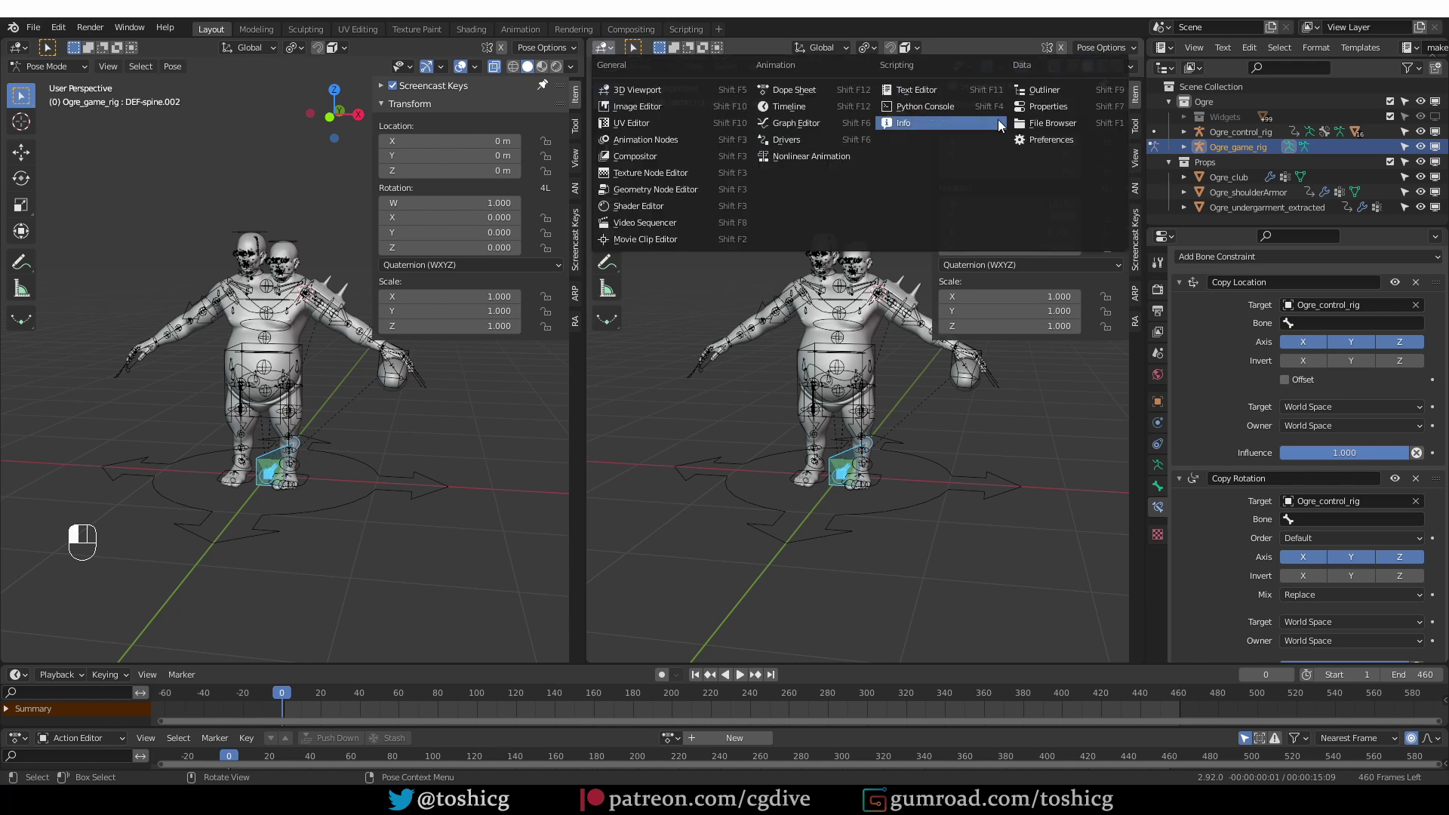
click(981, 89)
click(850, 47)
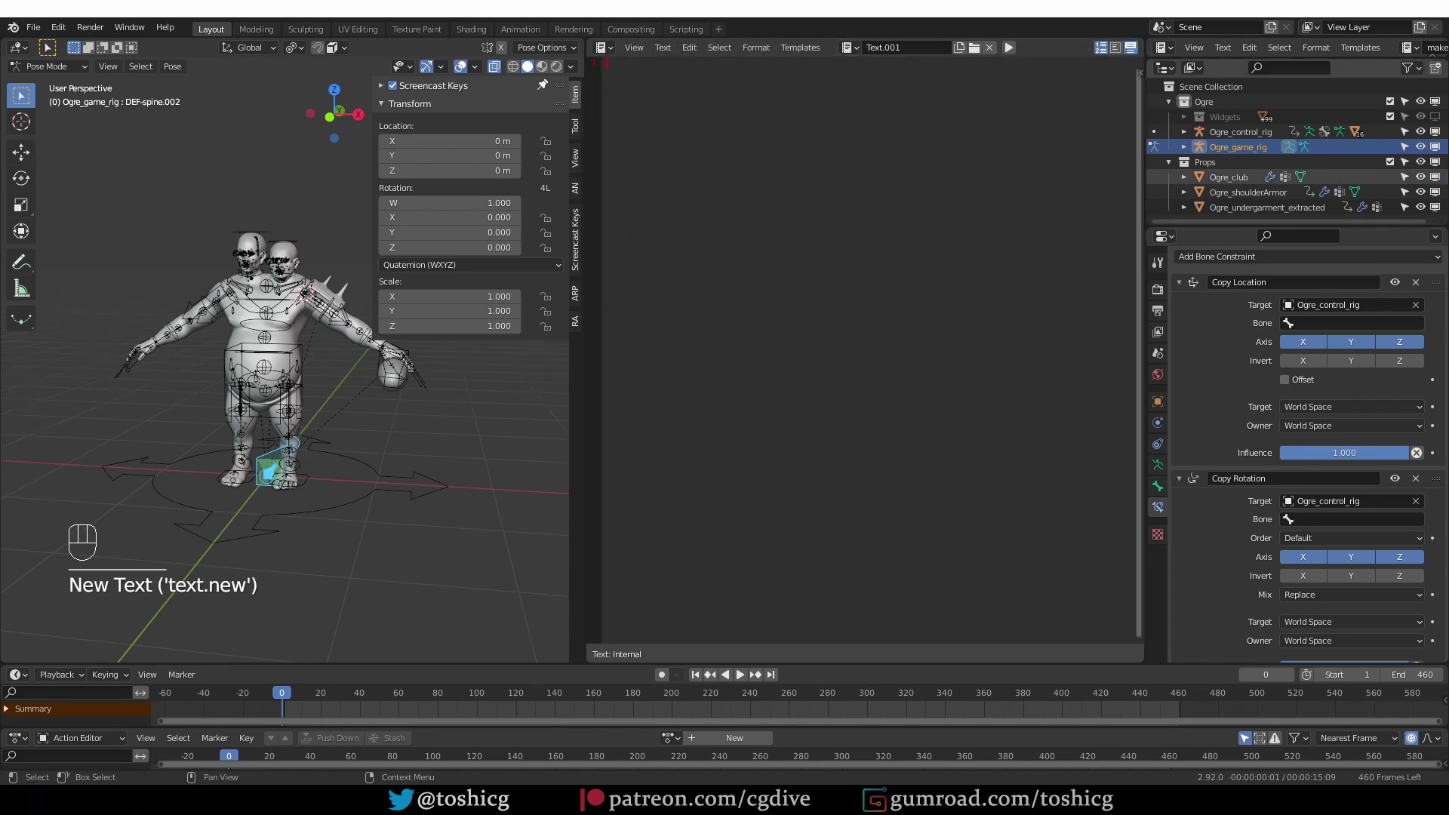
key(ctrl+v)
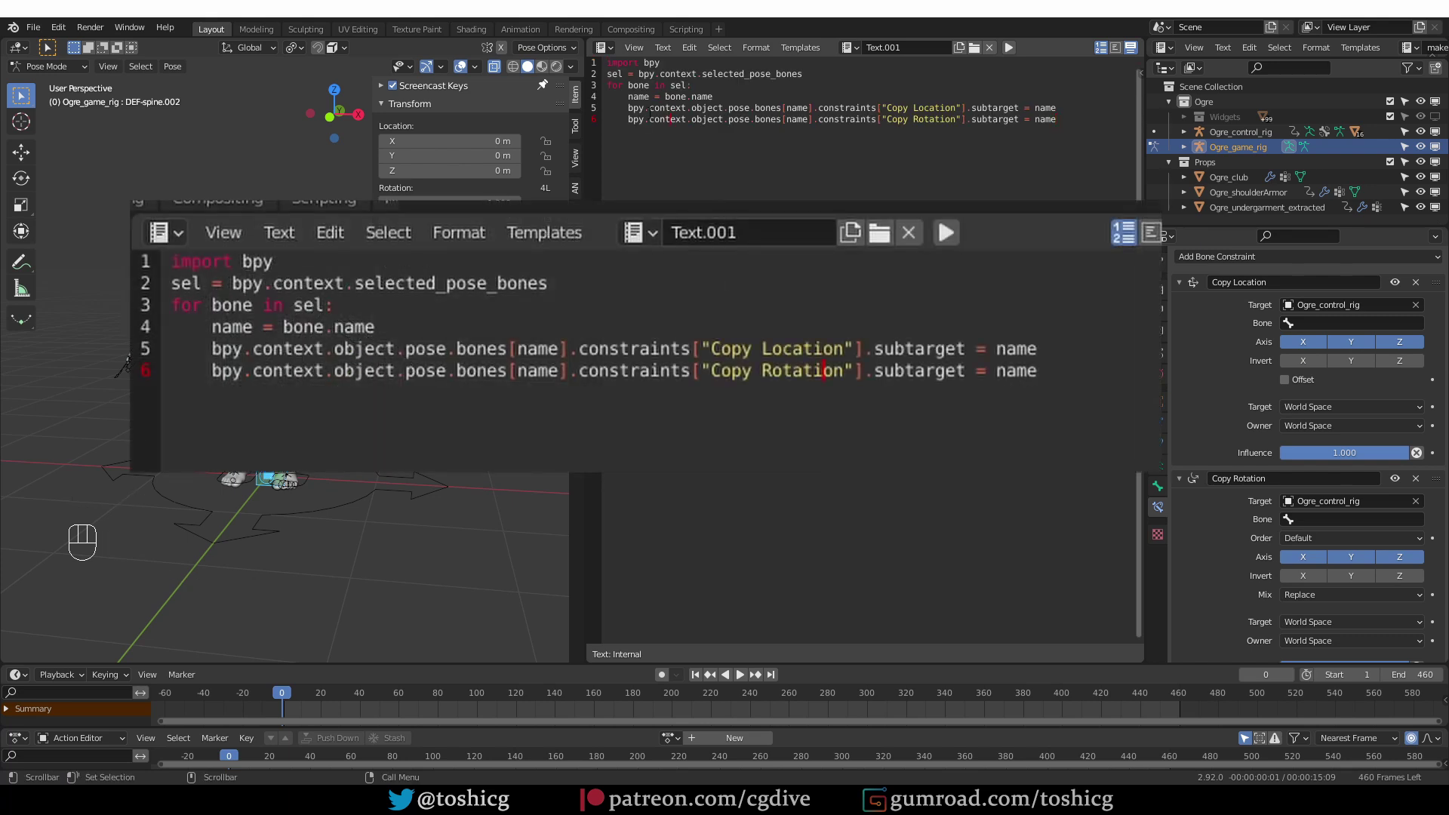
Run the script to set each selected bone's Copy Location and Copy Rotation subtarget to the bone's own name
drag(632, 107, 954, 107)
click(887, 106)
click(935, 160)
drag(887, 108, 951, 108)
click(946, 136)
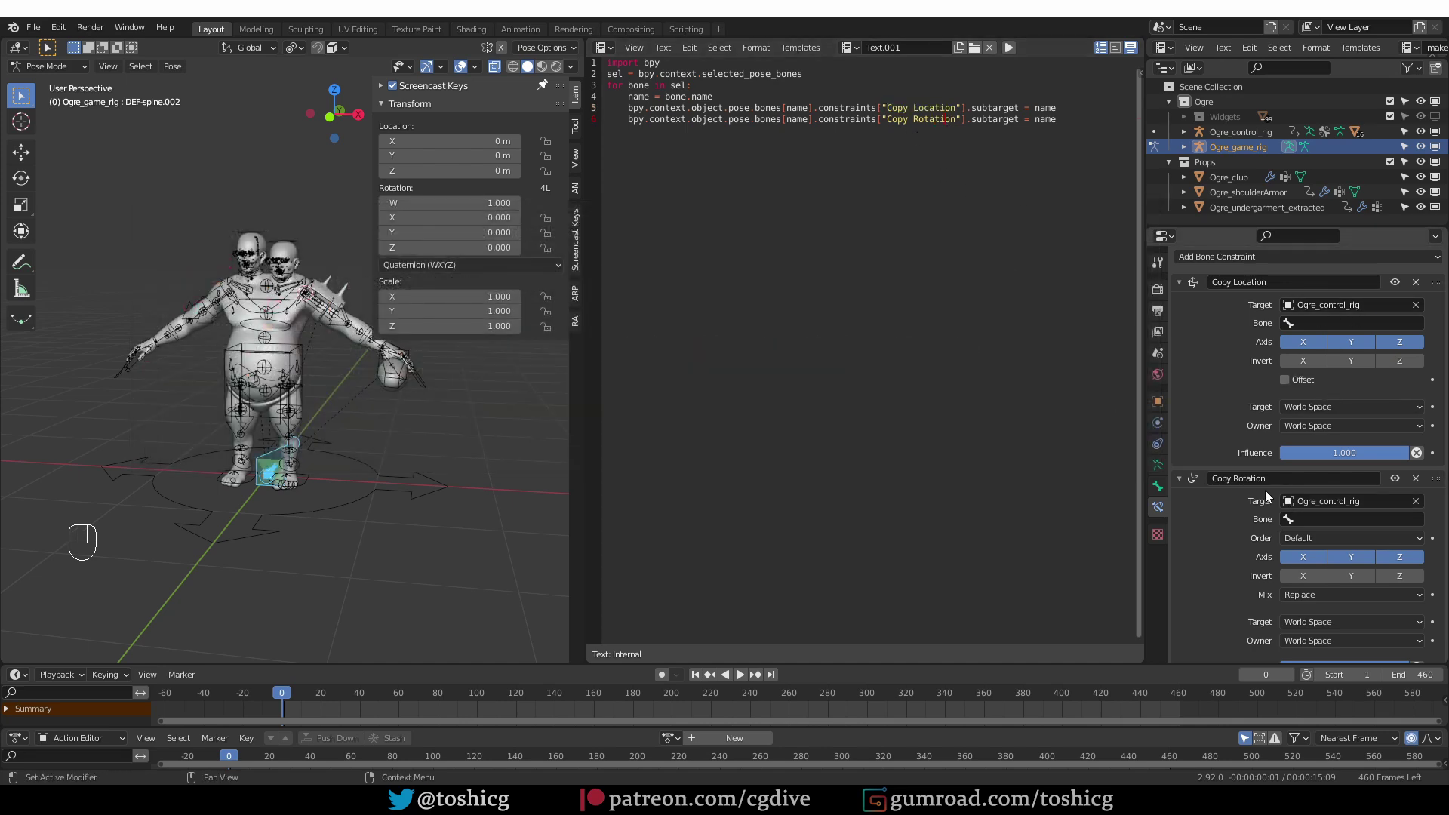
click(1008, 47)
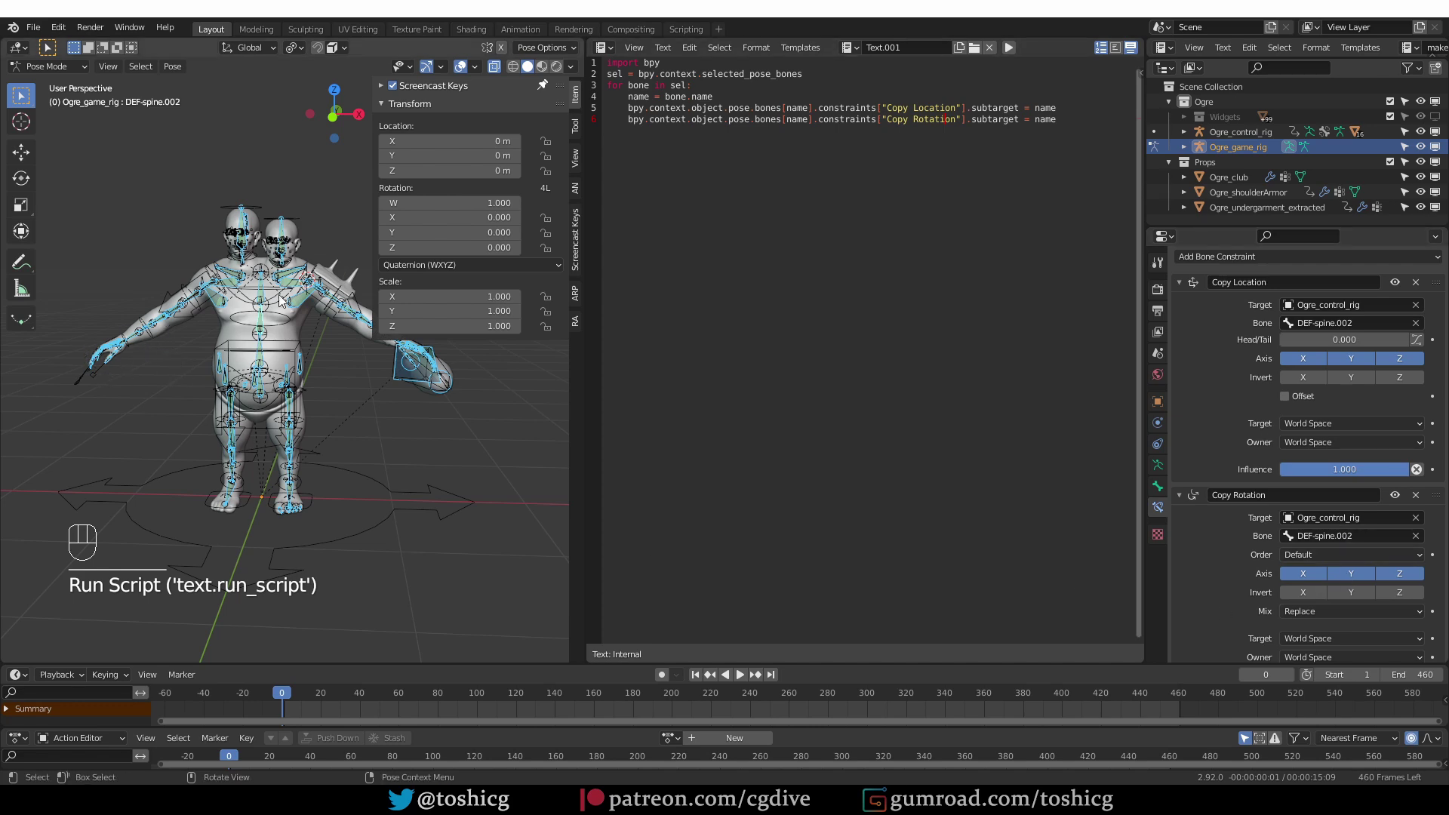
middle_drag(332, 352, 298, 427)
scroll(297, 427, up, 2)
scroll(332, 433, down, 3)
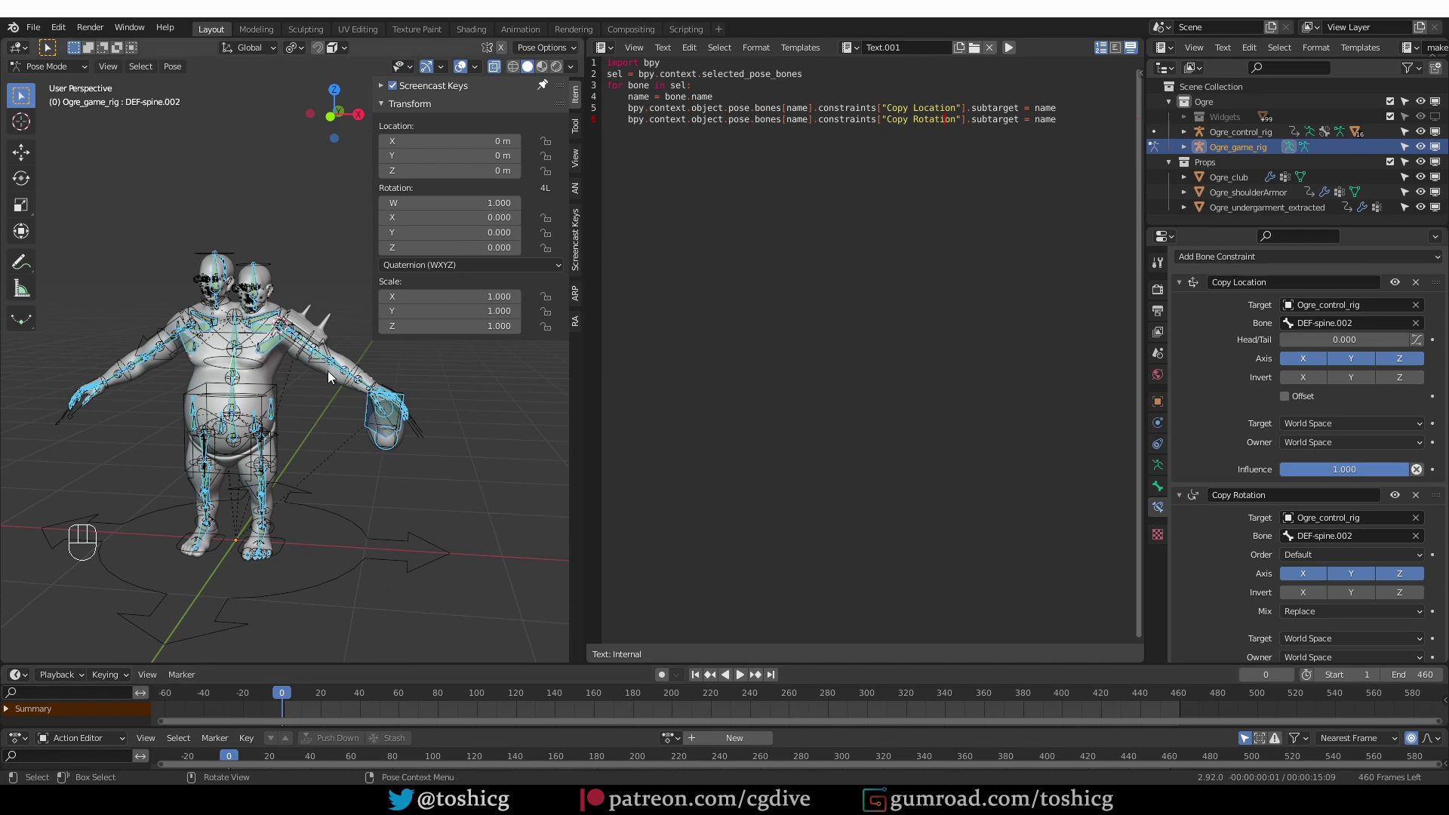
middle_drag(266, 398, 319, 391)
scroll(263, 412, up, 2)
Return to Object Mode, select both Ogre_control_rig and Ogre_game_rig, and hide them
key(Tab)
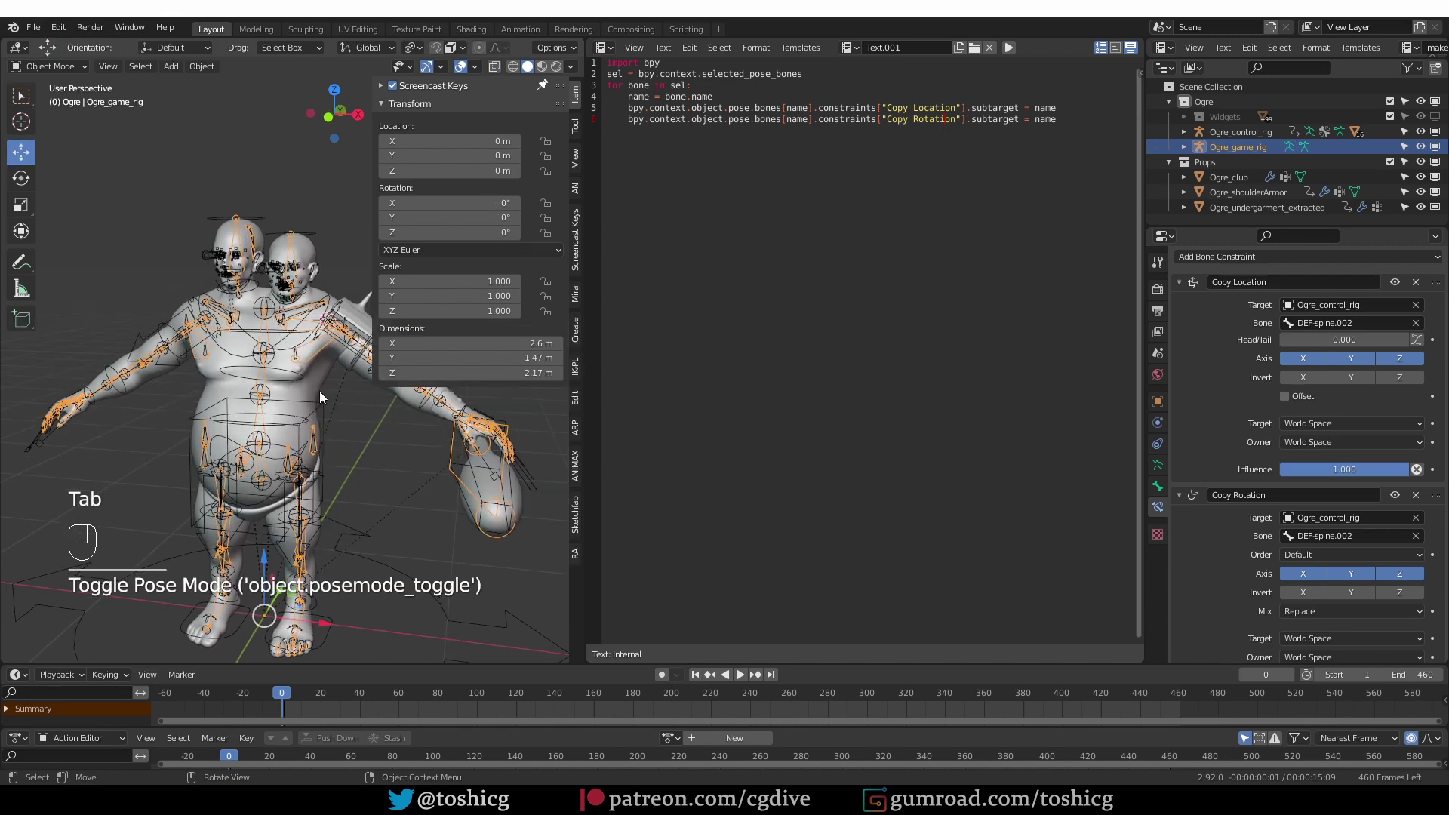
click(306, 354)
click(294, 357)
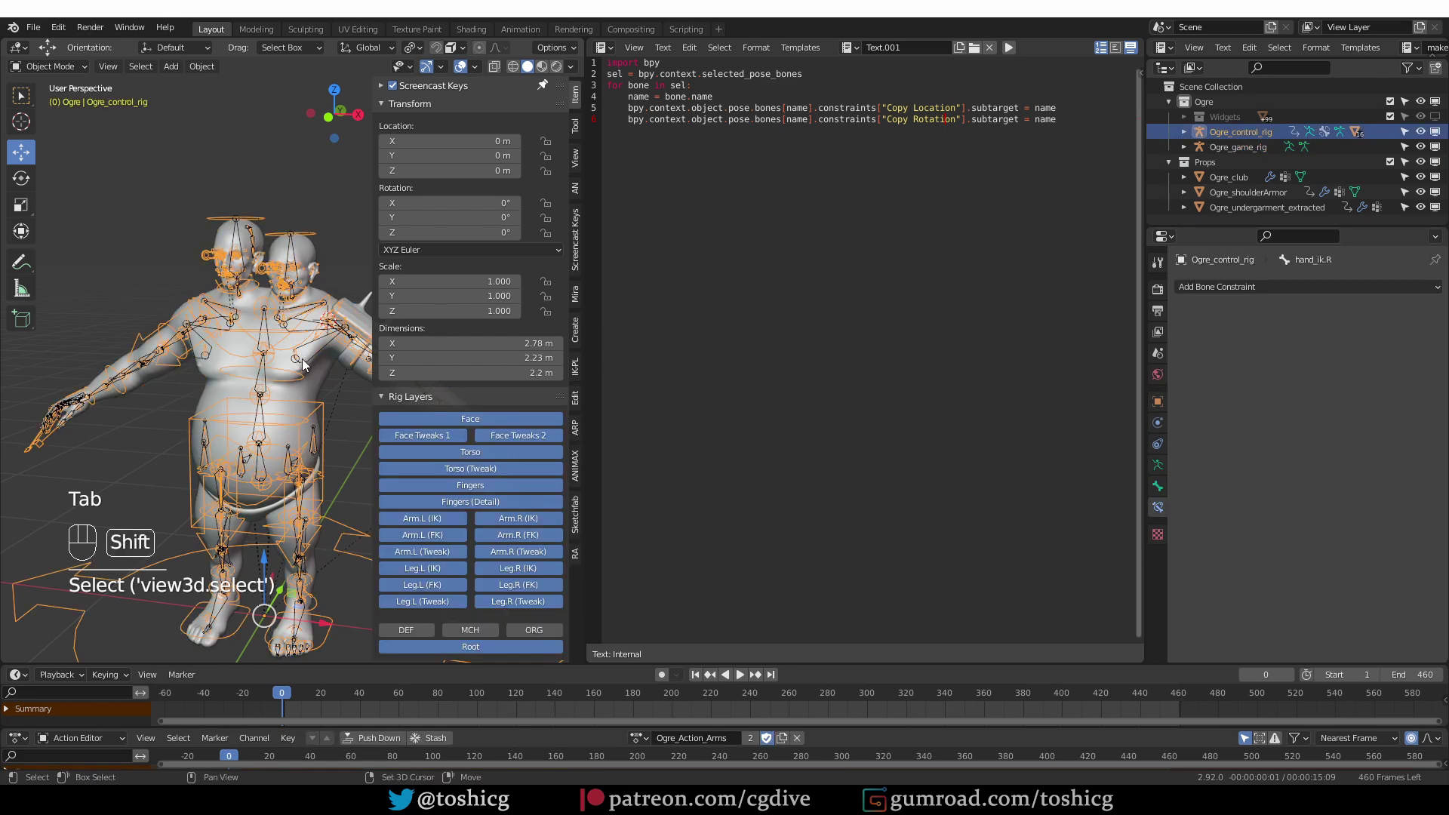
shift+click(316, 357)
click(1233, 149)
ctrl+click(1236, 133)
key(h)
Enlarge the 3D viewport, select all visible ogre meshes and props, and clear their parent
drag(586, 377, 1011, 331)
middle_drag(555, 437, 506, 346)
key(a)
click(536, 423)
key(a)
scroll(506, 346, down, 2)
key(alt+p)
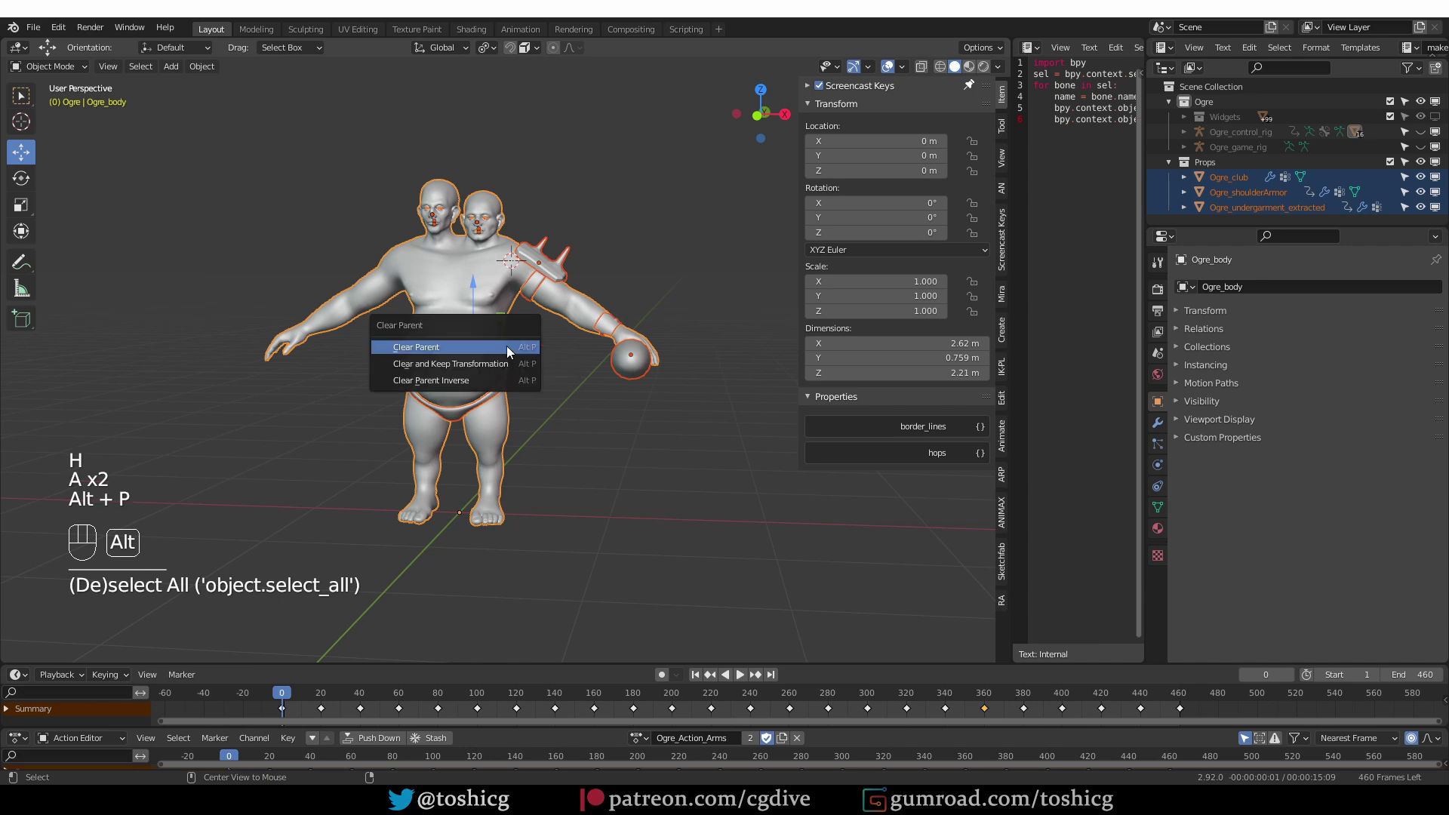
click(497, 347)
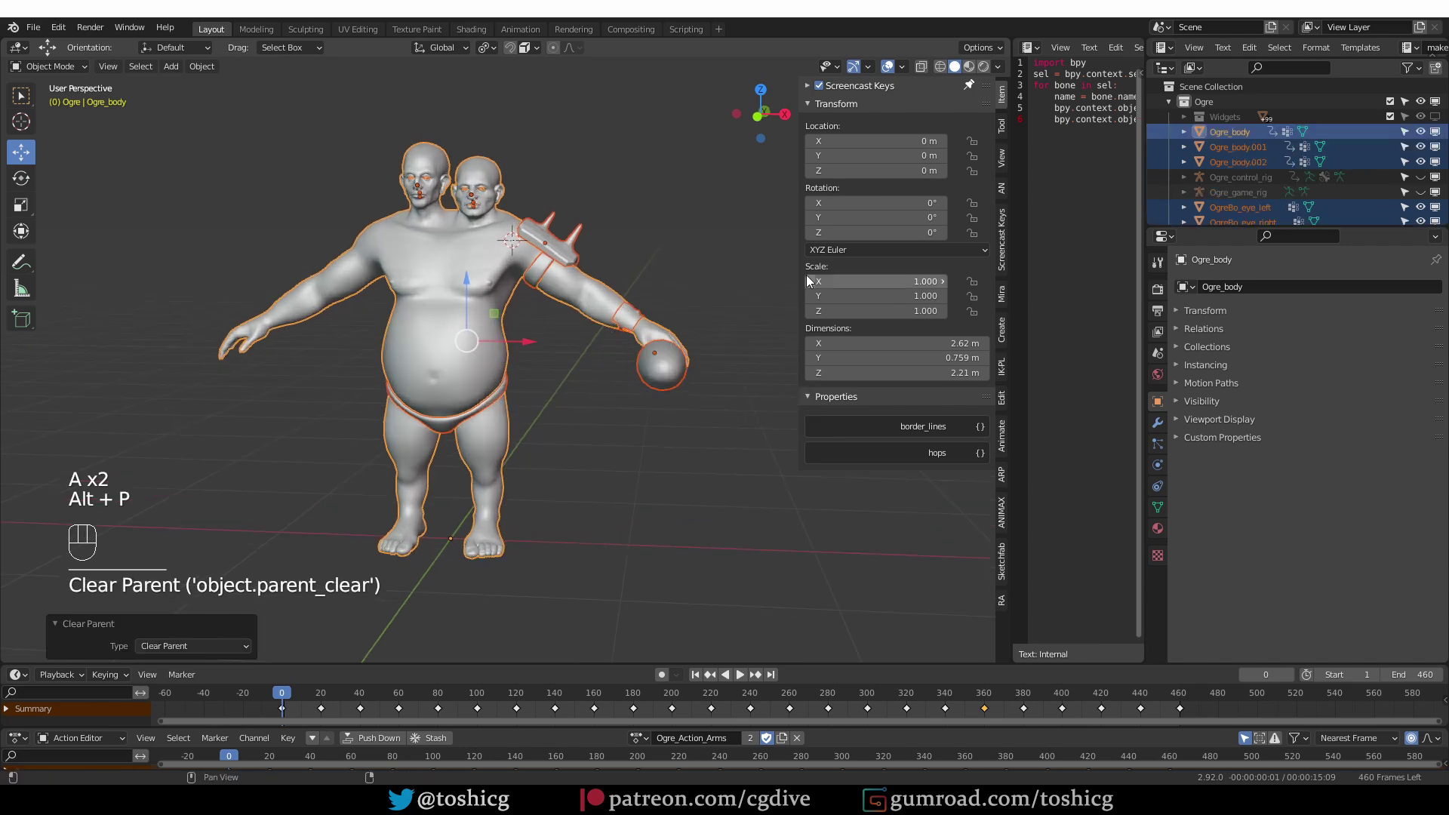
Unhide all objects and hide only Ogre_control_rig, keeping Ogre_game_rig and the meshes in view
key(alt+h)
click(533, 302)
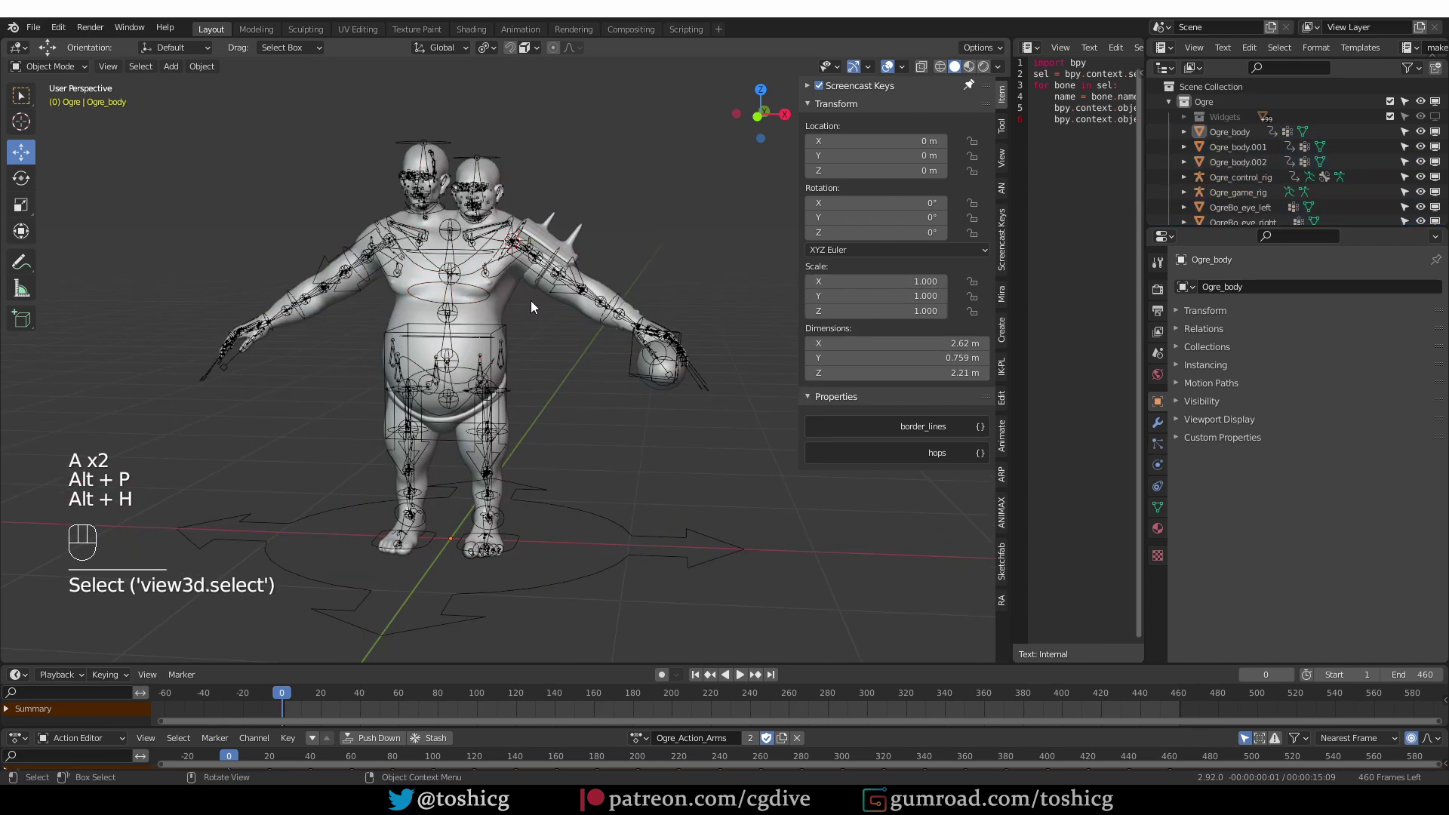
click(474, 300)
key(h)
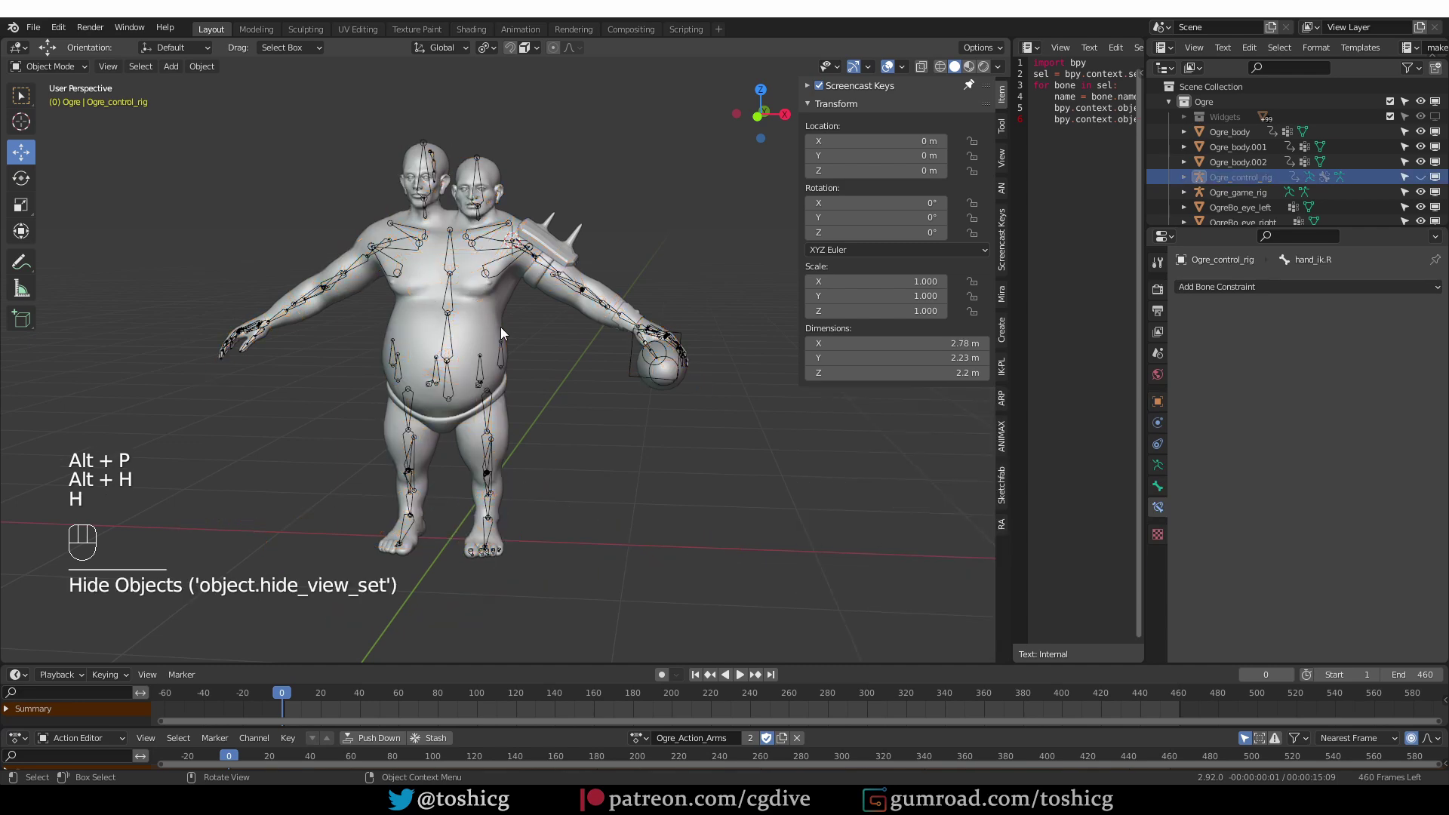
Parent all visible ogre meshes and props to Ogre_game_rig with Armature Deform
click(487, 323)
key(a)
click(453, 302)
key(a)
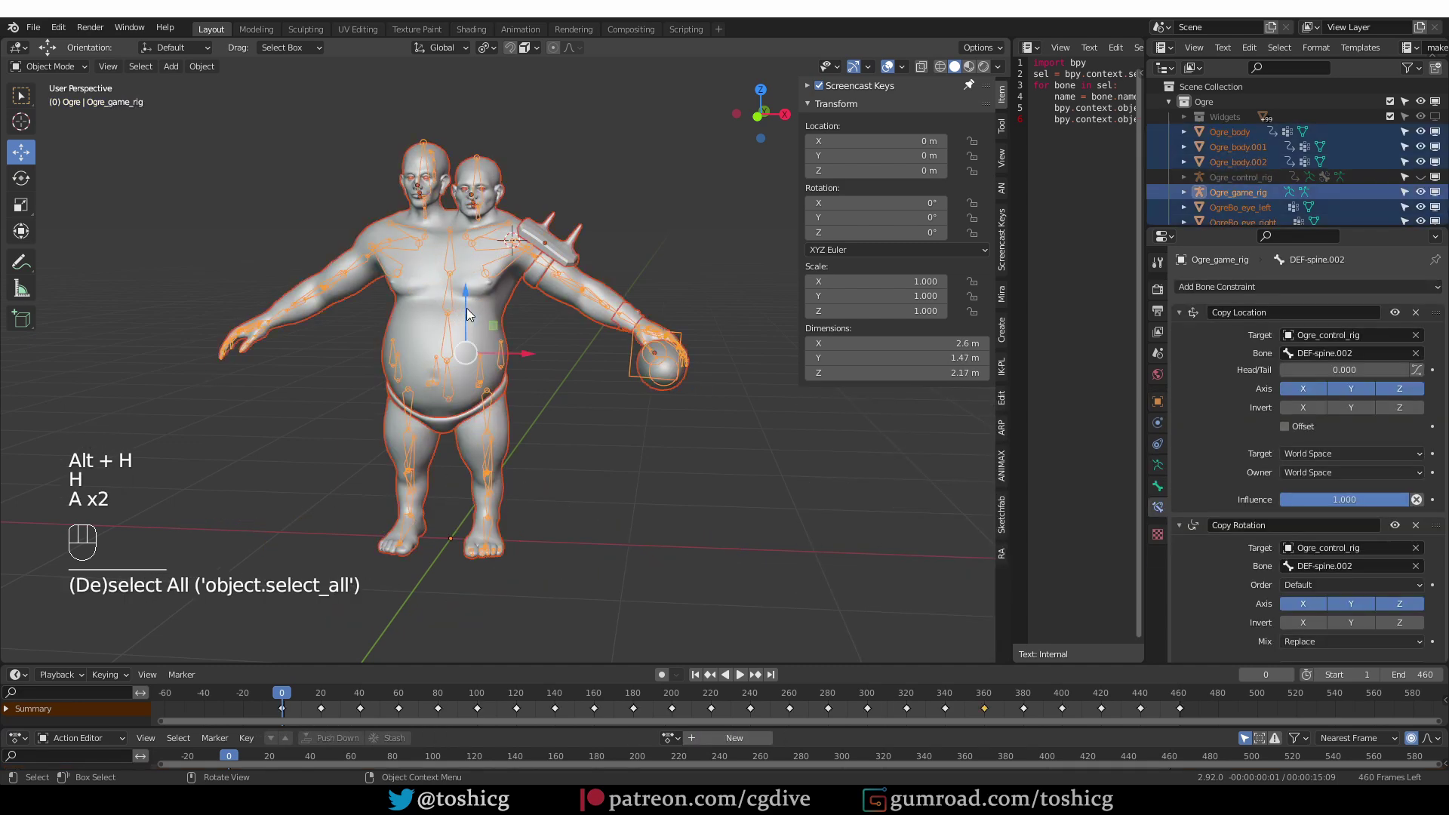
key(ctrl+p)
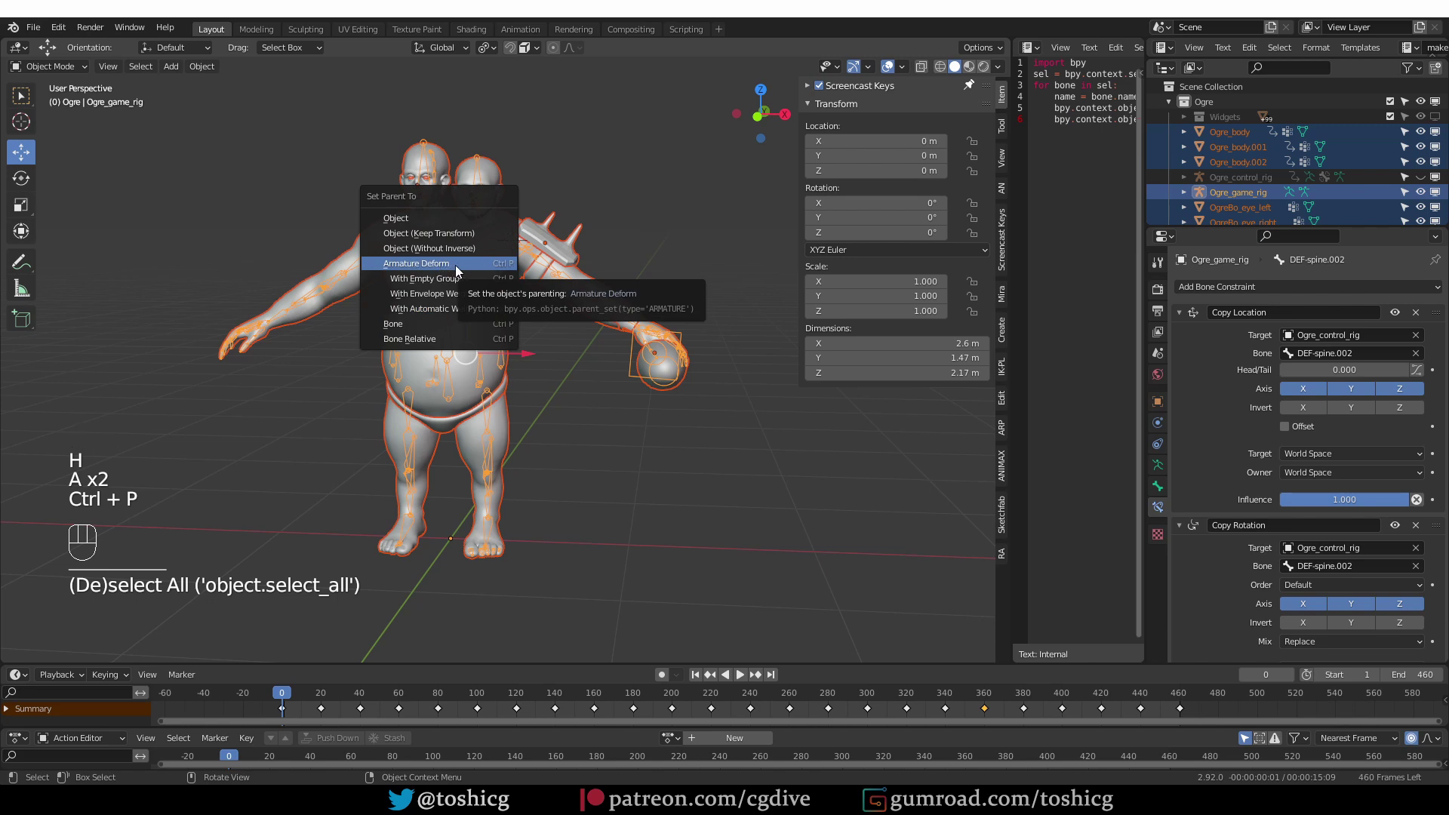
click(490, 332)
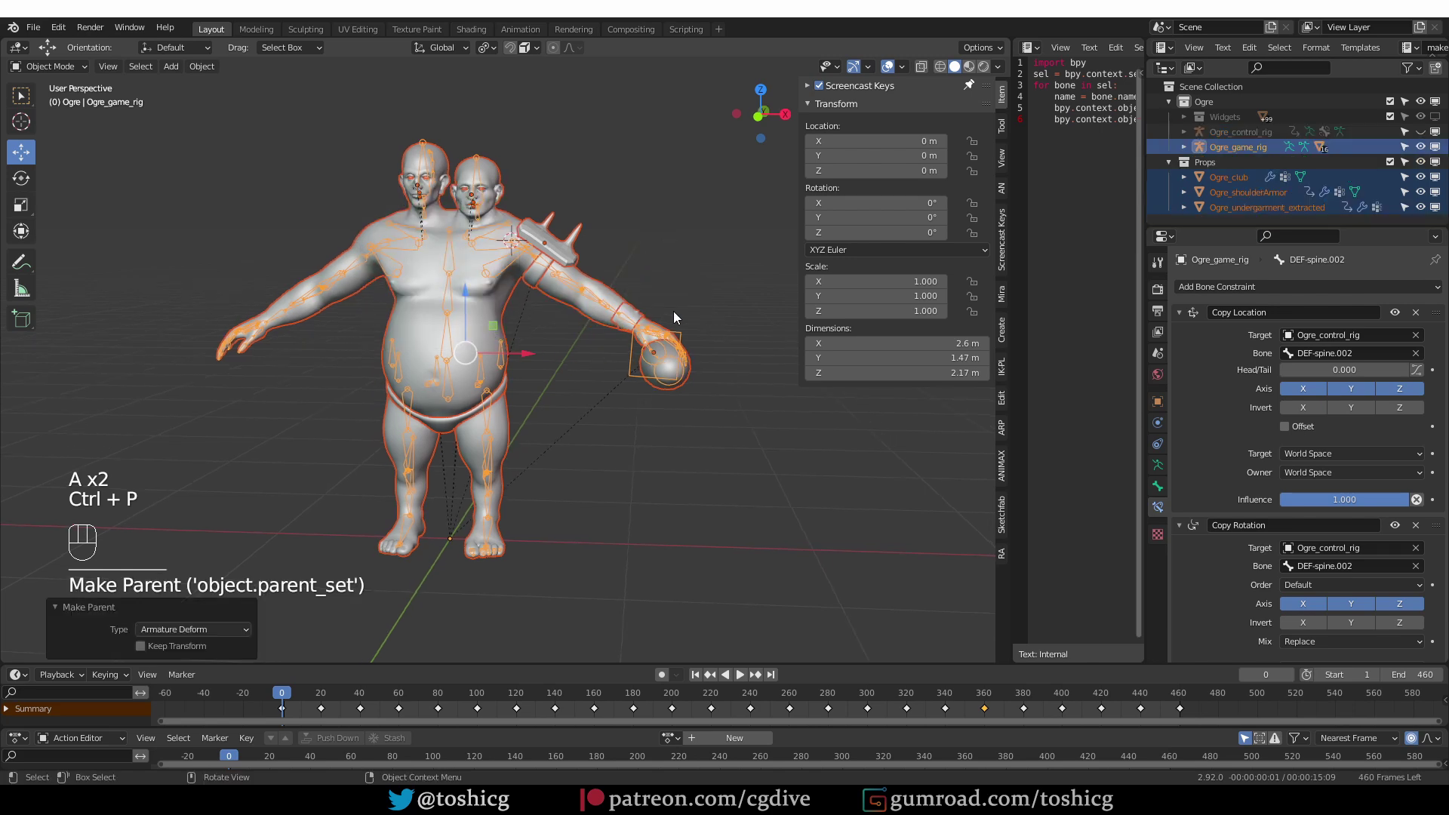
Unhide Ogre_control_rig, put it in Pose Mode, and try moving the hand_ik.L control
key(alt+h)
click(690, 332)
middle_drag(690, 332, 656, 347)
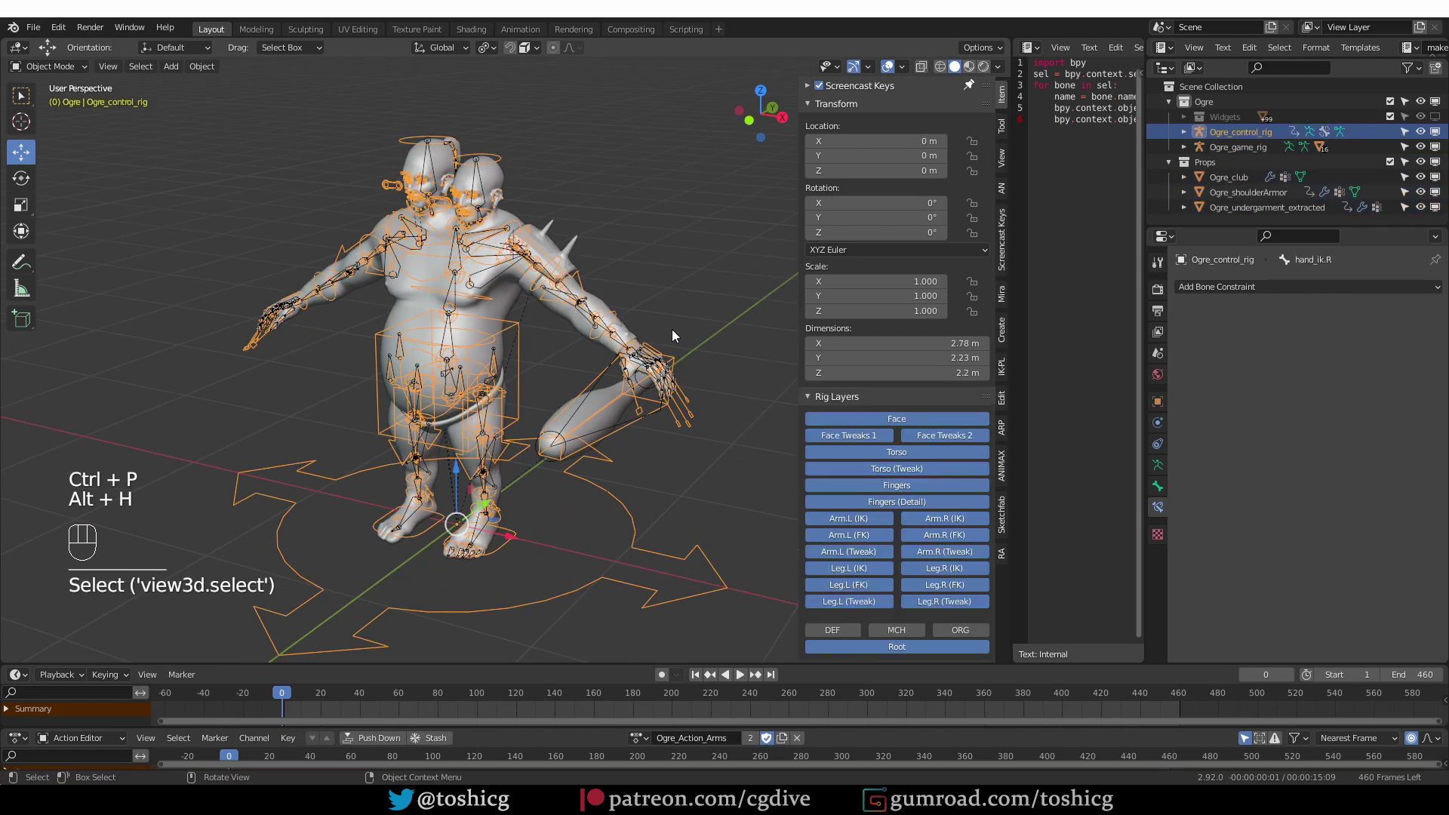
key(Tab)
click(646, 352)
click(645, 352)
key(g)
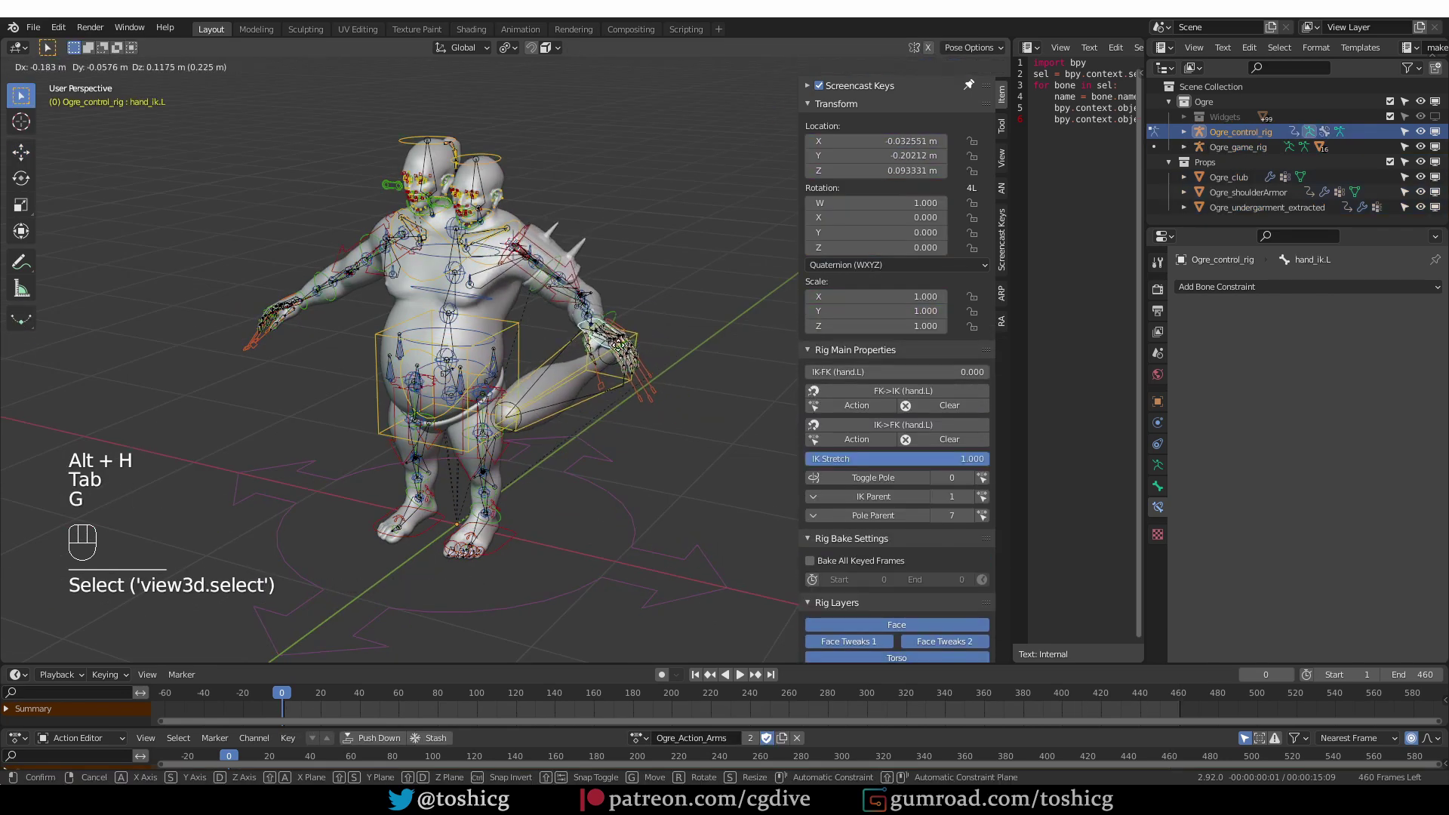
right_click(582, 270)
Select the head.001 control and collapse the Transform, Rig Main Properties and Rig Bake Settings sections
middle_drag(583, 269, 577, 369)
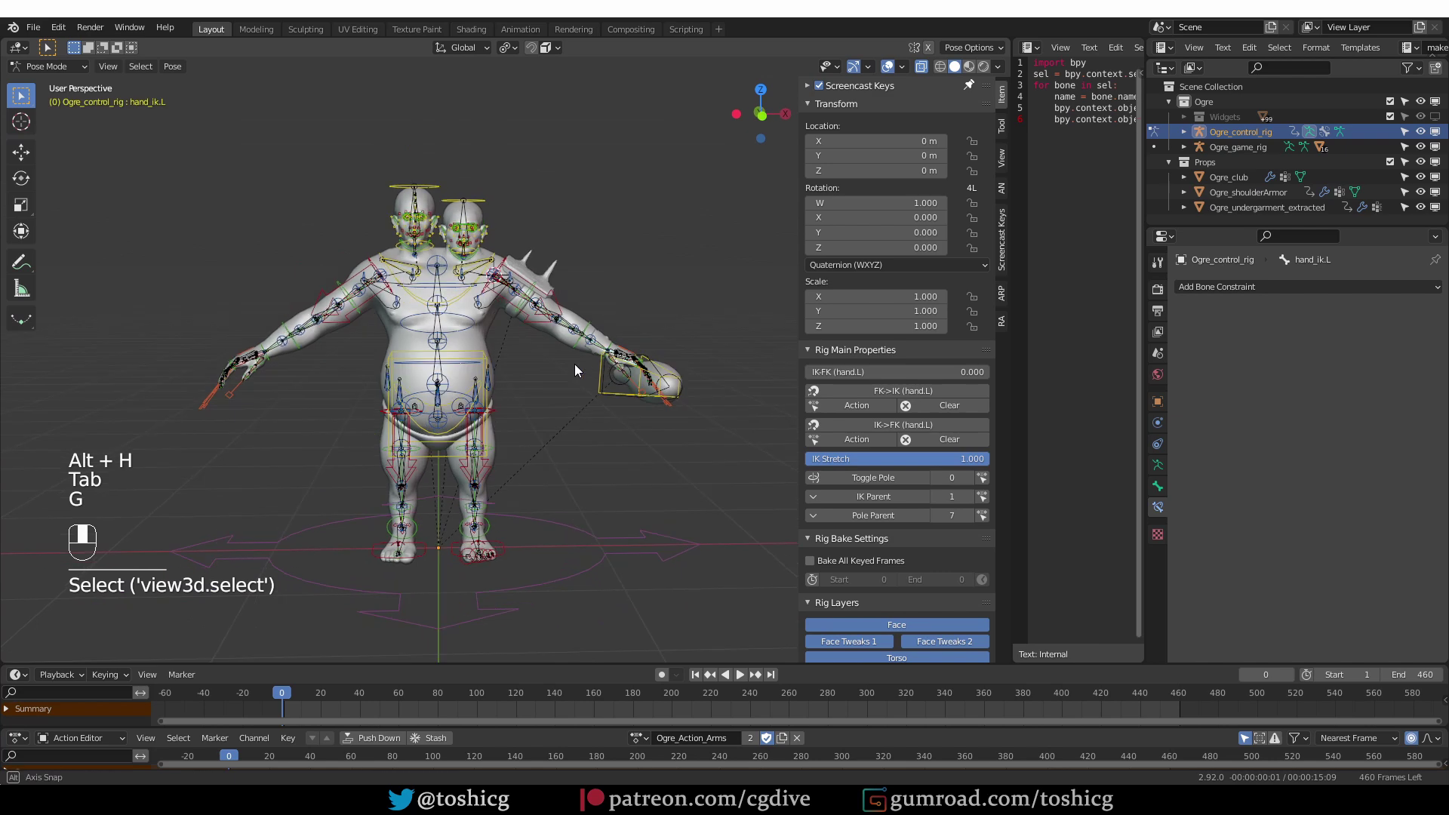
scroll(577, 370, up, 1)
middle_drag(483, 302, 466, 279)
click(469, 142)
scroll(469, 142, down, 1)
click(835, 103)
click(835, 122)
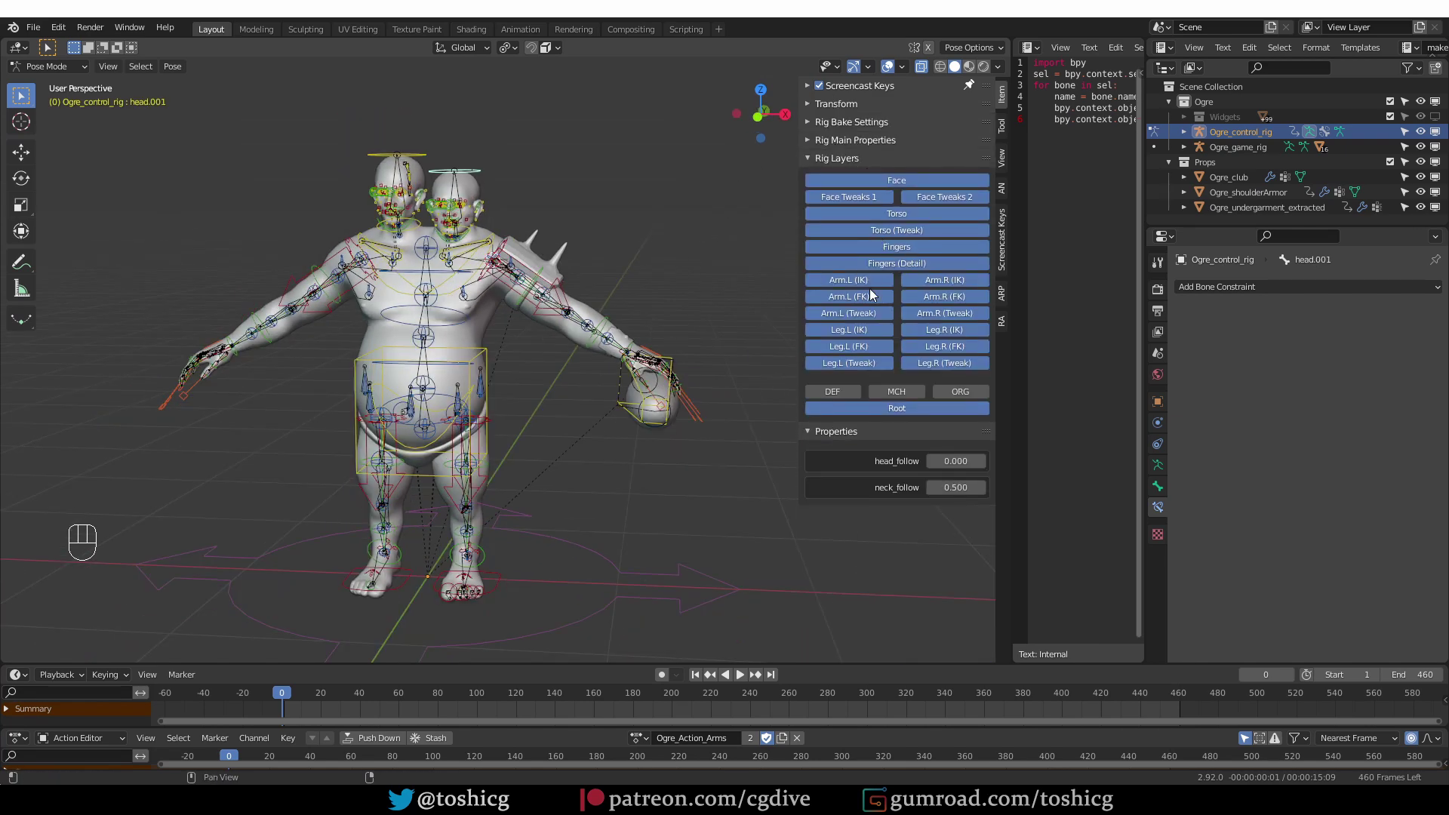
Hide the rig layers for face and torso tweaks, fingers, arm FK, Arm.L (Tweak) and all leg controls
drag(860, 198, 916, 198)
click(903, 229)
drag(875, 296, 924, 296)
drag(875, 346, 924, 345)
drag(925, 330, 875, 331)
drag(877, 361, 933, 360)
middle_drag(670, 389, 661, 411)
drag(910, 264, 913, 246)
click(650, 400)
key(h)
scroll(620, 355, up, 1)
middle_drag(620, 355, 641, 392)
click(855, 316)
Move the hand_ik.L control outward and about 0.22 m down to stretch the left arm
key(g)
right_click(668, 407)
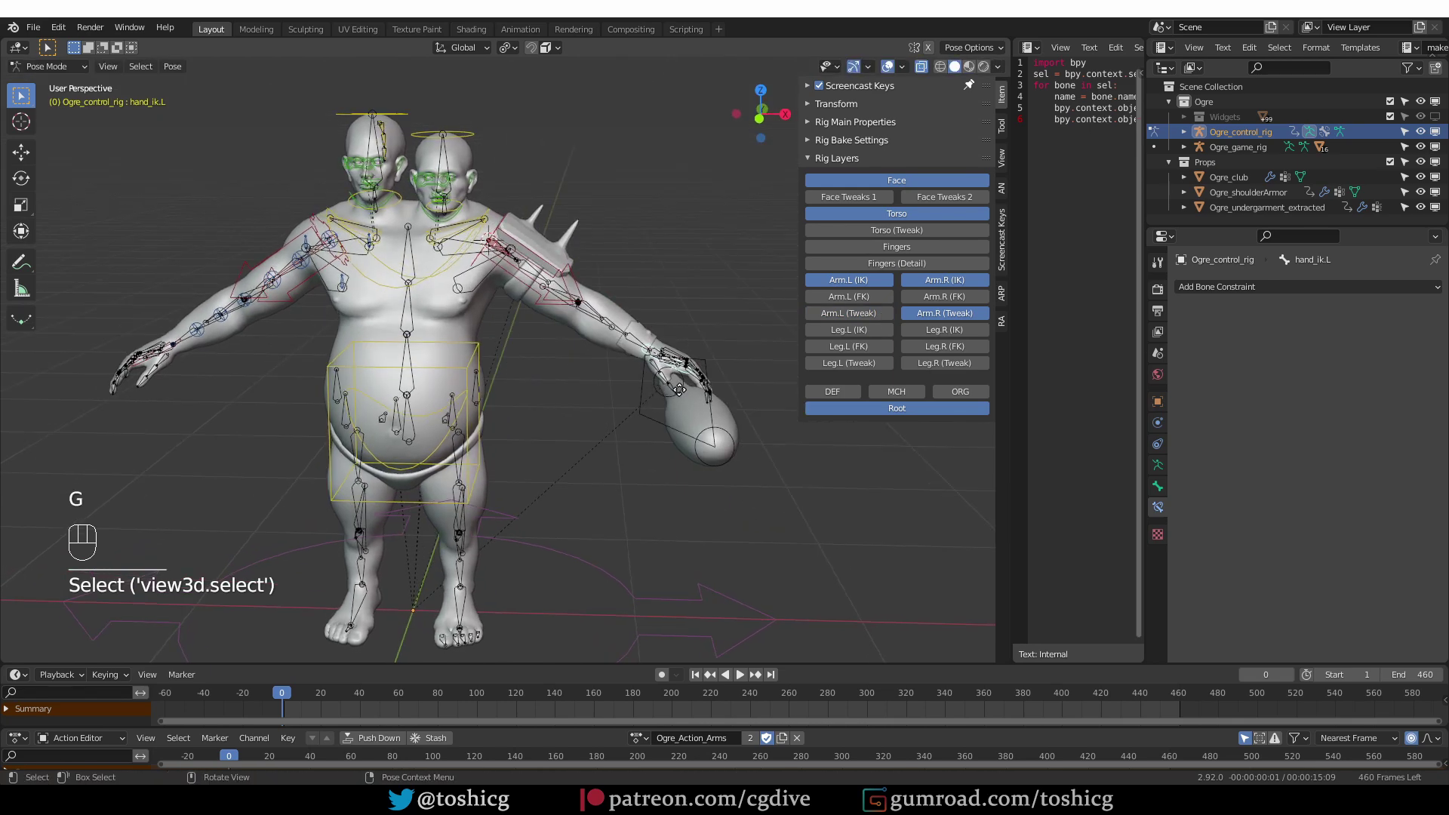
key(g)
click(905, 434)
shift+middle_drag(905, 434, 679, 377)
scroll(435, 313, up, 3)
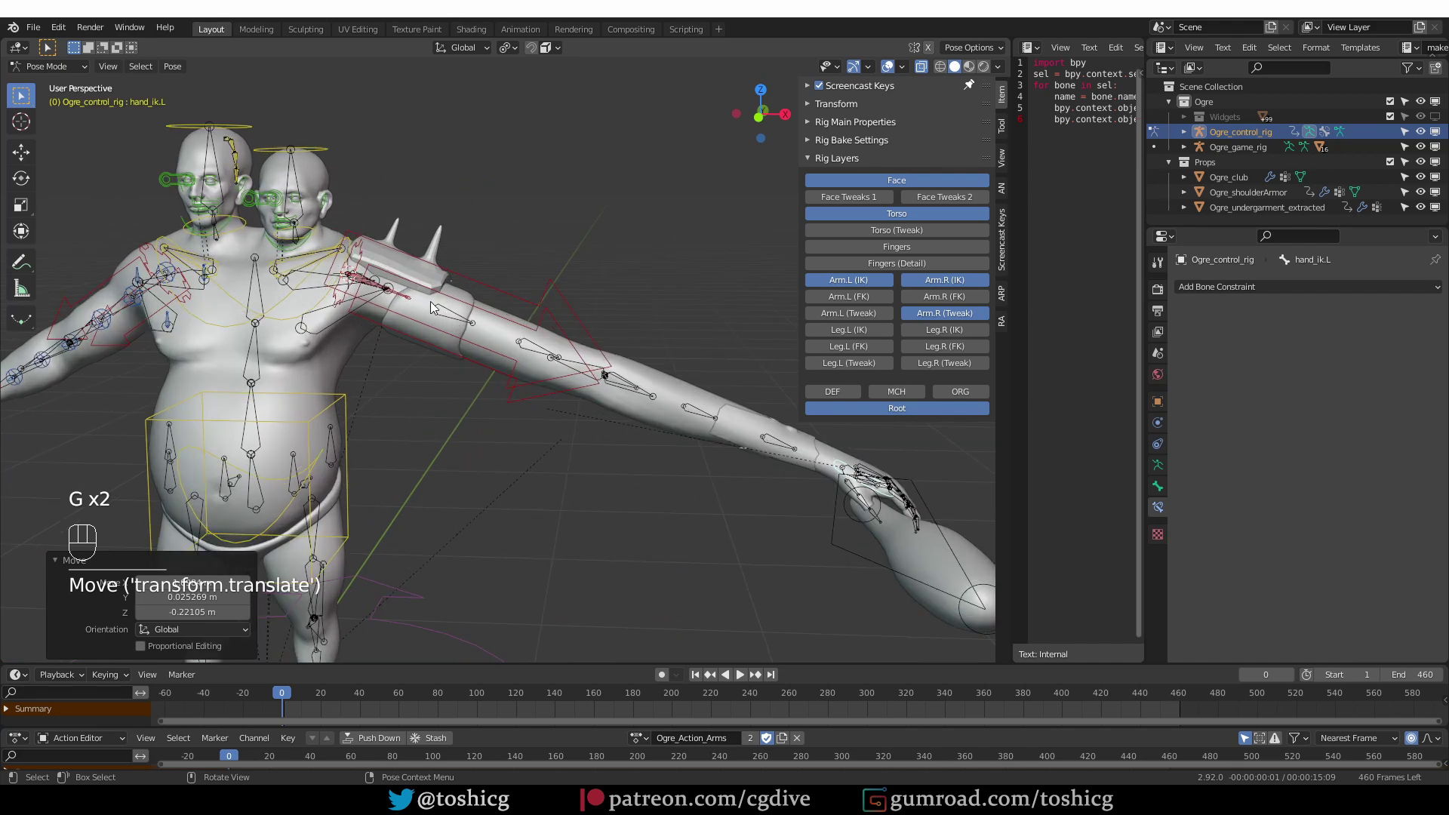
Leave Pose Mode on Ogre_control_rig and enter Pose Mode on Ogre_game_rig
click(463, 325)
key(Tab)
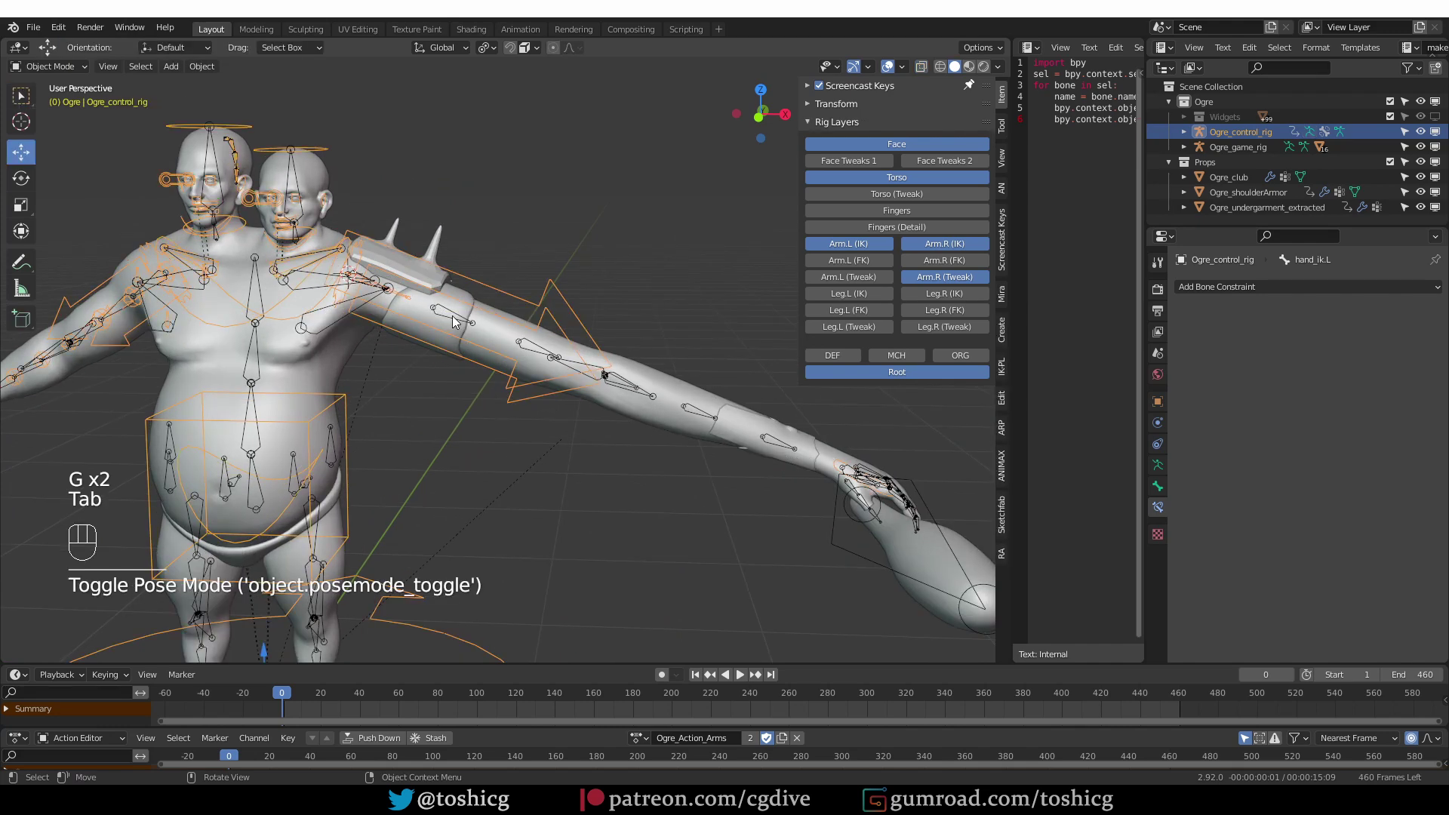
click(466, 326)
key(Tab)
middle_drag(464, 349, 523, 318)
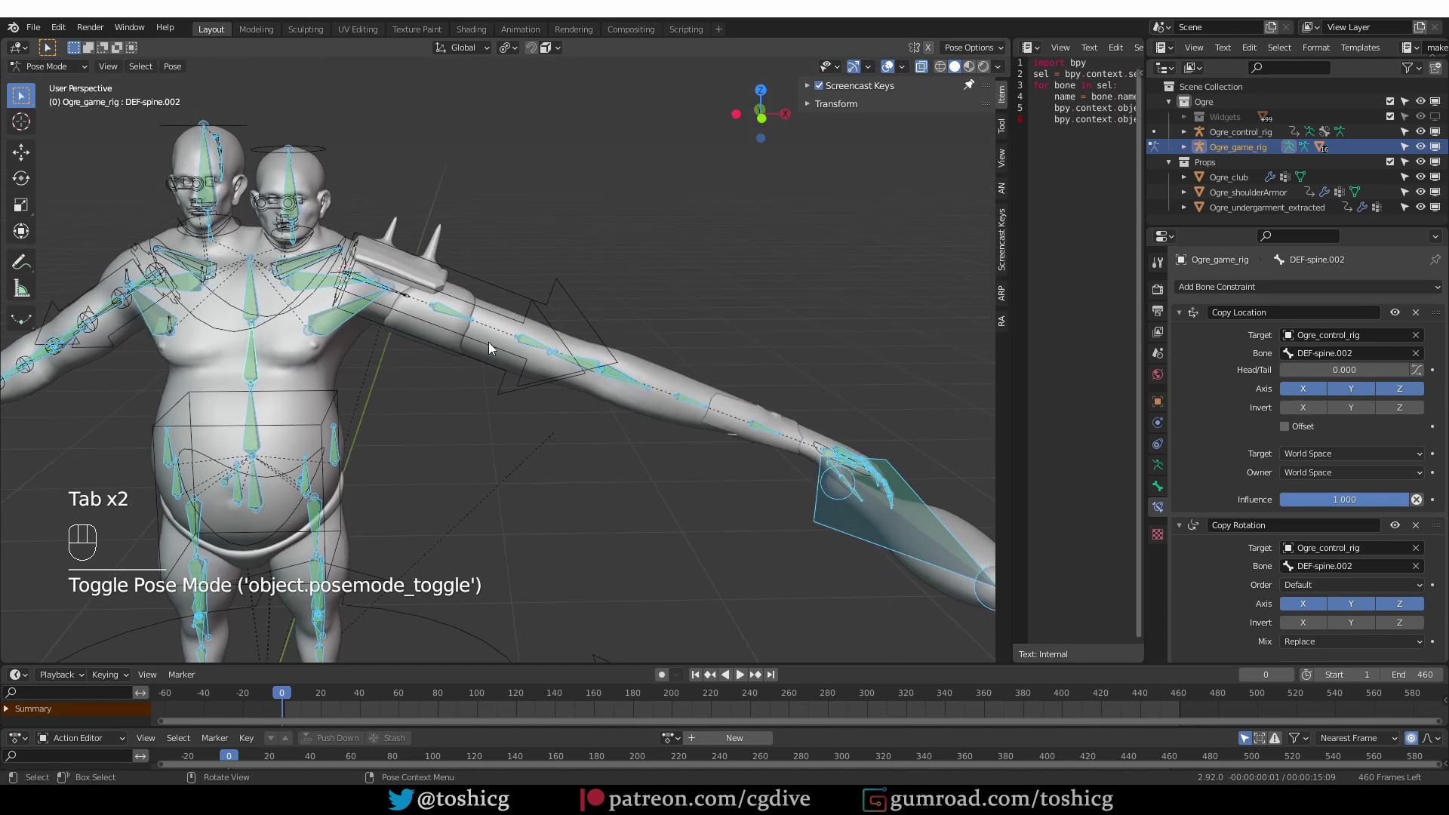
scroll(444, 382, down, 2)
middle_drag(489, 387, 491, 381)
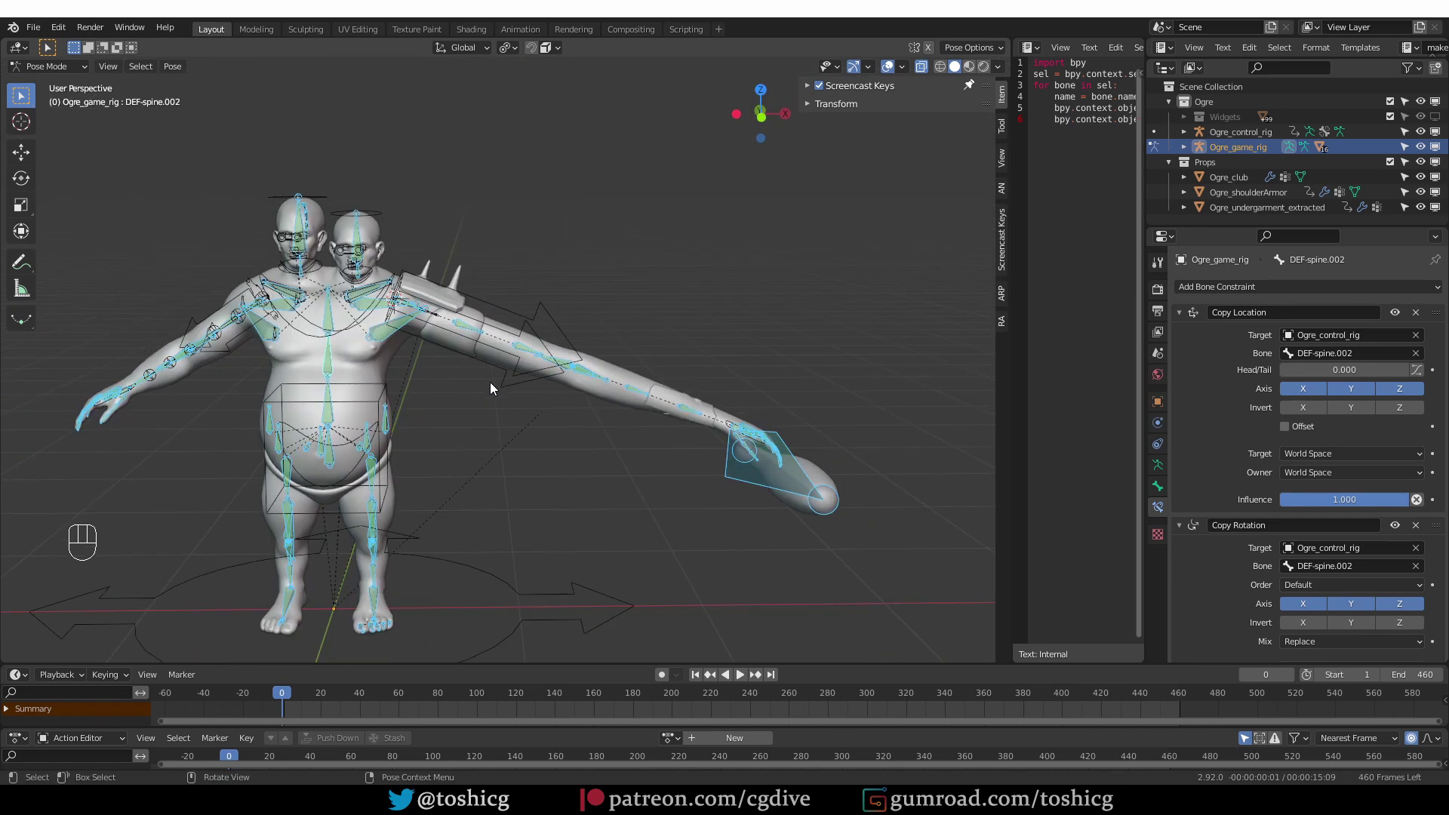
Examine the stretched arm's mesh deformation from several angles with the viewport overlays temporarily hidden
key(shift+alt+z)
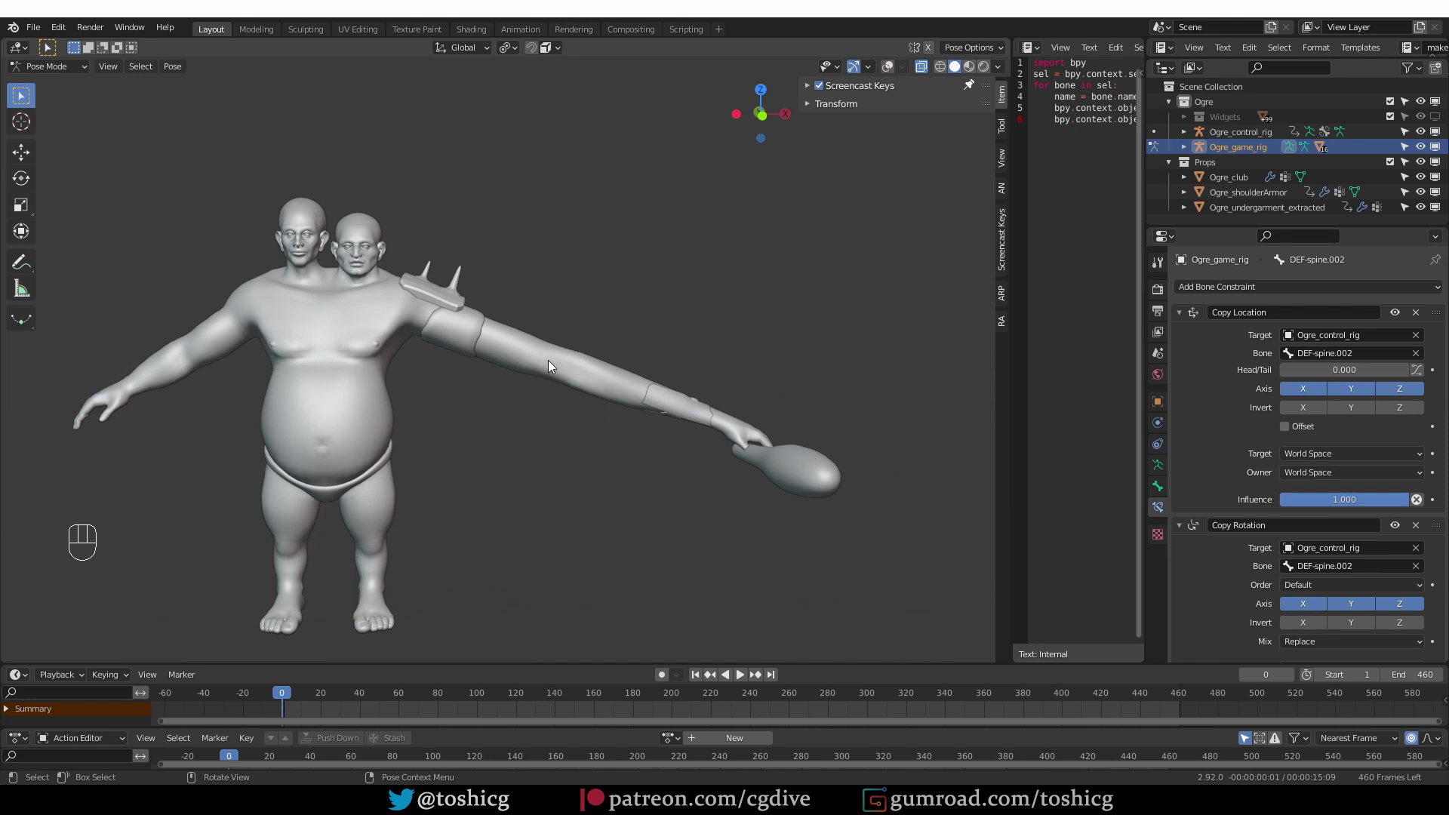
middle_drag(513, 351, 415, 332)
mouse_move(538, 396)
middle_down()
mouse_move(468, 397)
mouse_move(482, 414)
mouse_move(534, 391)
middle_up()
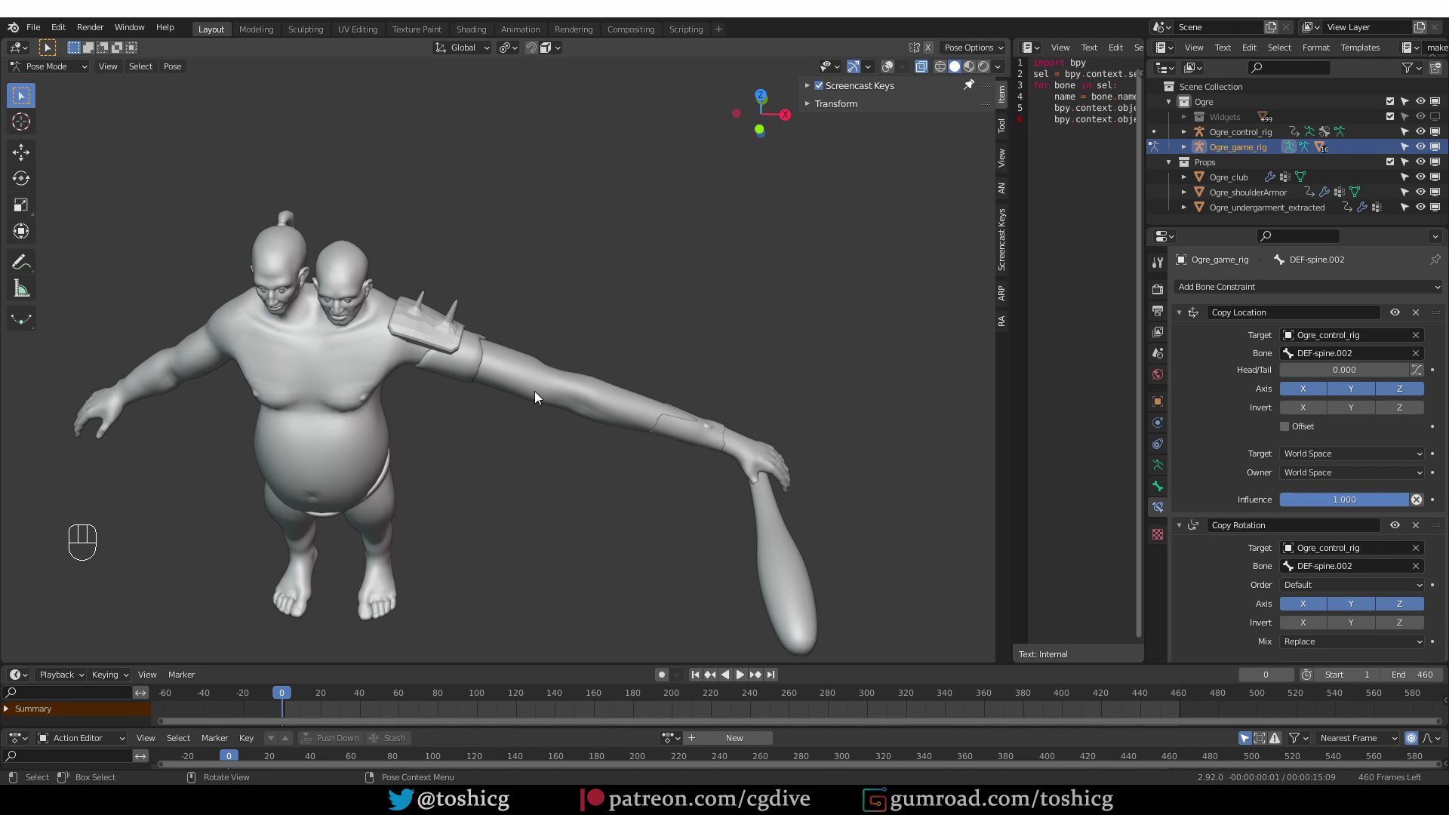
middle_drag(534, 390, 695, 391)
key(shift+alt+z)
Switch back to Ogre_control_rig in Pose Mode and move hand_ik.L back toward the body
key(Tab)
key(Tab)
key(Tab)
key(Tab)
key(Tab)
key(Tab)
key(Tab)
click(729, 426)
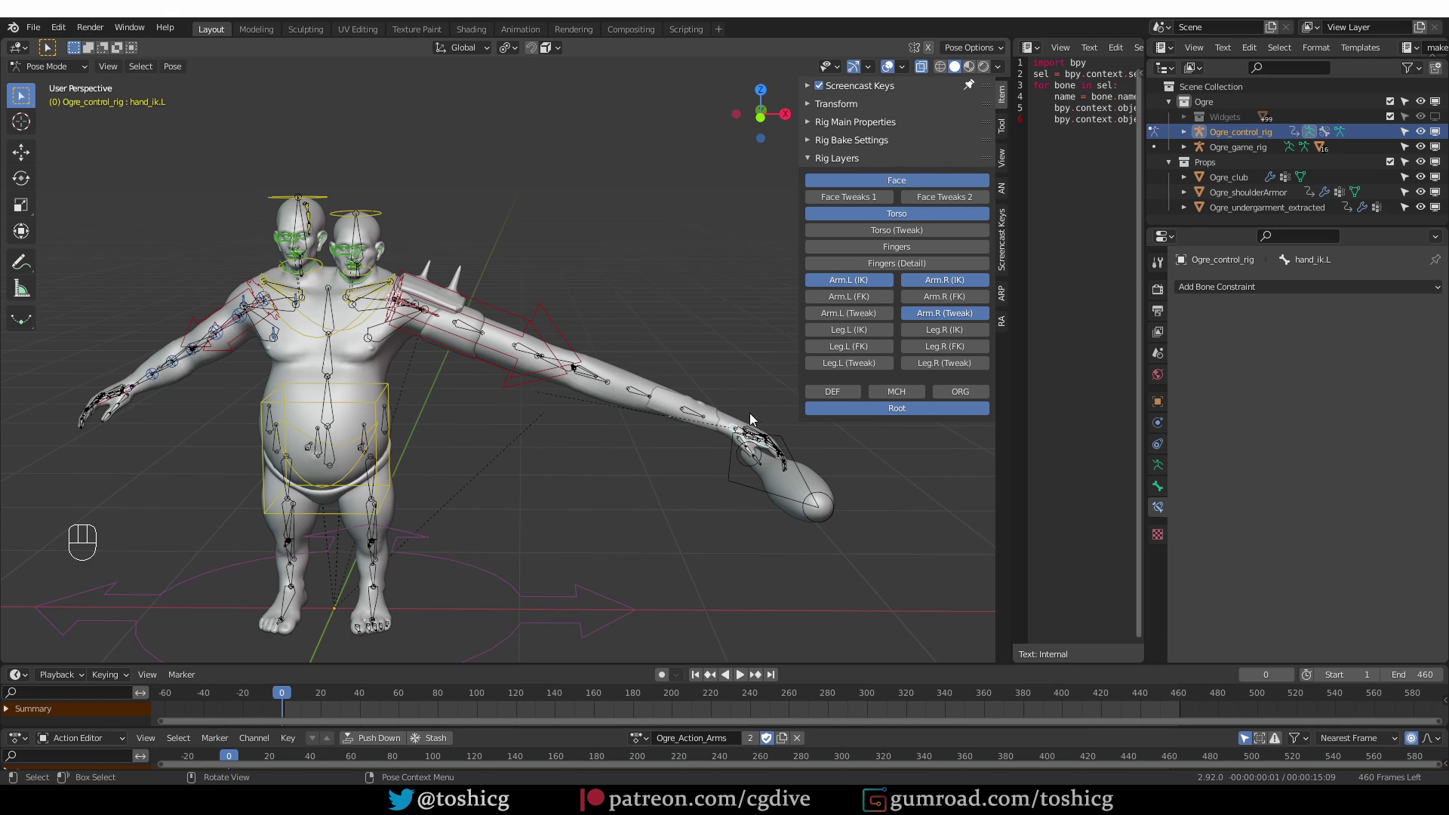
key(g)
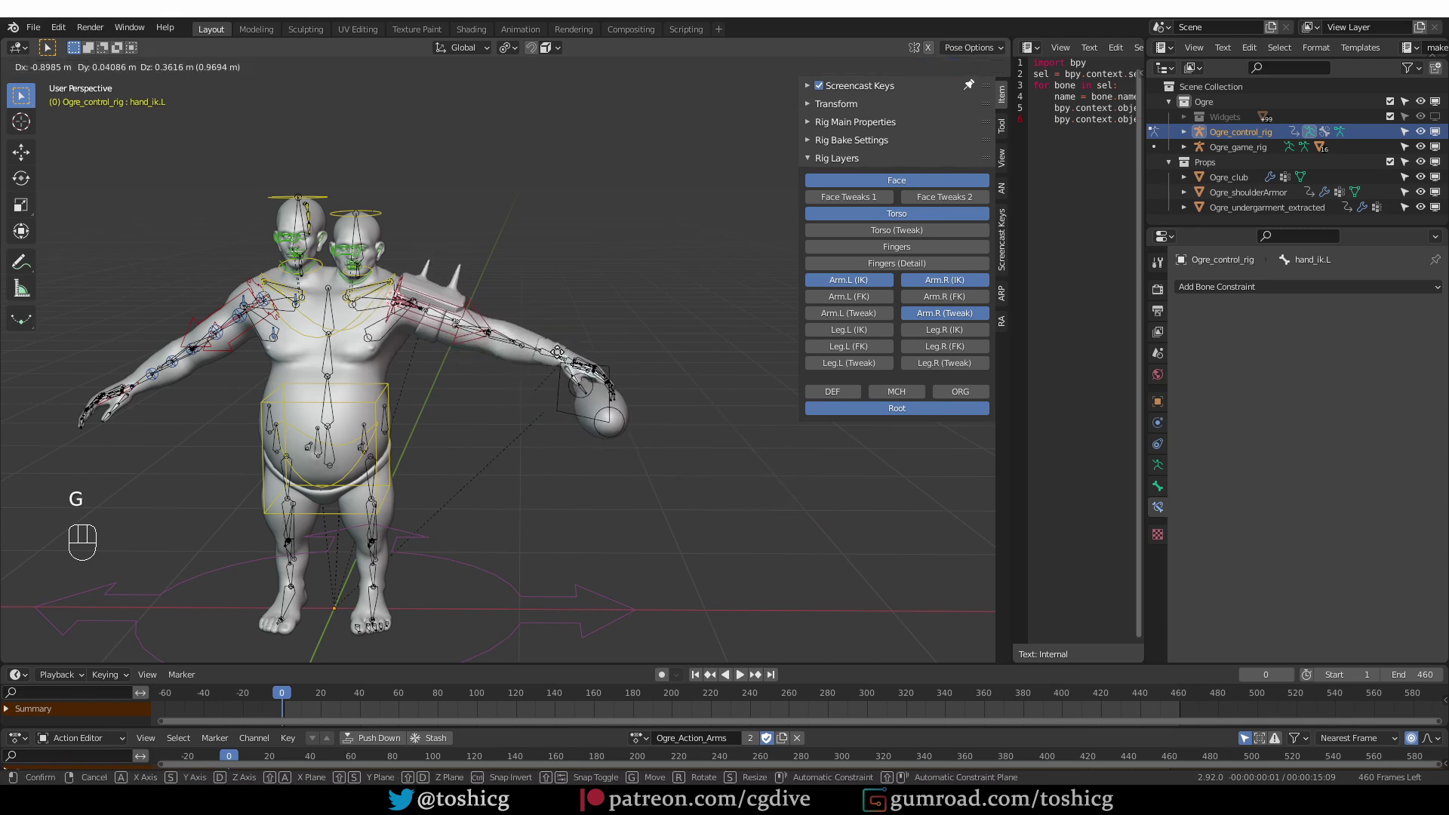
click(562, 355)
Stretch the torso by raising the chest control about 0.47 m and lowering the hips control about 0.22 m
middle_drag(562, 355, 591, 412)
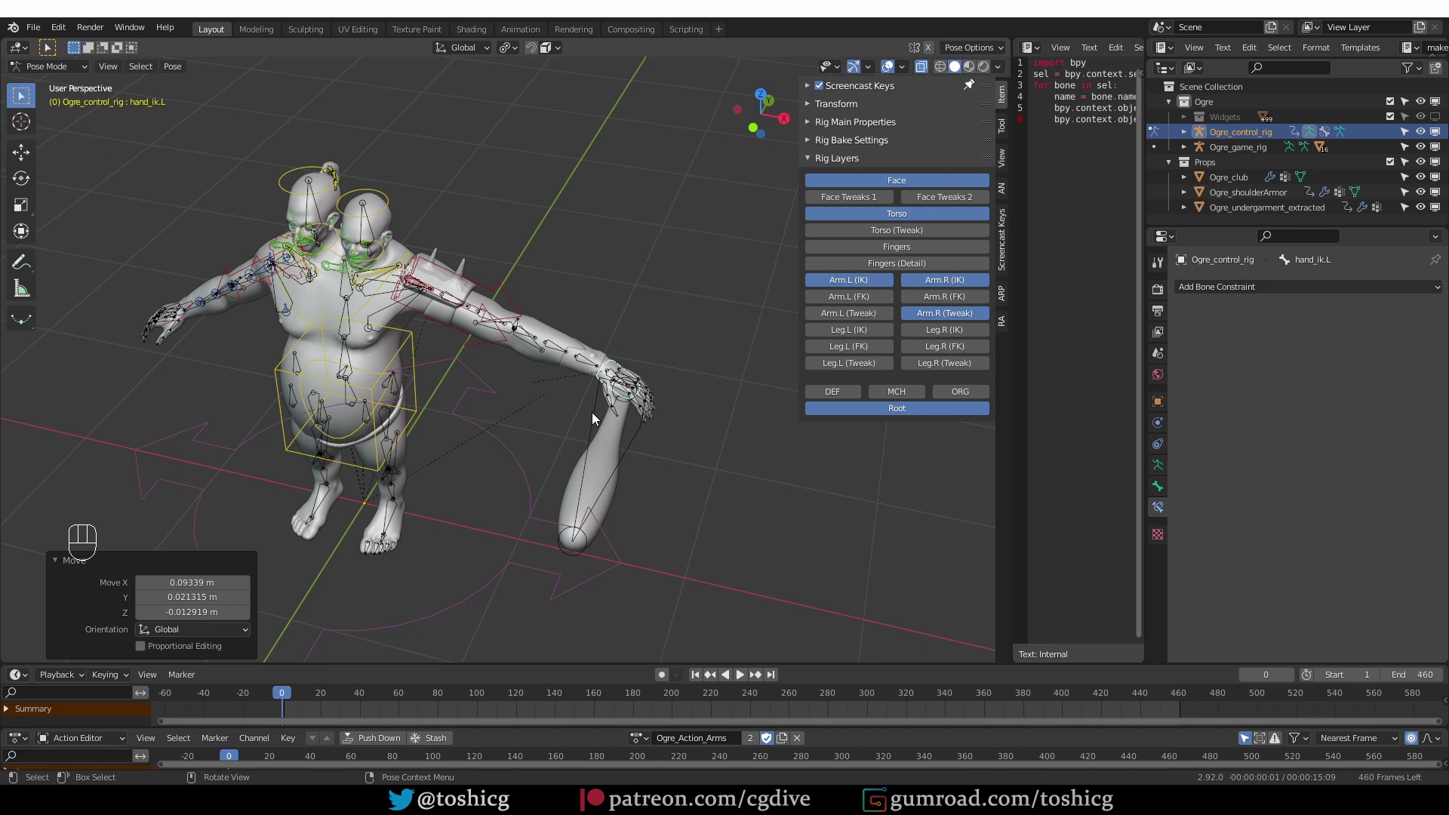
middle_drag(502, 427, 529, 386)
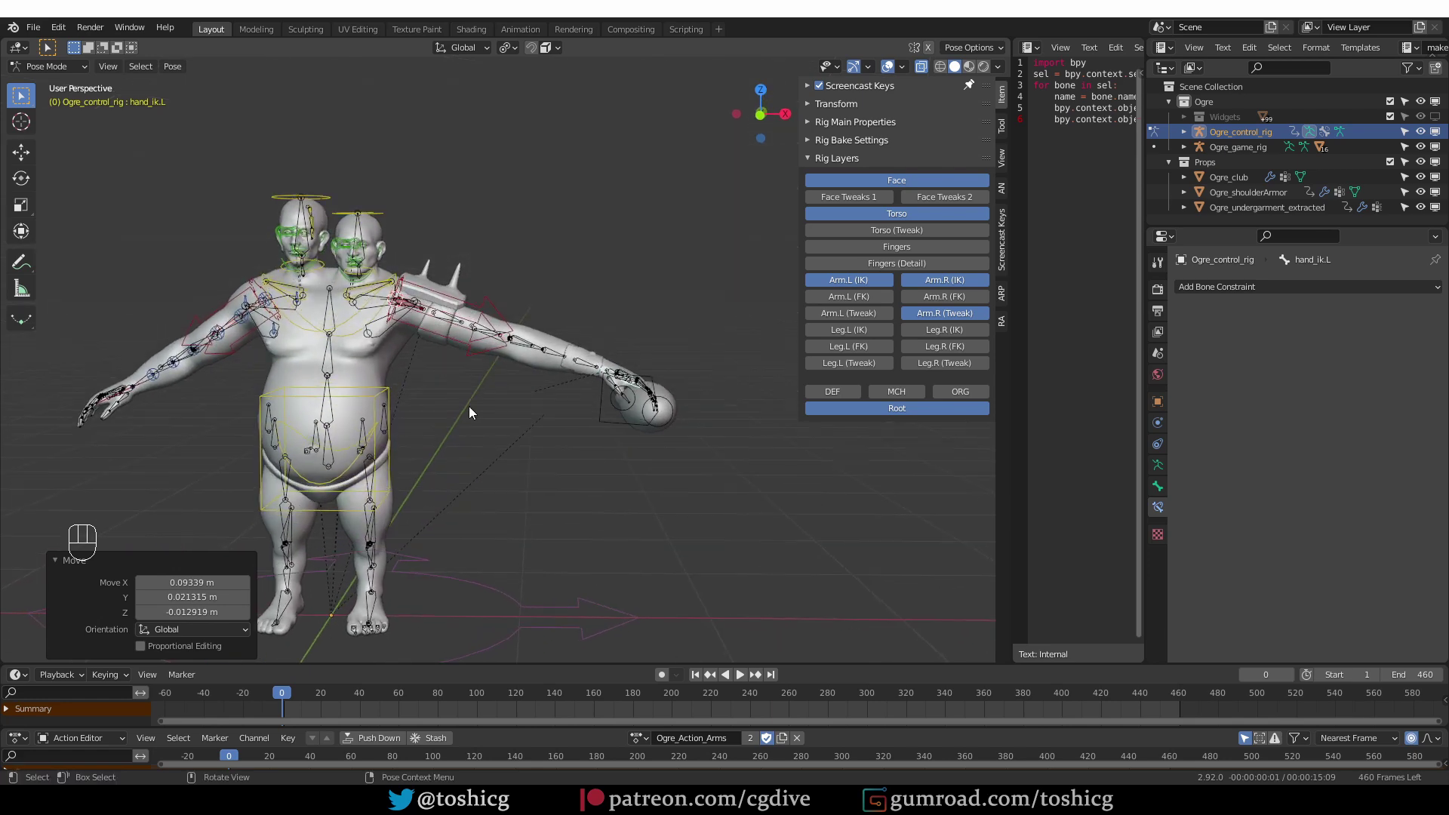
scroll(530, 387, down, 1)
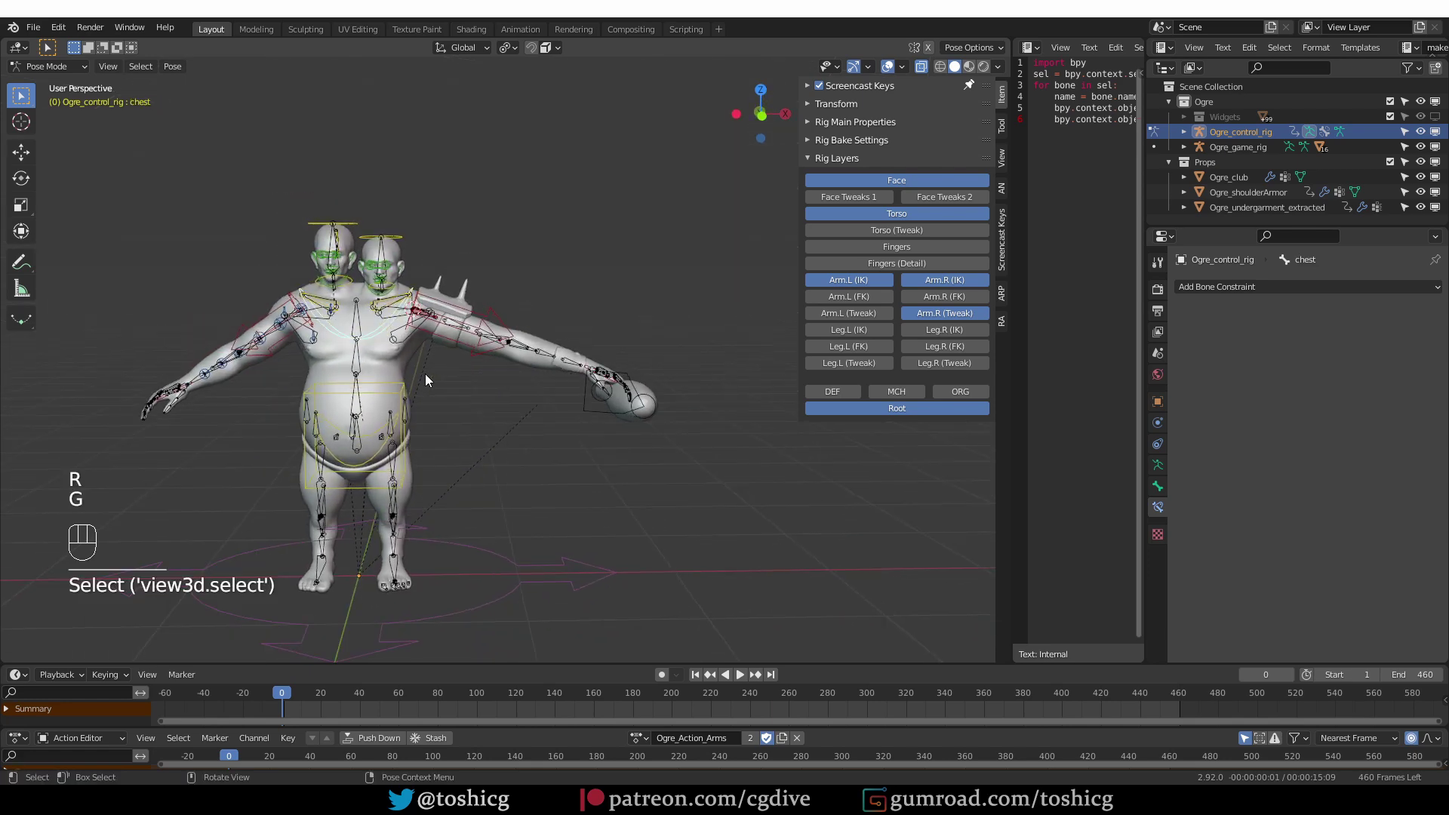
key(g)
click(429, 301)
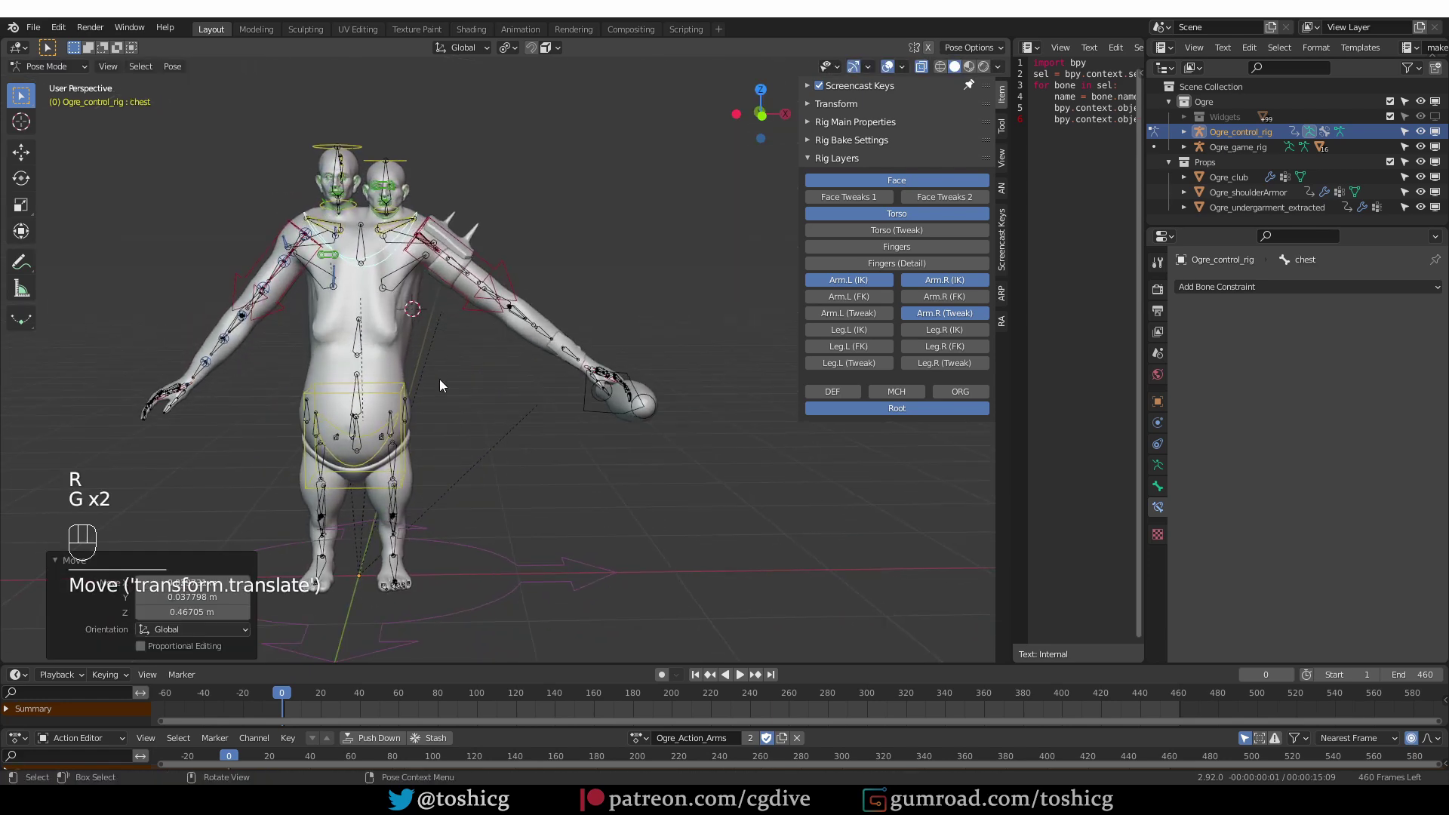
click(381, 455)
key(g)
key(g)
click(405, 324)
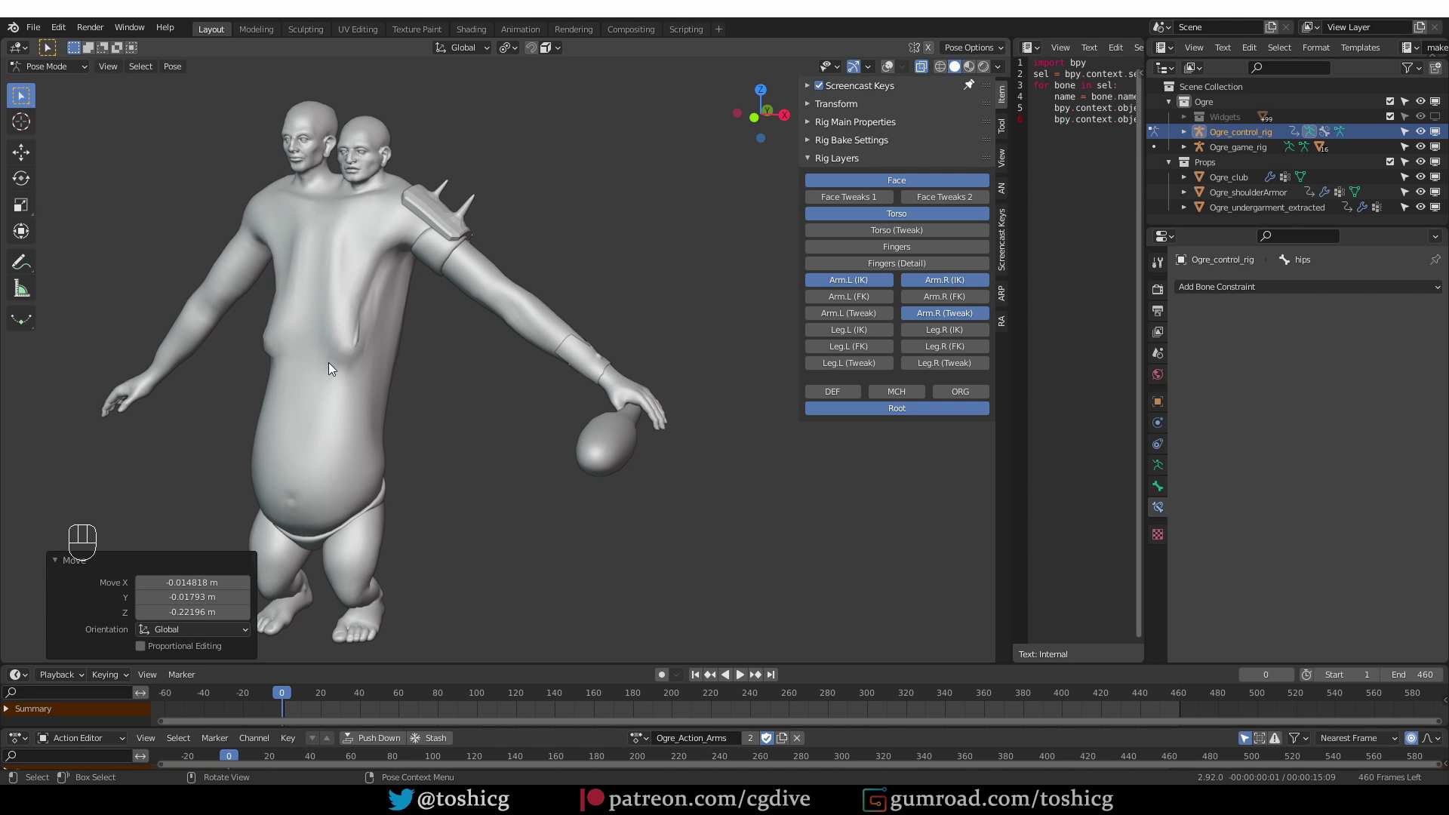
key(shift+alt+z)
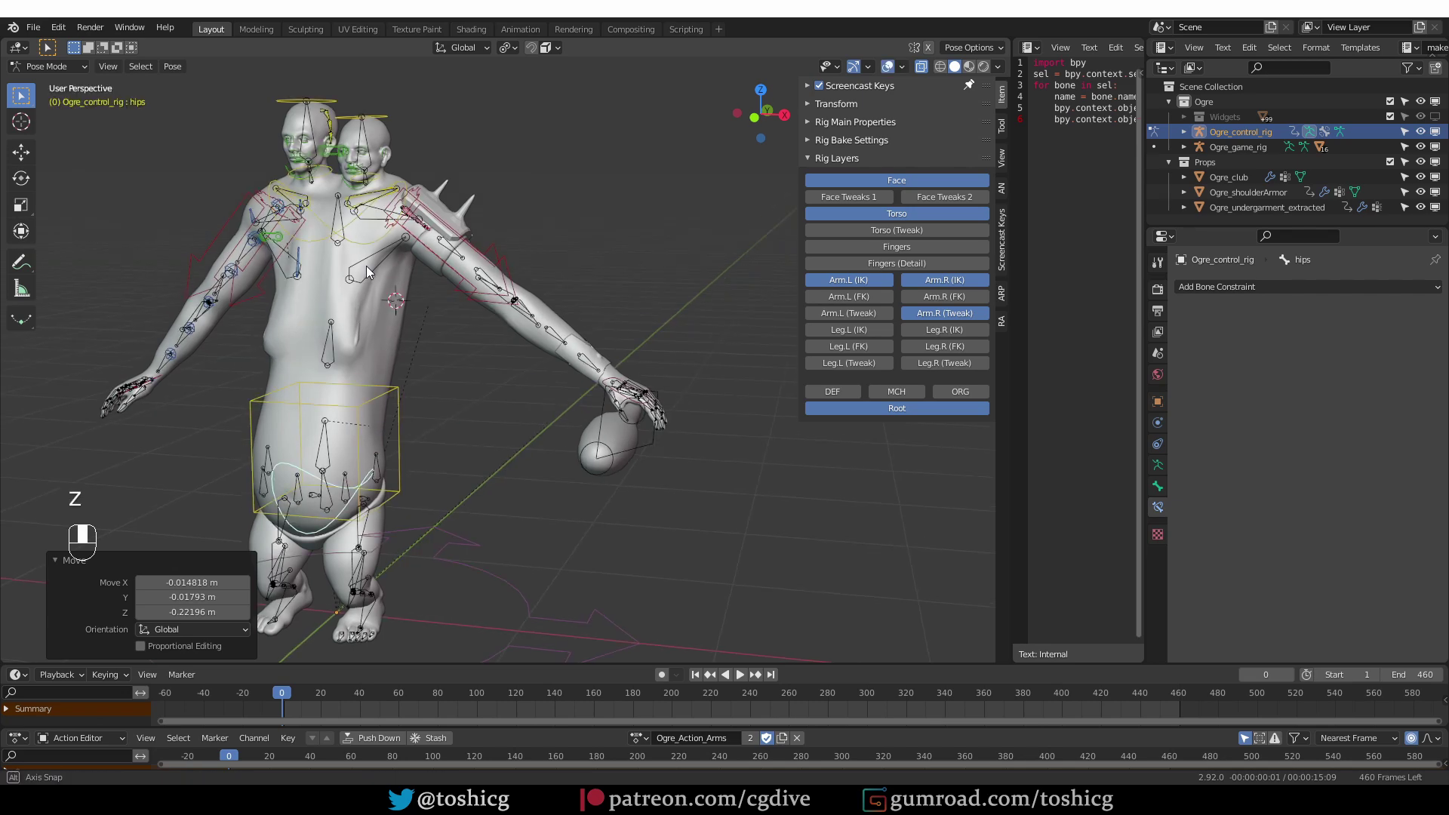
Show the Leg.L (IK) layer and move the foot_ik.L control away from the body to stretch the left leg
middle_drag(360, 285, 679, 306)
click(864, 329)
click(414, 548)
key(g)
click(370, 588)
middle_drag(460, 505, 528, 521)
key(g)
click(637, 370)
shift+middle_drag(637, 370, 658, 423)
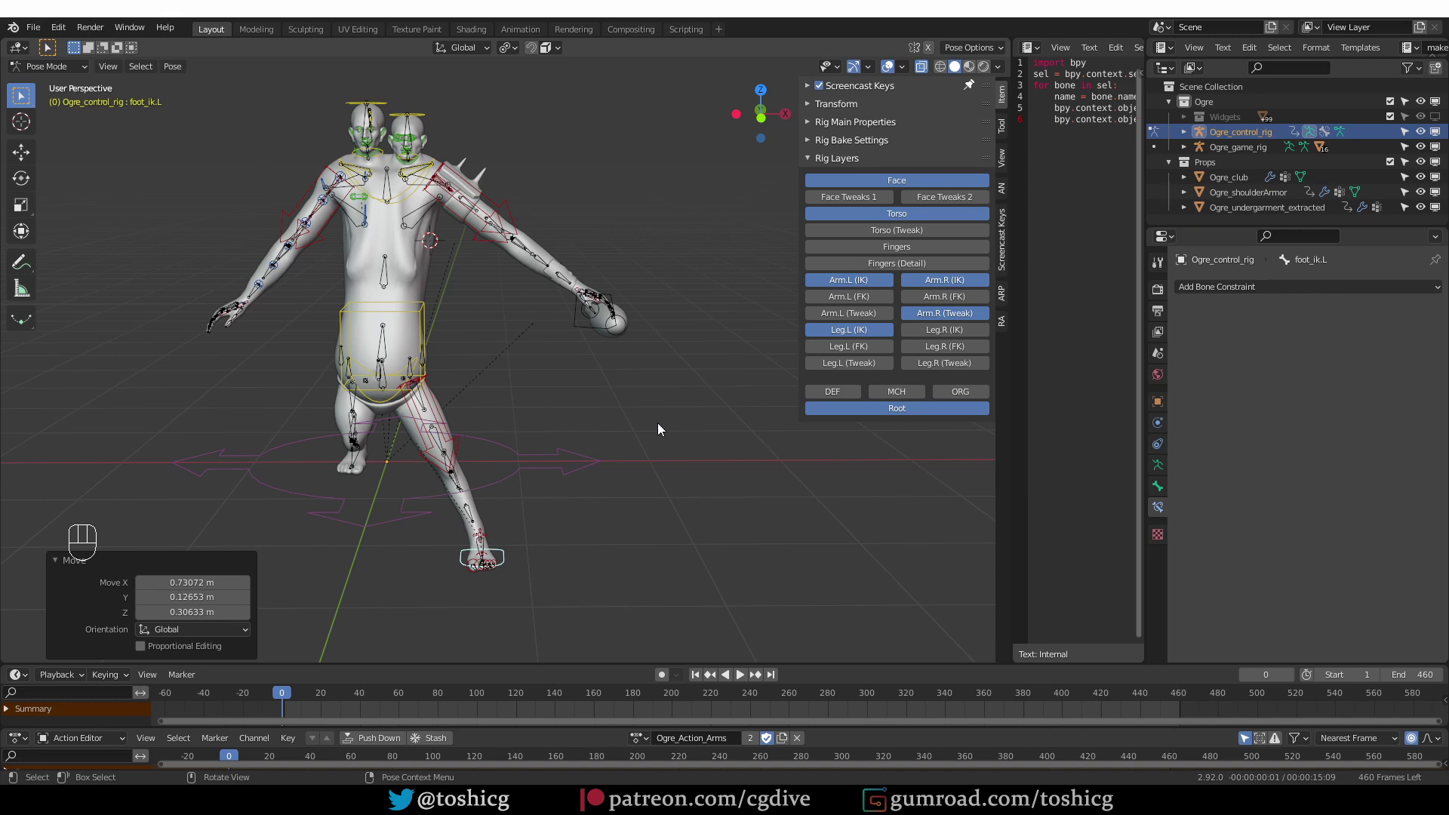
Switch to Ogre_game_rig in Pose Mode and open the Relations settings of bone DEF-spine.002
click(392, 280)
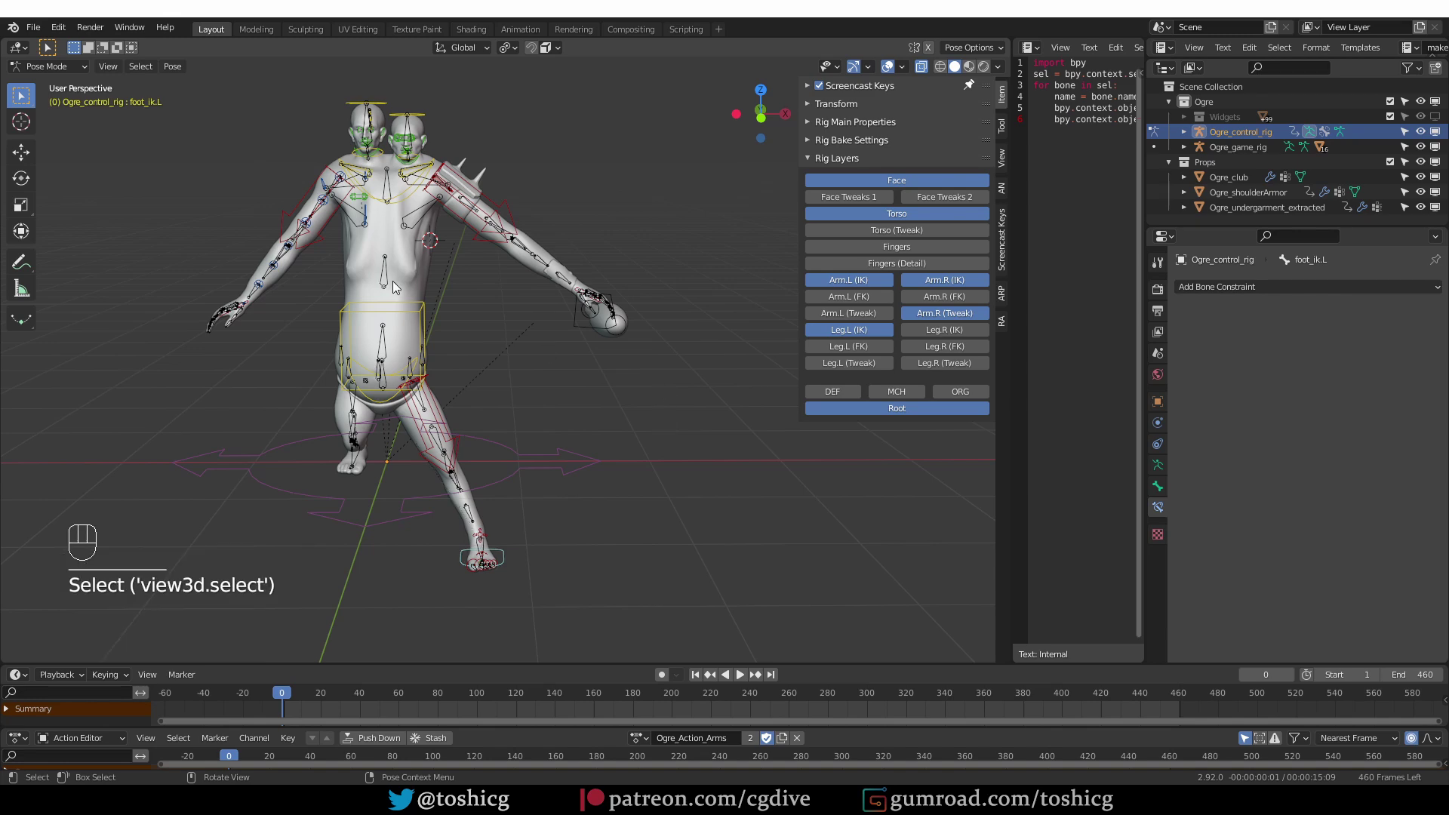
key(Tab)
key(Tab)
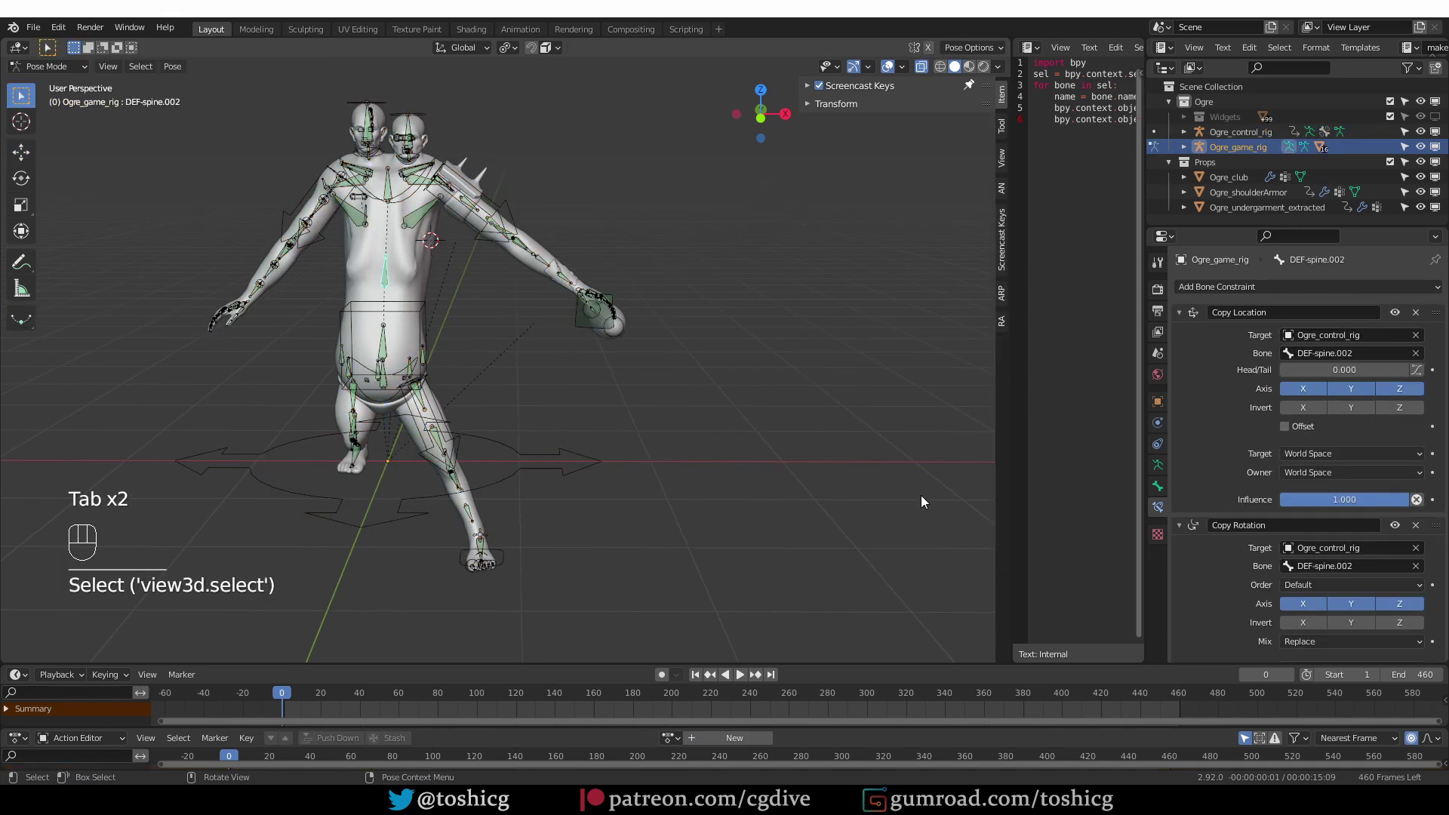
click(1156, 485)
click(1220, 348)
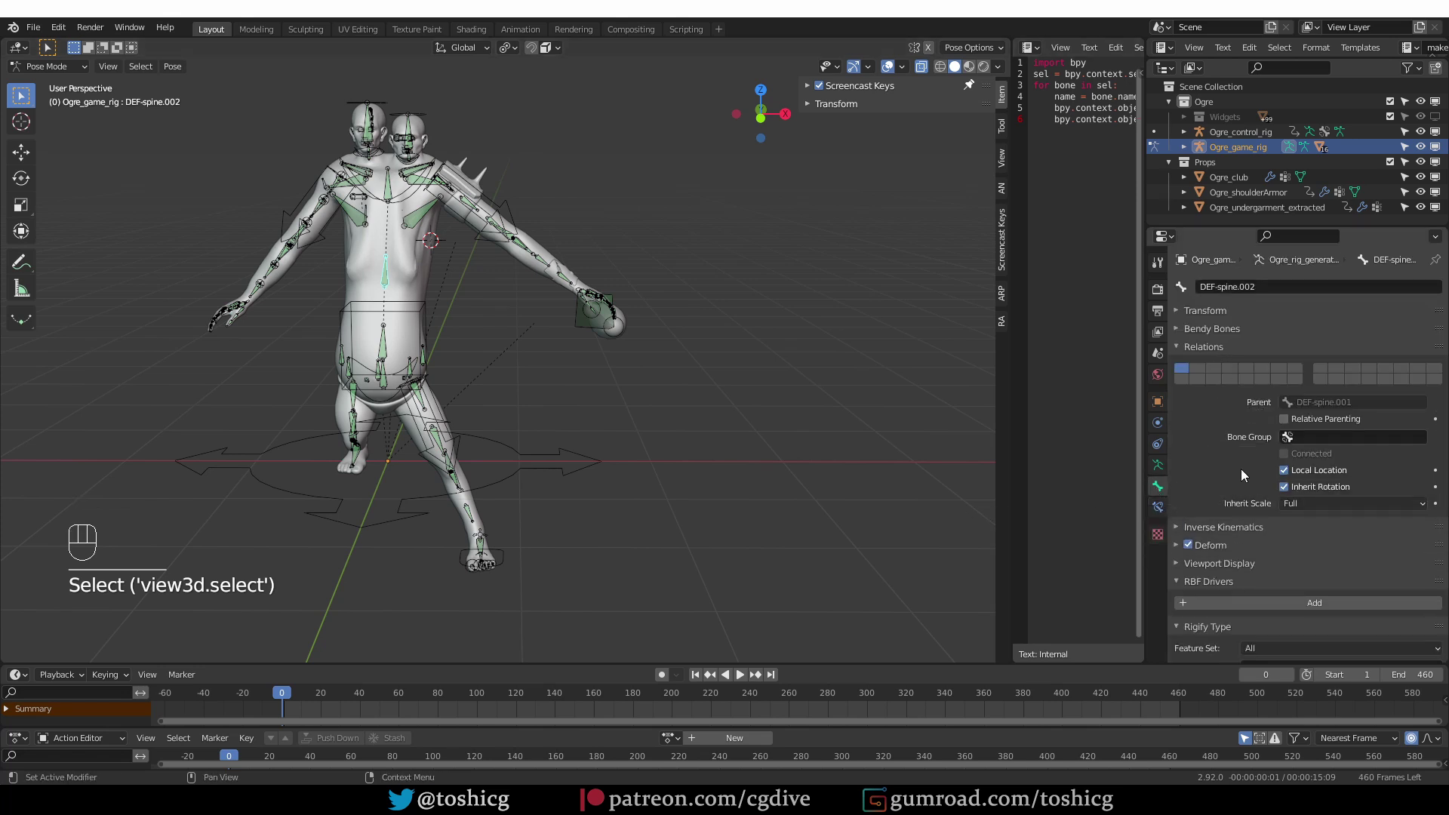
Temporarily connect DEF-spine.002 to its parent in Edit Mode, check the stretched pose, and disconnect the bone again
key(Tab)
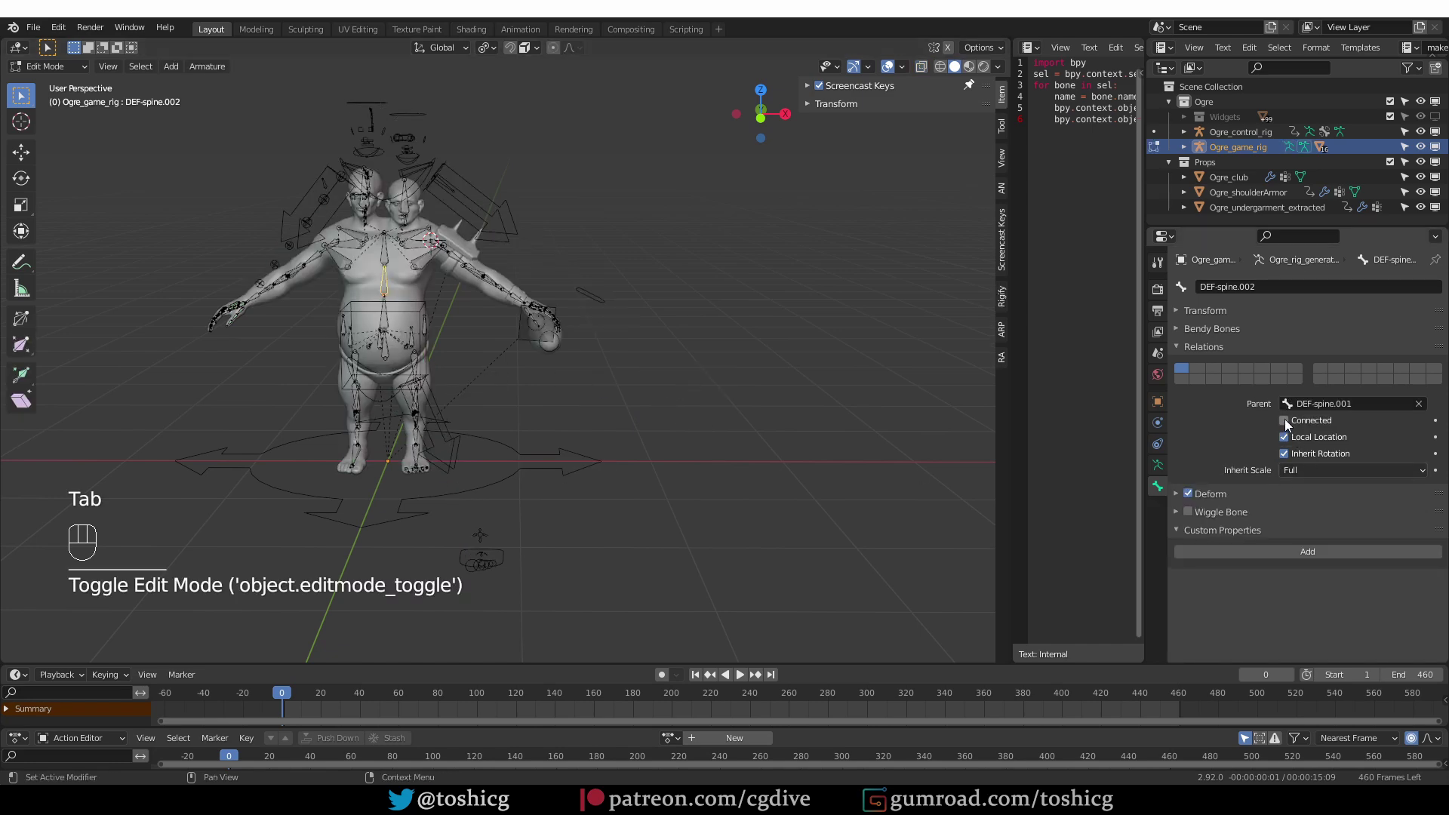
key(Tab)
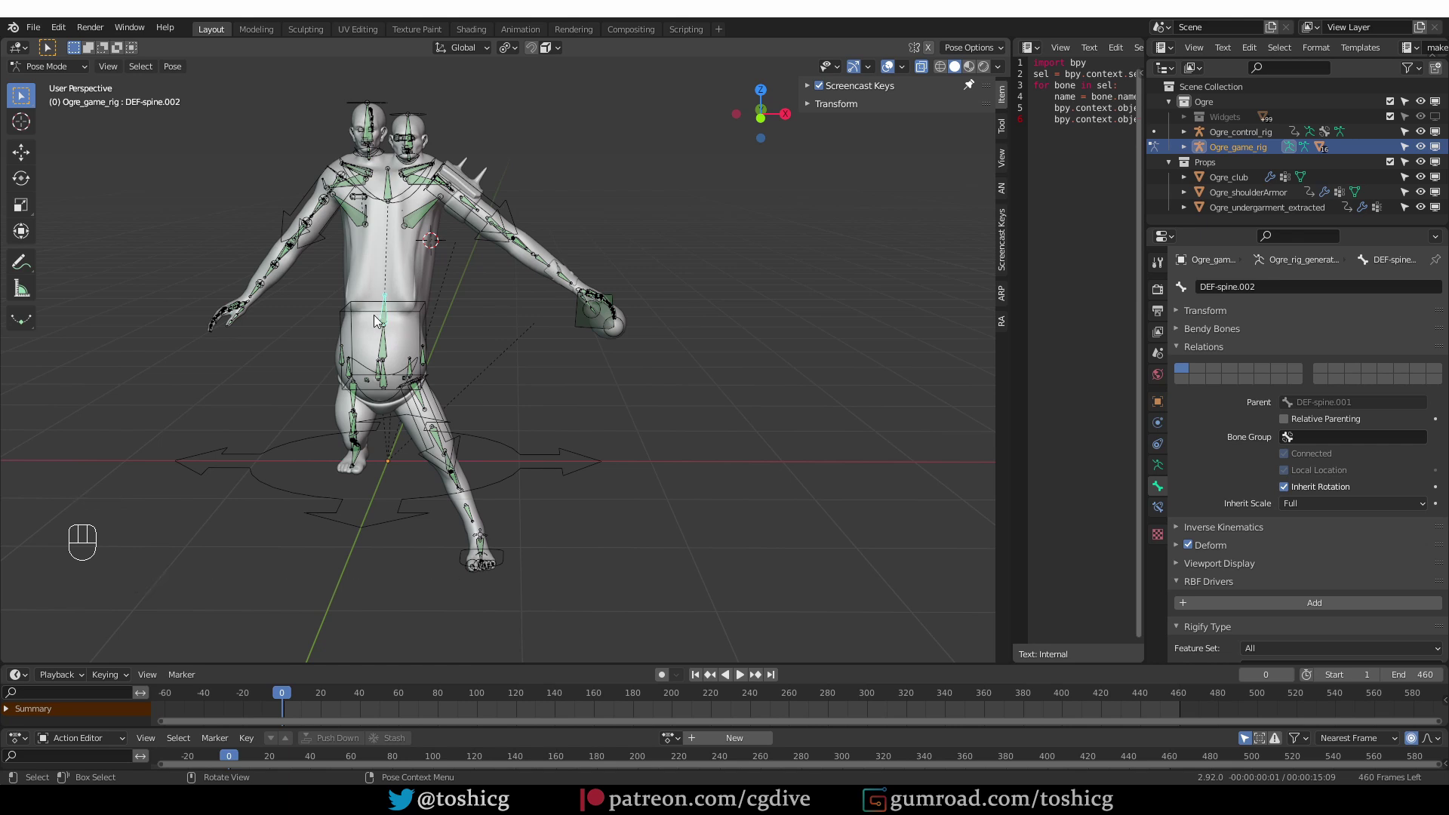
key(Tab)
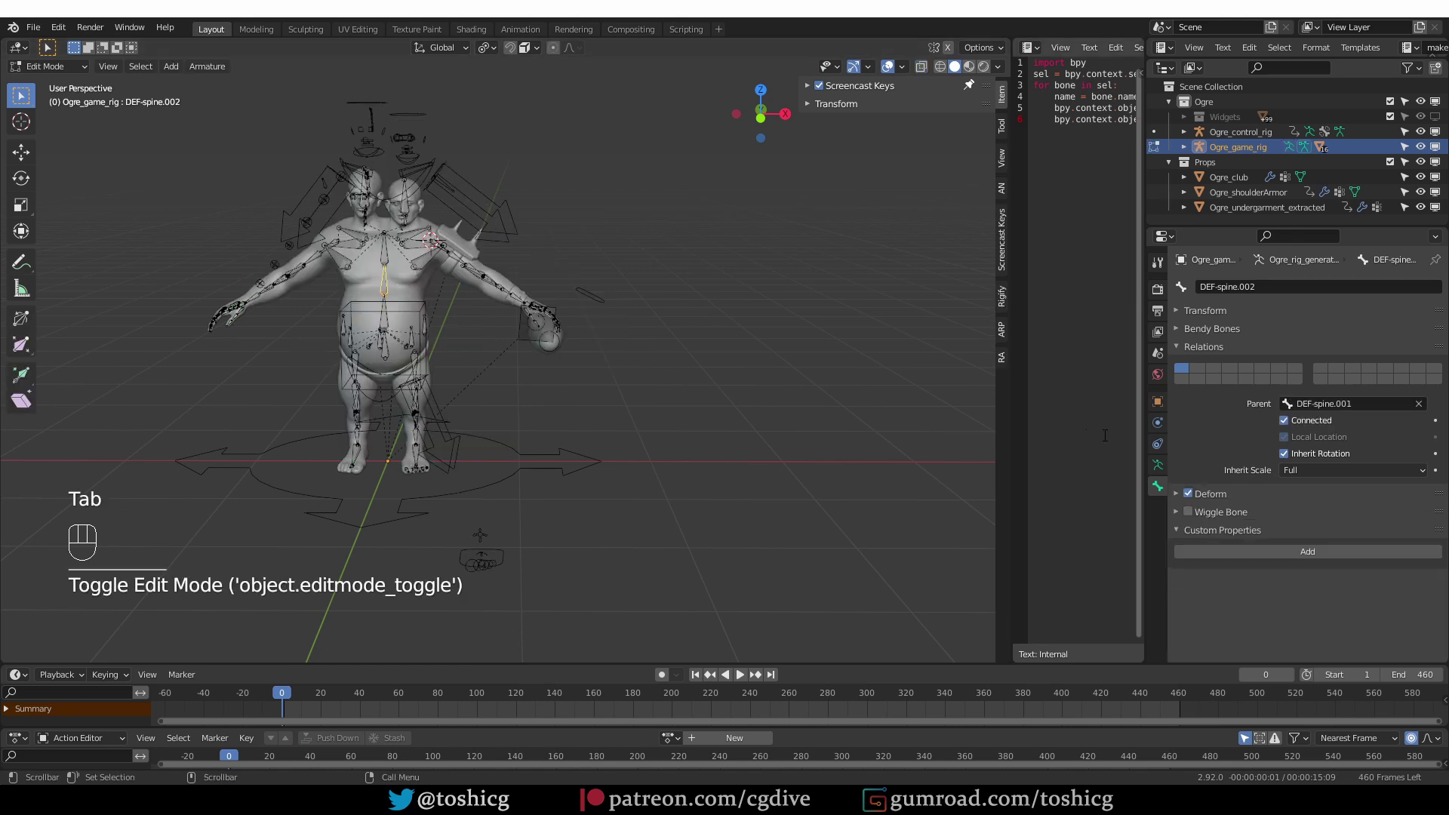
key(Tab)
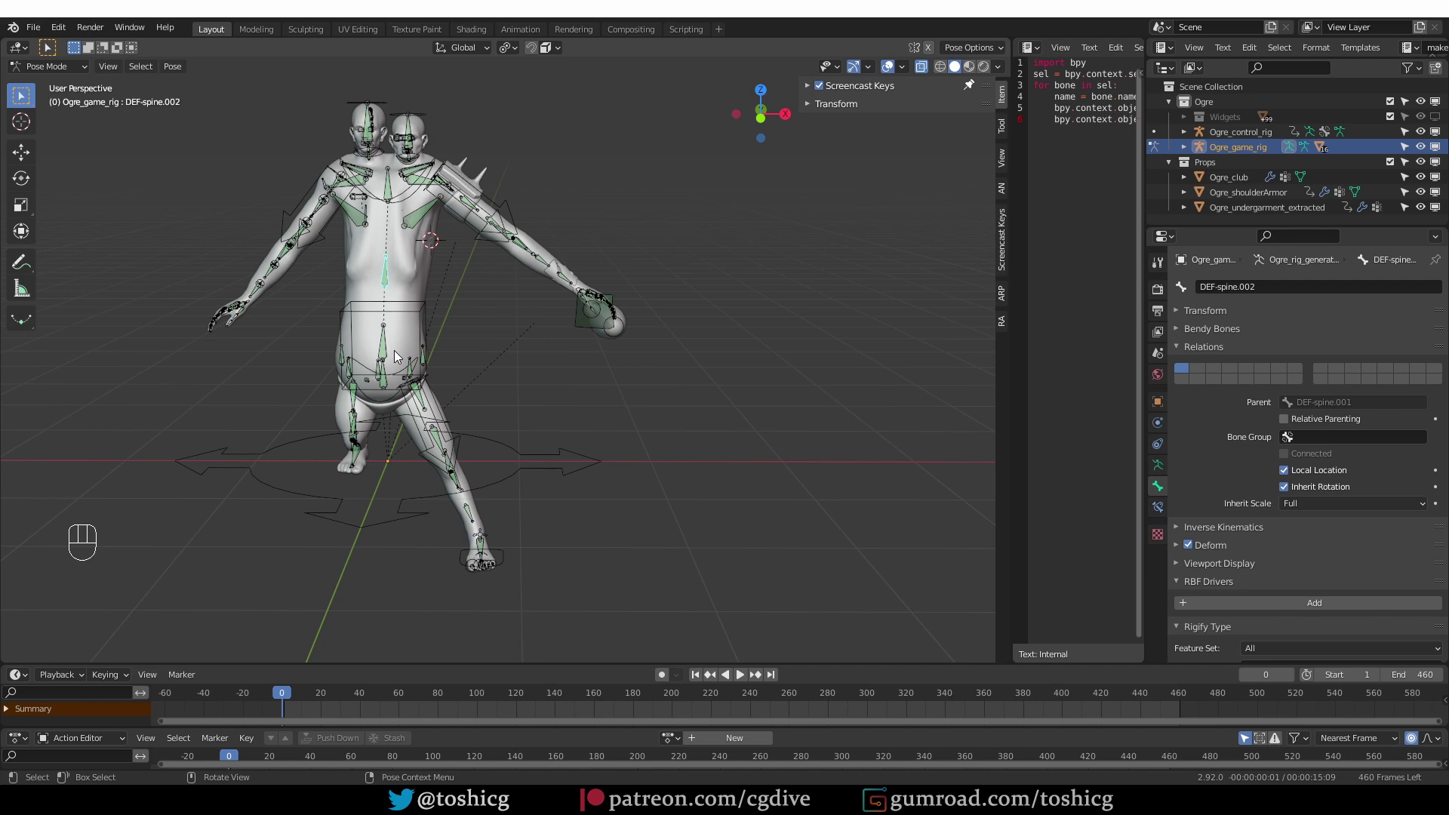
Switch to Ogre_control_rig in Pose Mode and clear all transforms on every visible control bone
key(ctrl+a)
key(a)
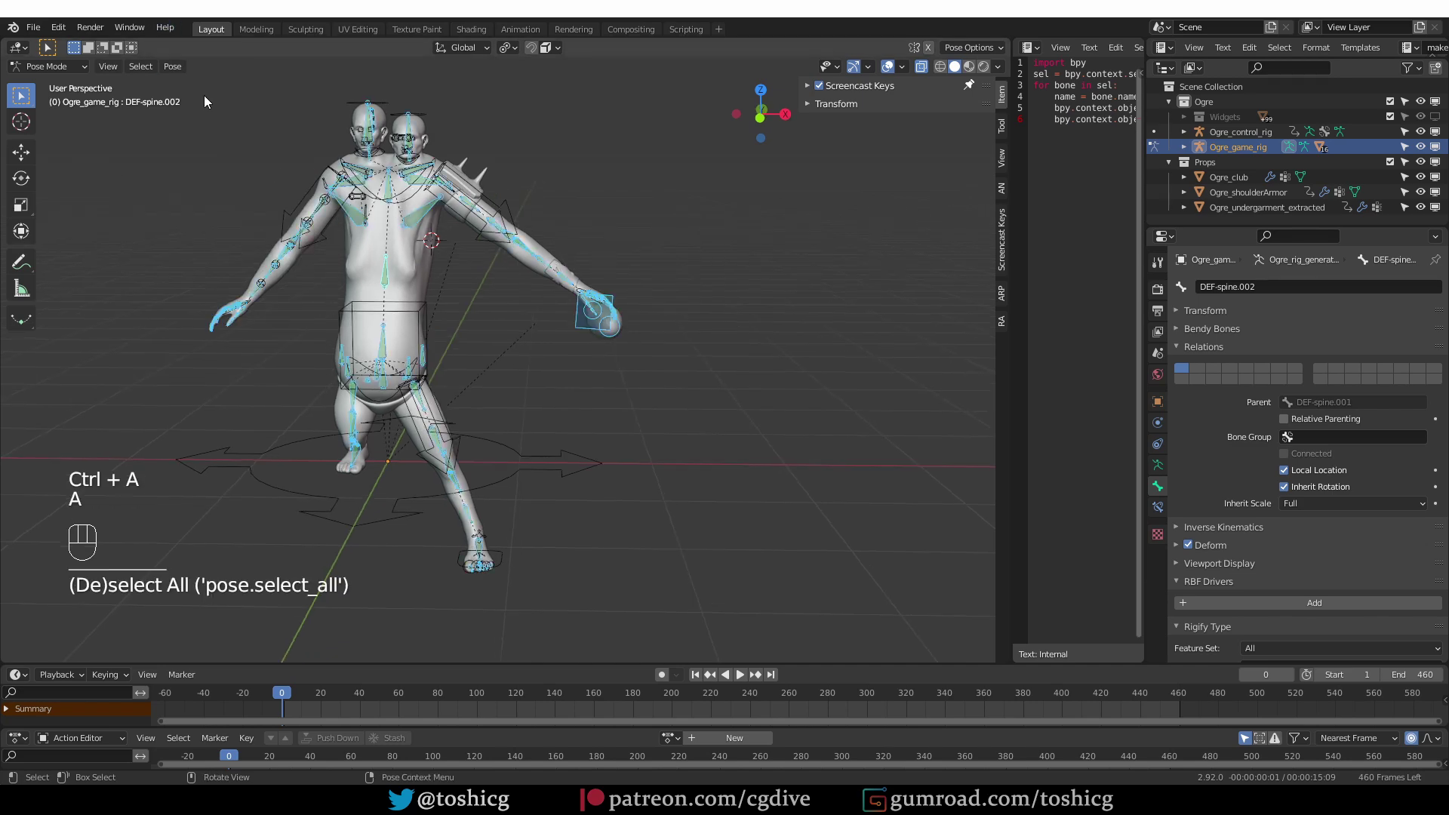
key(Tab)
click(304, 227)
key(Tab)
key(a)
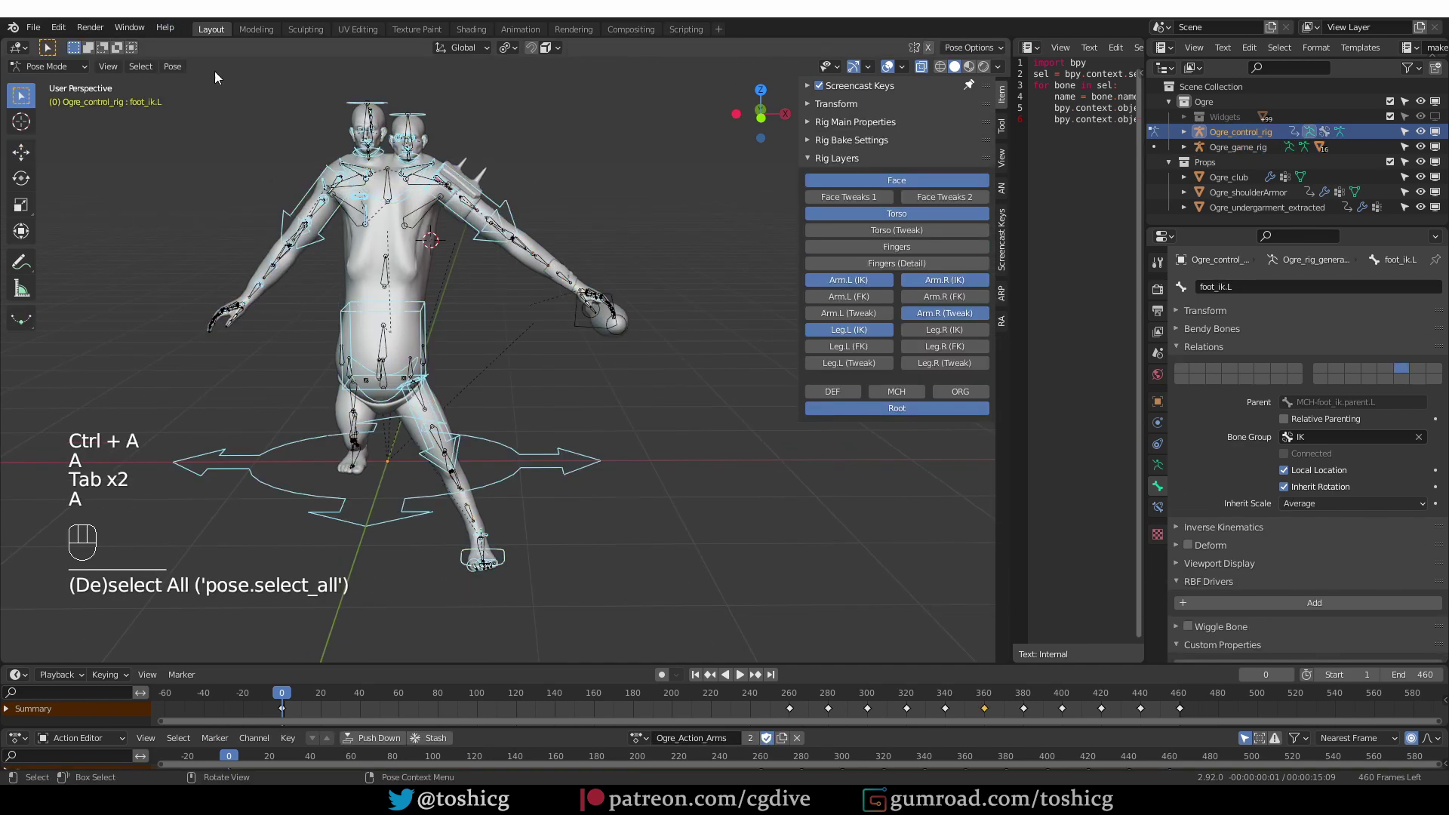
click(185, 66)
mouse_move(196, 101)
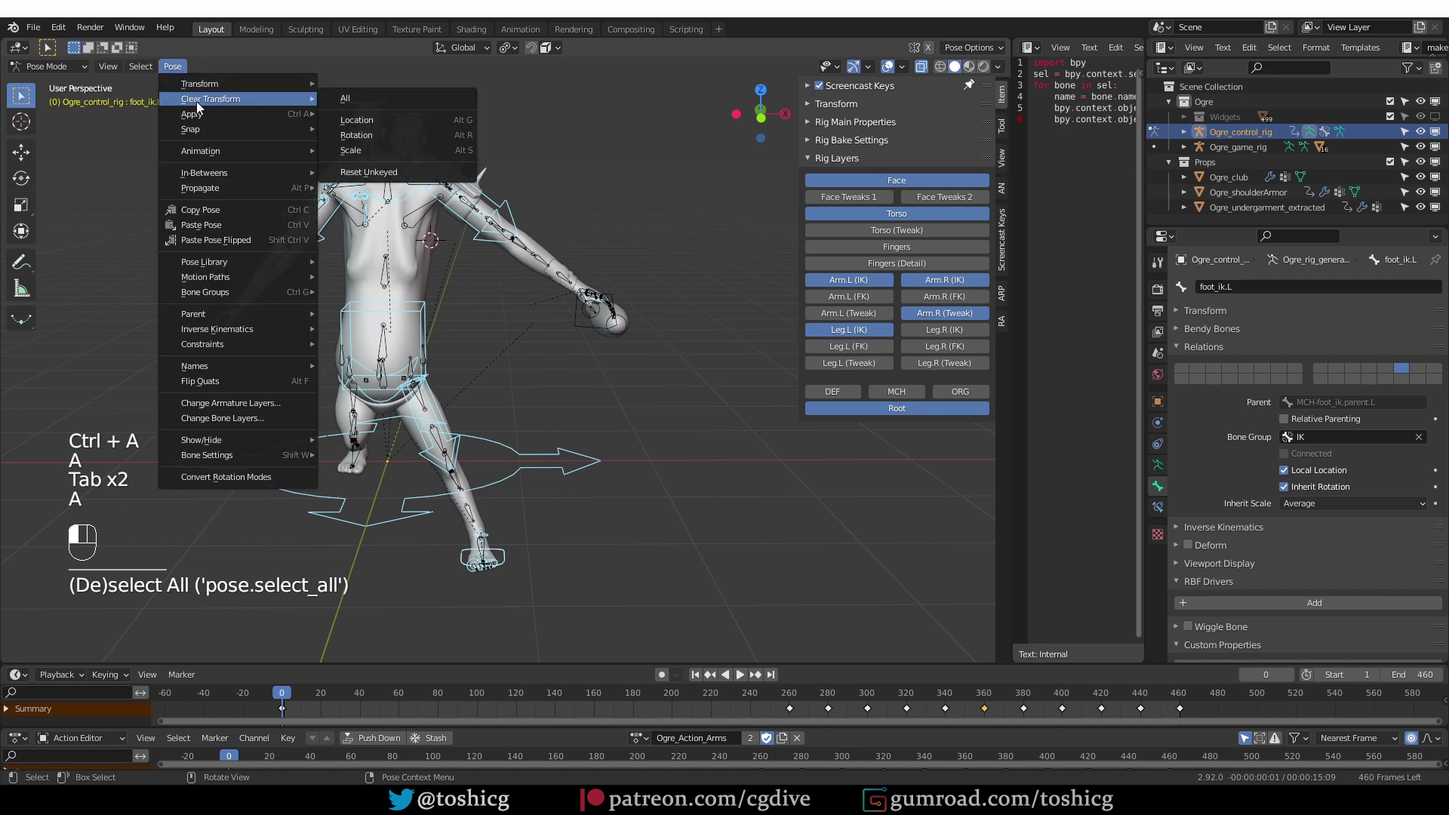
click(359, 94)
scroll(450, 273, up, 2)
key(a)
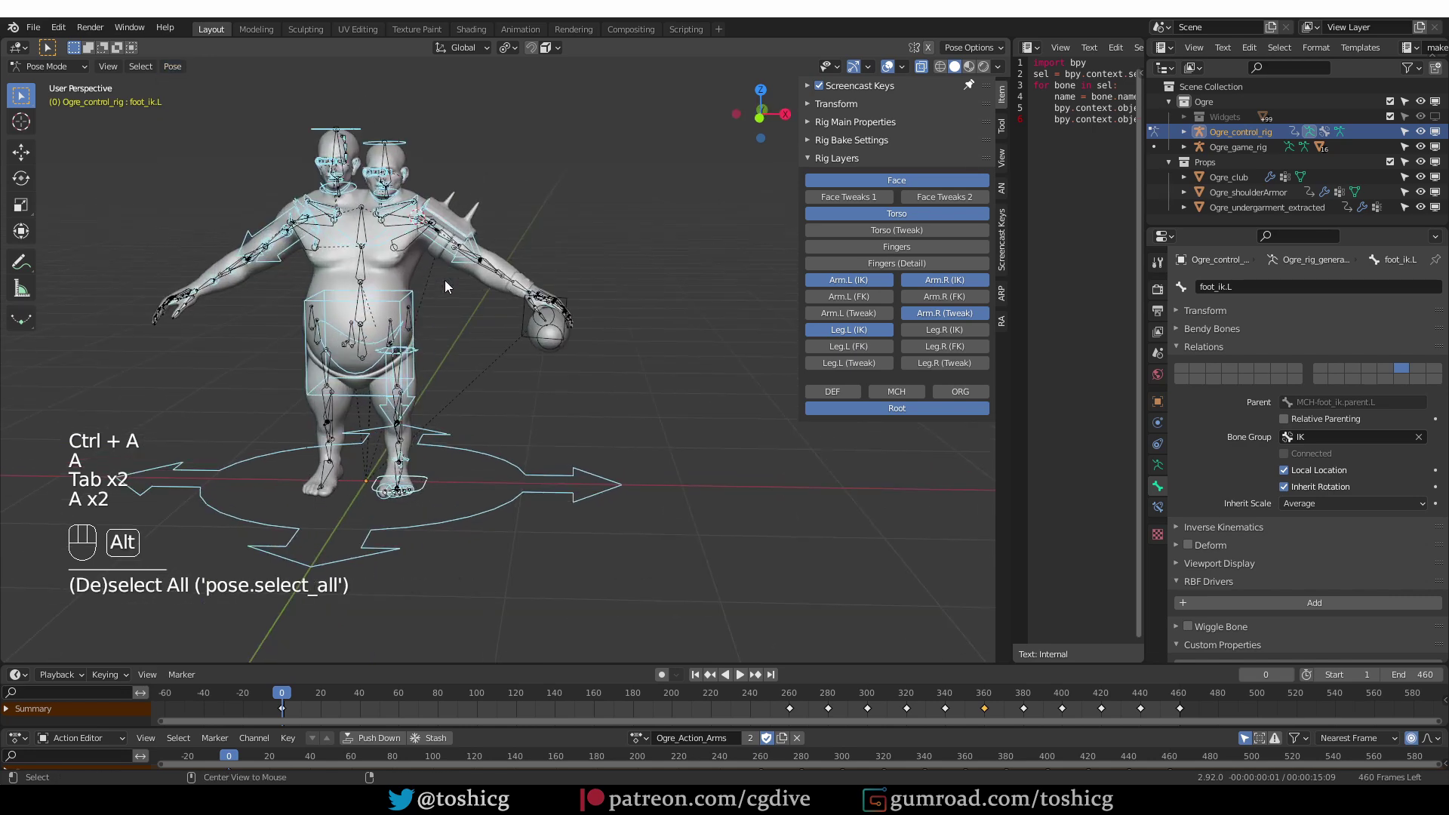
key(alt+e)
Isolate Ogre_game_rig in local view and show its second bone layer together with the first
key(Tab)
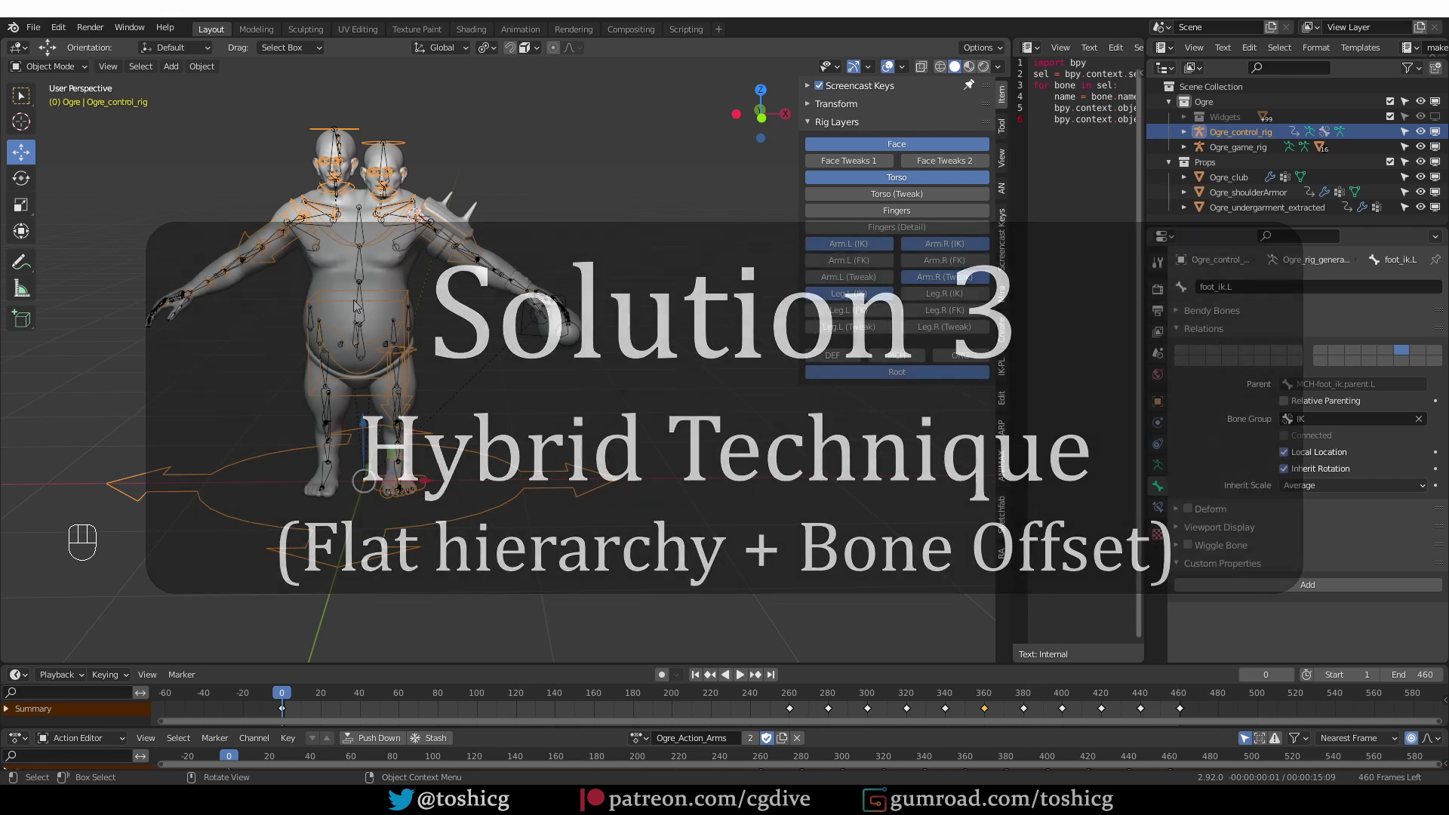
click(1225, 147)
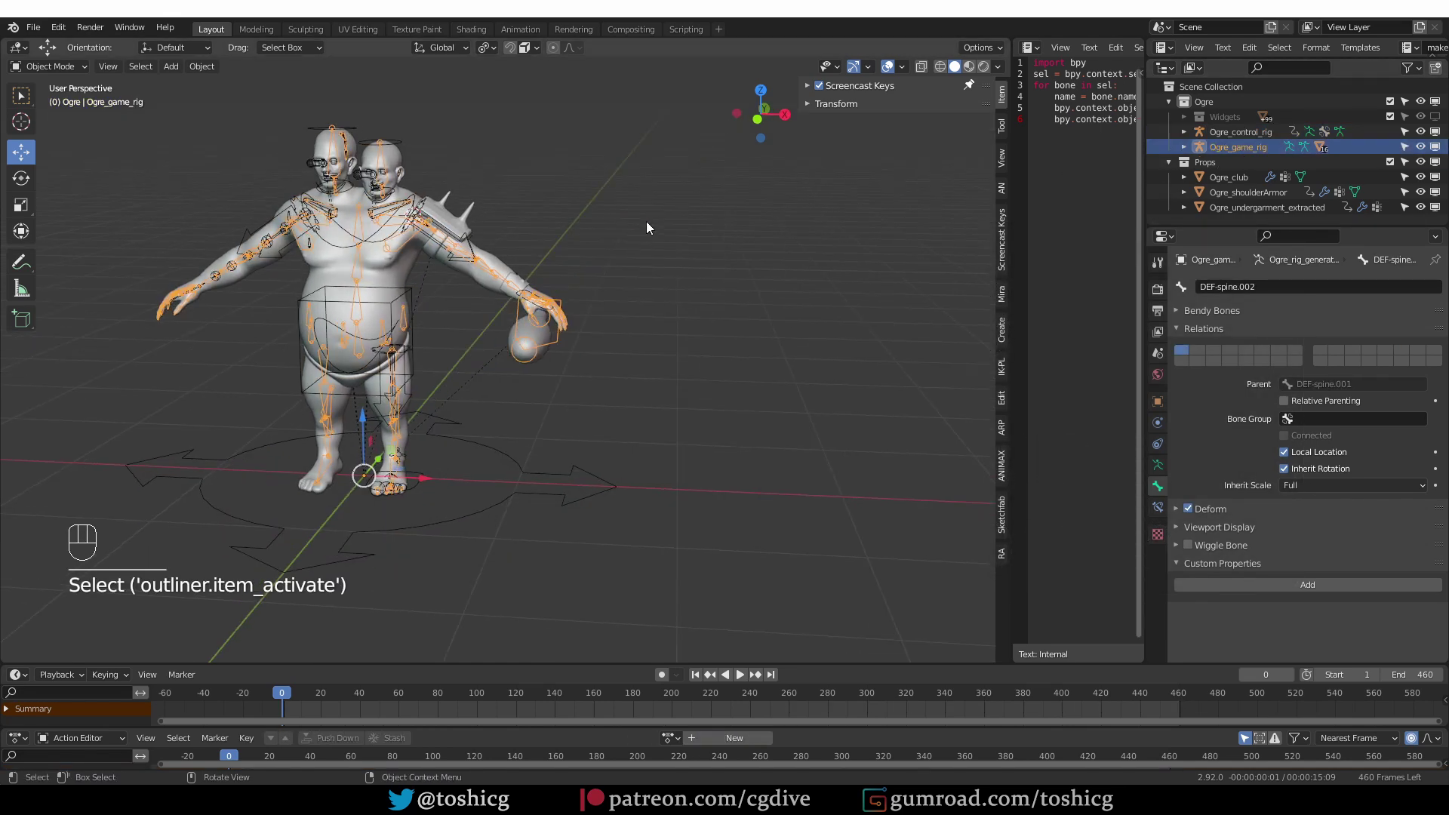
key(KP_Divide)
click(1158, 465)
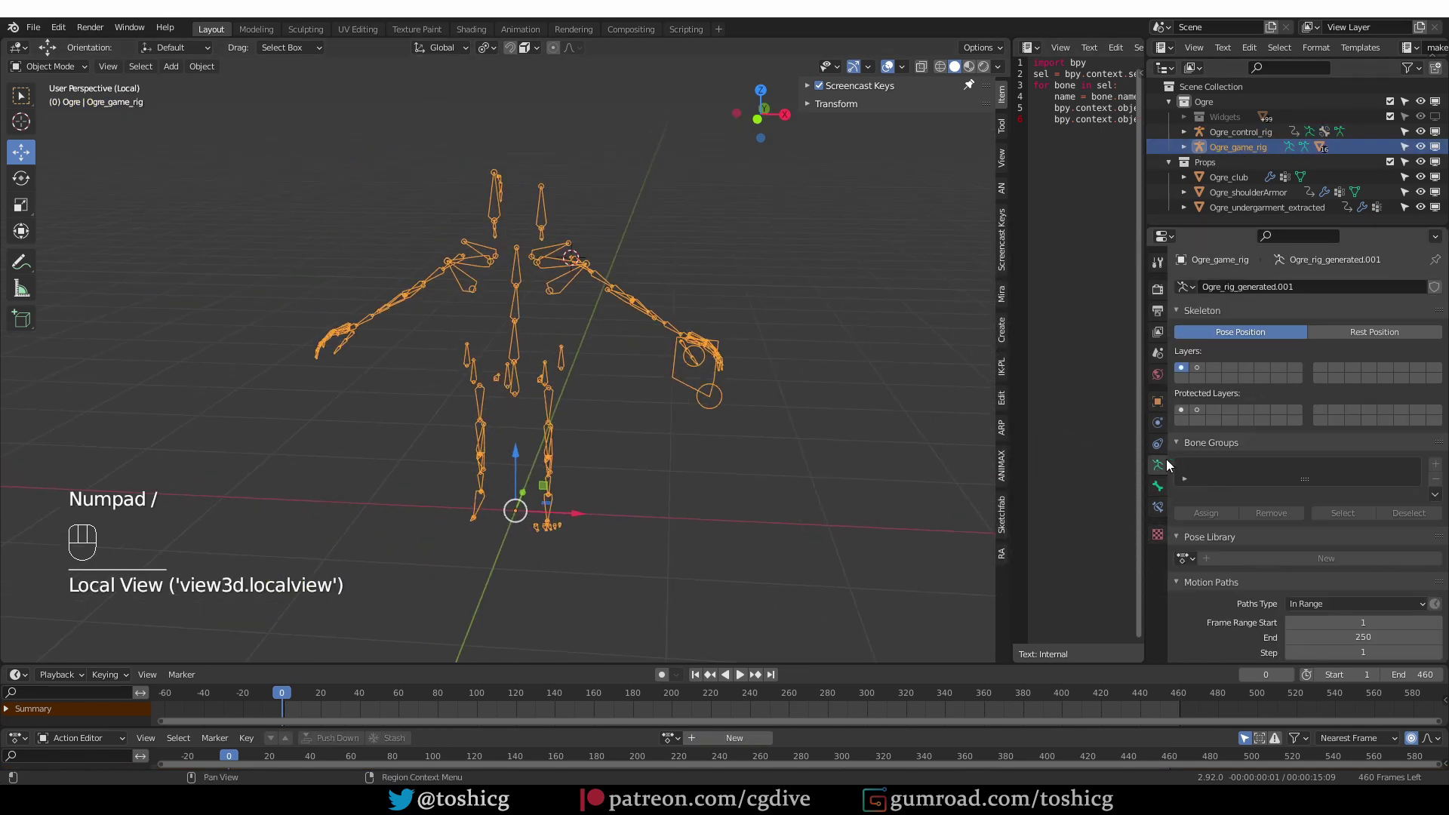
shift+click(1198, 368)
Examine in Edit Mode how the face bones of both heads are parented in Ogre_game_rig
scroll(631, 313, up, 2)
middle_drag(630, 312, 662, 209)
scroll(688, 295, up, 2)
key(Tab)
click(738, 323)
middle_drag(661, 319, 671, 317)
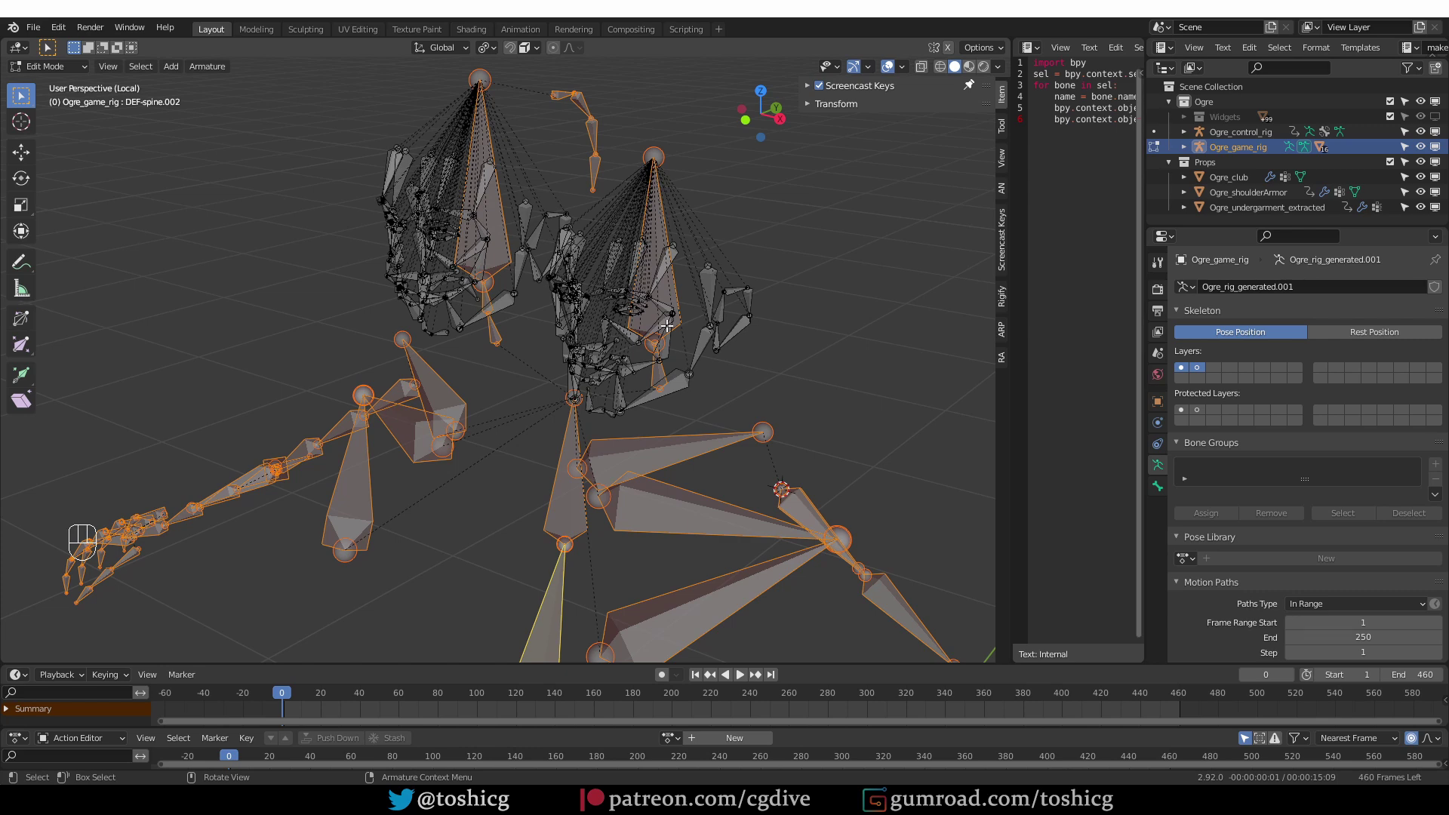
middle_drag(666, 326, 731, 295)
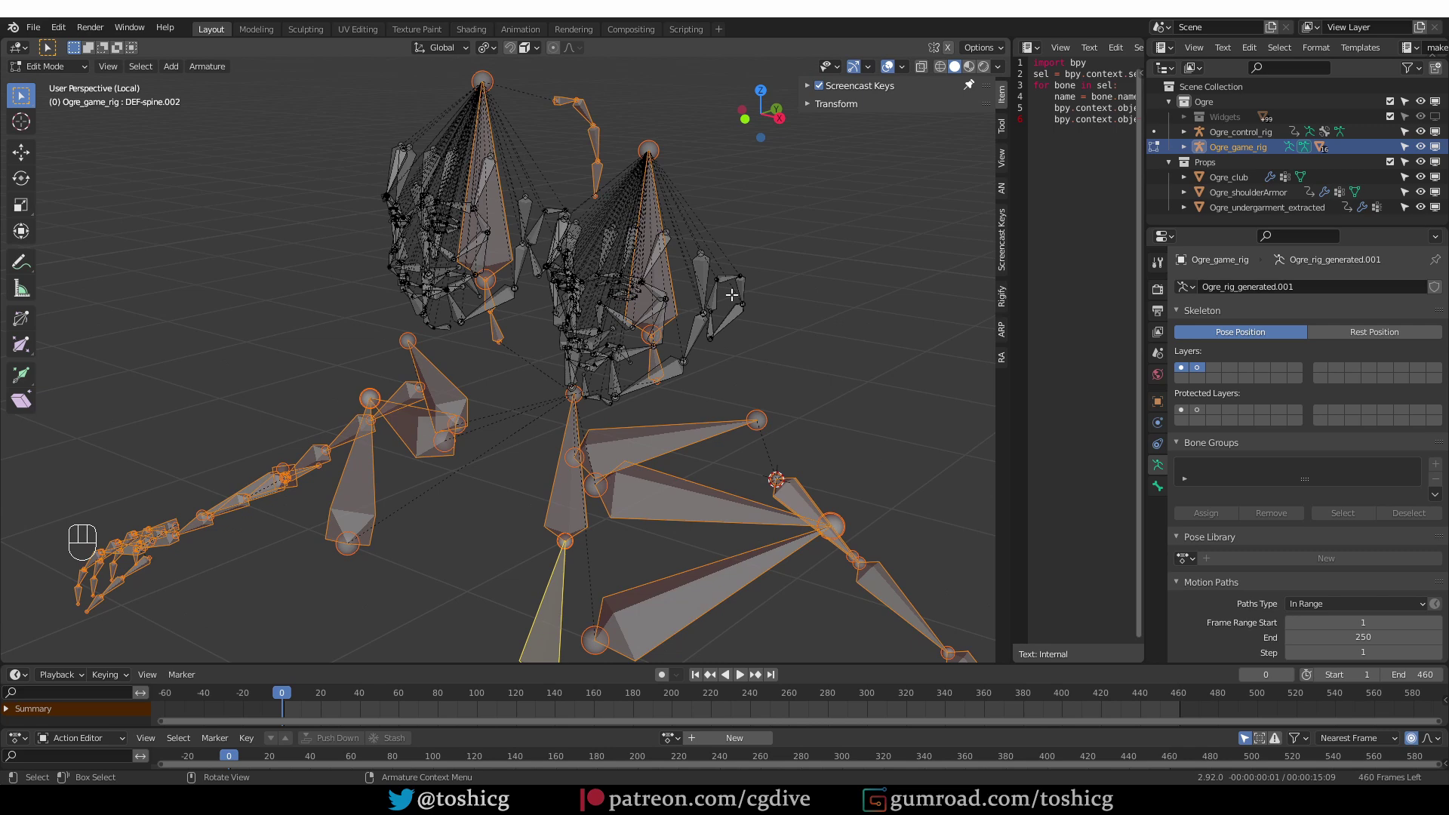
middle_drag(785, 298, 888, 289)
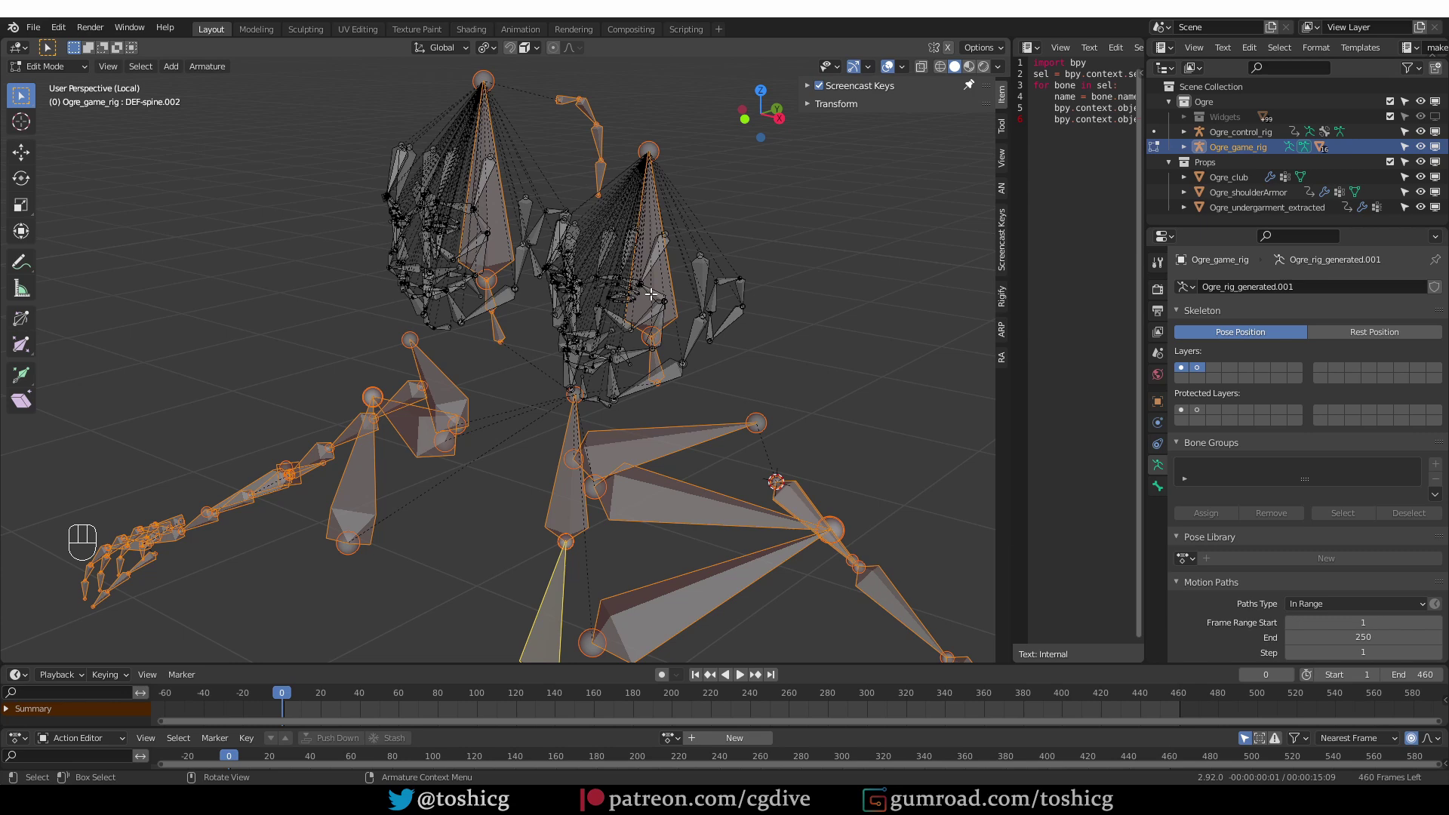
Show only the face bone layer in Pose Mode and give DEF-jaw.L.003 a Copy Transforms constraint targeting Ogre_control_rig
click(1200, 369)
key(ctrl+Tab)
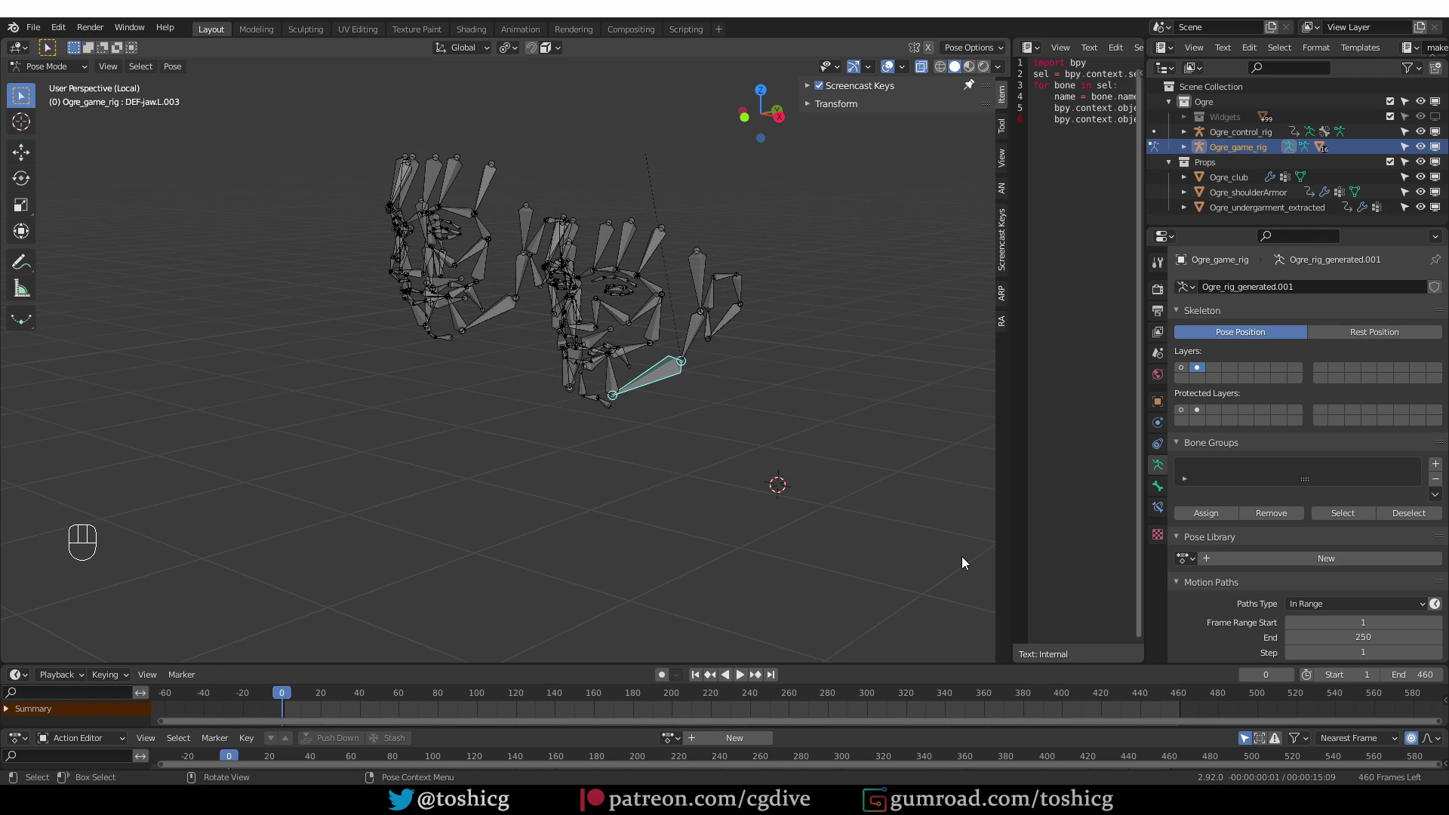
click(1158, 507)
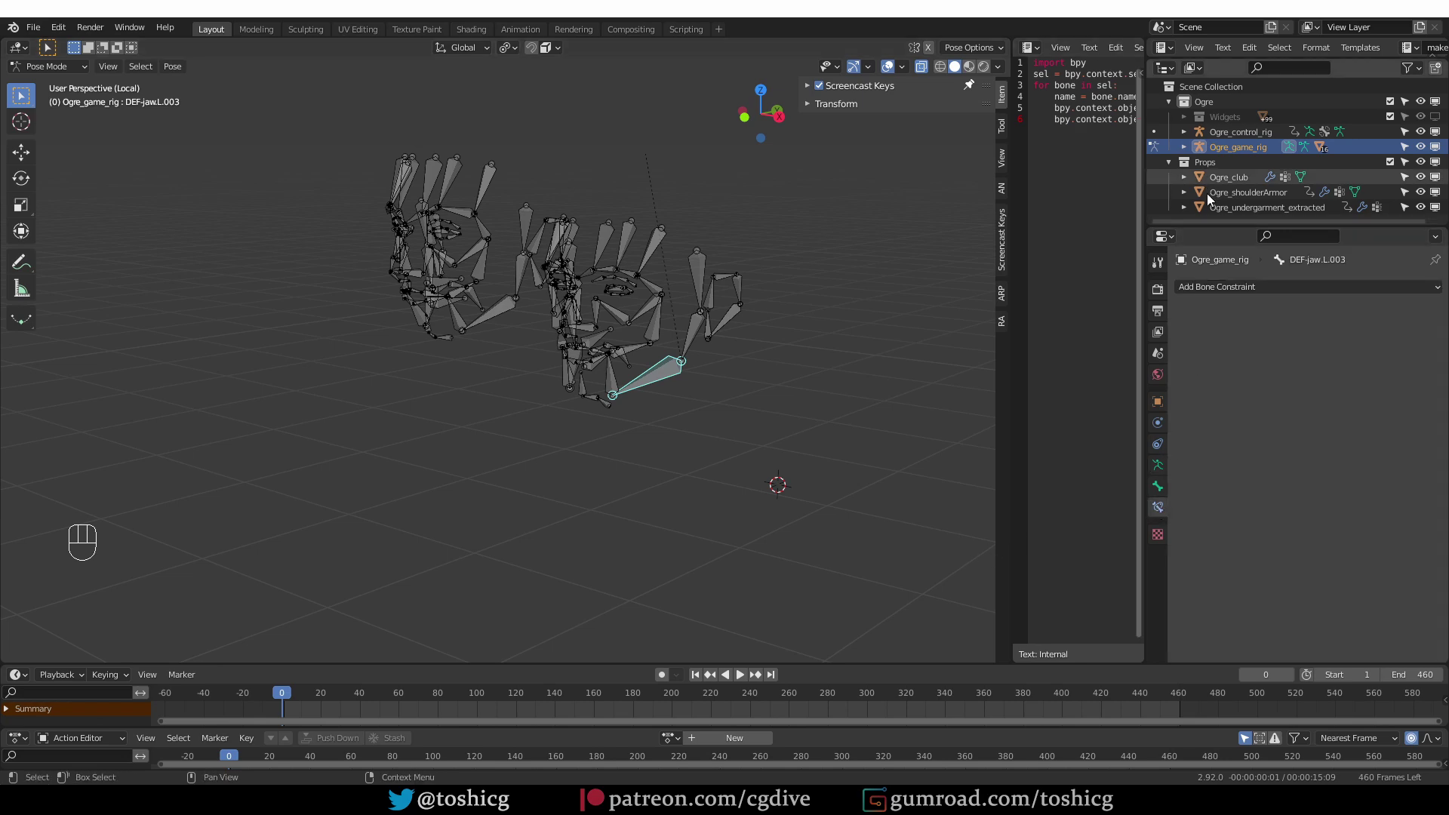
click(1237, 278)
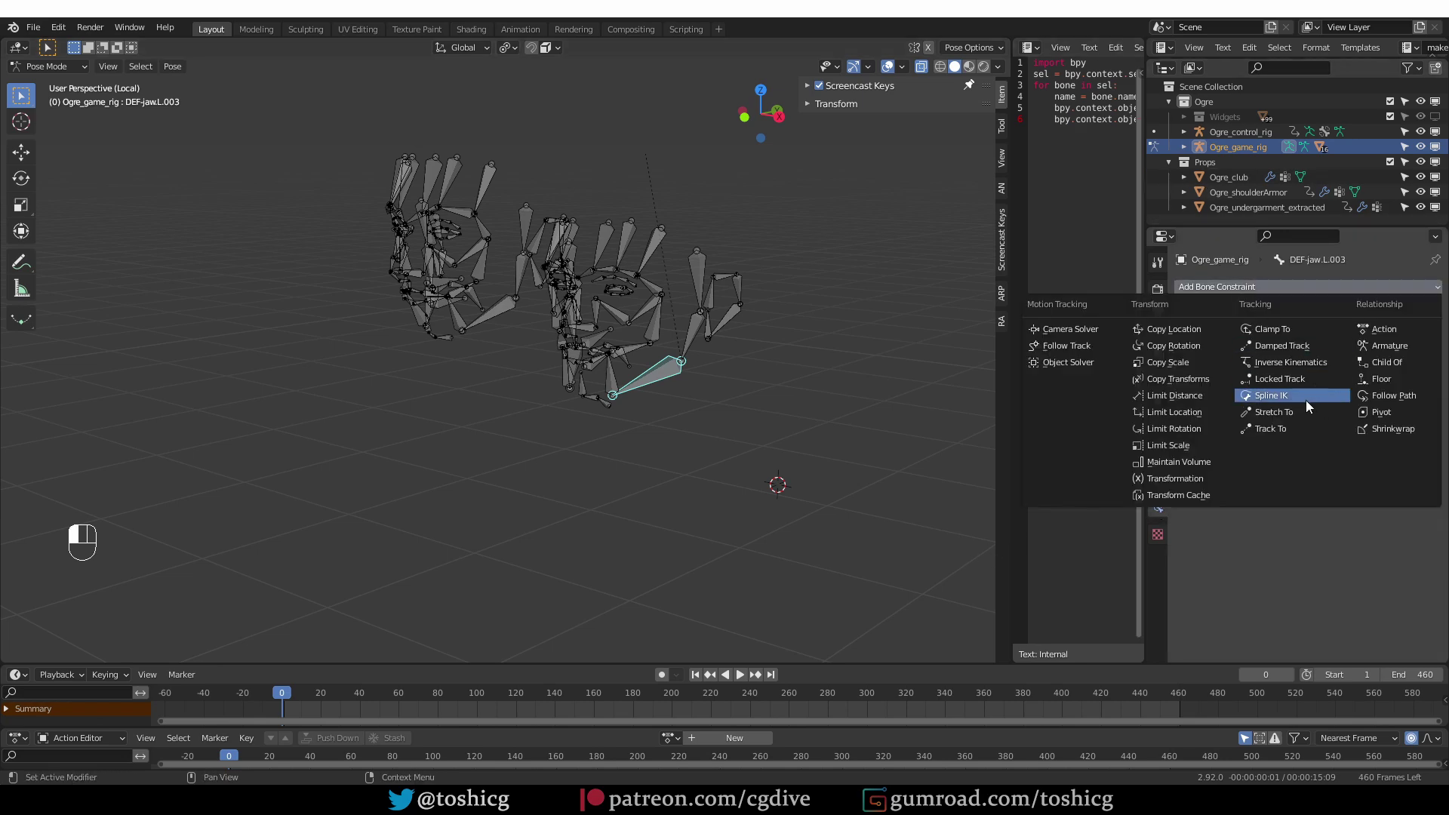
click(1206, 379)
click(1343, 335)
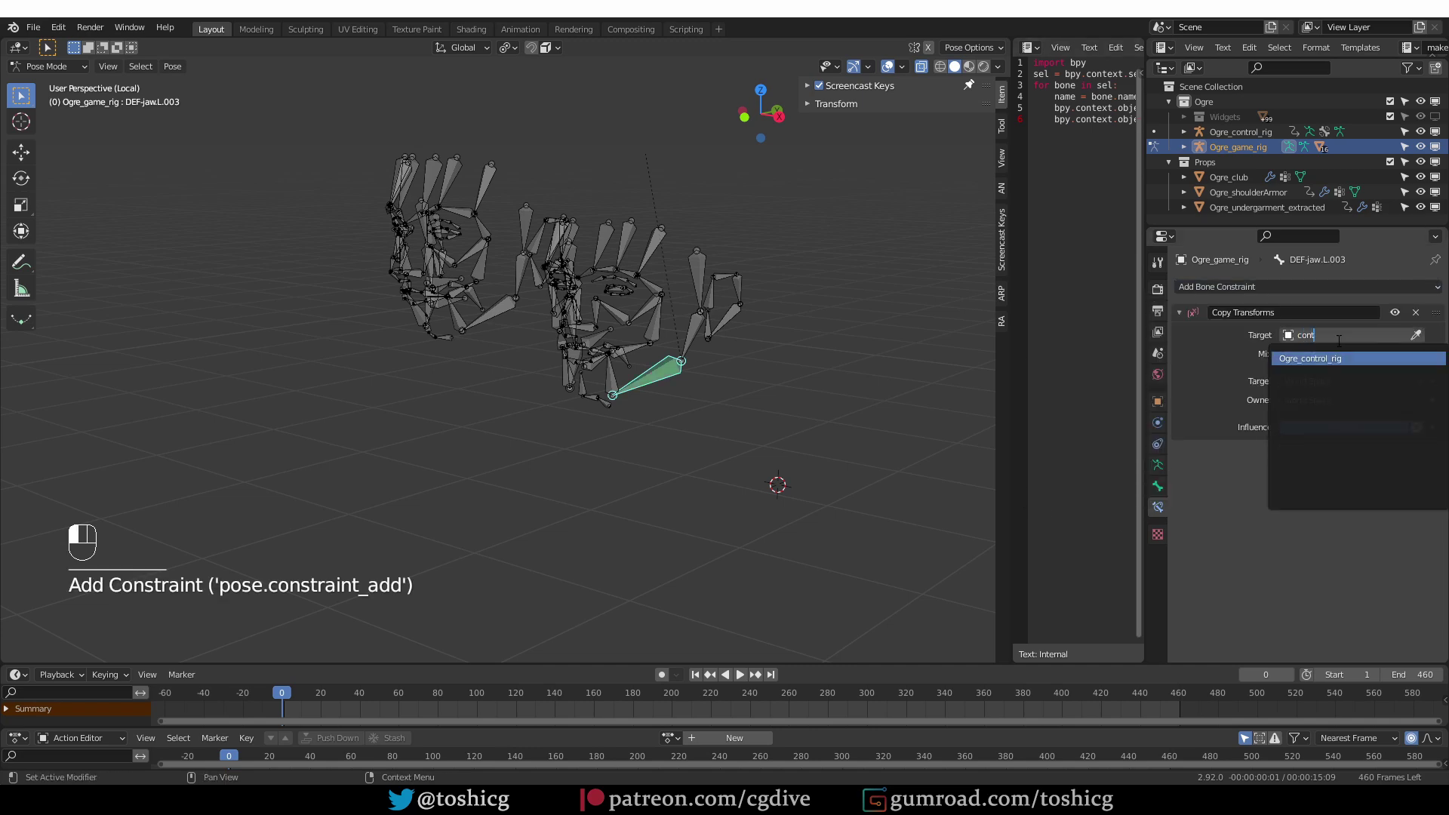
click(1331, 355)
Select all the face bones and copy the Copy Transforms constraint from DEF-jaw.L.003 to them
key(a)
scroll(442, 214, down, 3)
key(a)
middle_drag(323, 249, 378, 302)
shift+middle_drag(385, 325, 403, 256)
scroll(412, 304, down, 4)
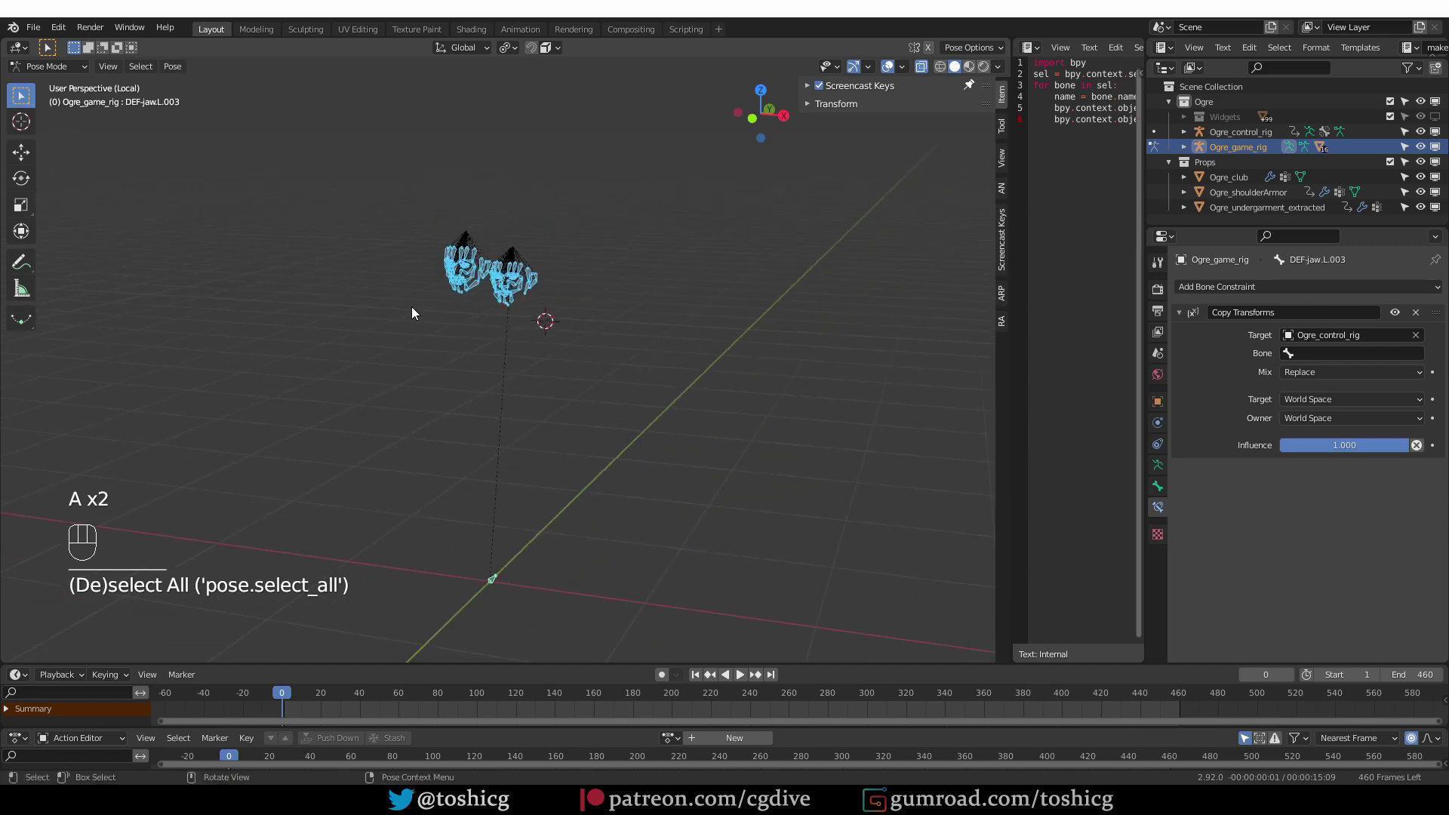
click(172, 65)
mouse_move(229, 344)
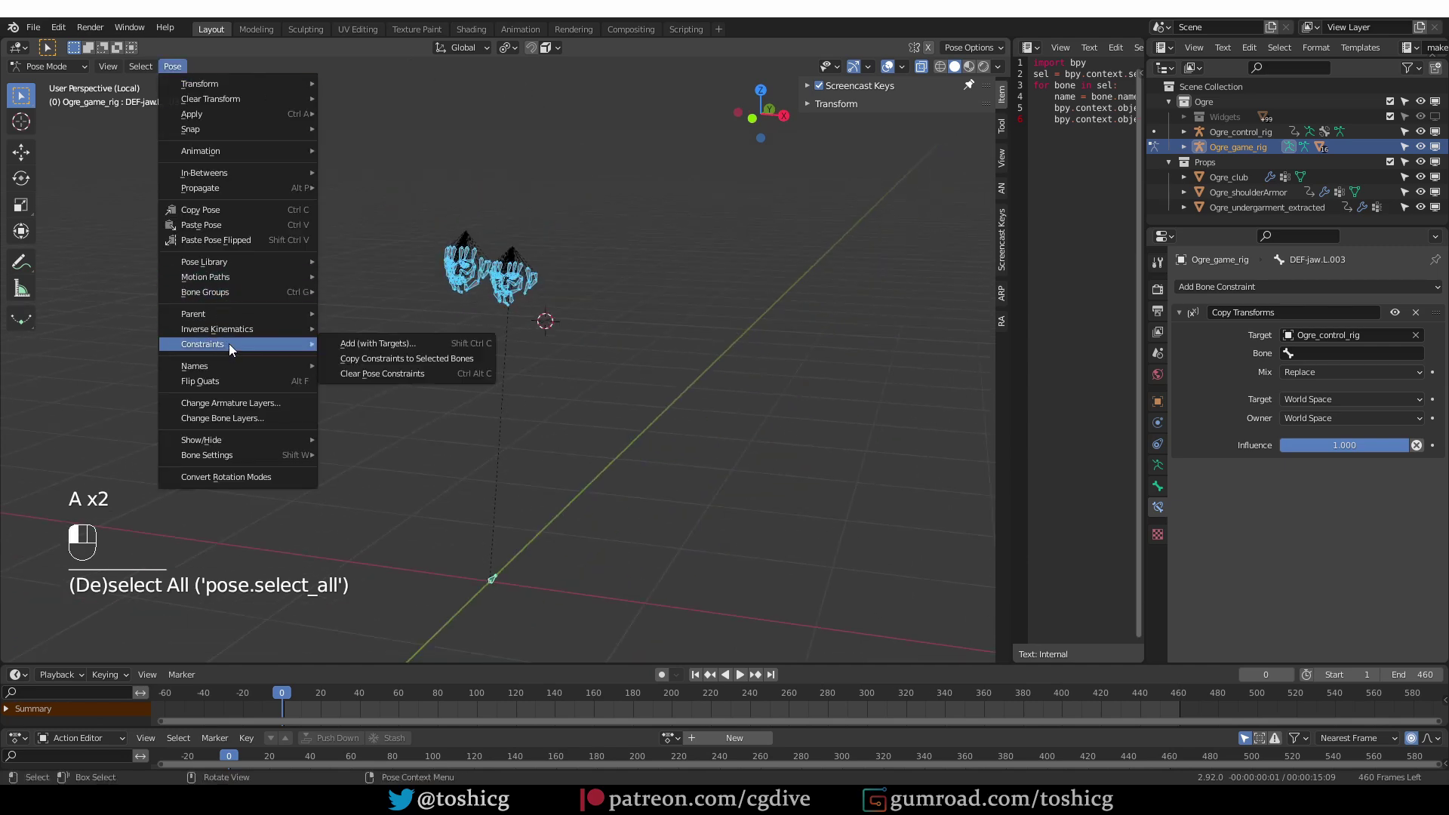
click(423, 357)
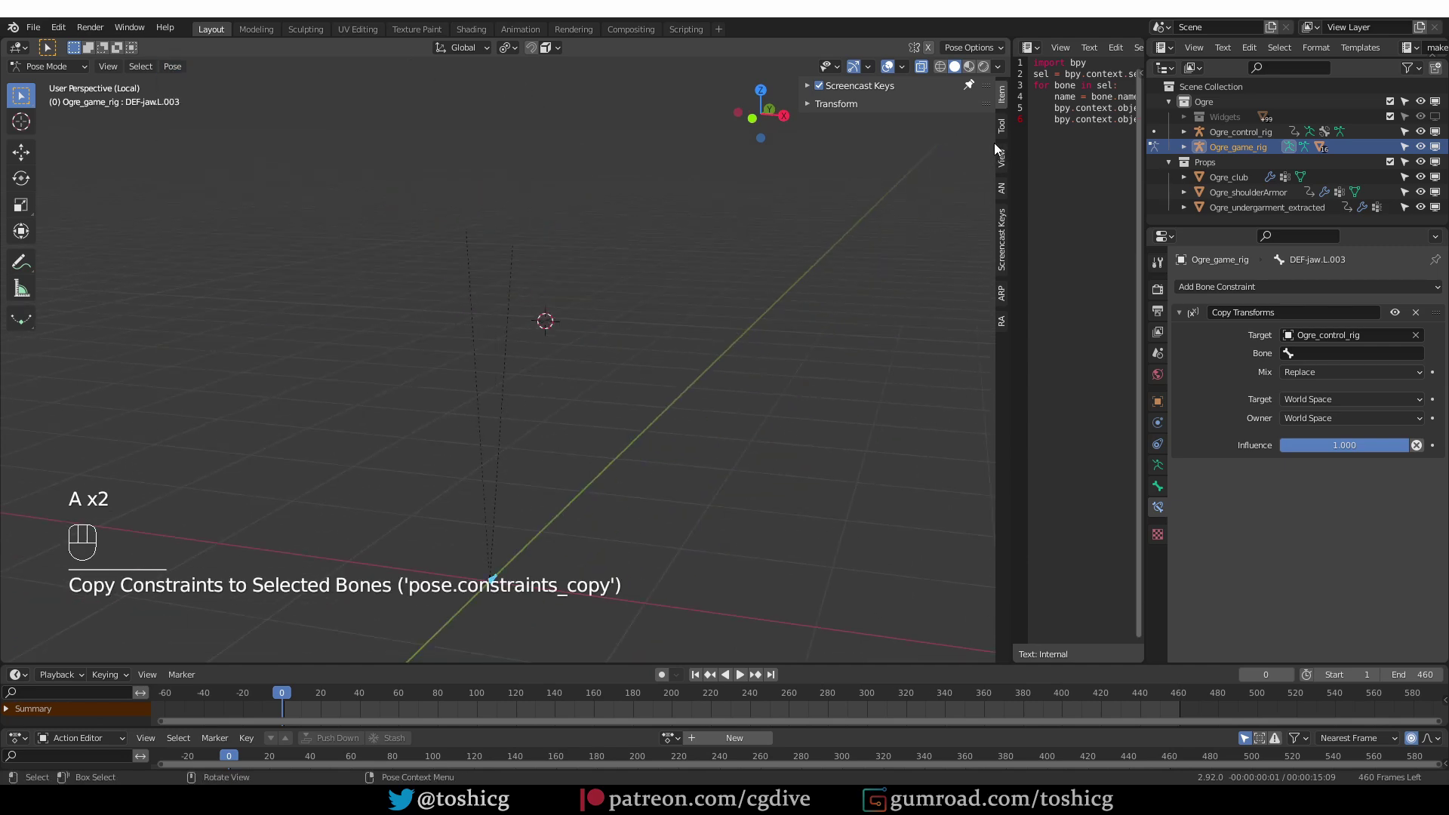
Remove the script's Copy Rotation line, change "Copy Location" to "Copy Transforms", and run the script on the face bones
drag(1011, 143, 1098, 119)
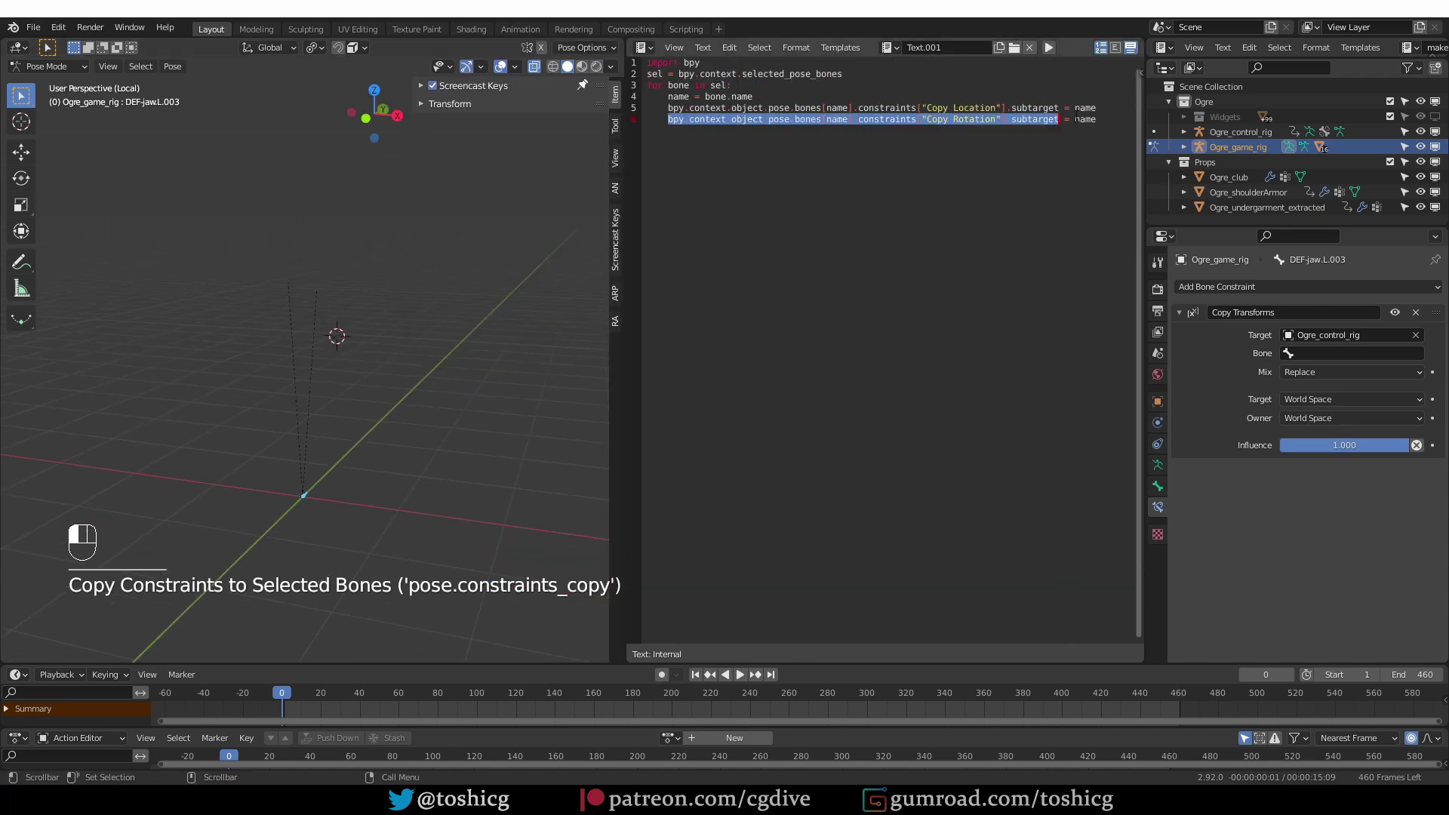
key(BackSpace)
key(BackSpace)
key(BackSpace)
key(BackSpace)
drag(926, 107, 996, 107)
key(ctrl+v)
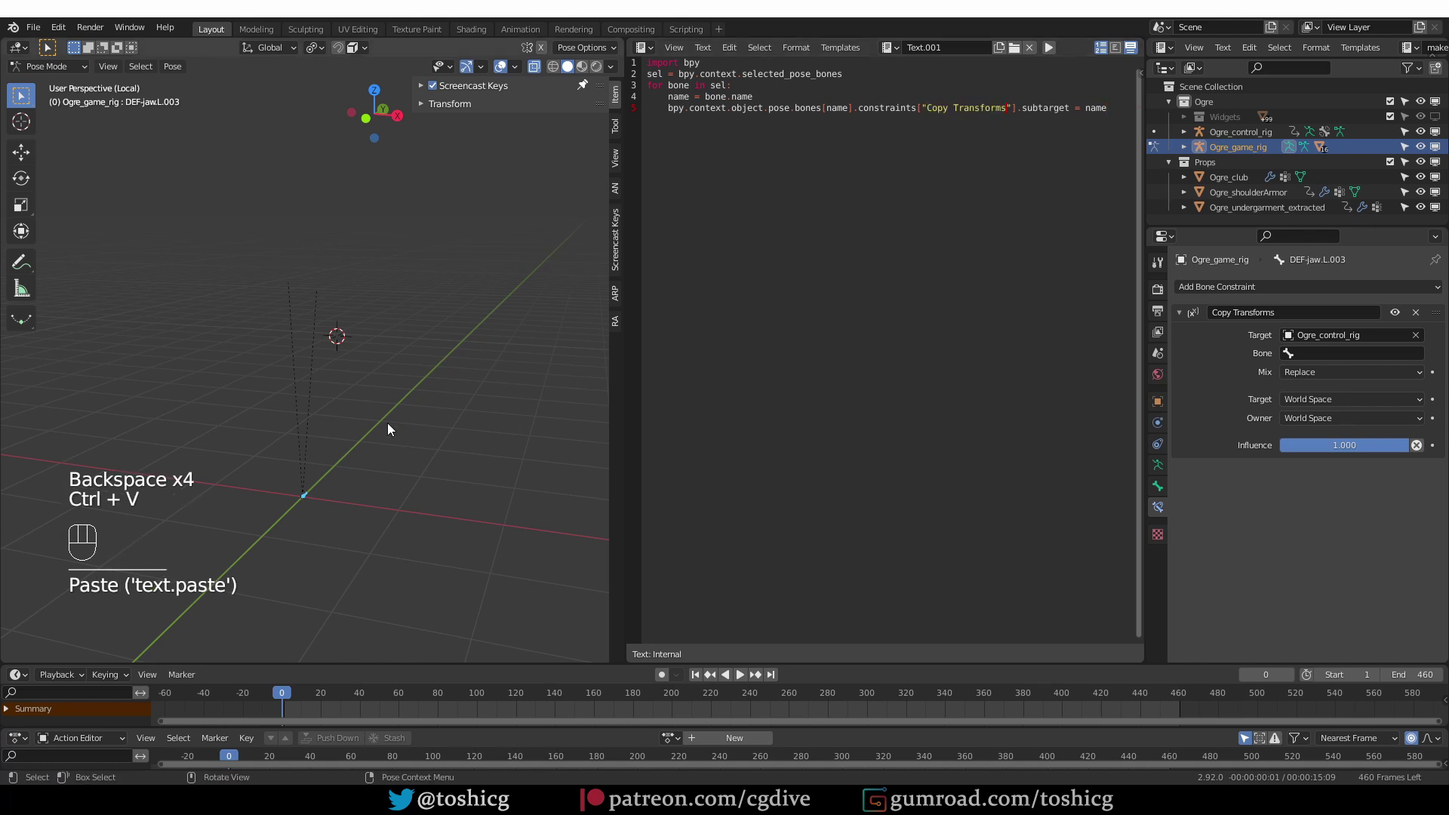
click(1048, 47)
scroll(302, 325, up, 10)
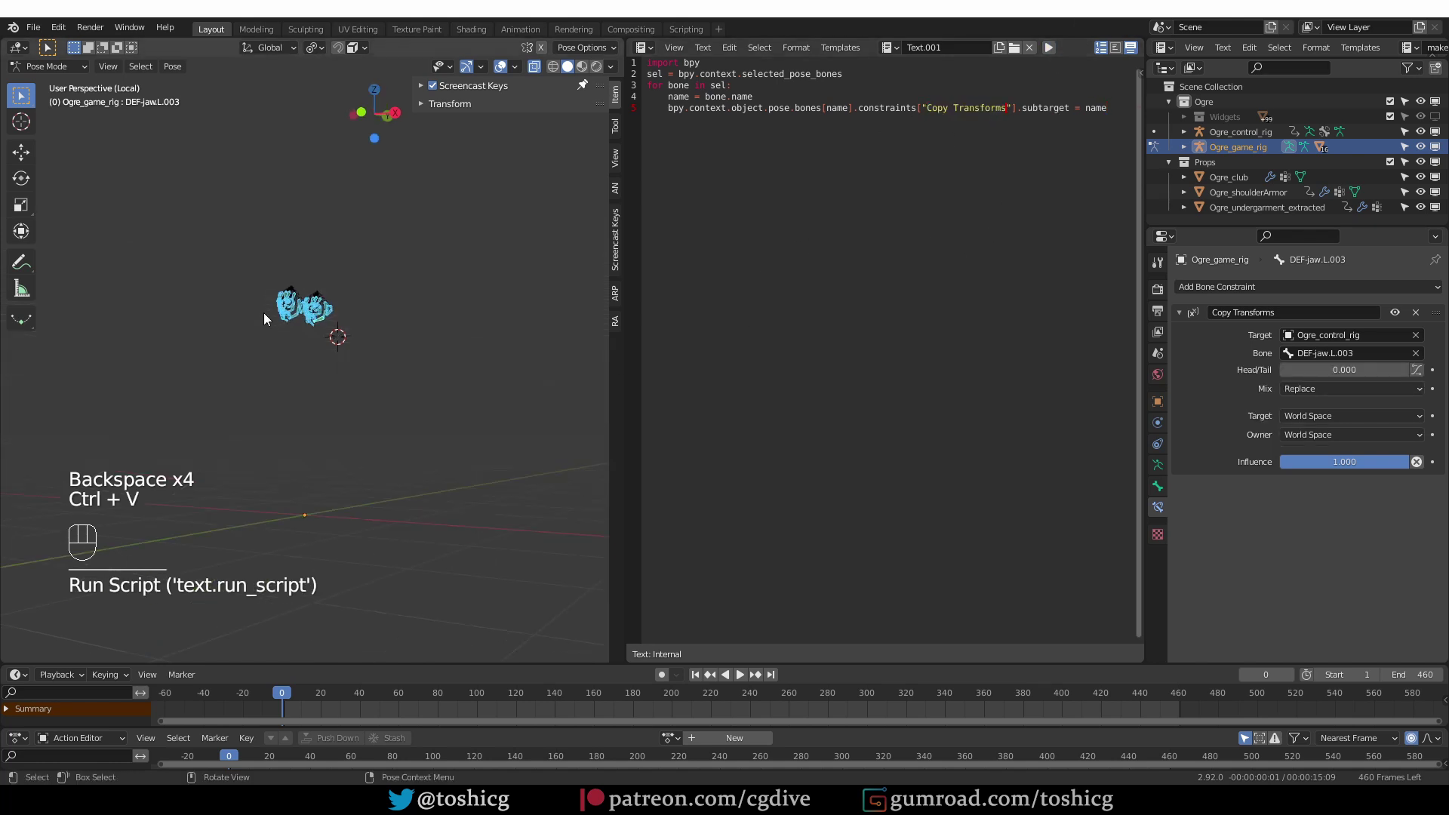
middle_drag(349, 365, 383, 401)
Show the first bone layer of Ogre_game_rig again alongside the face bones
click(1157, 464)
shift+click(1181, 368)
scroll(383, 401, down, 2)
shift+middle_drag(393, 438, 417, 373)
middle_drag(417, 374, 405, 377)
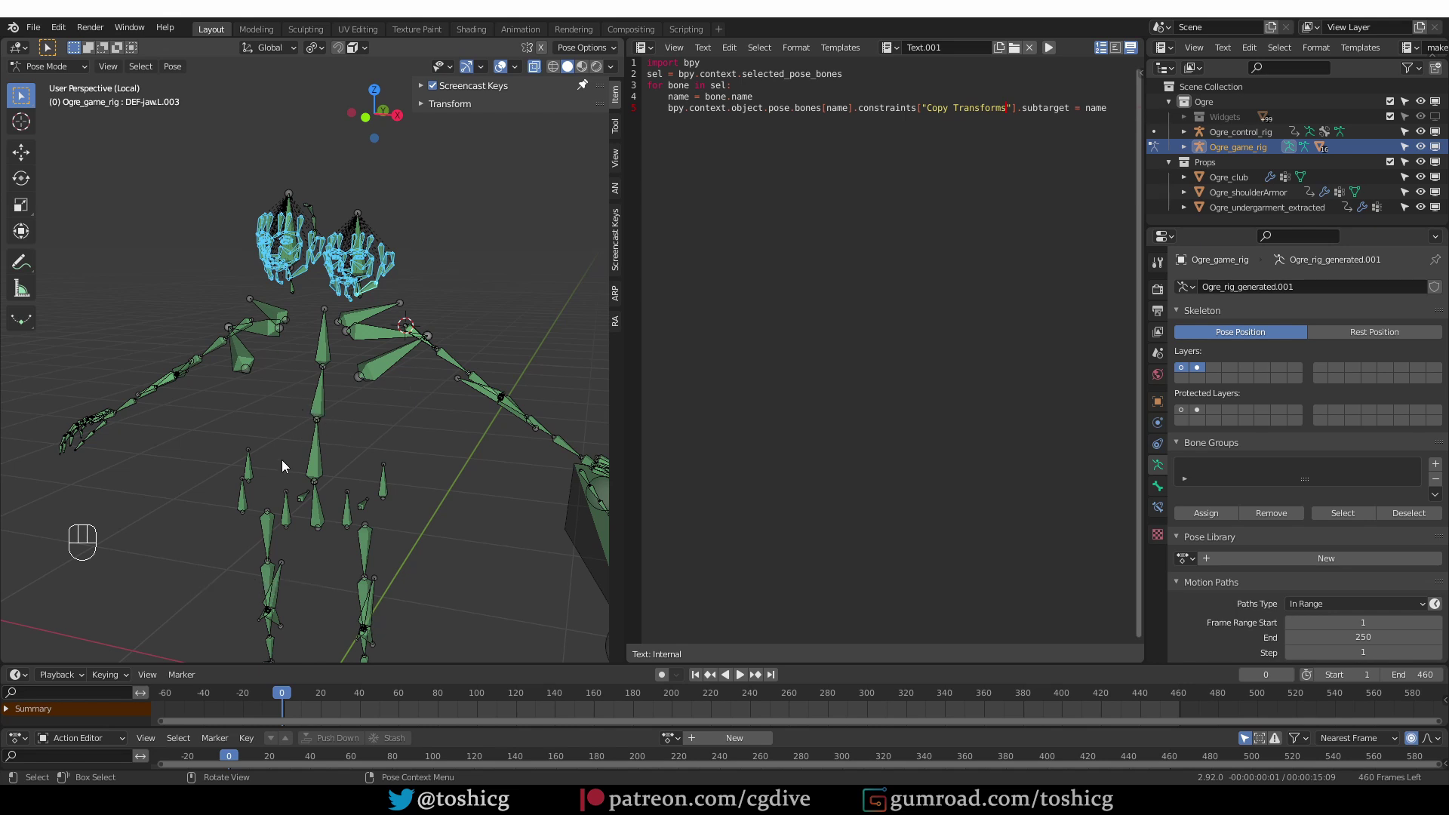
Compare the bone constraints of DEF-spine.002 with those of DEF-jaw.L.003
click(317, 404)
click(1158, 507)
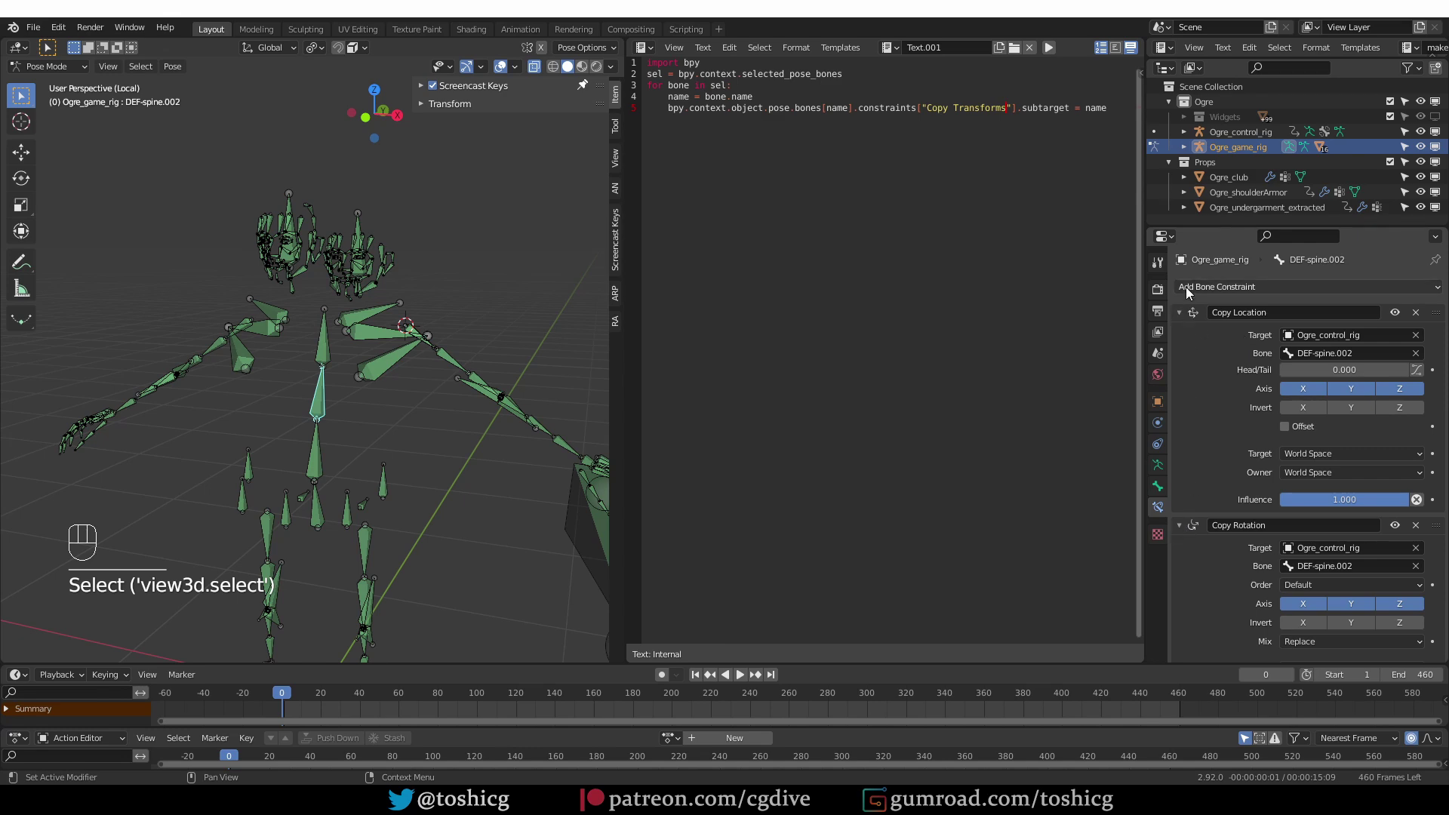
scroll(415, 226, up, 1)
scroll(416, 241, up, 2)
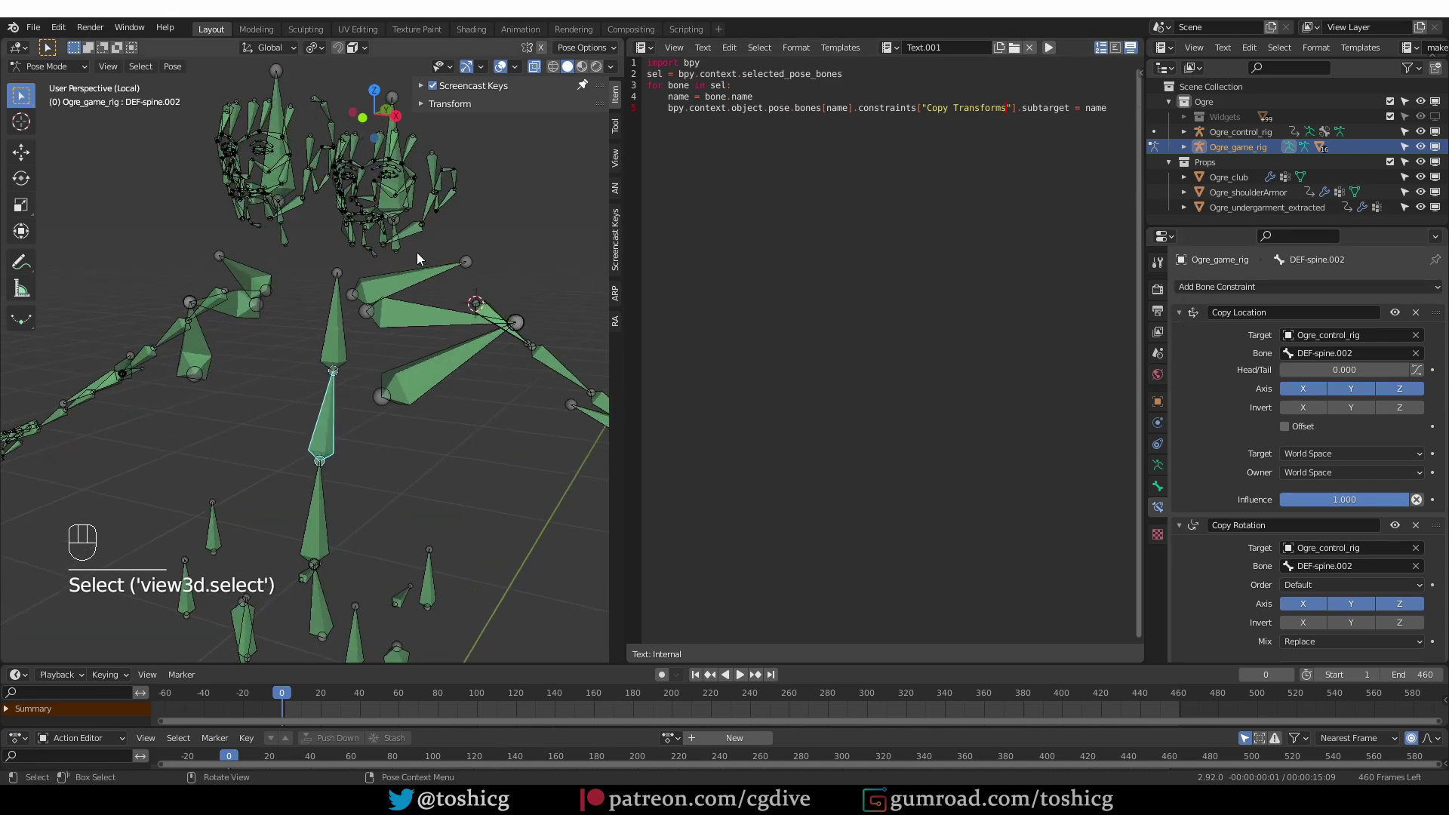
click(399, 294)
scroll(361, 402, down, 1)
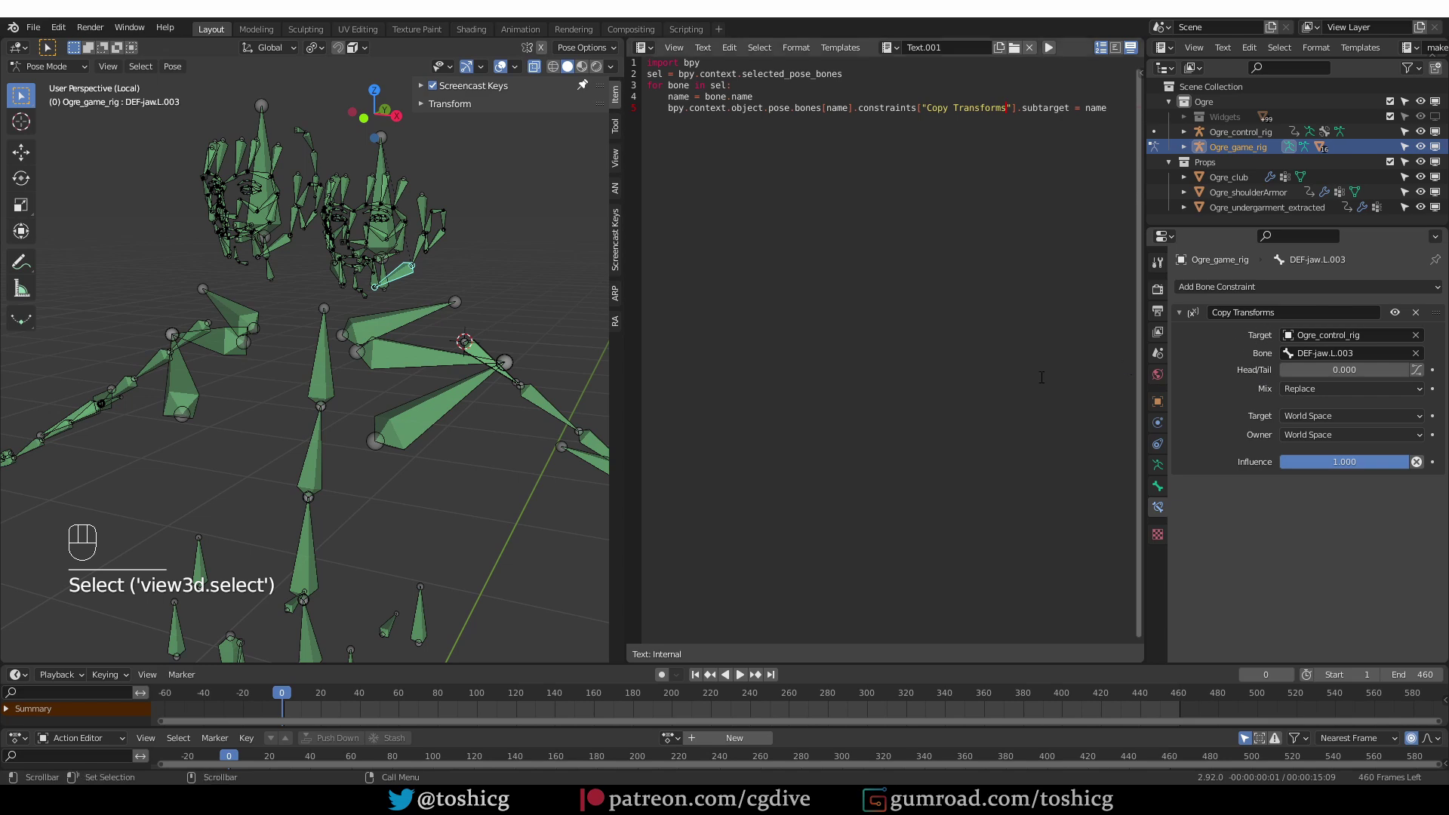
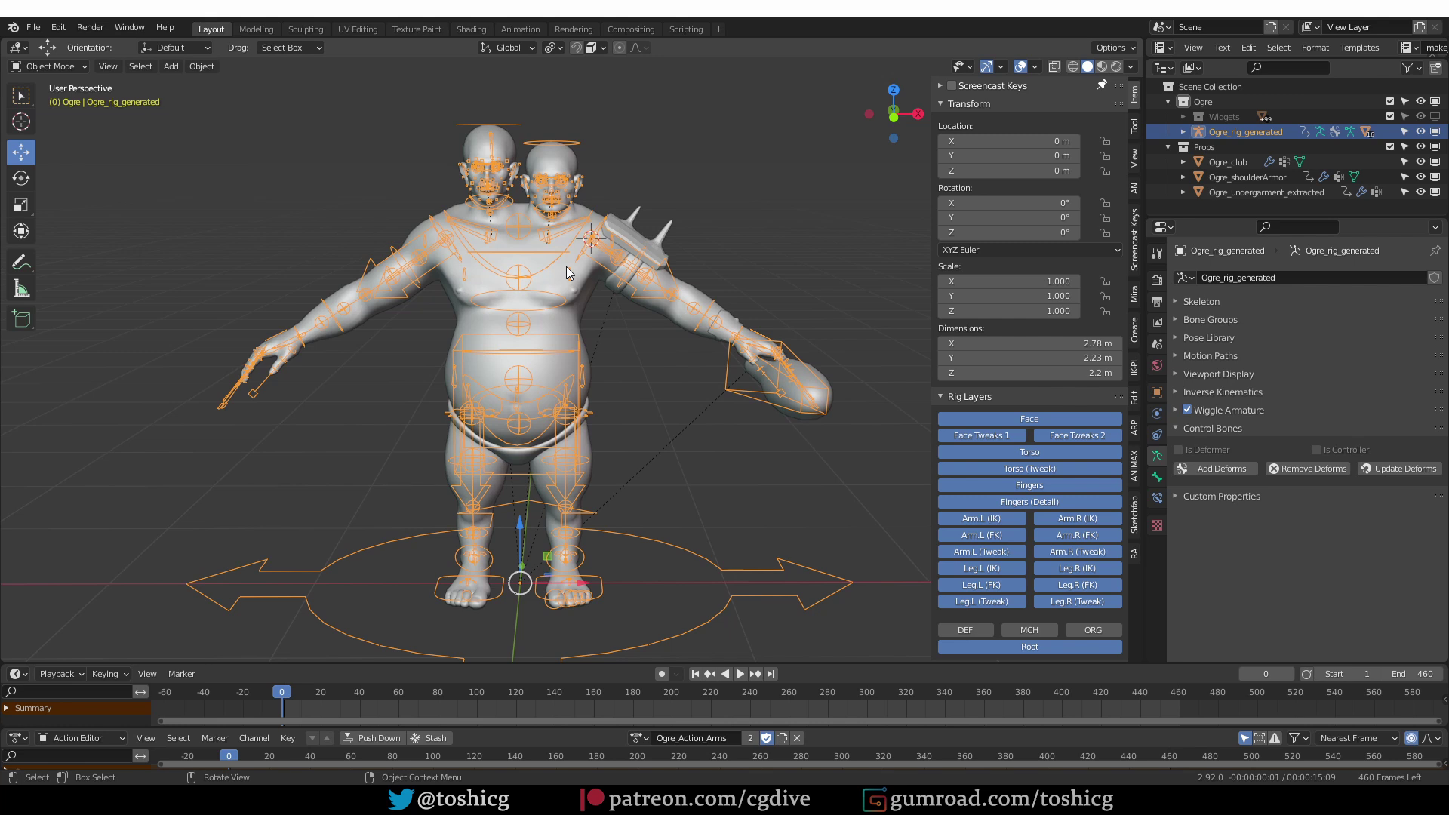
Generate a separate deform armature from Ogre_rig_generated with Add Deforms and inspect it isolated in Pose Mode
click(1217, 470)
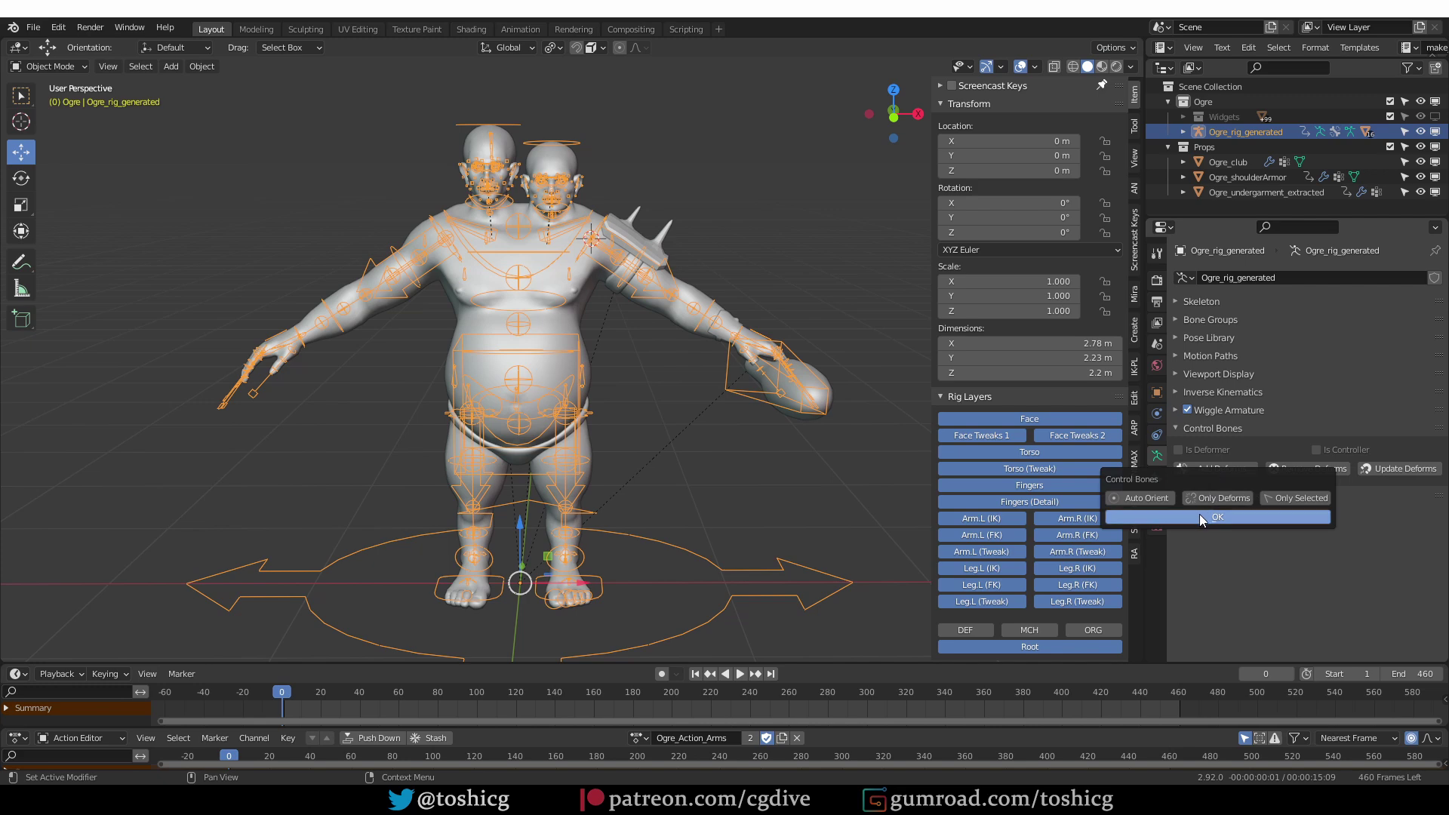
click(1225, 494)
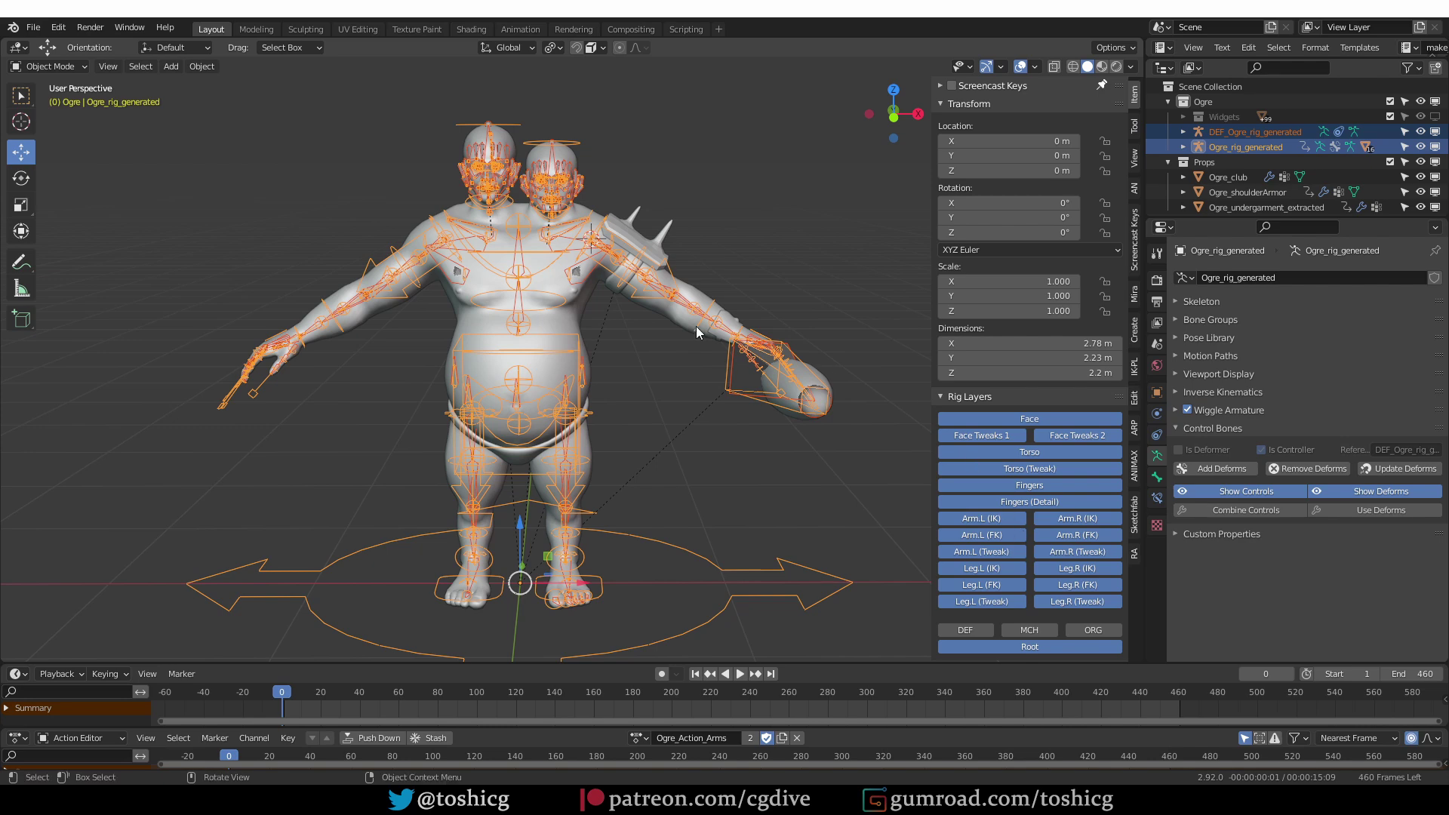
click(642, 324)
middle_drag(642, 324, 683, 297)
key(KP_Divide)
scroll(684, 295, down, 2)
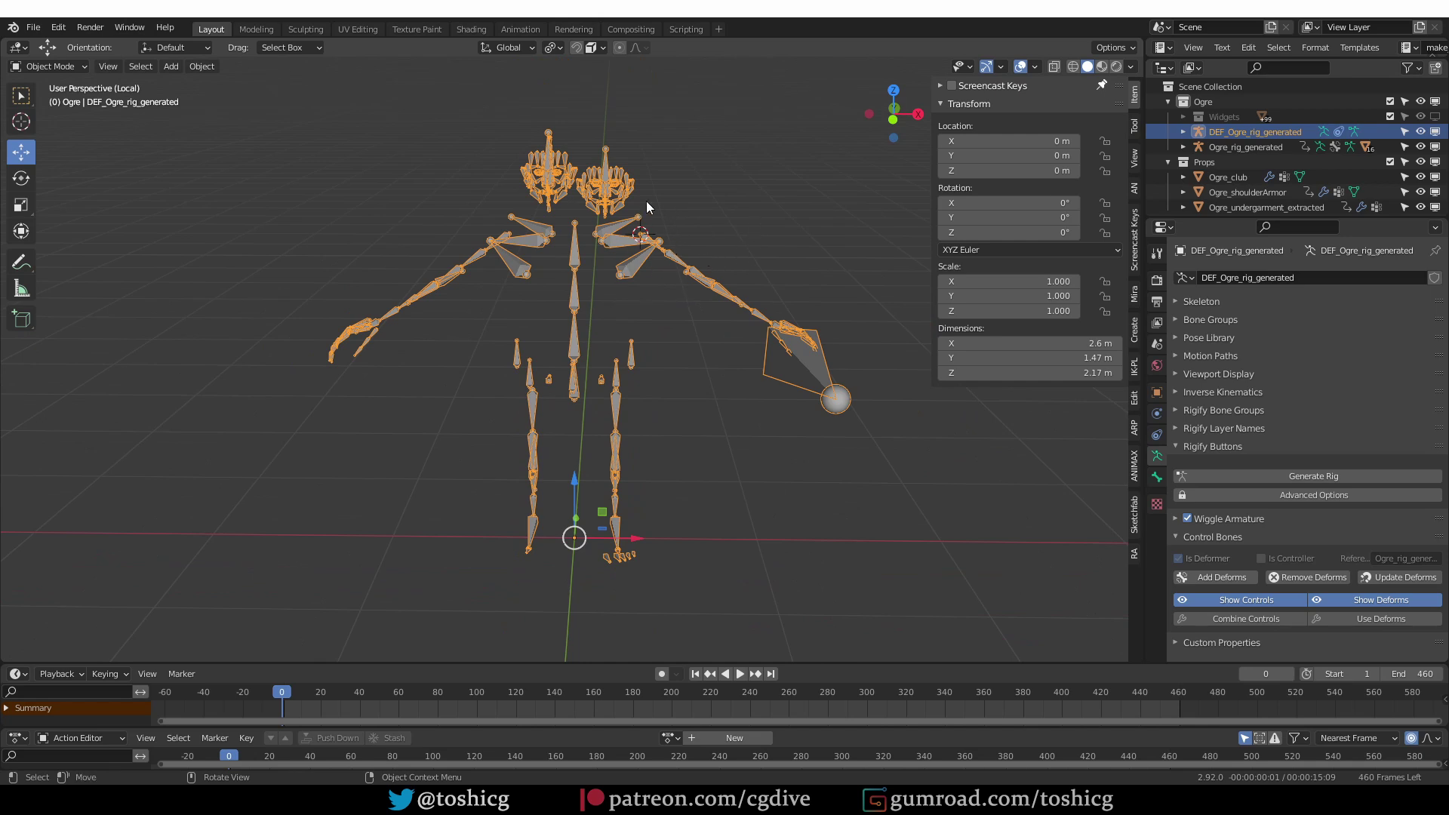
key(ctrl+Tab)
click(633, 407)
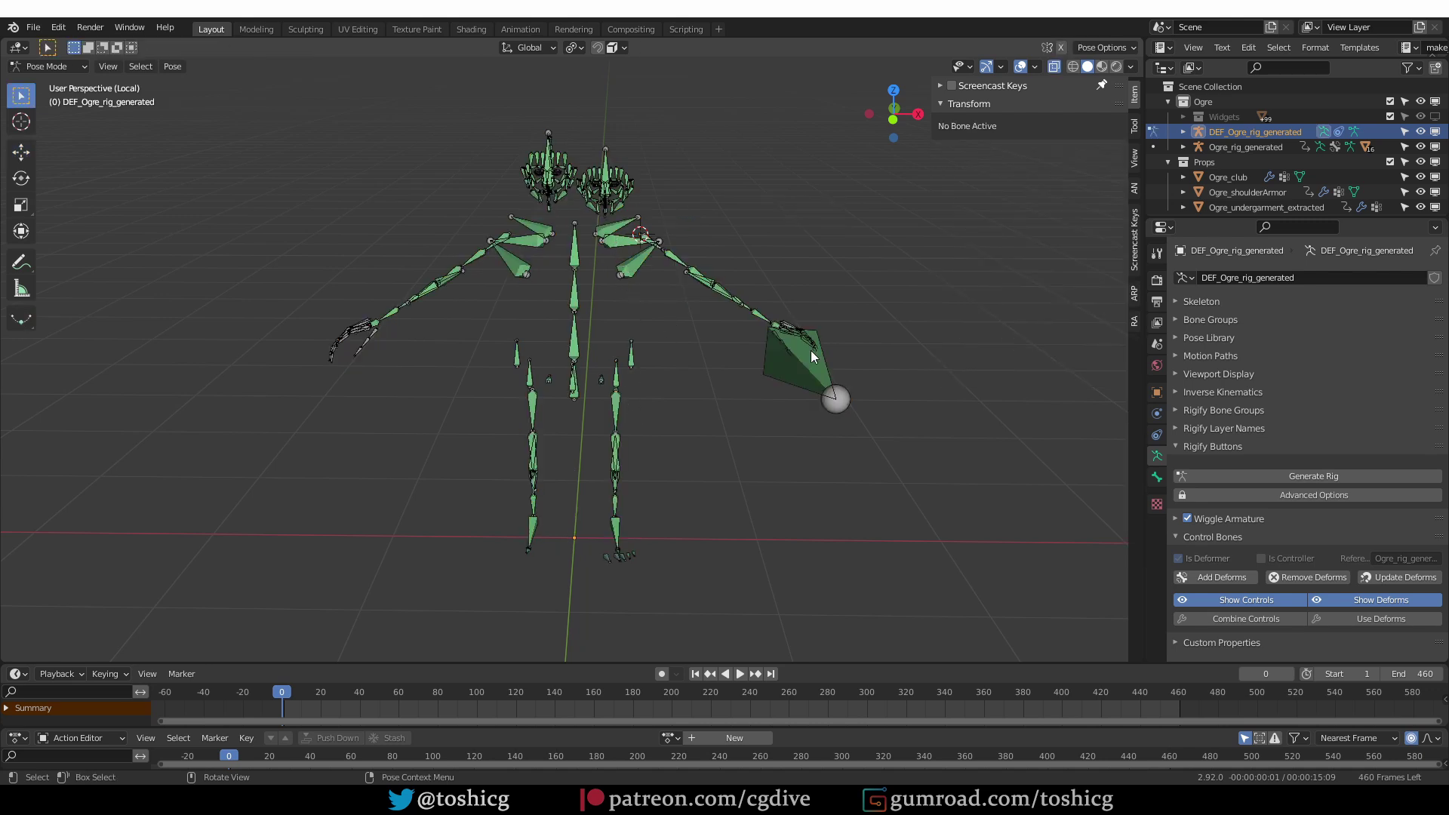
Return to Object Mode and the full scene, and enable Use Deforms on Ogre_rig_generated
key(ctrl+Tab)
click(1238, 148)
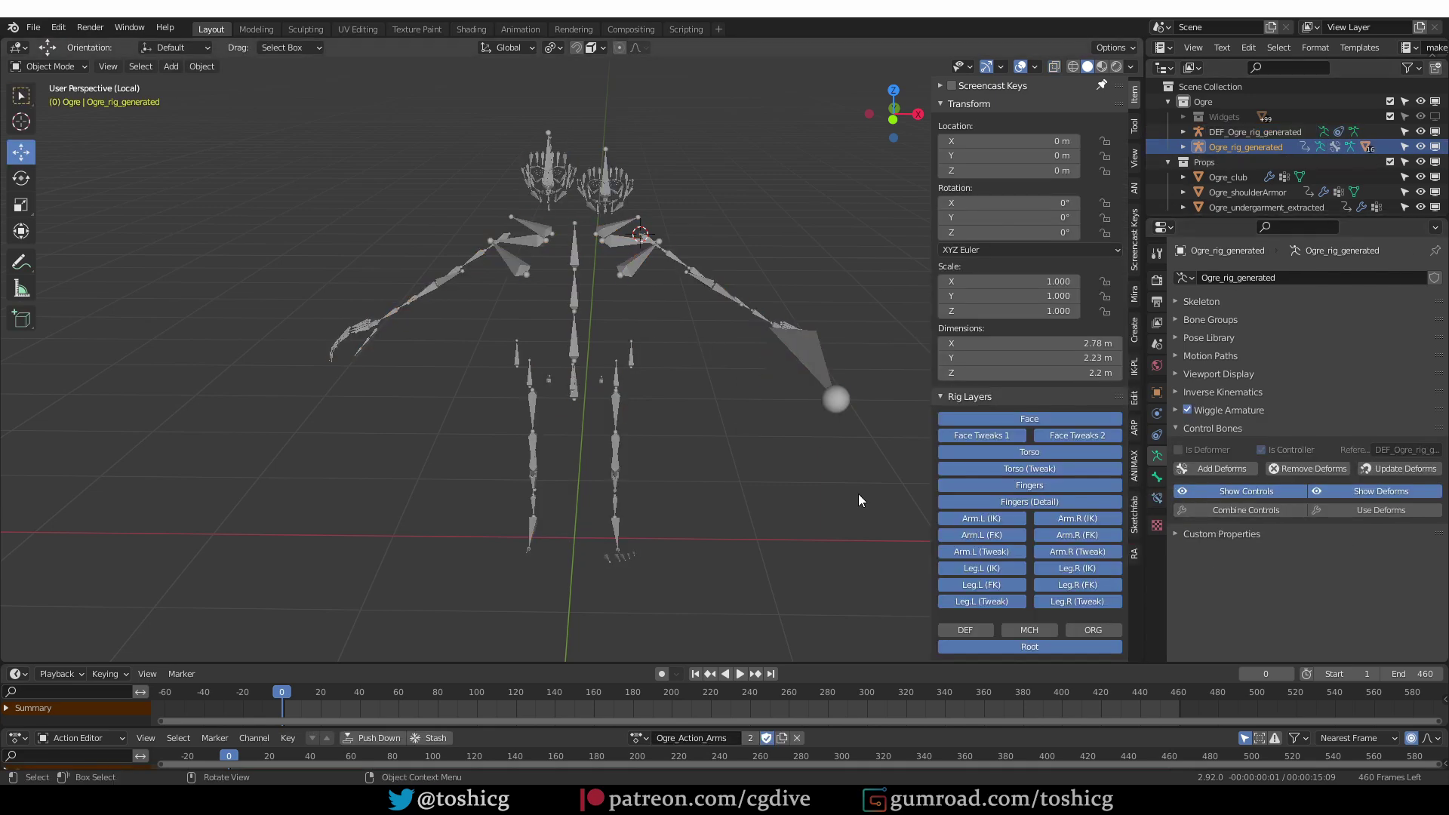
key(KP_Divide)
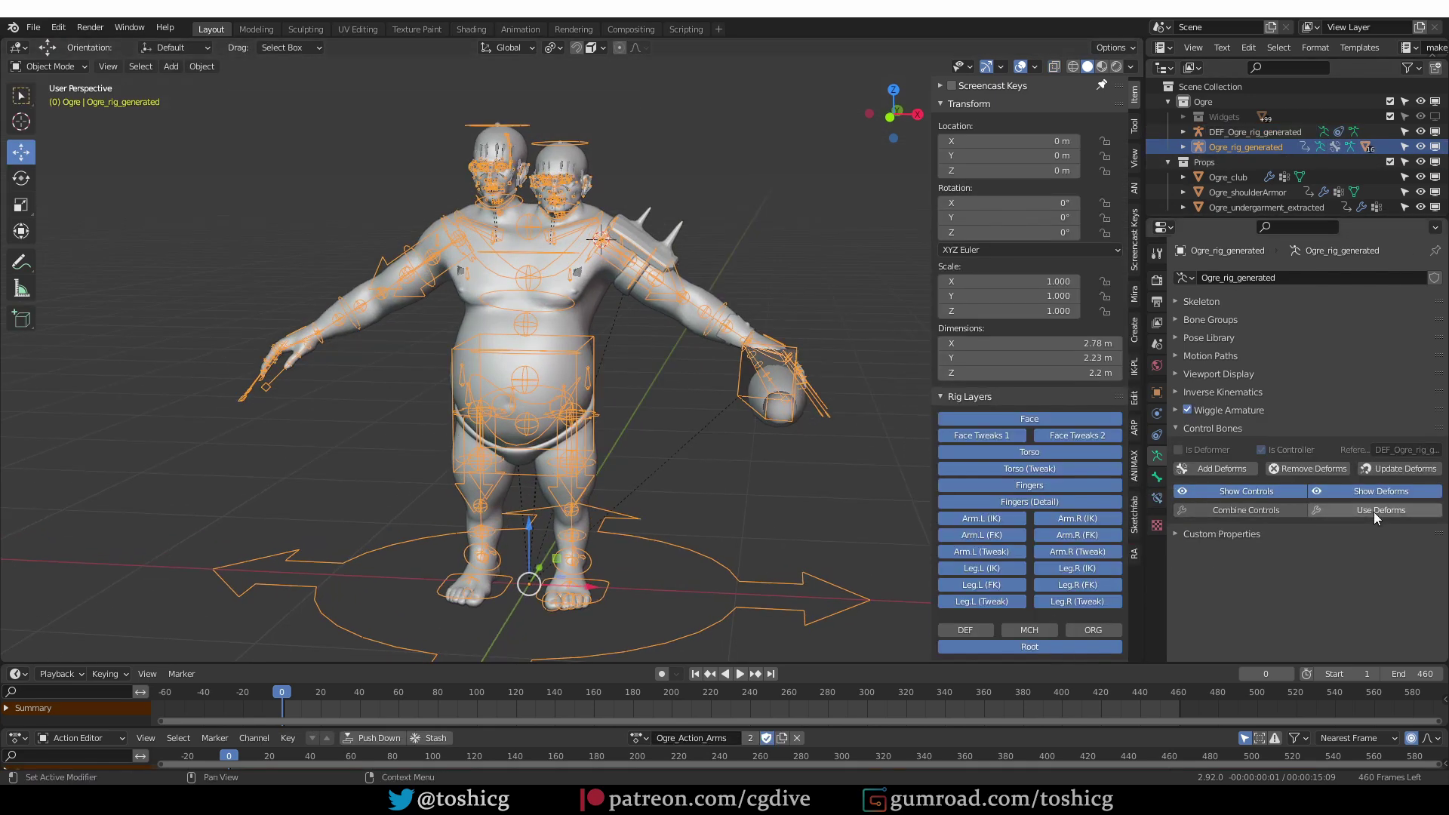
click(1375, 512)
middle_drag(848, 339, 784, 322)
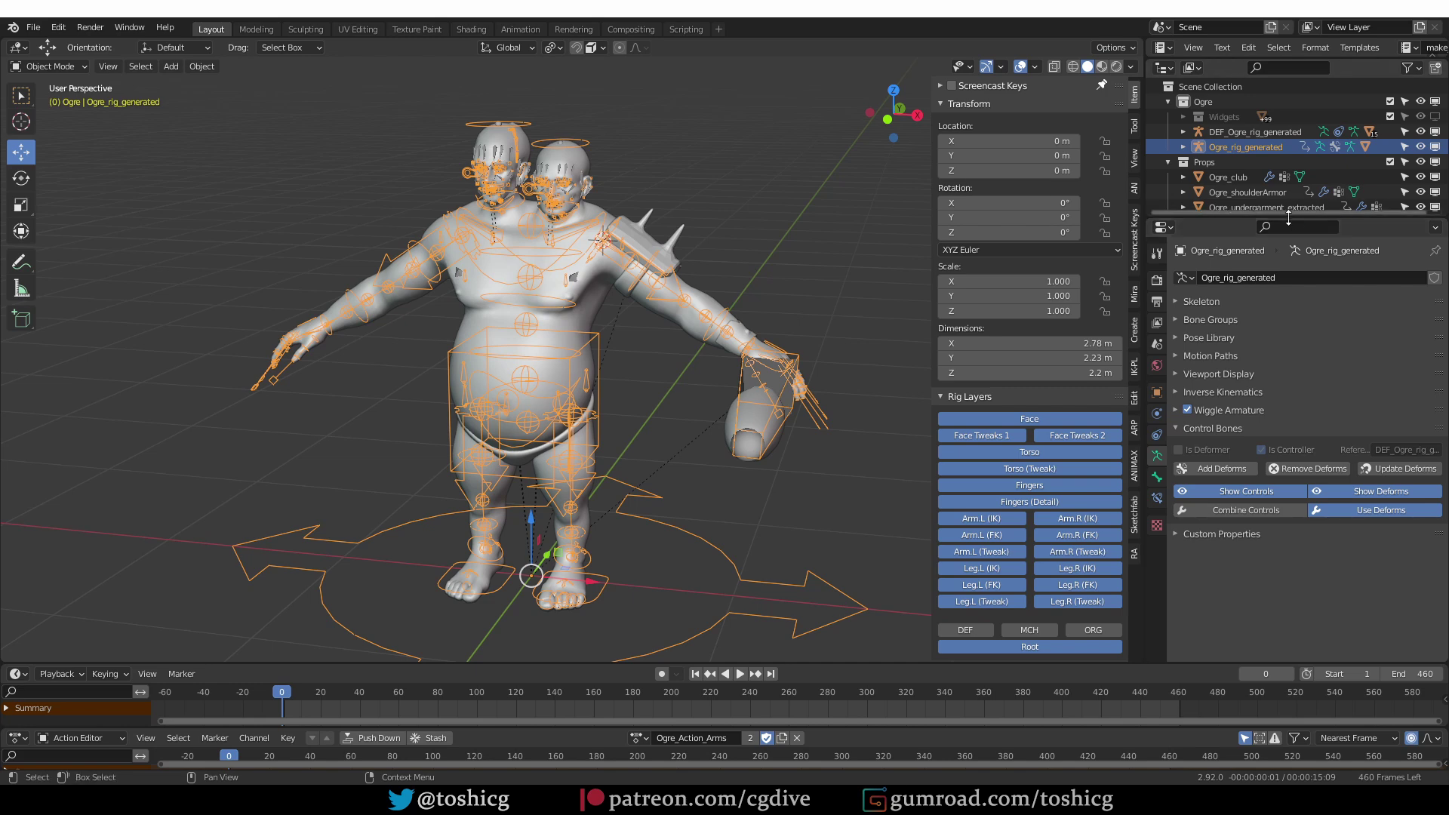
Check DEF_Ogre_rig_generated on its own in local view, and turn on Combine Controls for the full scene
click(1253, 132)
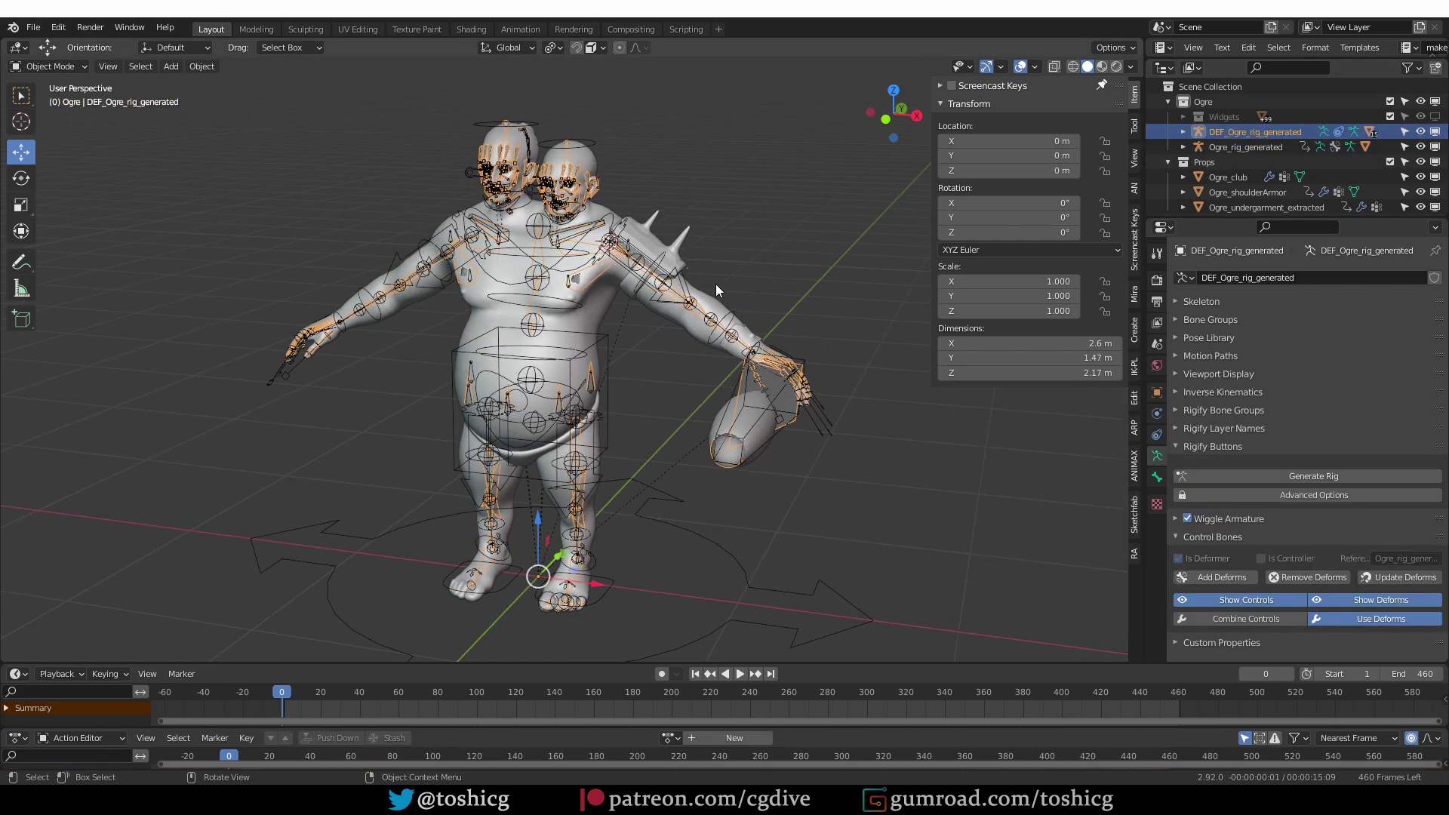
key(KP_Divide)
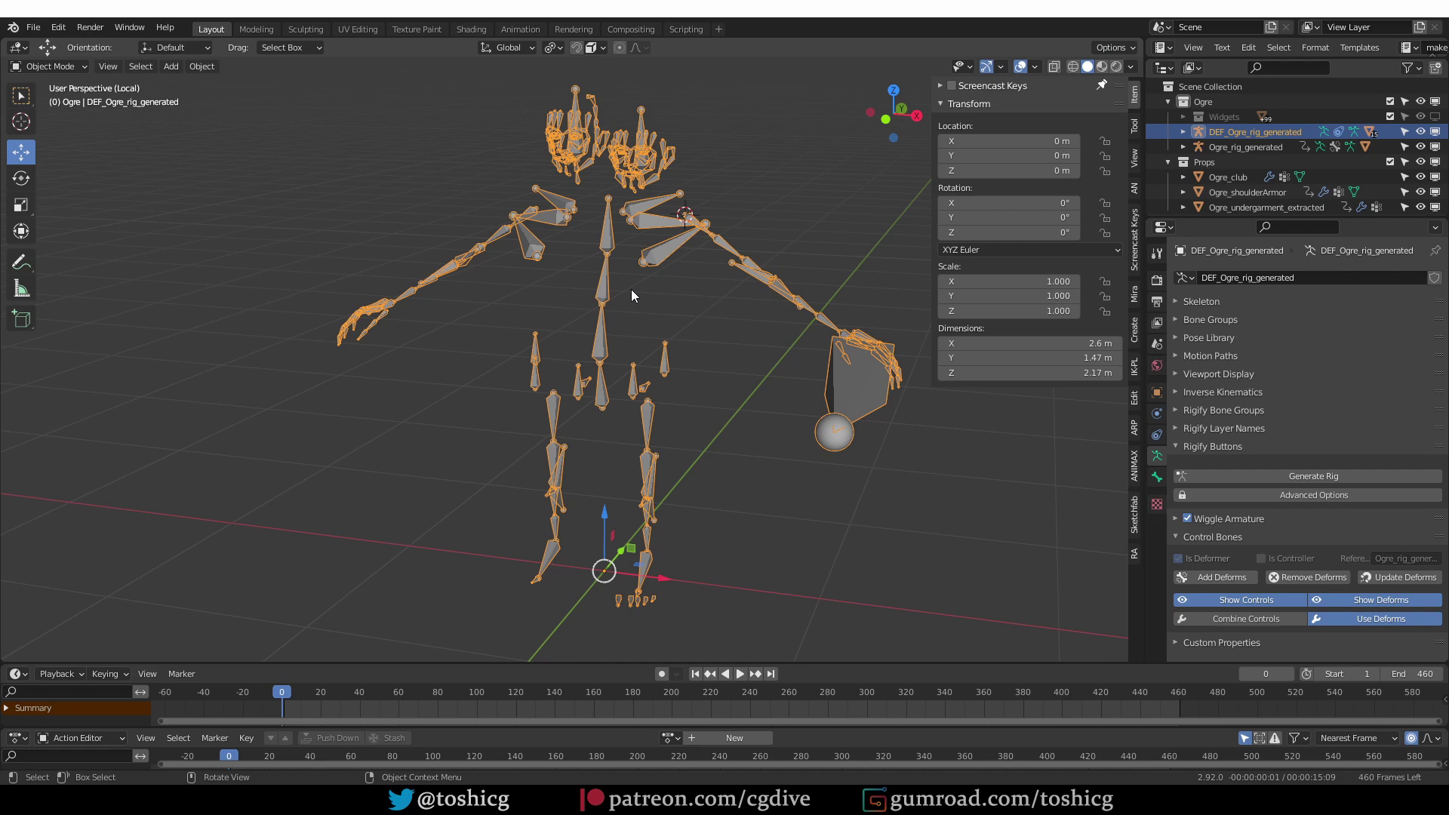
key(KP_Divide)
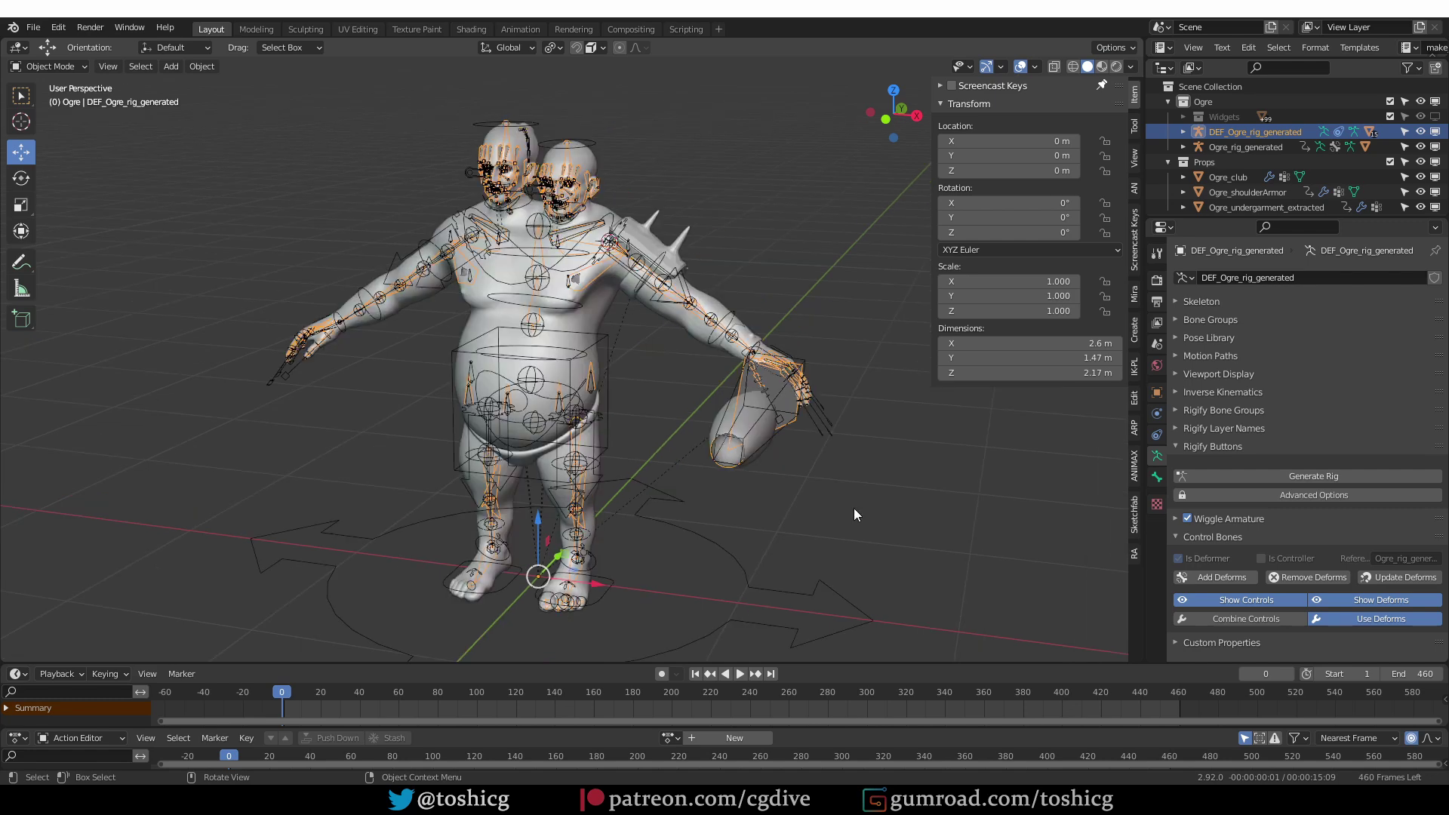
click(1259, 618)
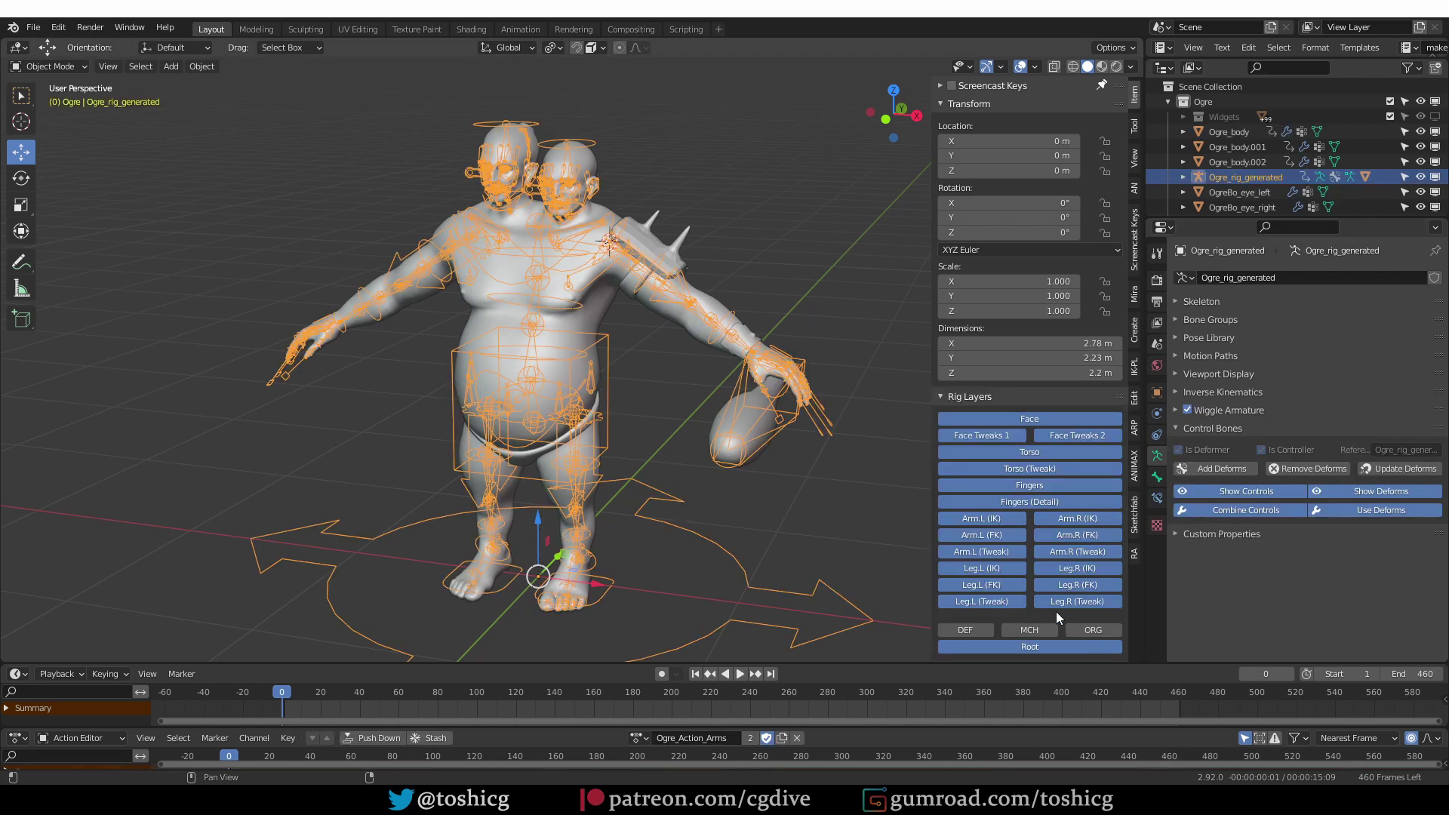
middle_drag(720, 427, 738, 370)
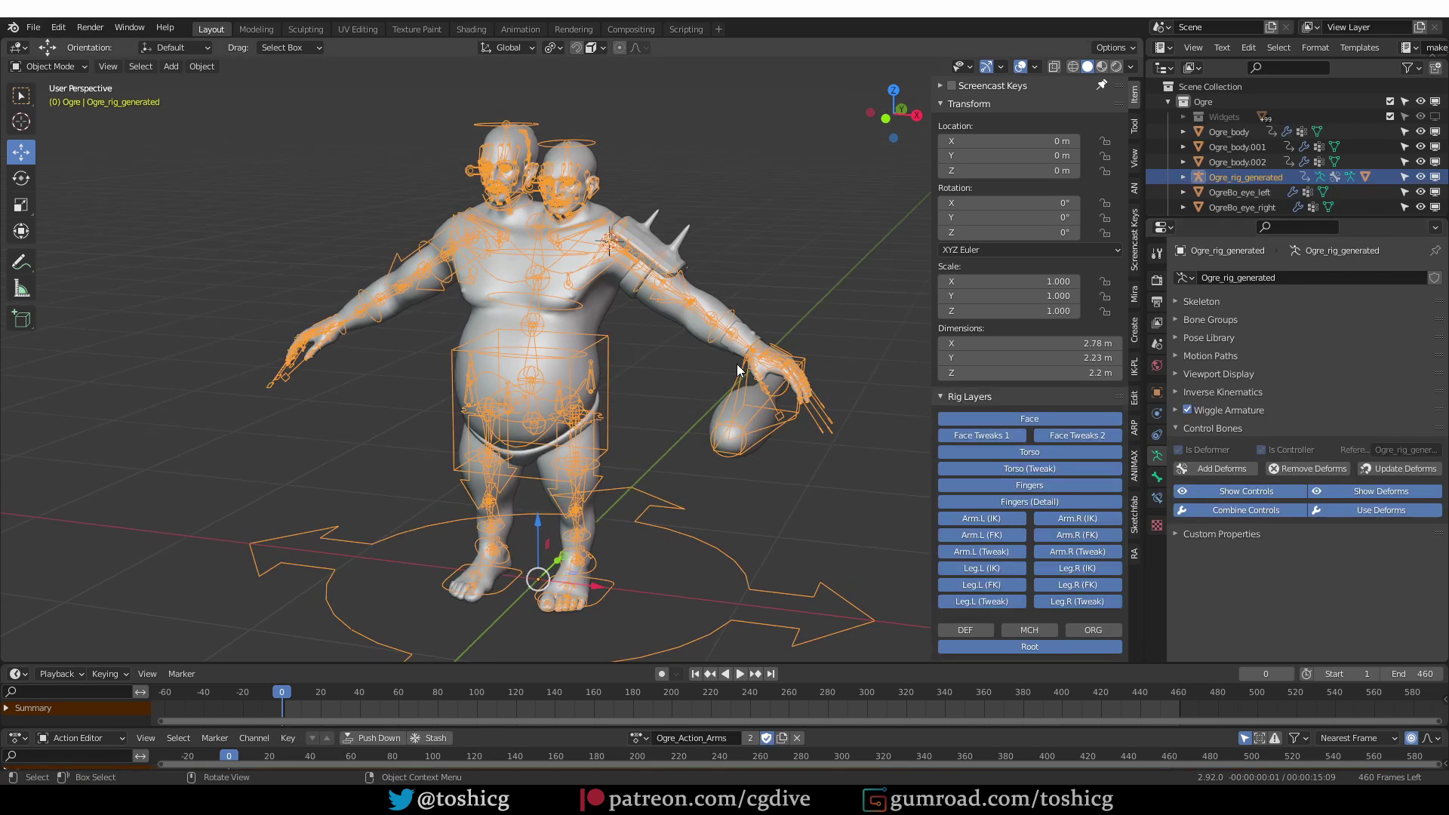